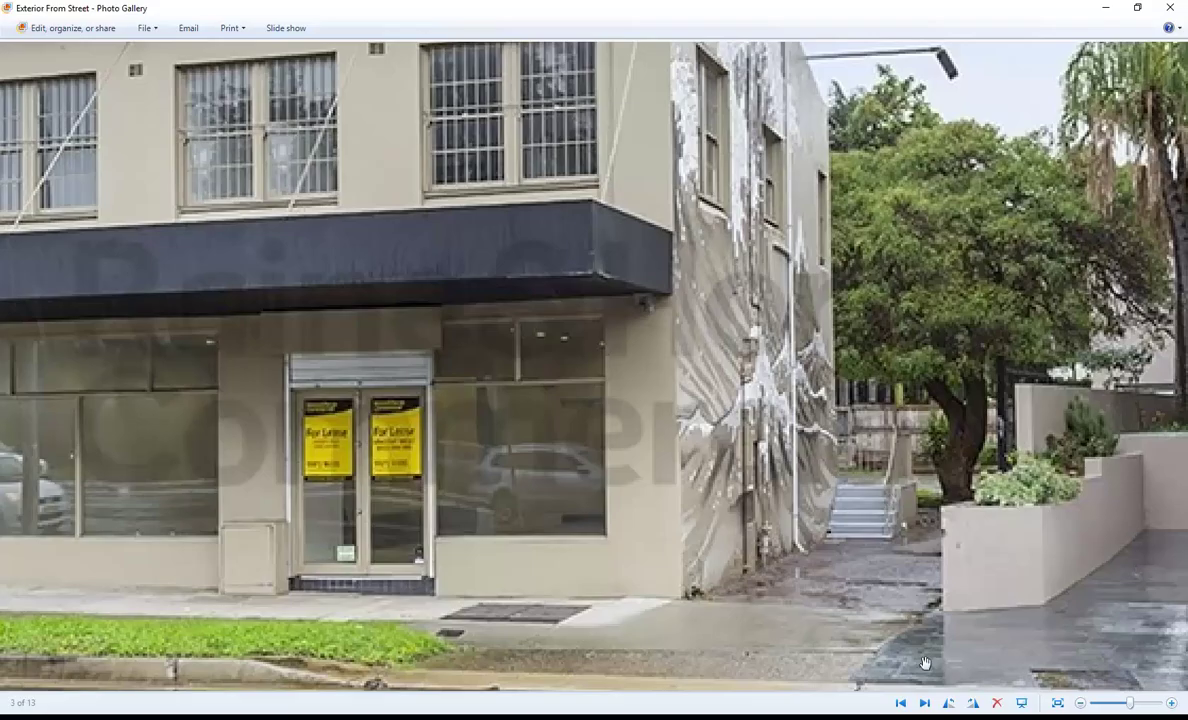
- Show the Exterior Rear 1 photo and examine the steps and landing beside the tree
click(925, 703)
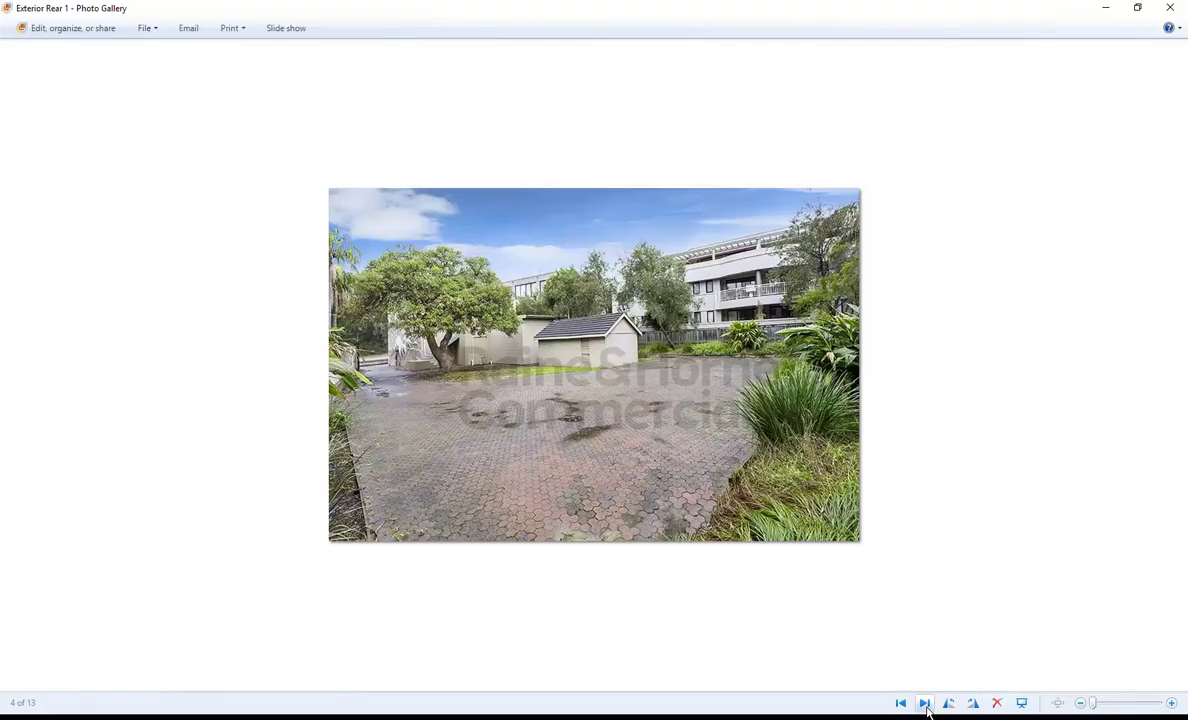
scroll(360, 300, up, 3)
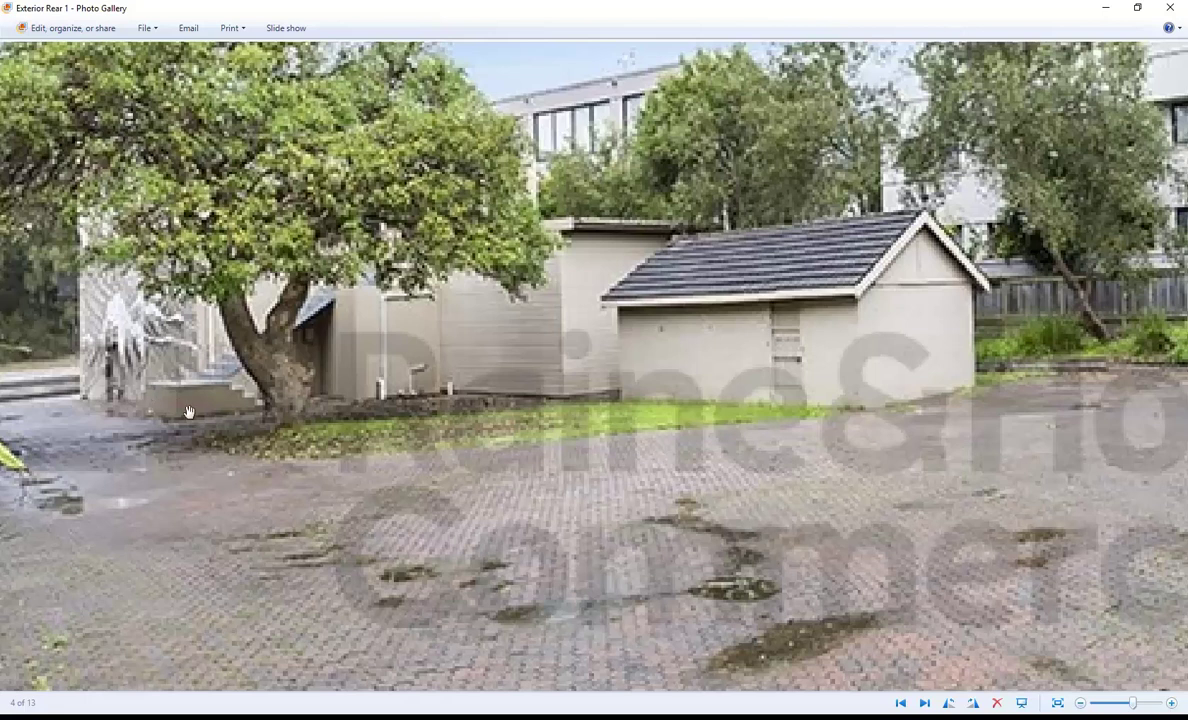
scroll(221, 408, up, 2)
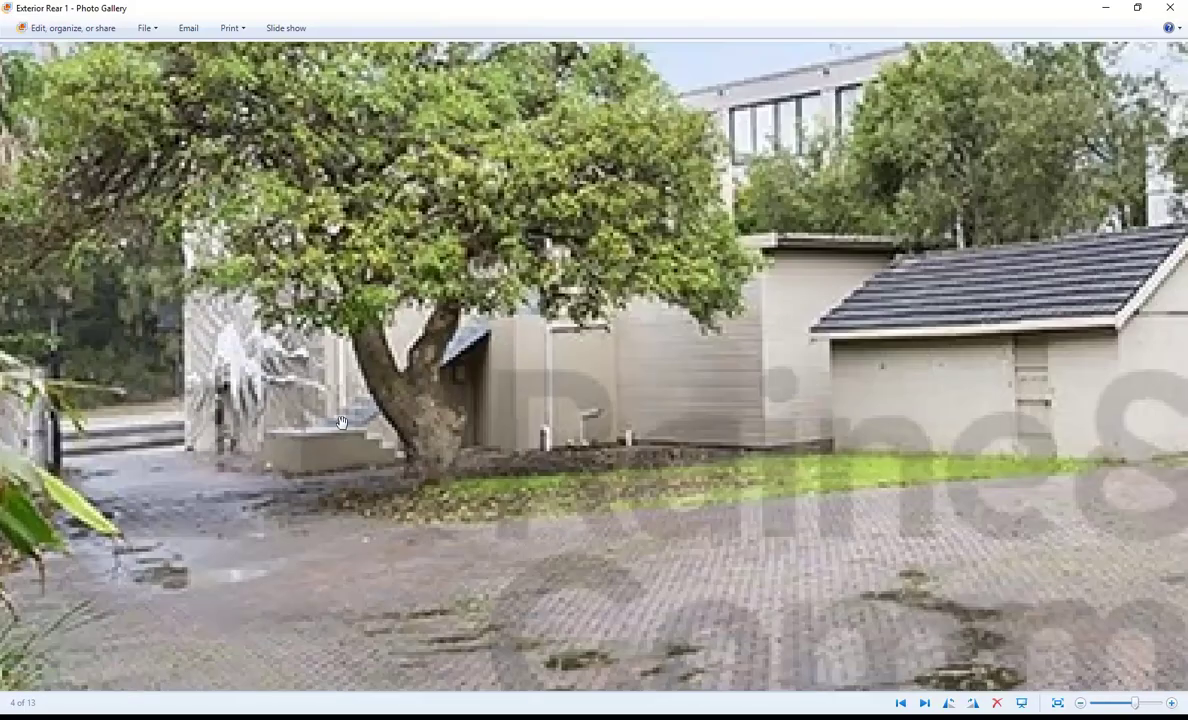
scroll(276, 416, up, 3)
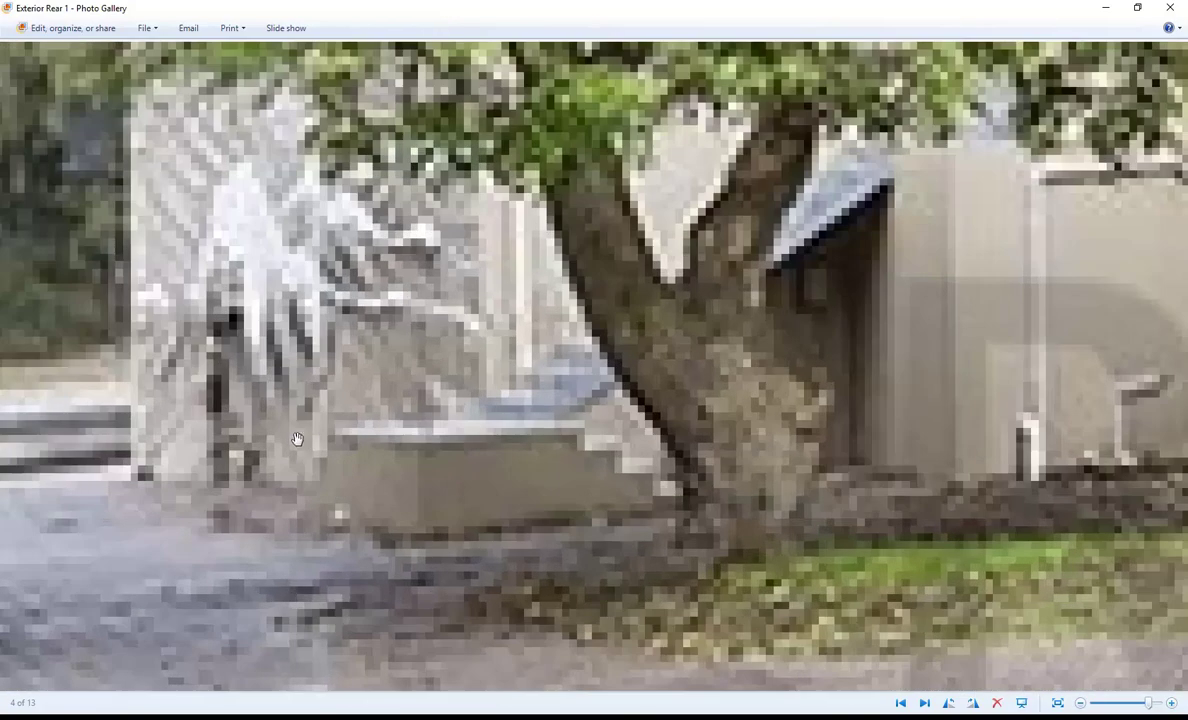
- Switch to the Revit Level 1 floor plan and compare the rear corner beside the small projecting room with the rear photo
mouse_move(295, 714)
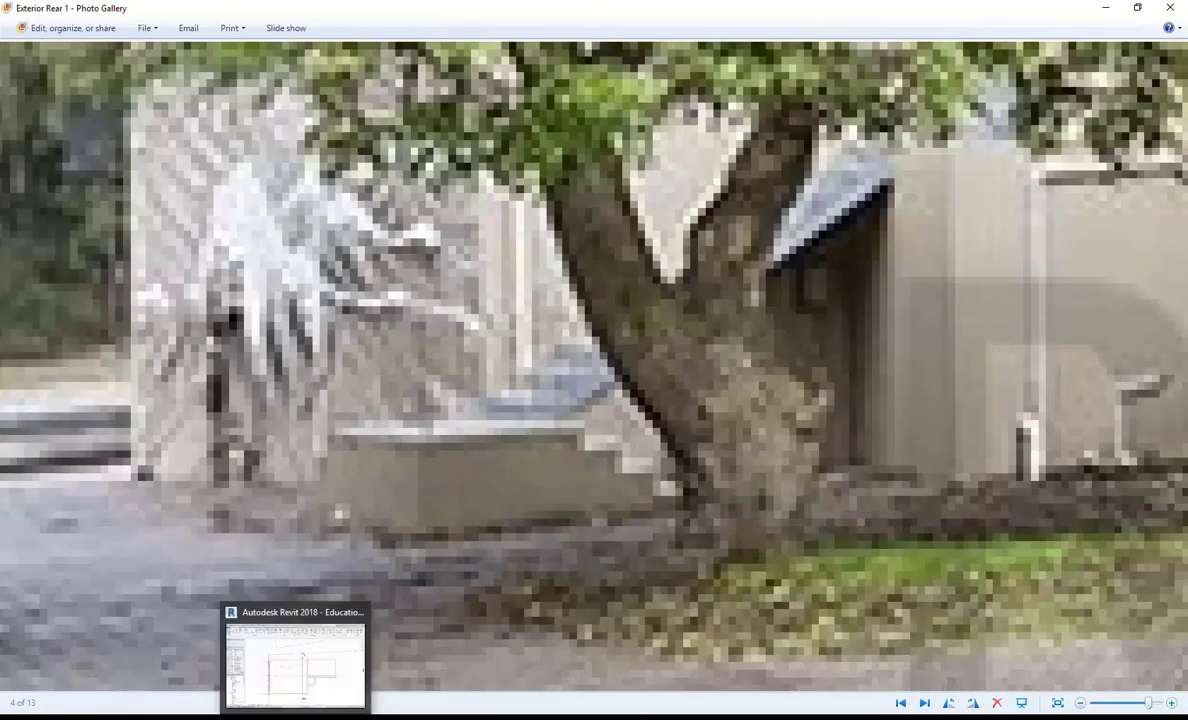
click(340, 625)
scroll(620, 475, up, 5)
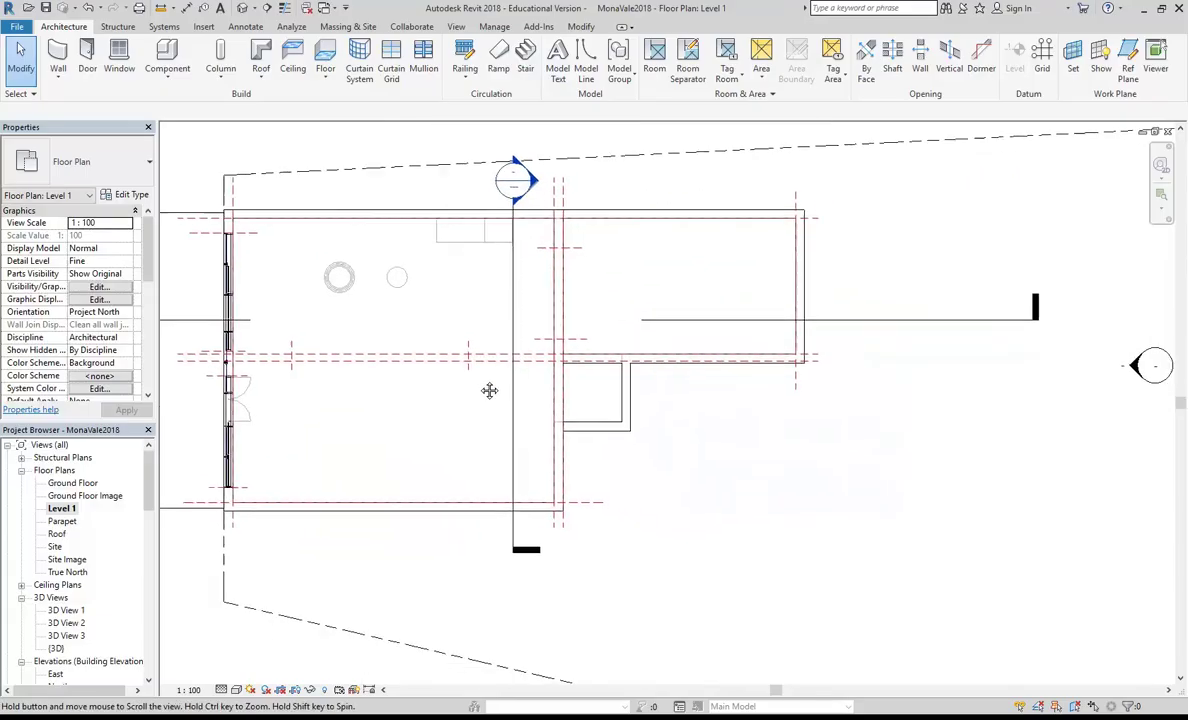
click(167, 70)
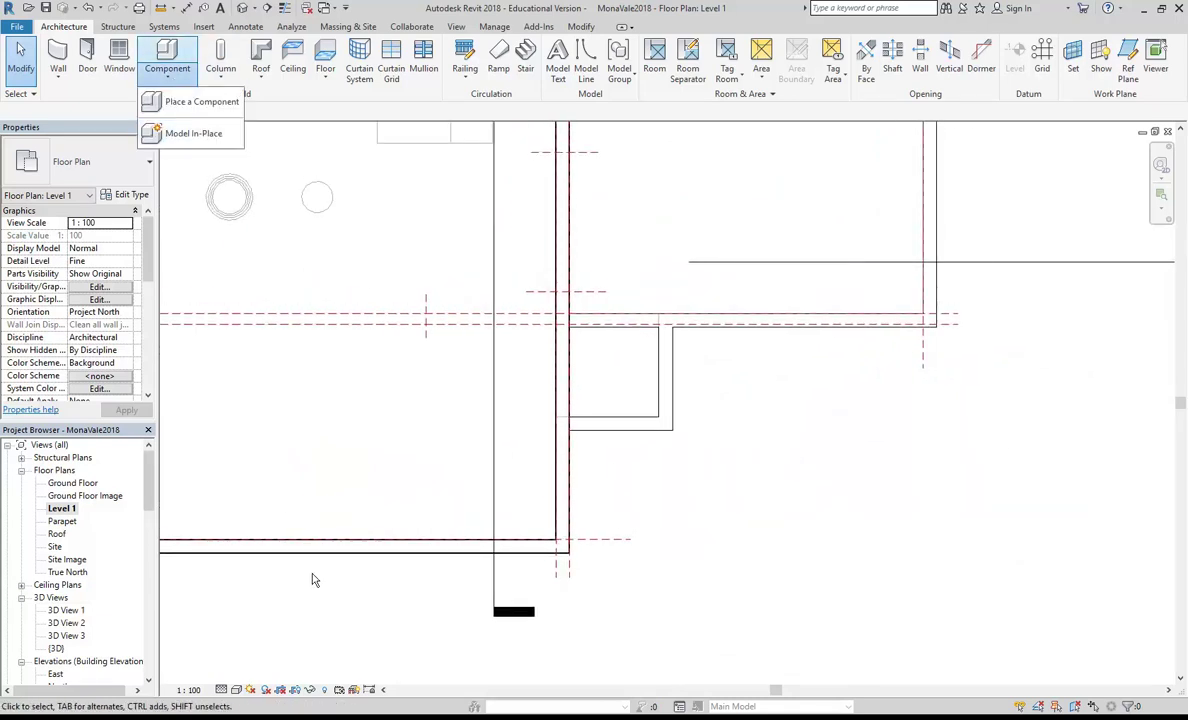
click(340, 715)
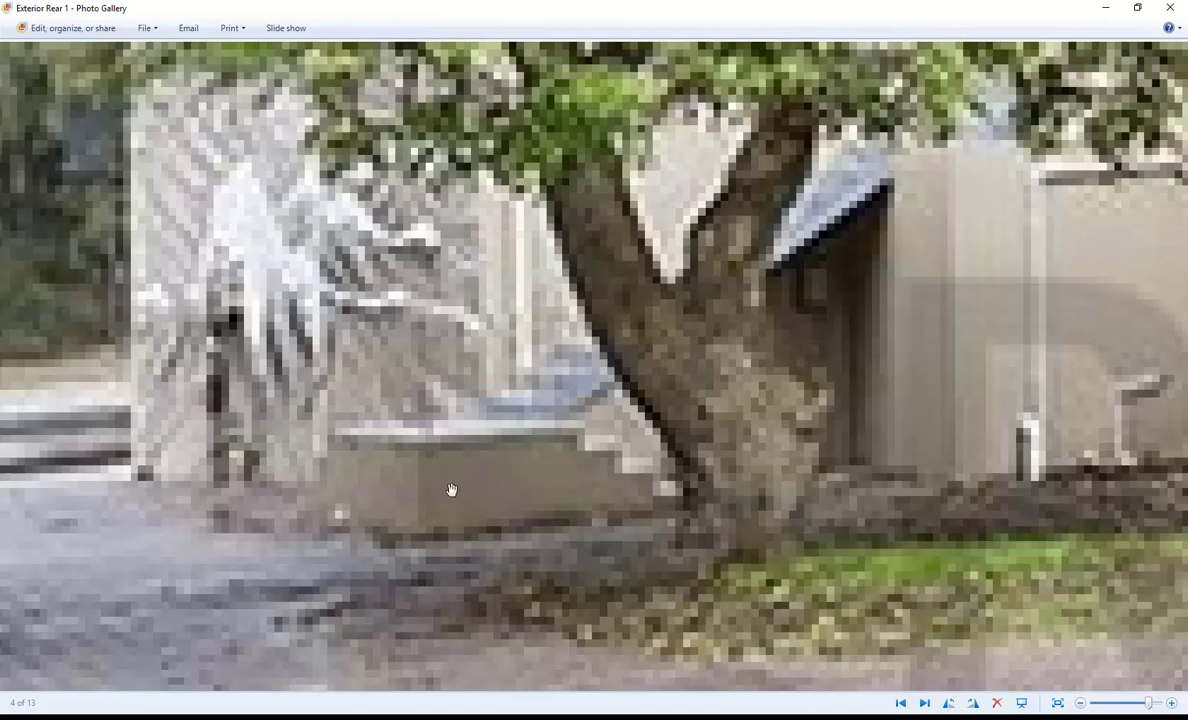
click(1105, 8)
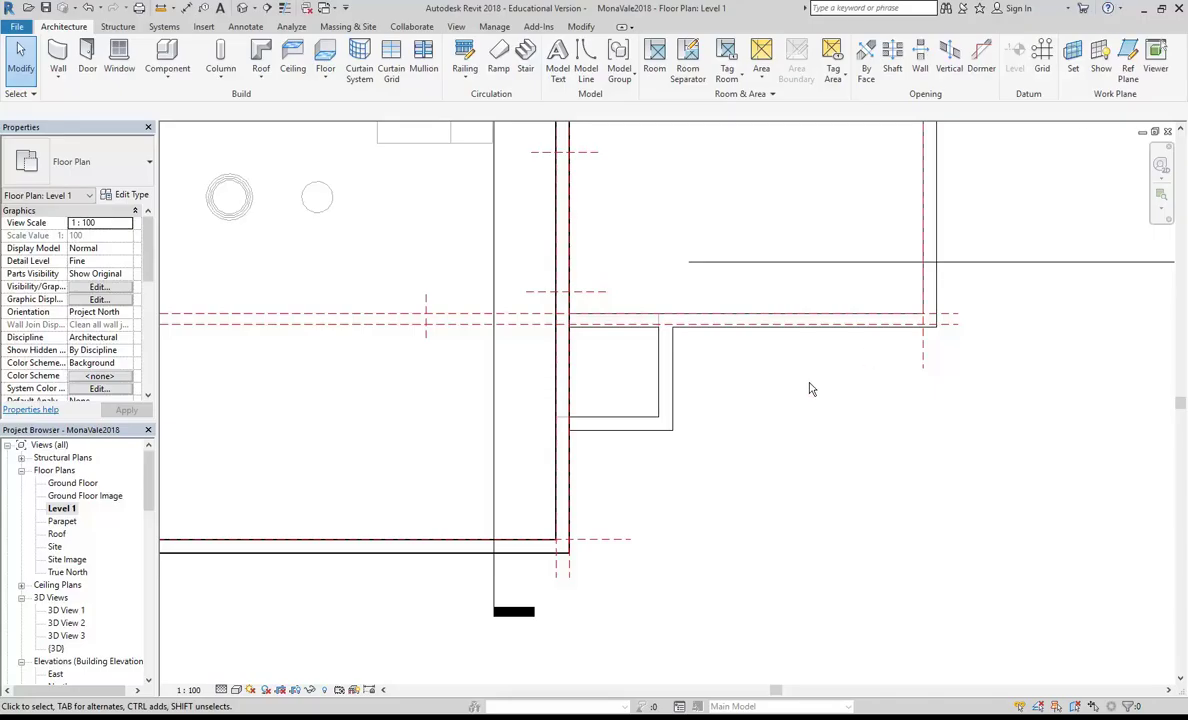
scroll(586, 392, down, 3)
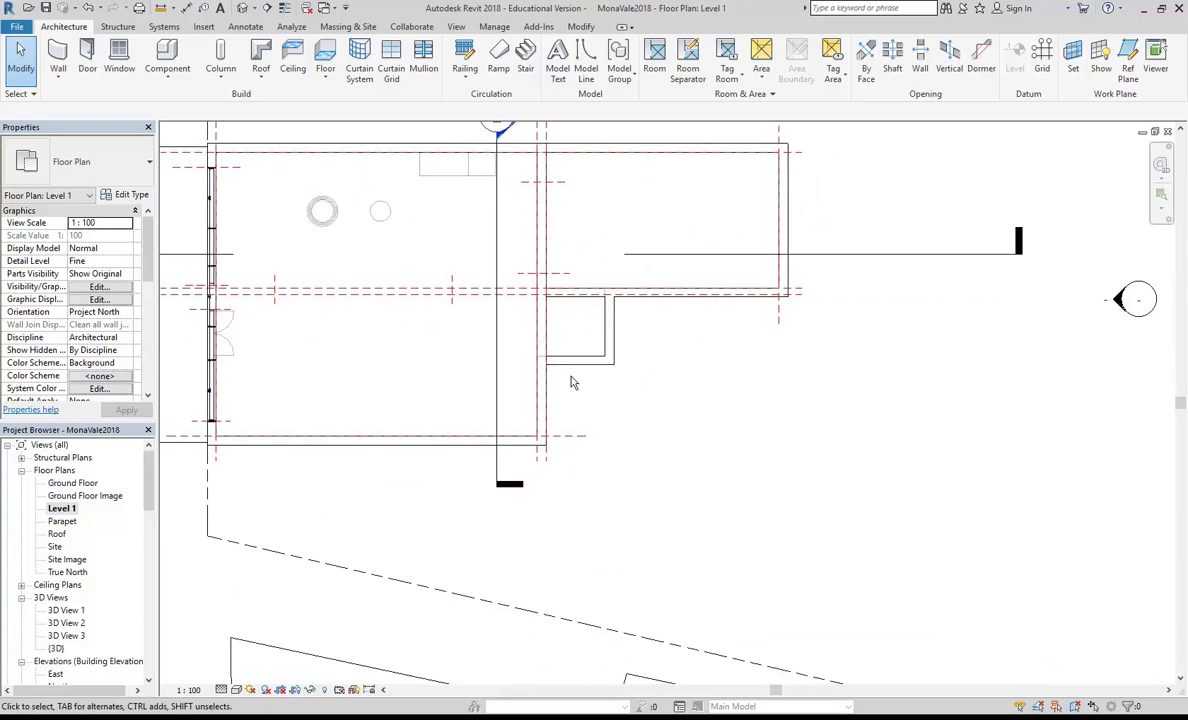
scroll(573, 383, up, 3)
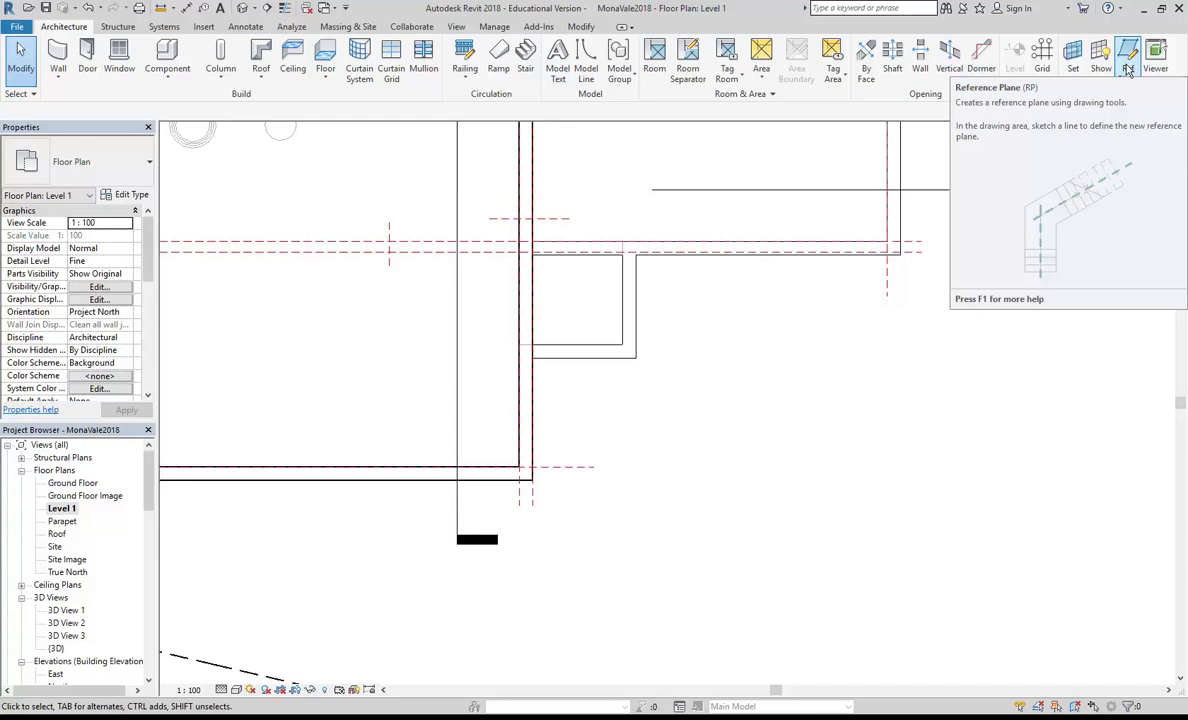
middle_drag(678, 354, 703, 372)
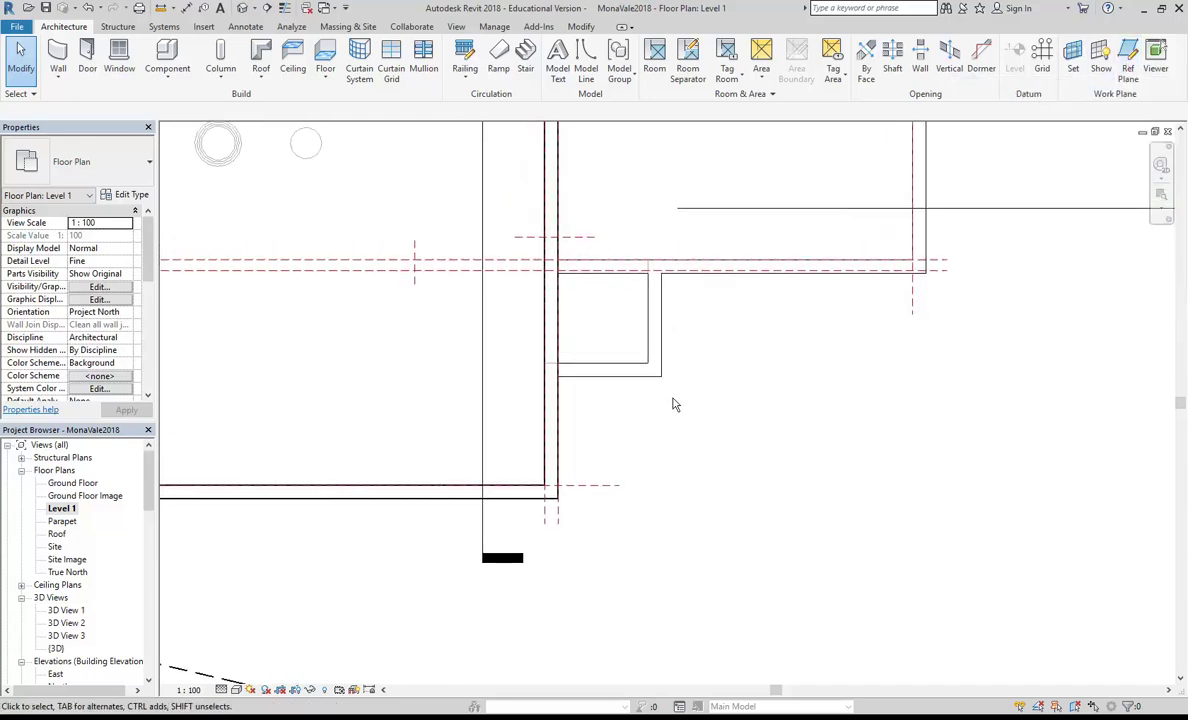
scroll(644, 398, up, 1)
scroll(644, 398, up, 1)
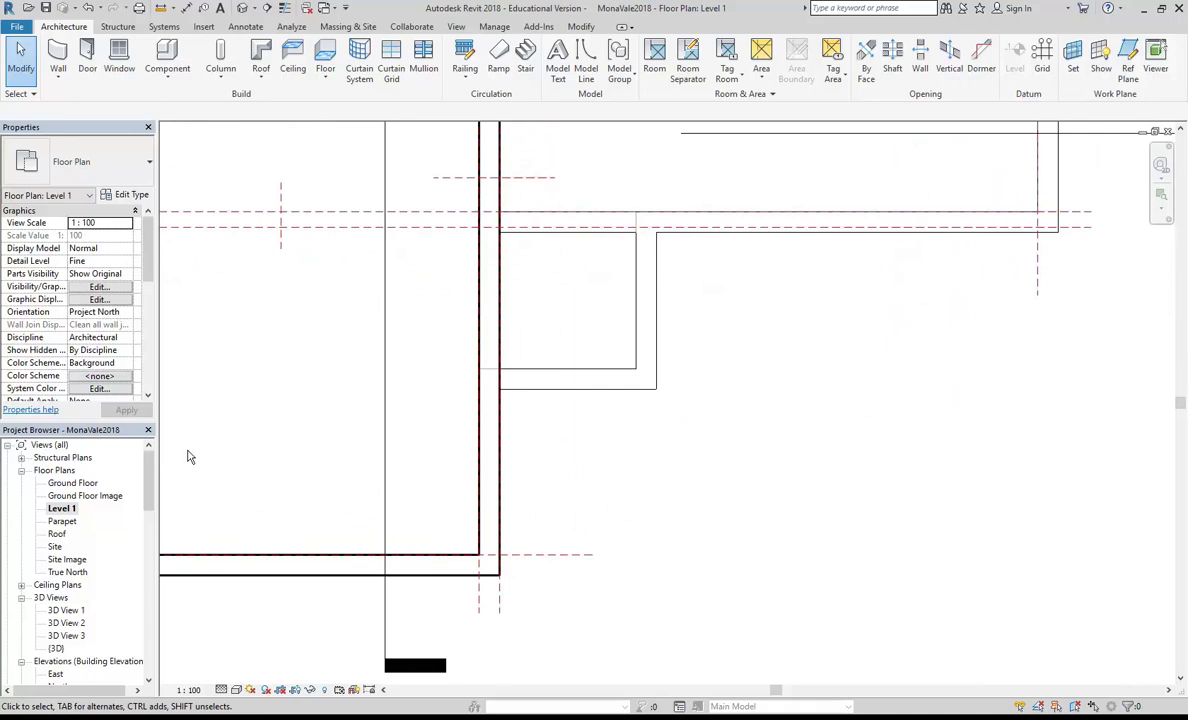
- On the Ground Floor plan, draw a vertical reference plane through the small rear room, 1100 mm from the adjoining wall's outer face
double_click(80, 484)
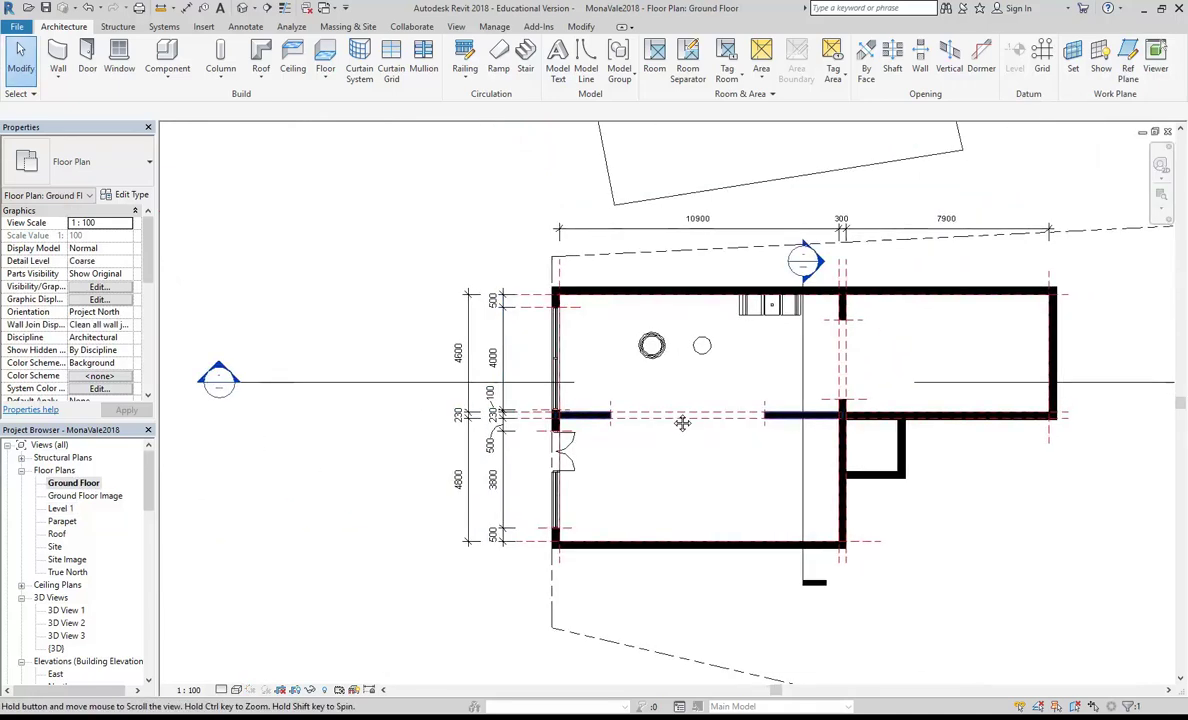
scroll(448, 345, up, 3)
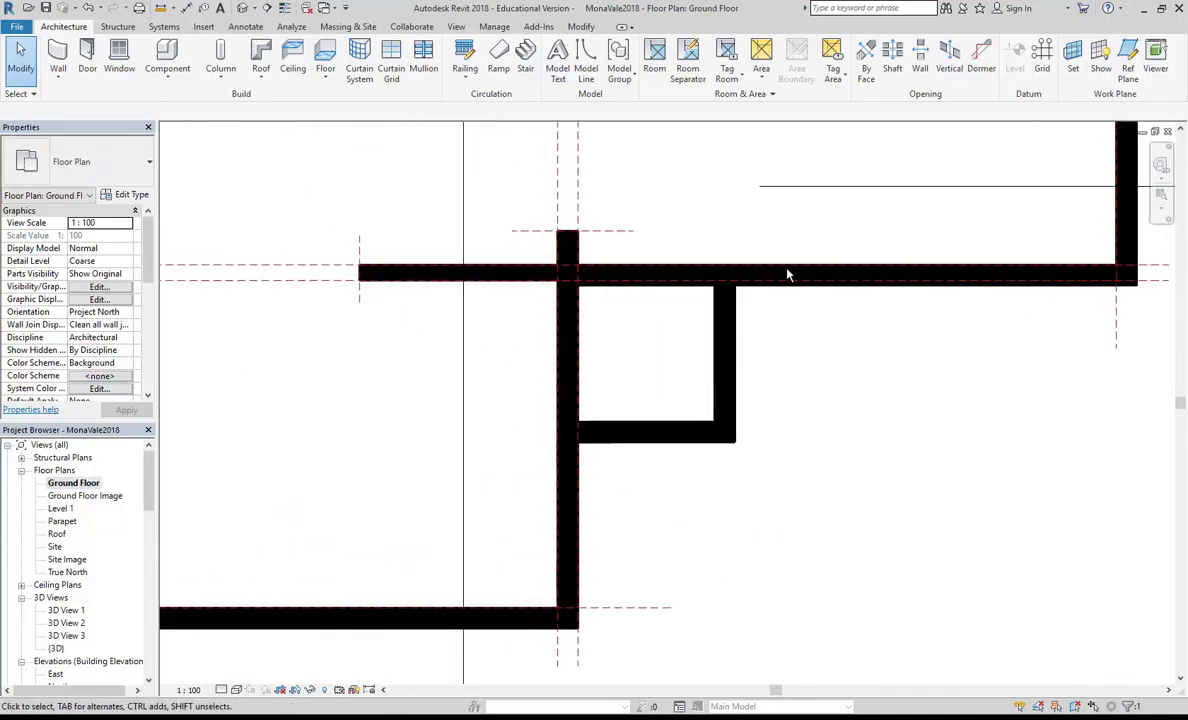
click(1127, 62)
middle_drag(637, 603, 621, 541)
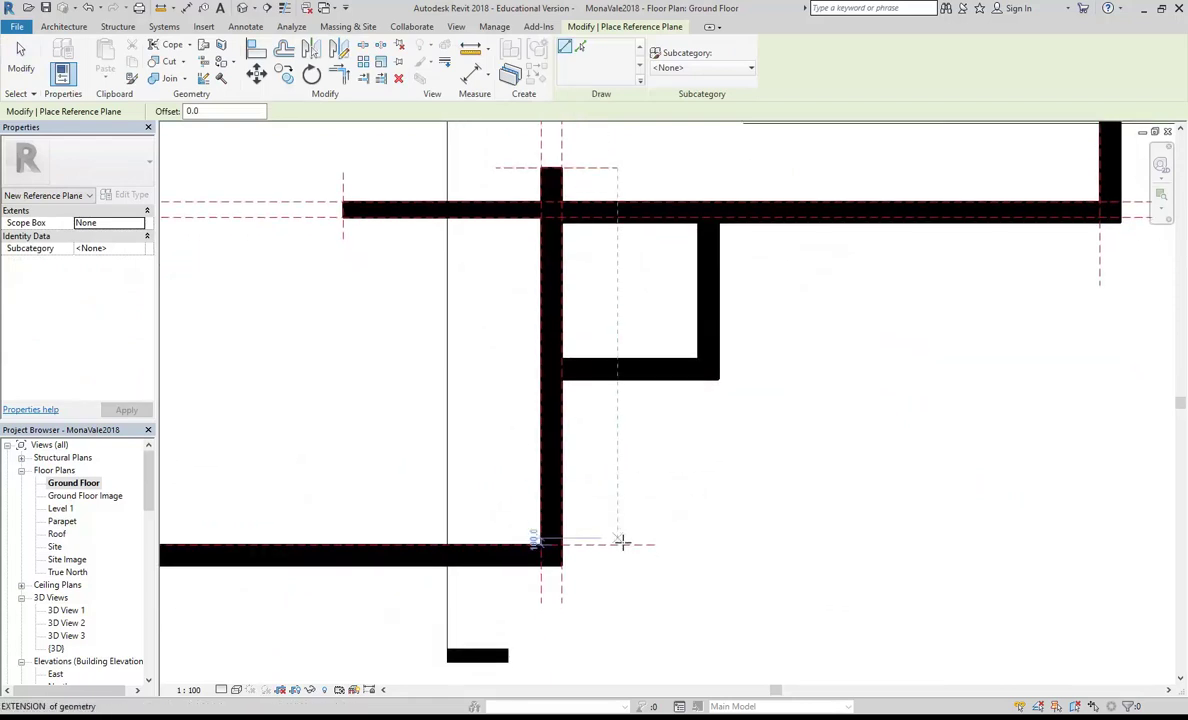
click(643, 580)
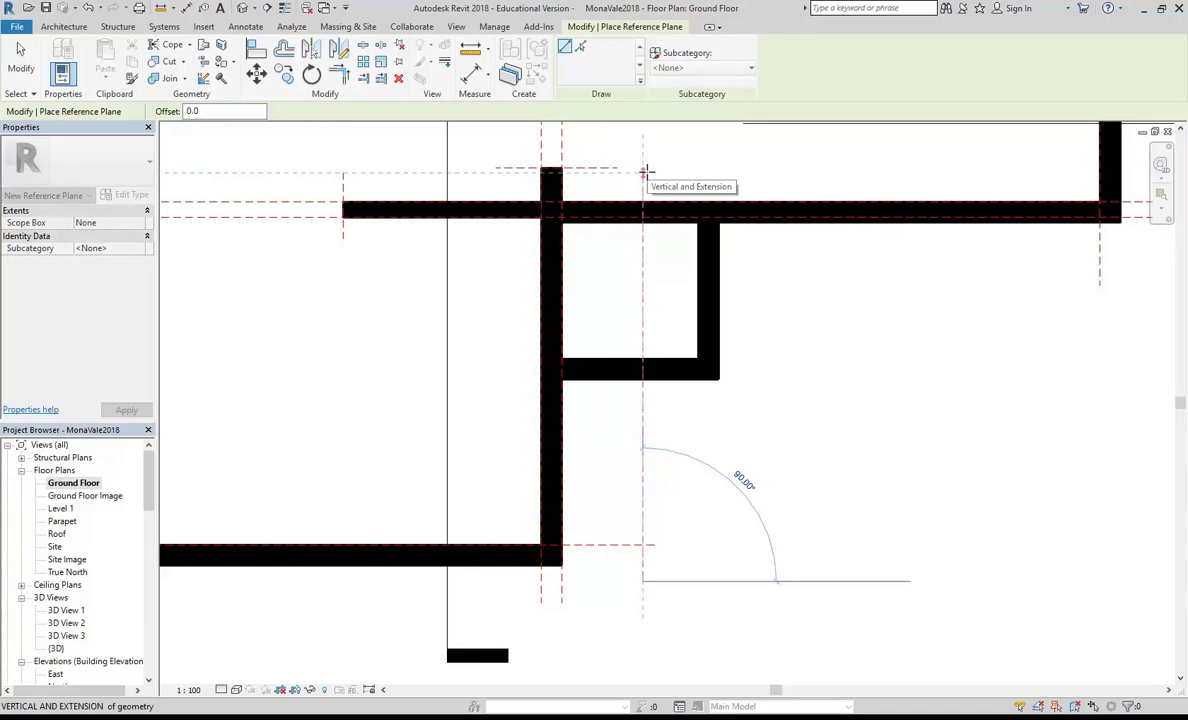
click(645, 279)
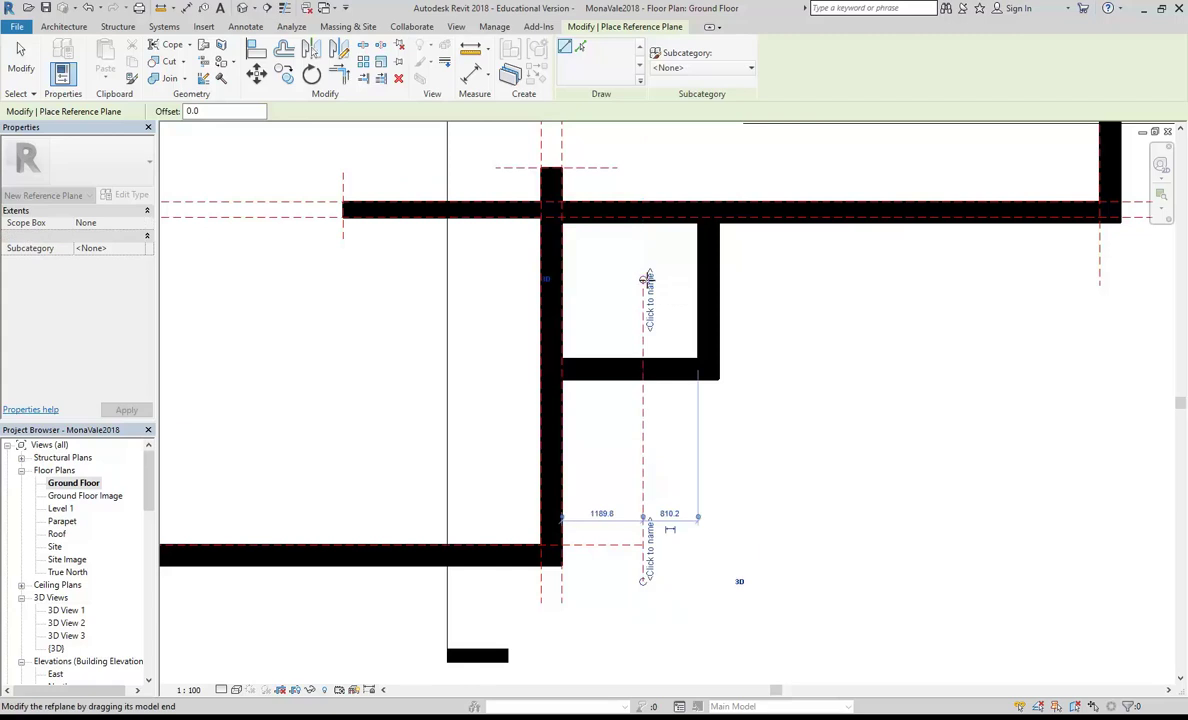
click(600, 513)
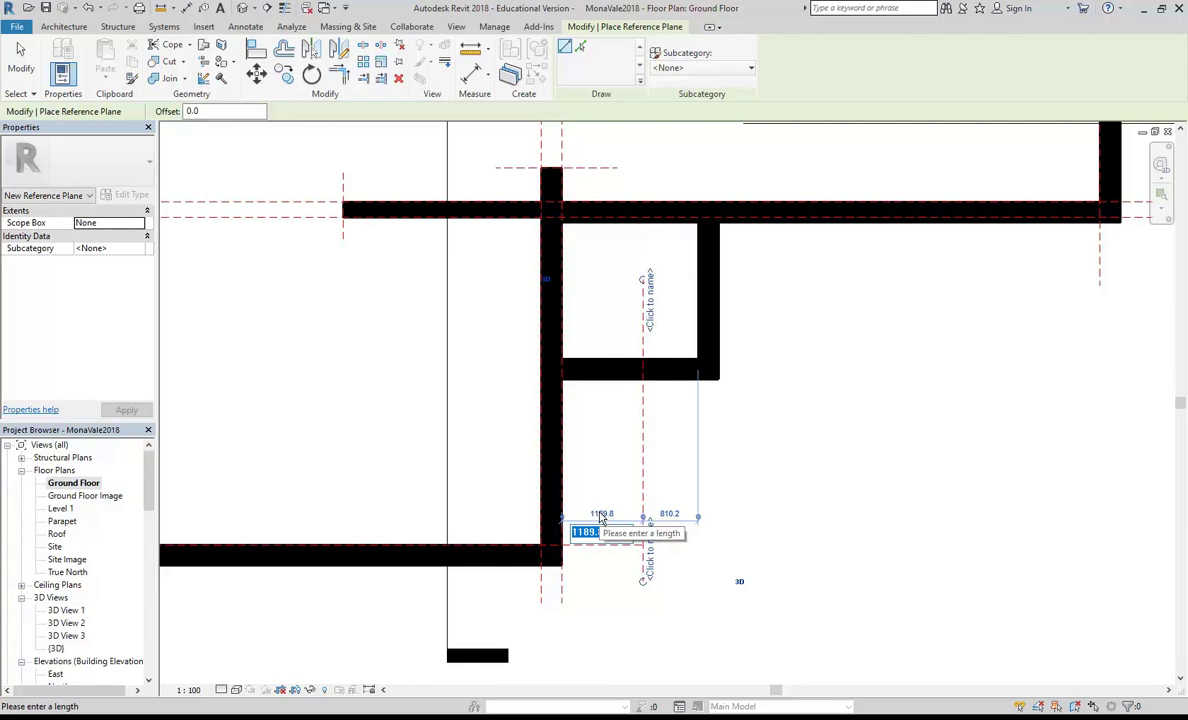
text(1100)
key(Return)
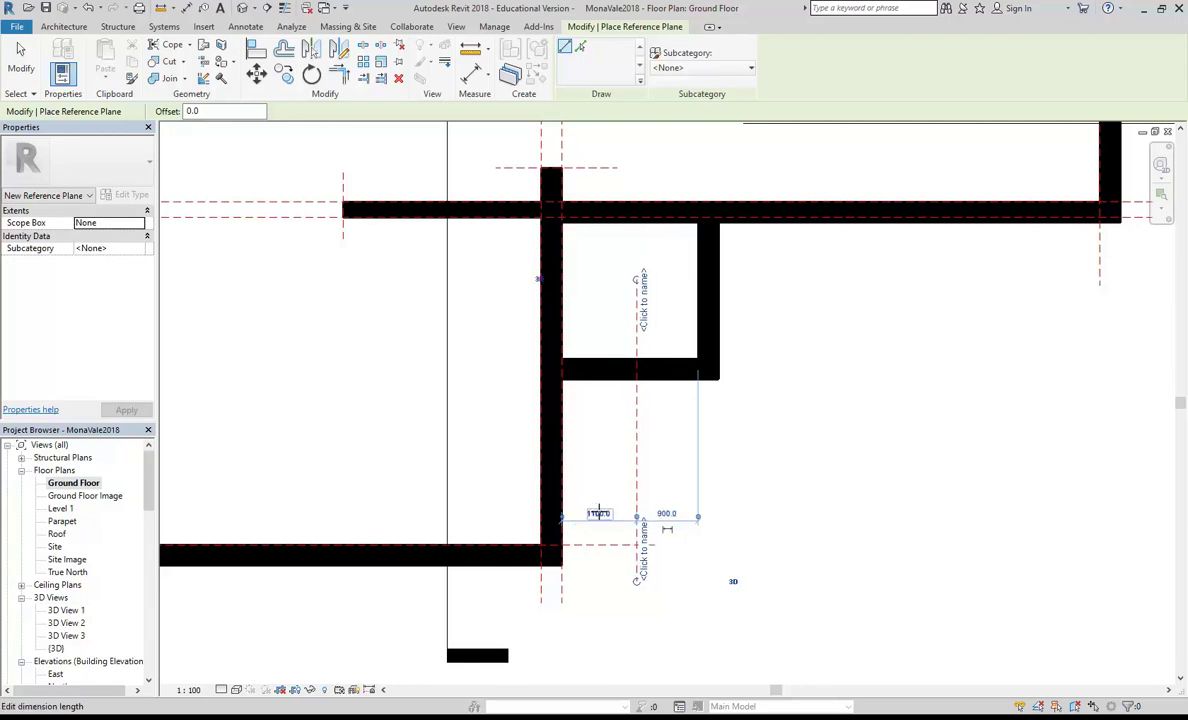
scroll(618, 471, up, 2)
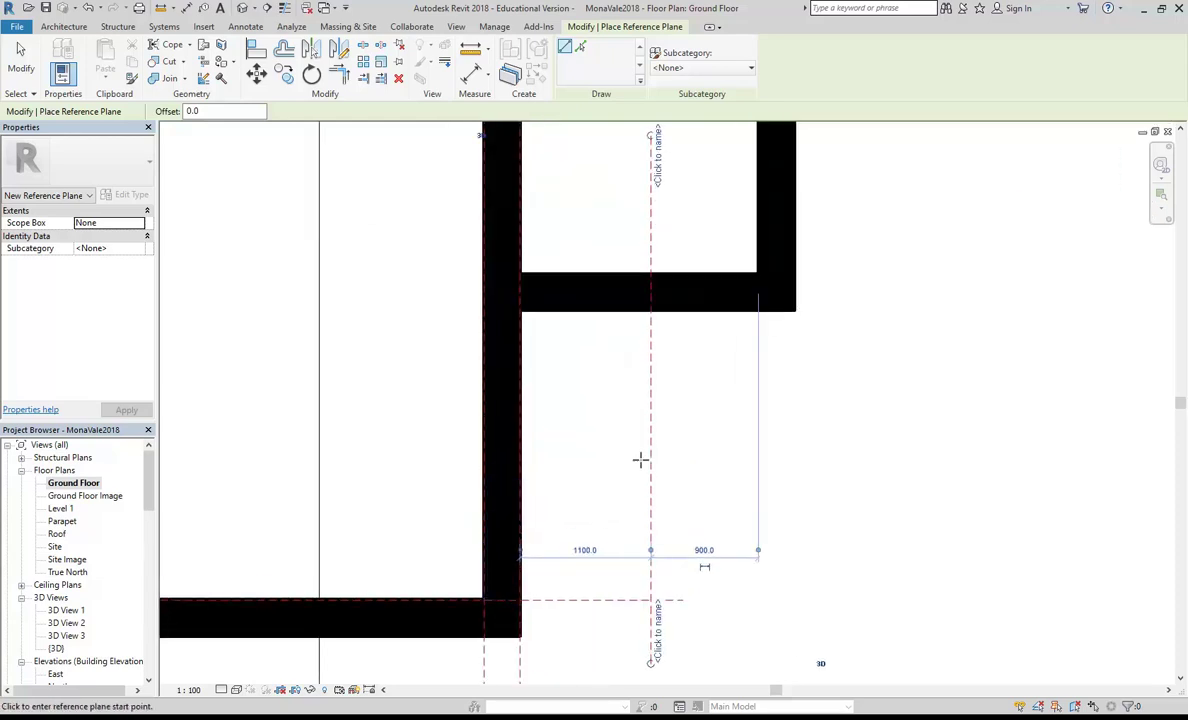
click(519, 437)
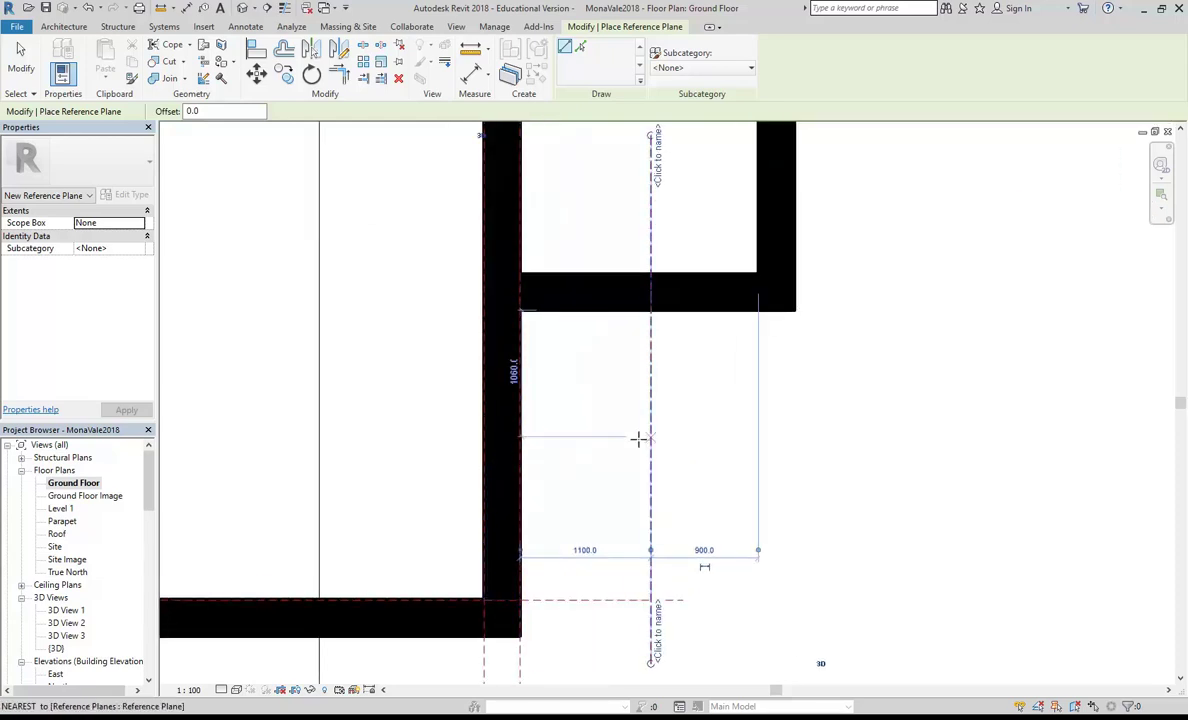
key(Escape)
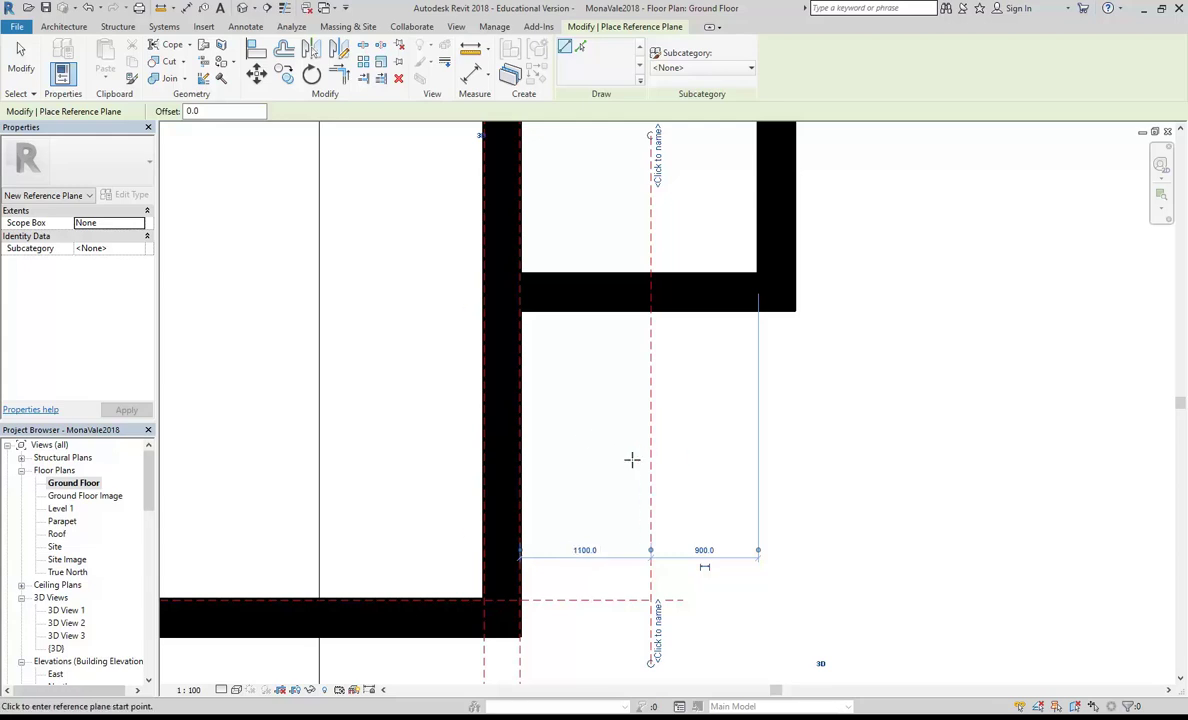
- Draw a horizontal reference plane outward from the building's outer wall corner, in line with the side wall's outer face
scroll(637, 451, down, 2)
middle_drag(637, 451, 600, 406)
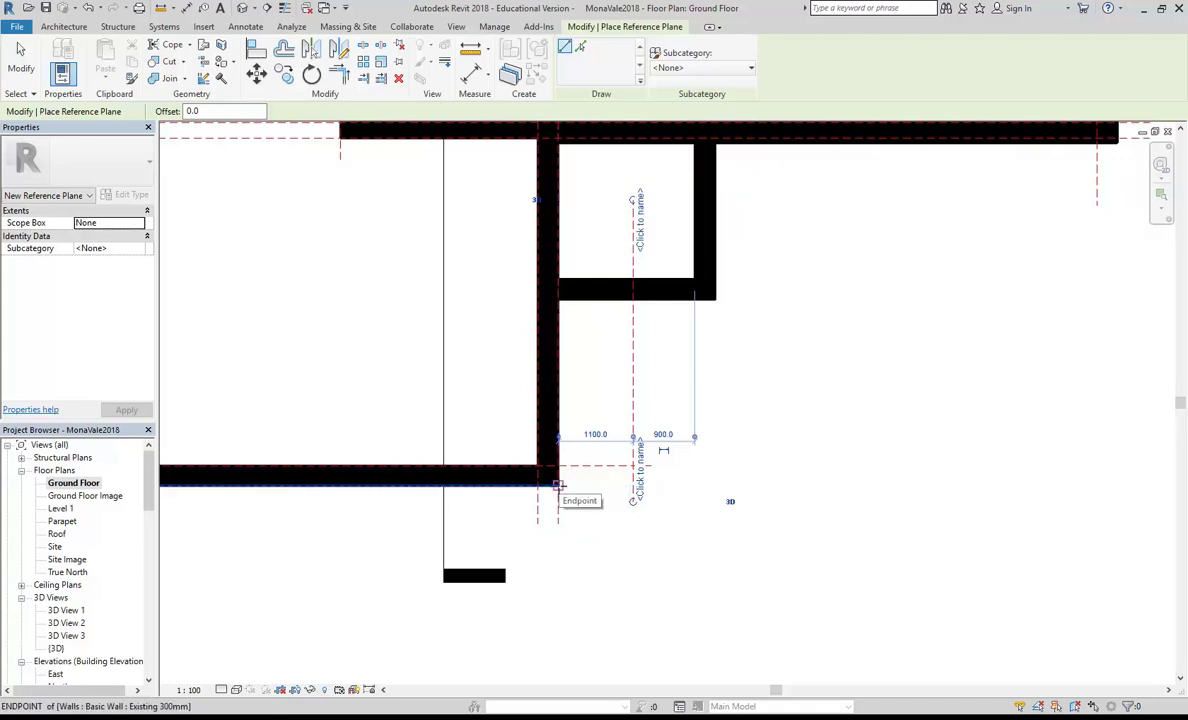
click(558, 485)
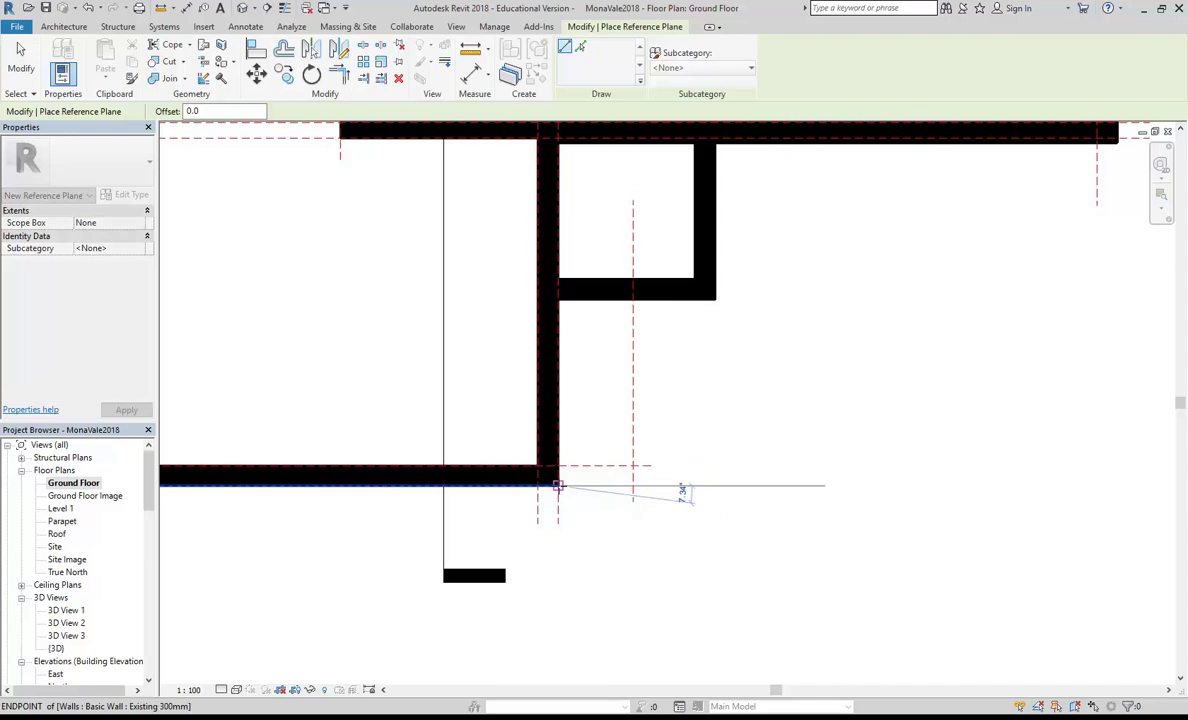
click(746, 485)
- Draw a second horizontal reference plane outside the side wall and set it 1100 mm from the plane at the wall corner
scroll(614, 576, down, 1)
middle_drag(615, 576, 610, 541)
scroll(598, 553, up, 1)
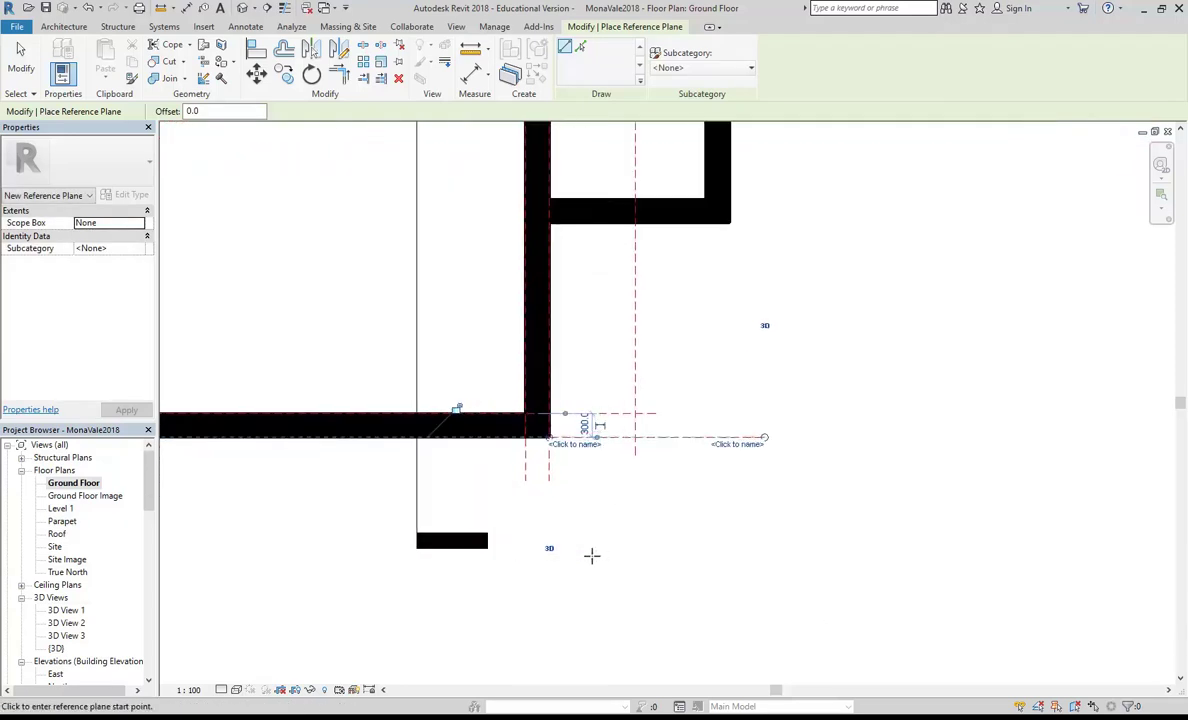
click(508, 539)
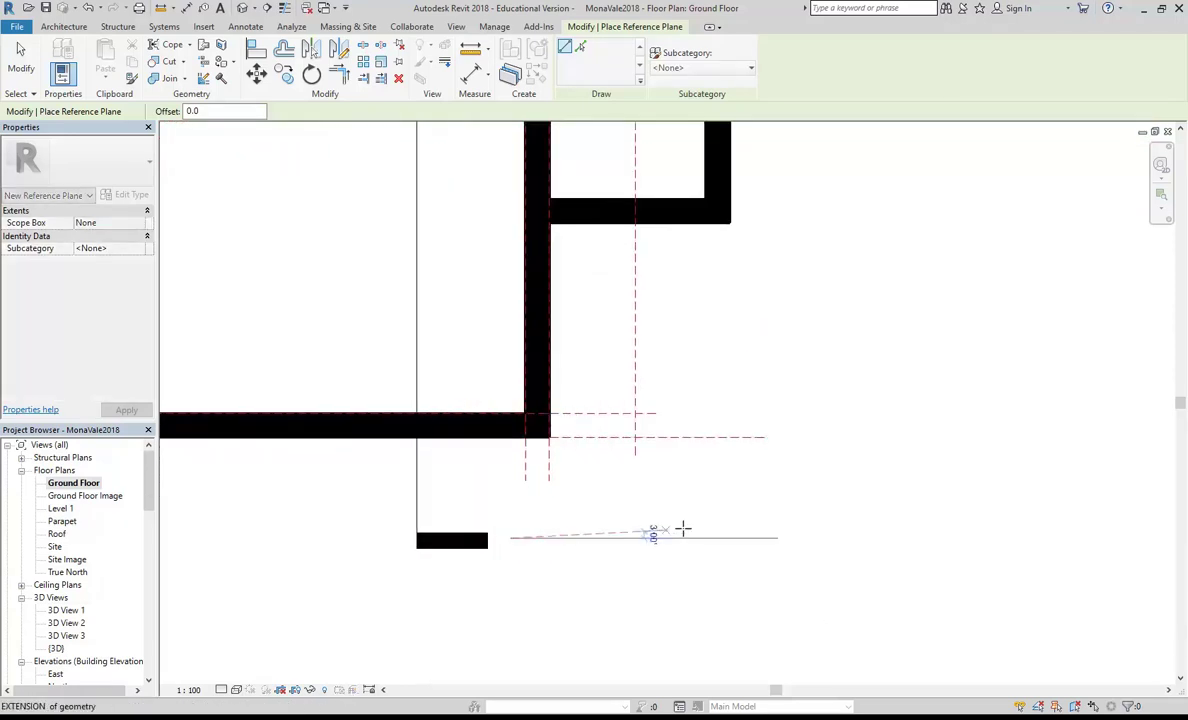
click(785, 537)
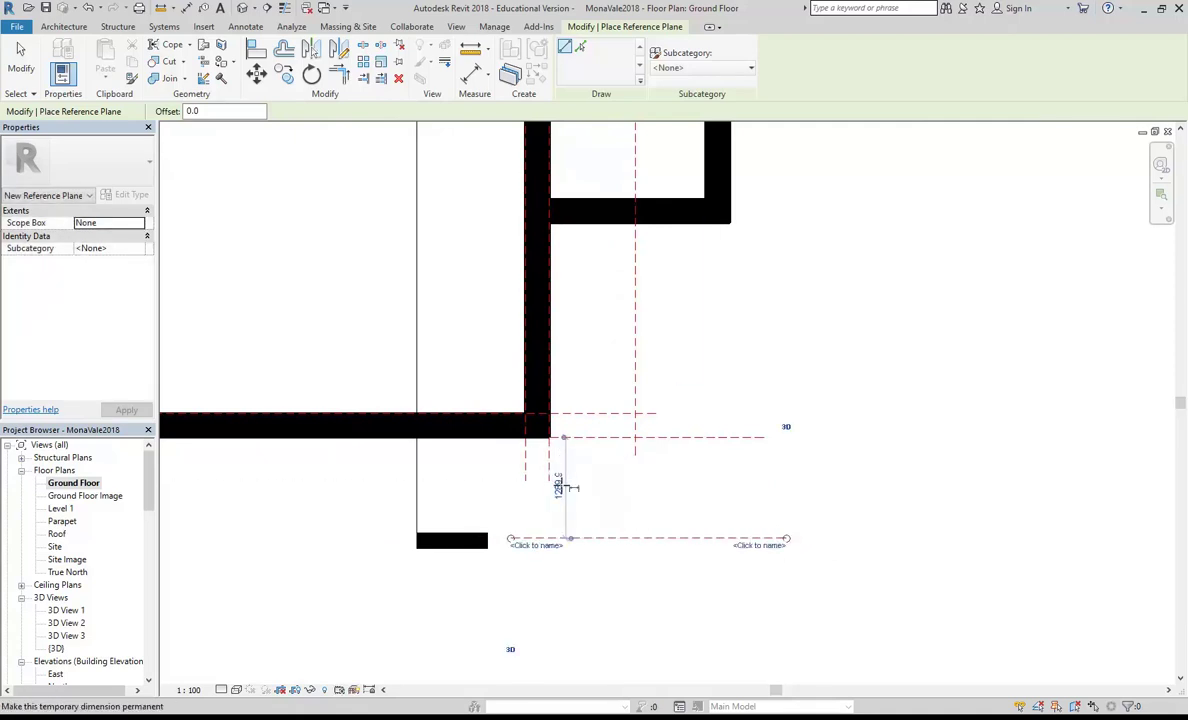
click(558, 485)
text(1)
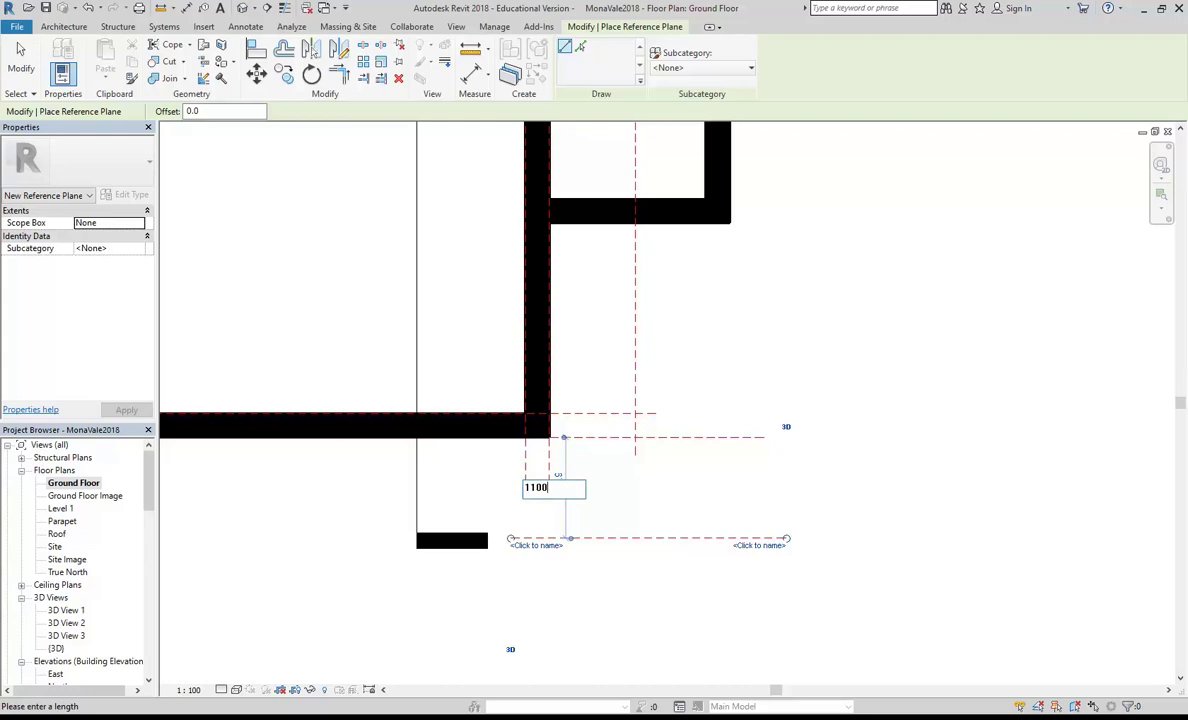
text(100)
key(Return)
scroll(560, 548, up, 3)
key(Escape)
key(Escape)
- Extend the inner end of the outermost horizontal reference plane along the side wall, beyond the section line
click(598, 510)
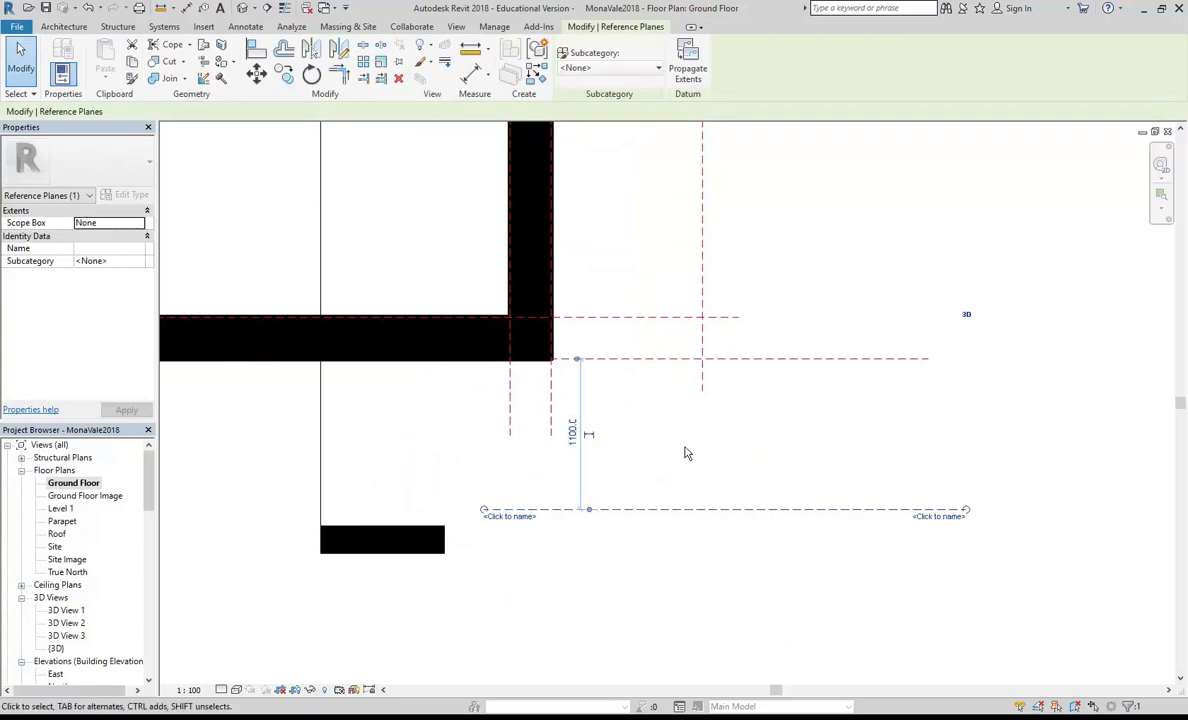
key(Escape)
click(655, 511)
middle_drag(527, 465, 729, 458)
drag(685, 504, 467, 477)
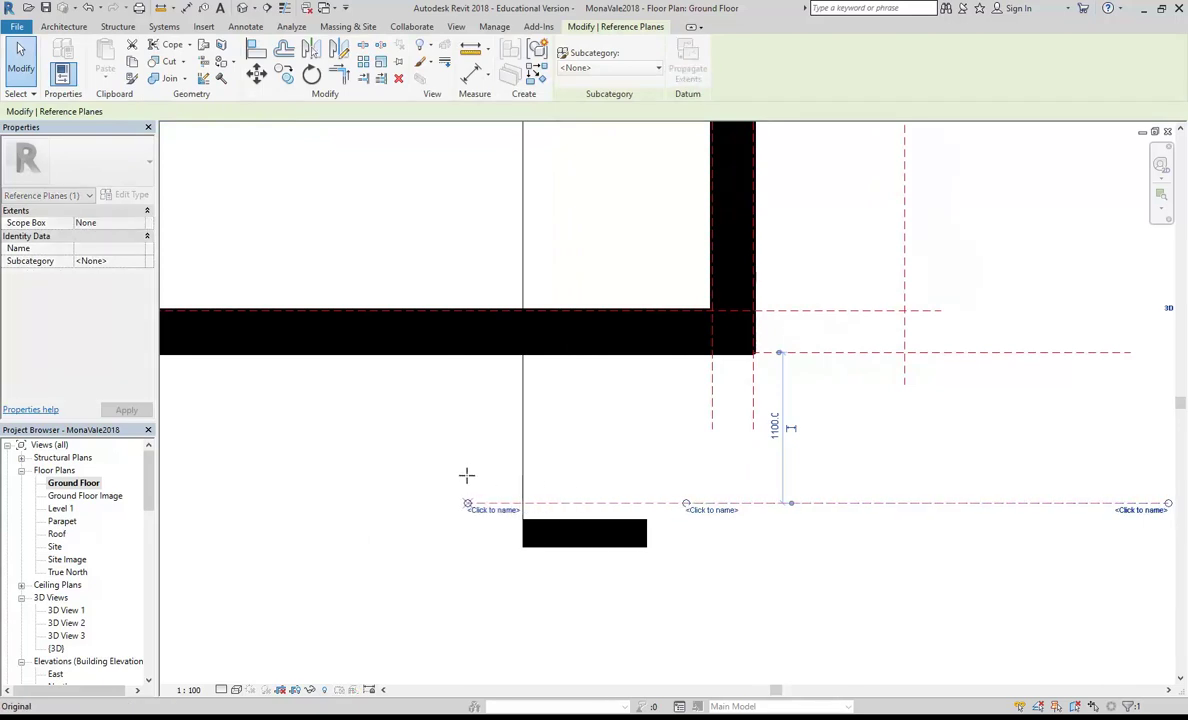
key(Escape)
- Extend the vertical reference plane on the rear wall's outer face past the outermost horizontal reference plane
middle_drag(626, 467, 670, 499)
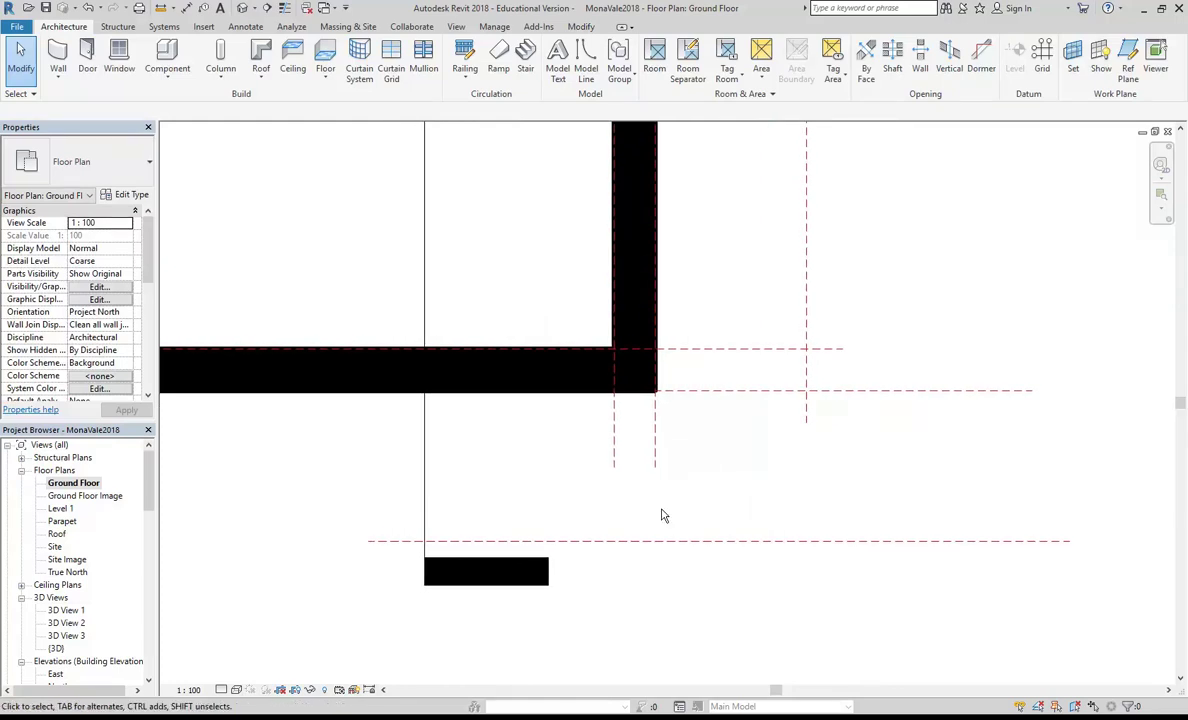
click(655, 471)
drag(655, 498, 655, 570)
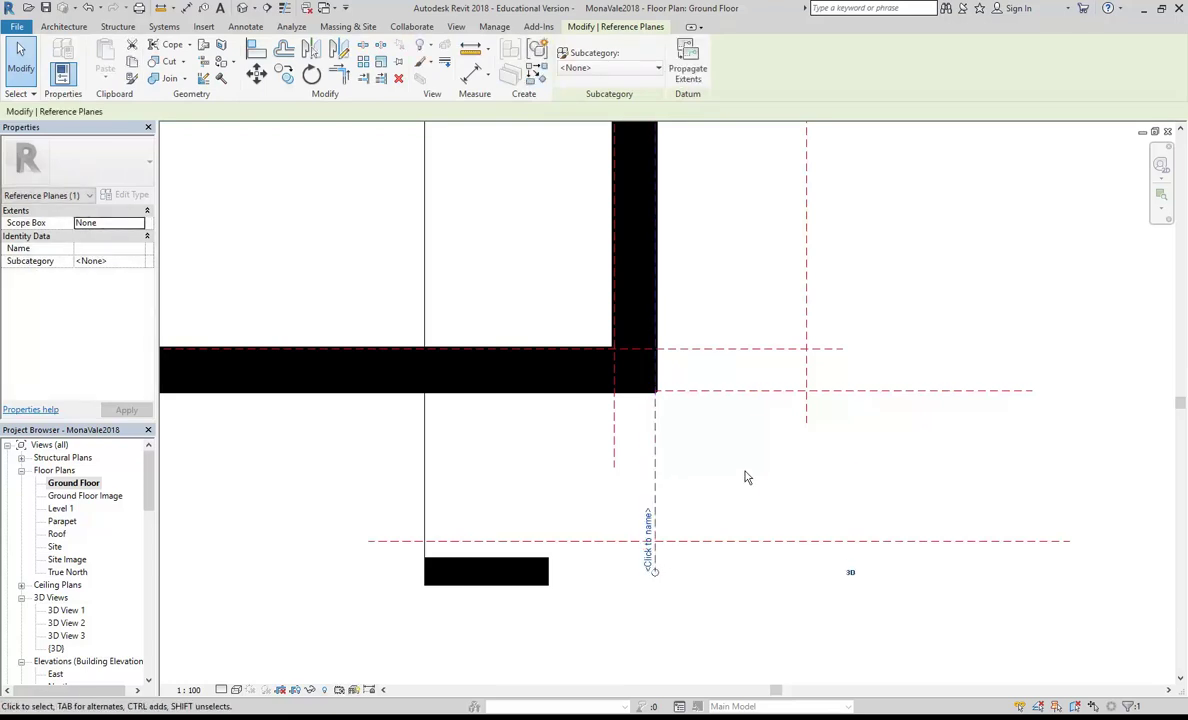
- Examine the rear landing and steps in the Exterior Rear 1 and Exterior From Street site photos
click(813, 427)
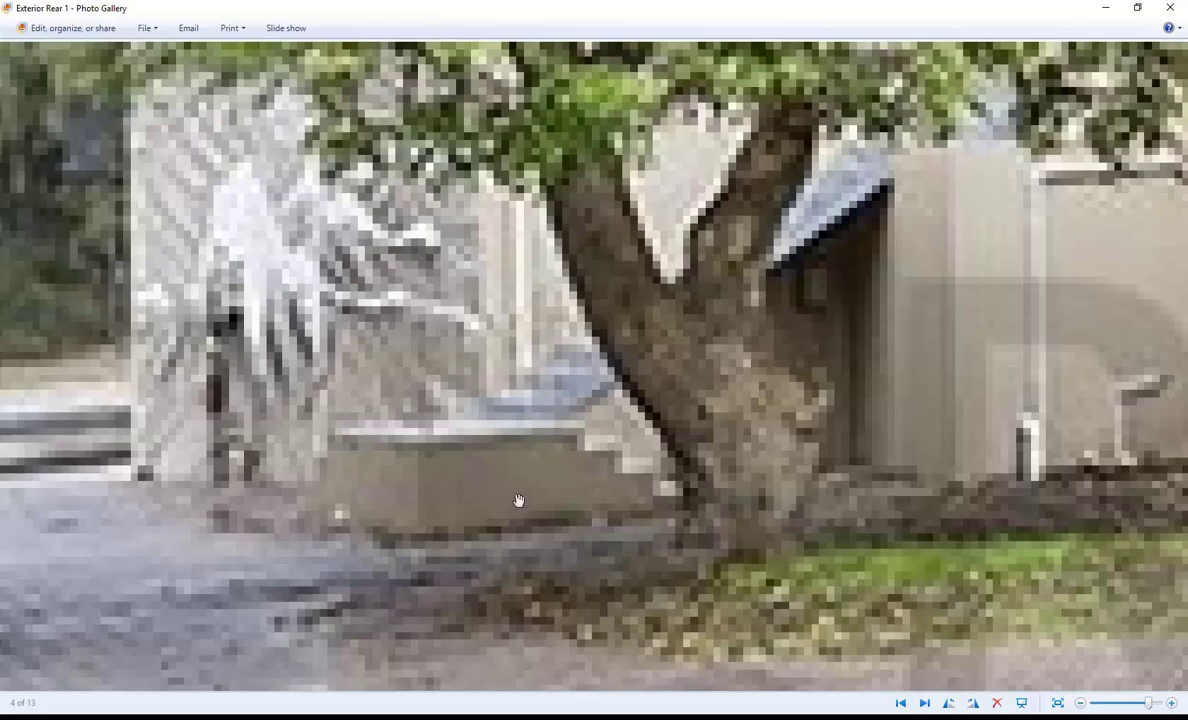
scroll(540, 455, down, 3)
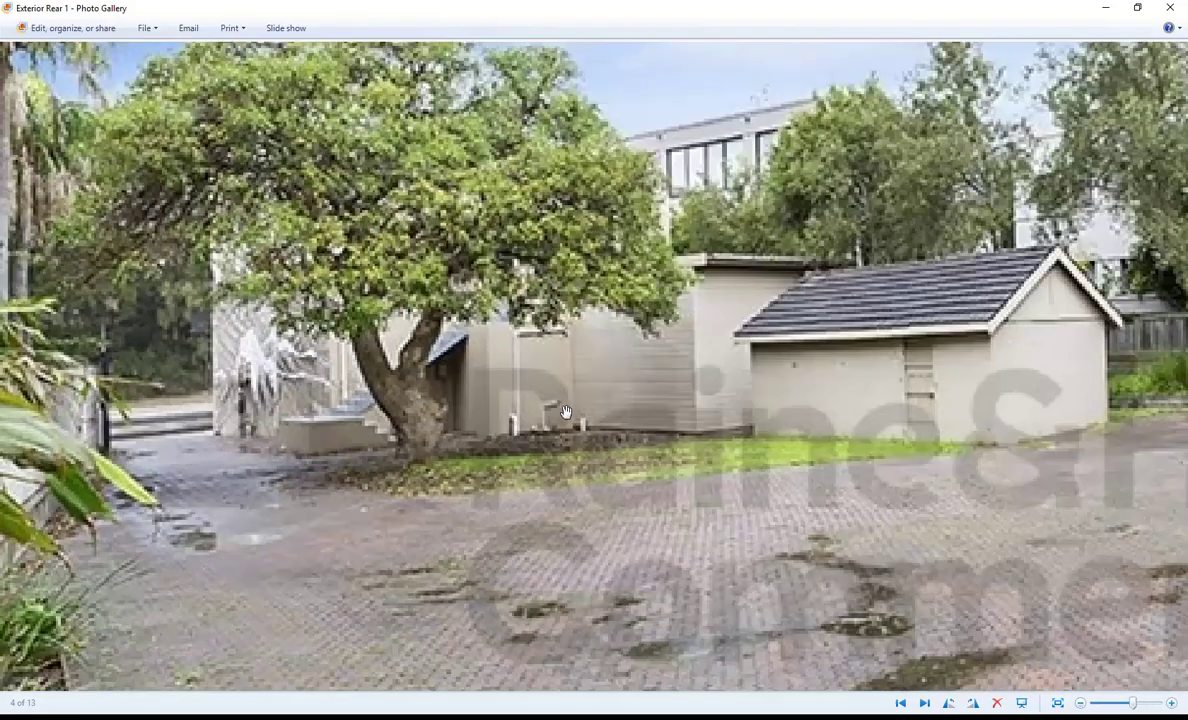
click(900, 703)
click(898, 707)
click(928, 706)
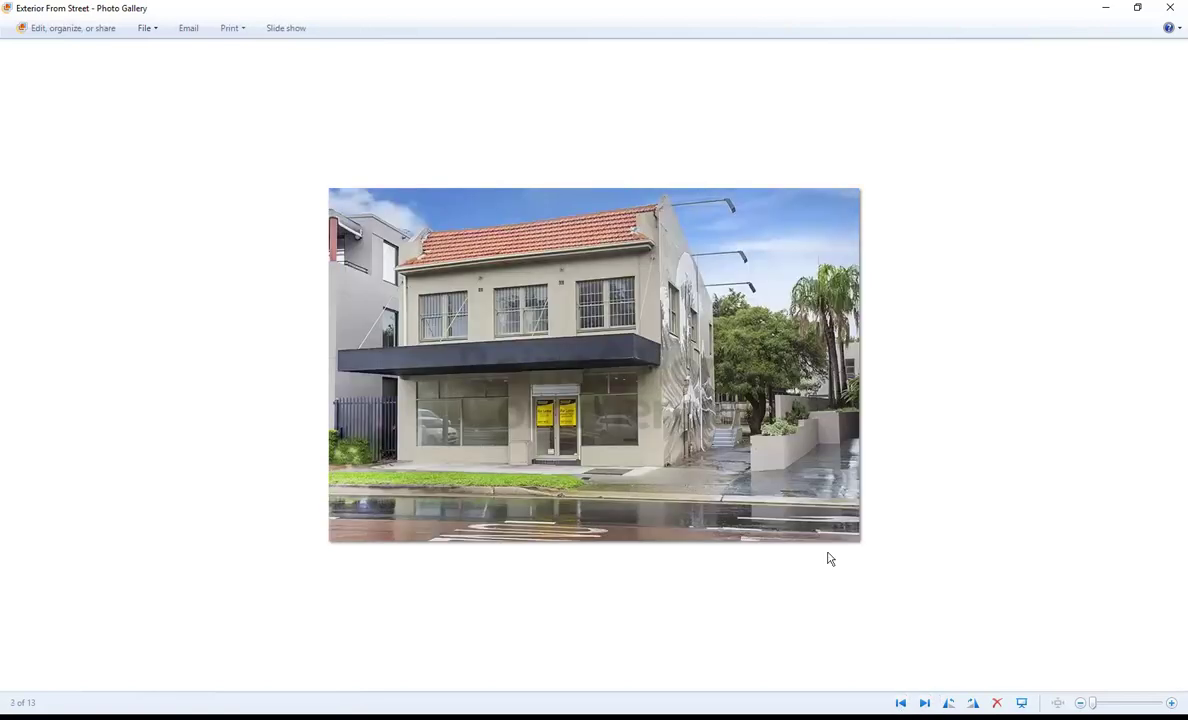
scroll(910, 522, up, 6)
scroll(914, 520, up, 3)
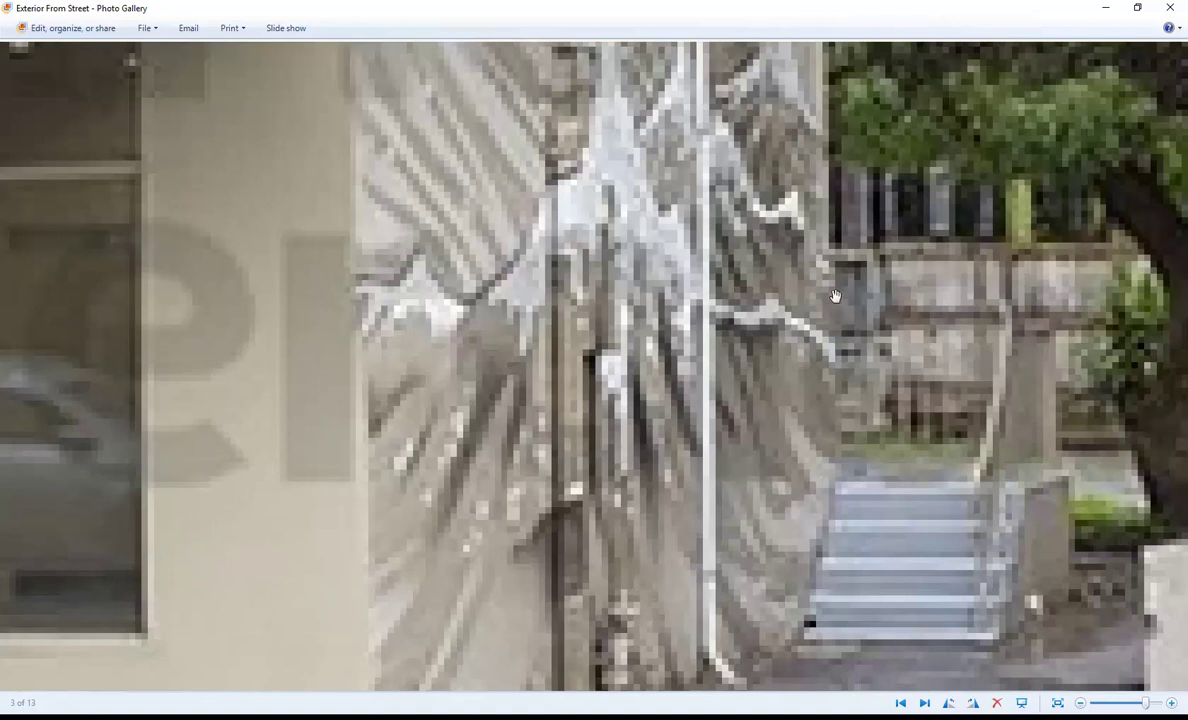
click(1105, 7)
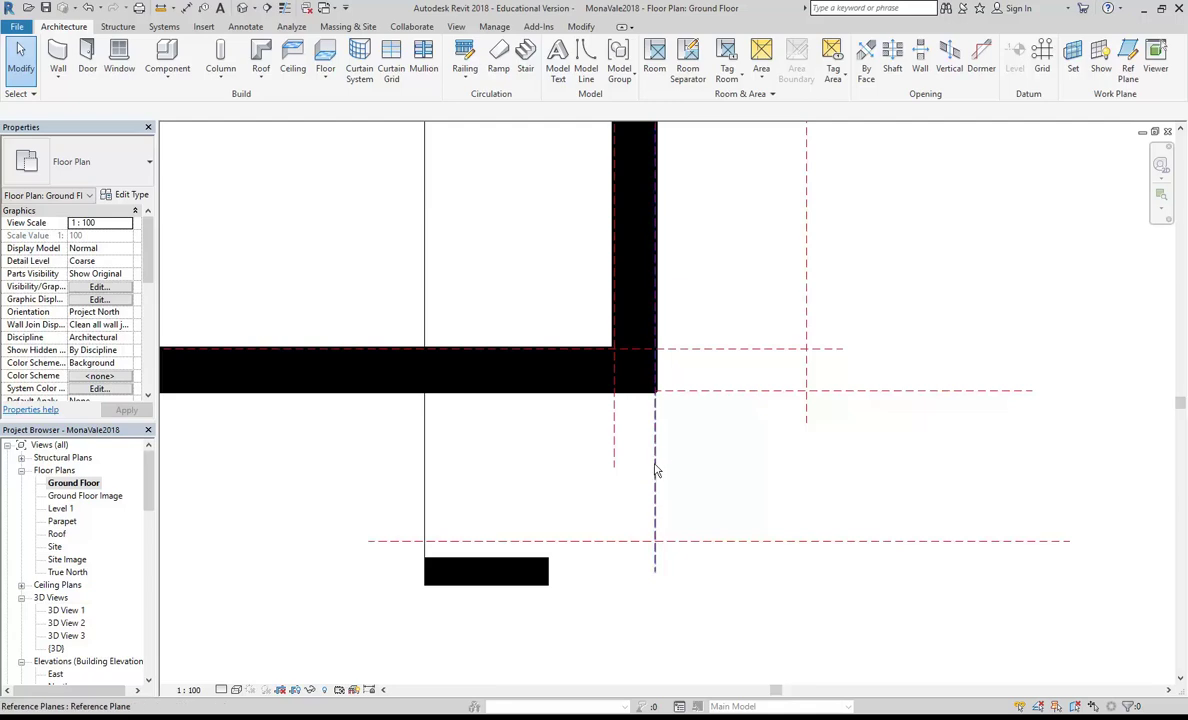
- Draw a vertical reference plane in line with the outer face of the projecting rear wall, ending past the outermost horizontal reference plane
scroll(720, 470, down, 3)
middle_drag(720, 470, 662, 500)
scroll(662, 500, up, 1)
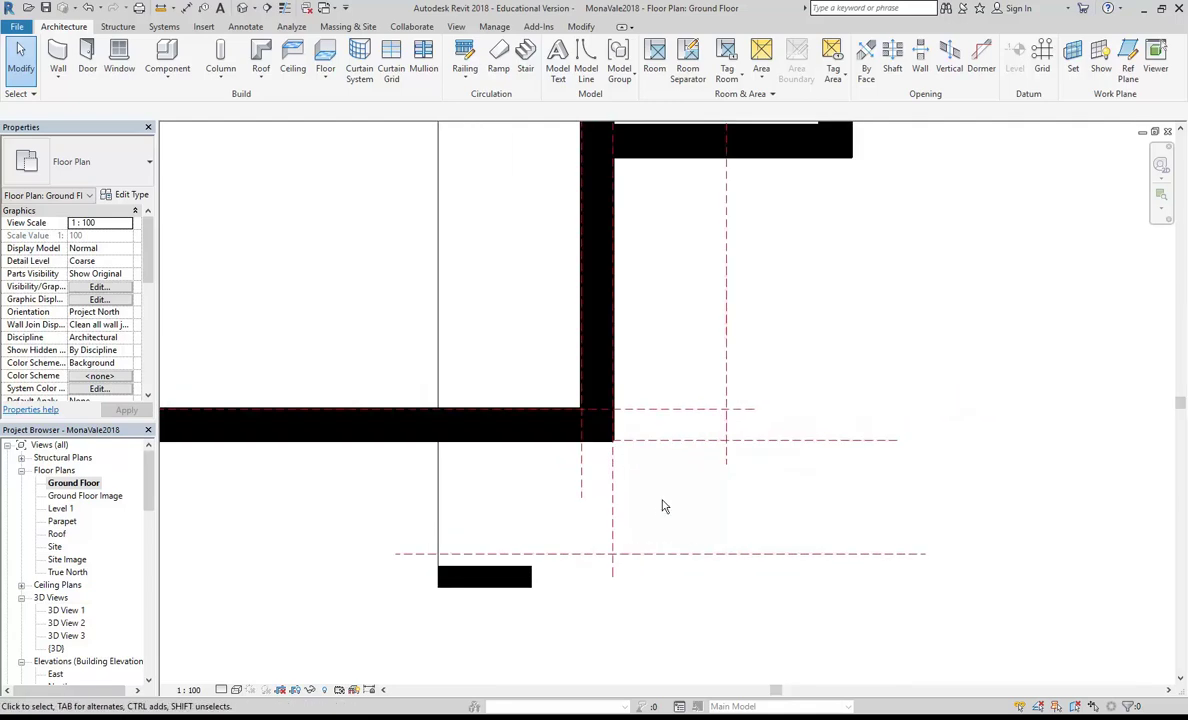
middle_drag(632, 496, 605, 517)
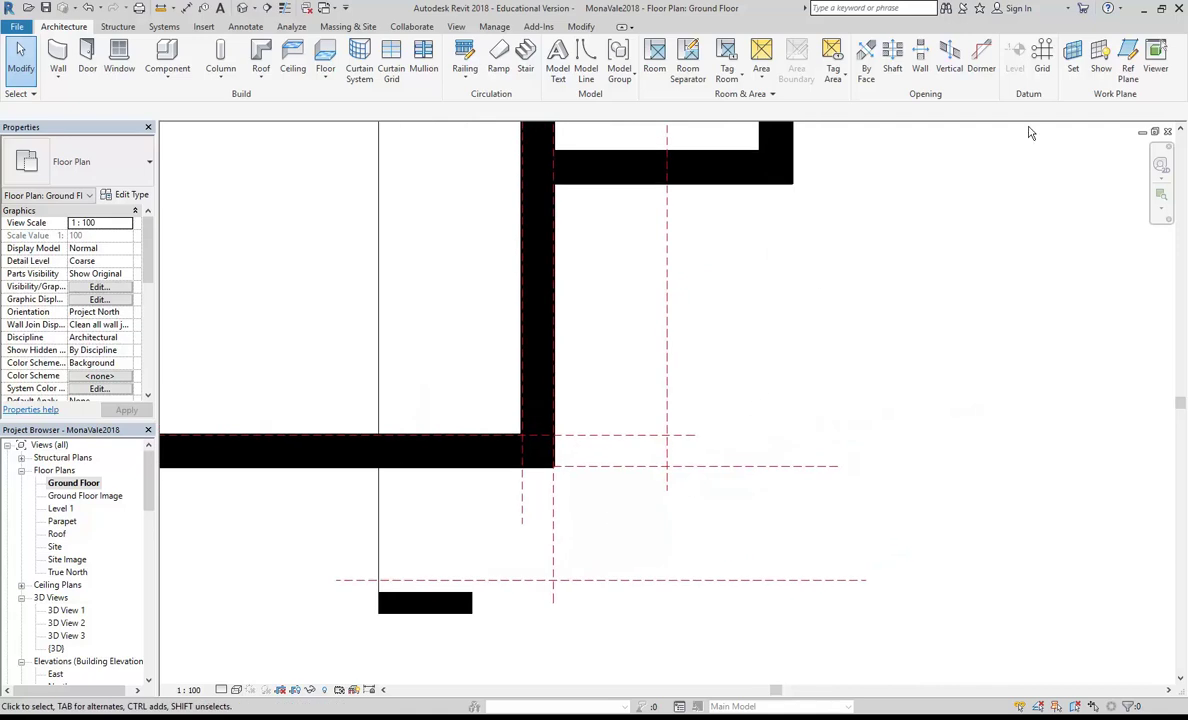
click(1127, 65)
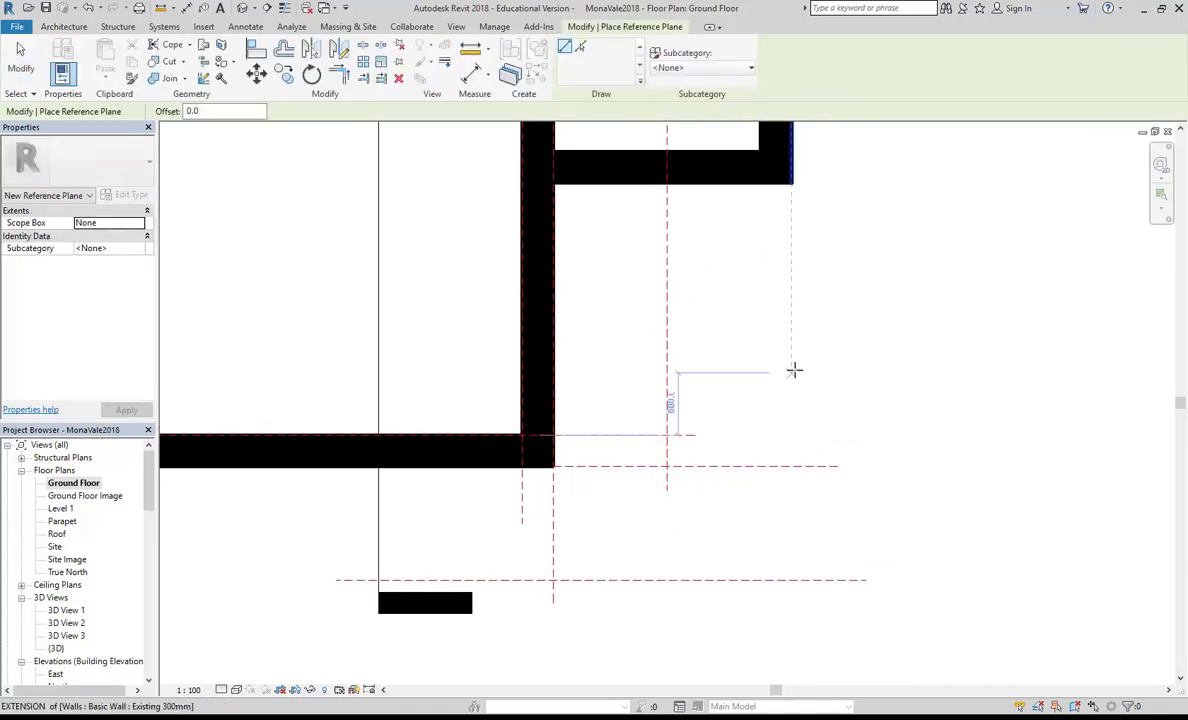
click(791, 320)
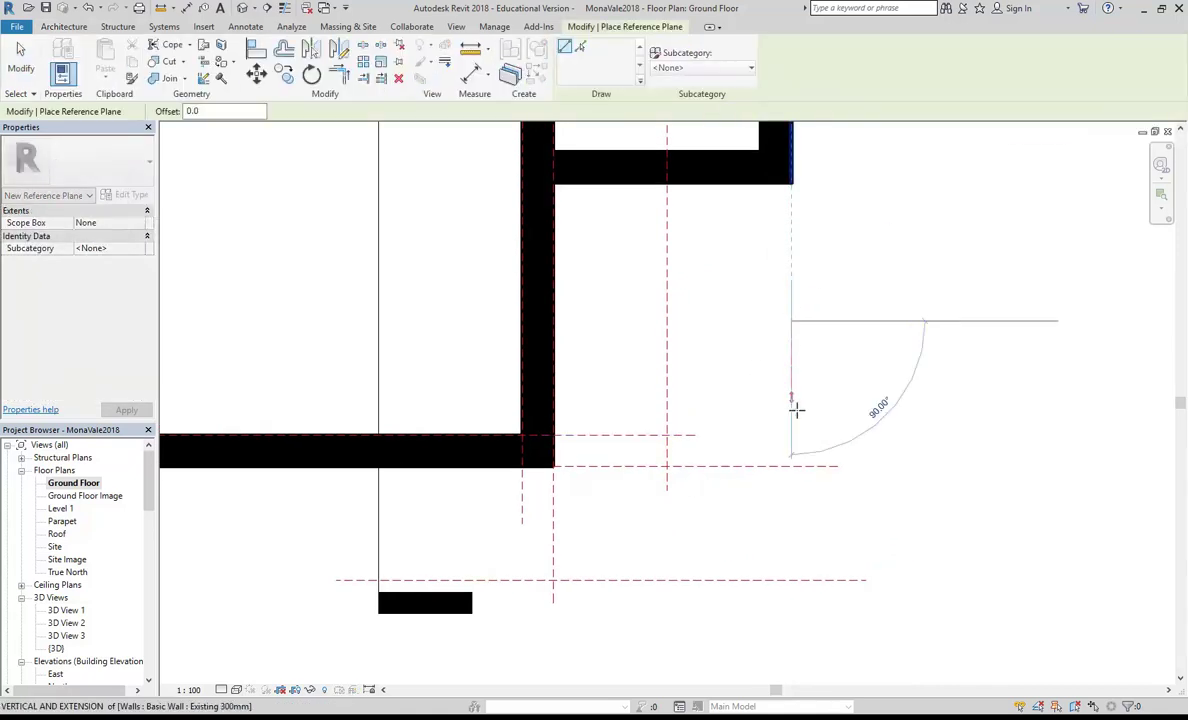
click(796, 597)
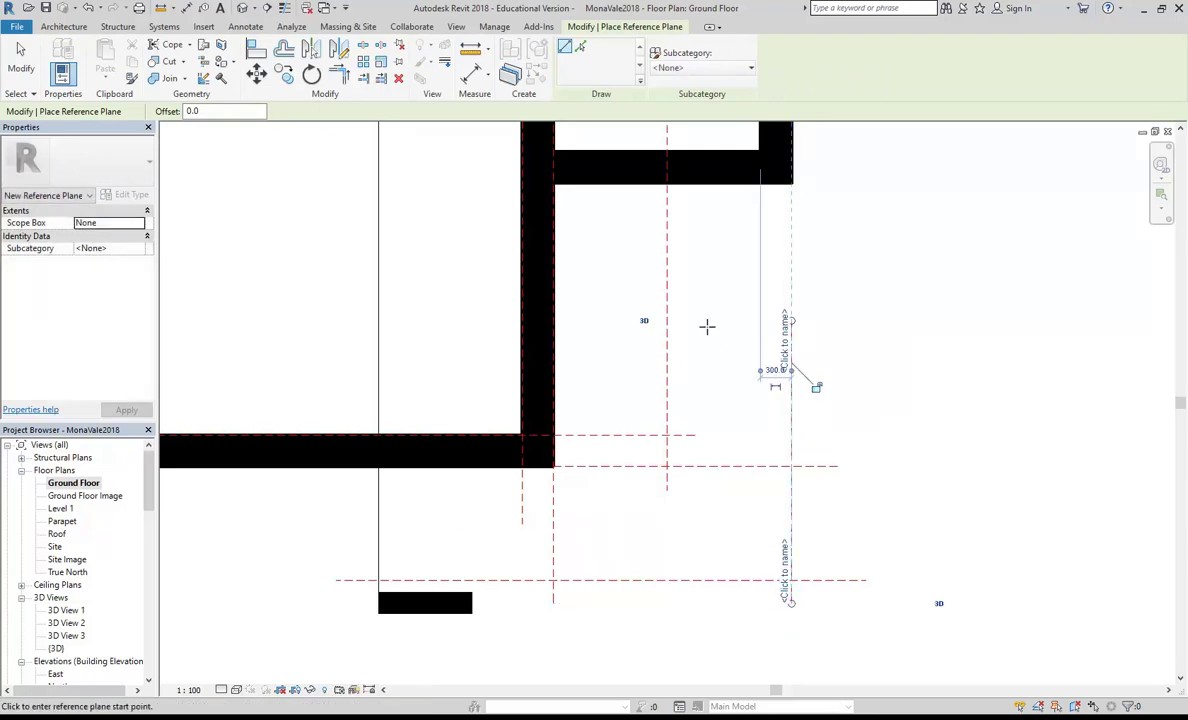
- Set the new vertical reference plane 1100 mm from the neighbouring vertical reference plane outside the rear wall
drag(760, 370, 667, 379)
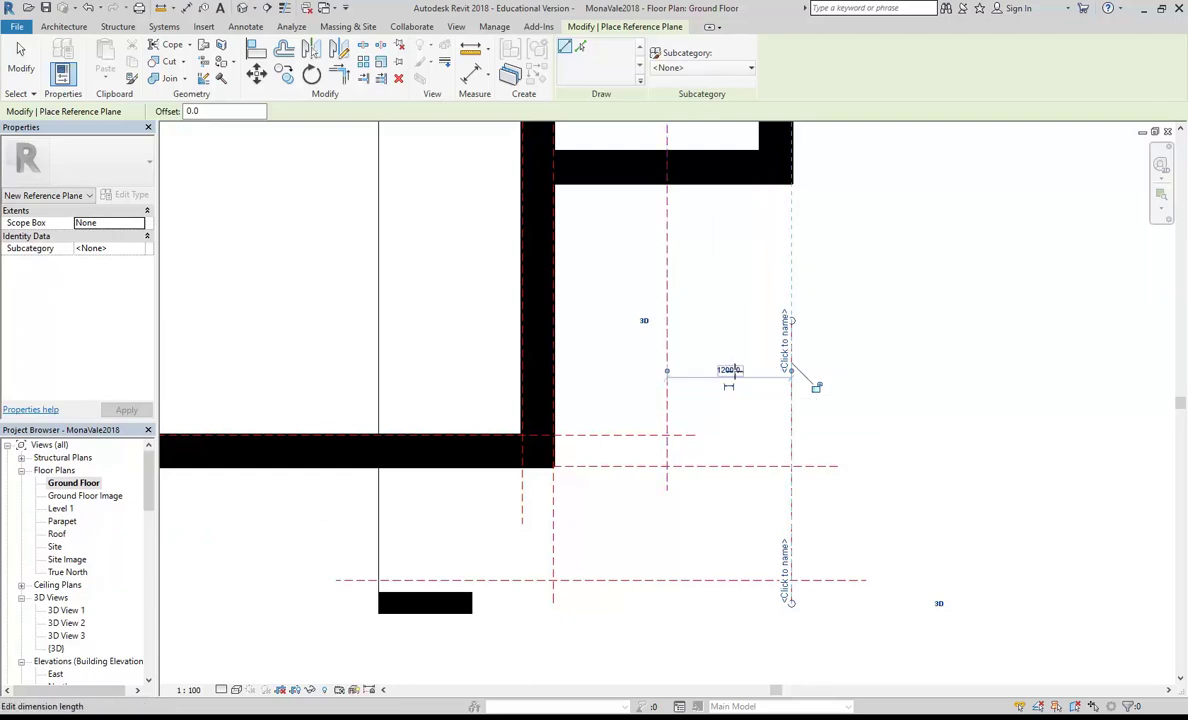
click(728, 370)
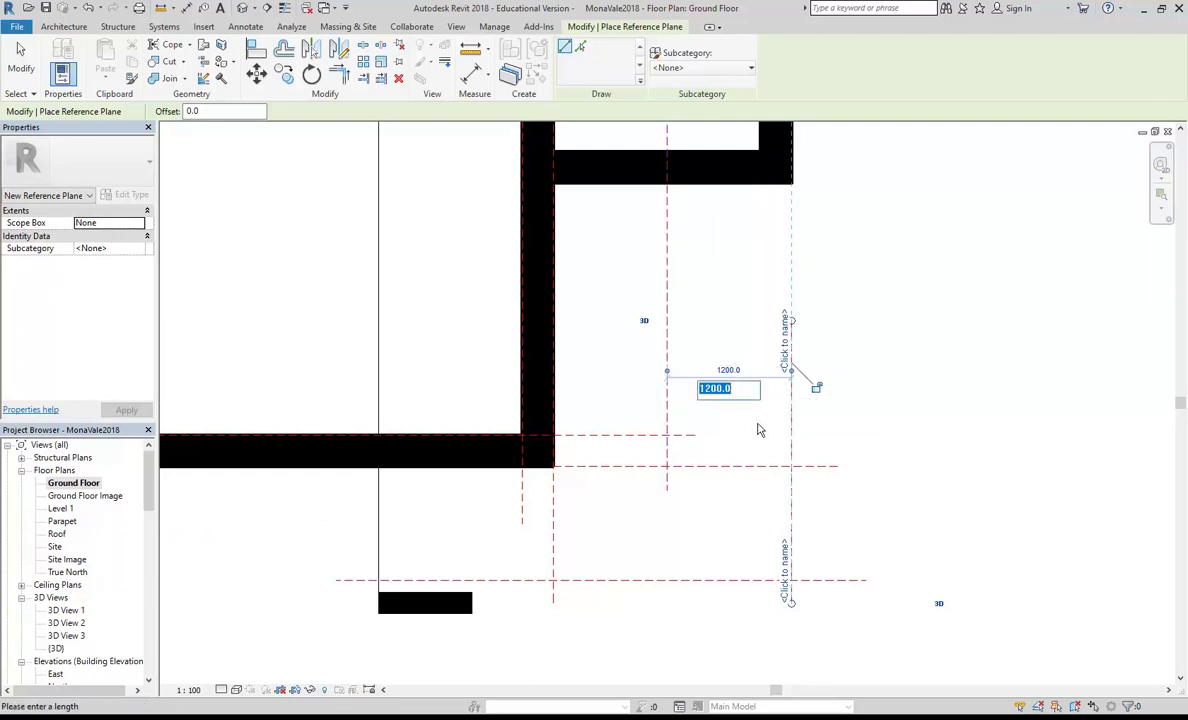
text(1100)
key(Return)
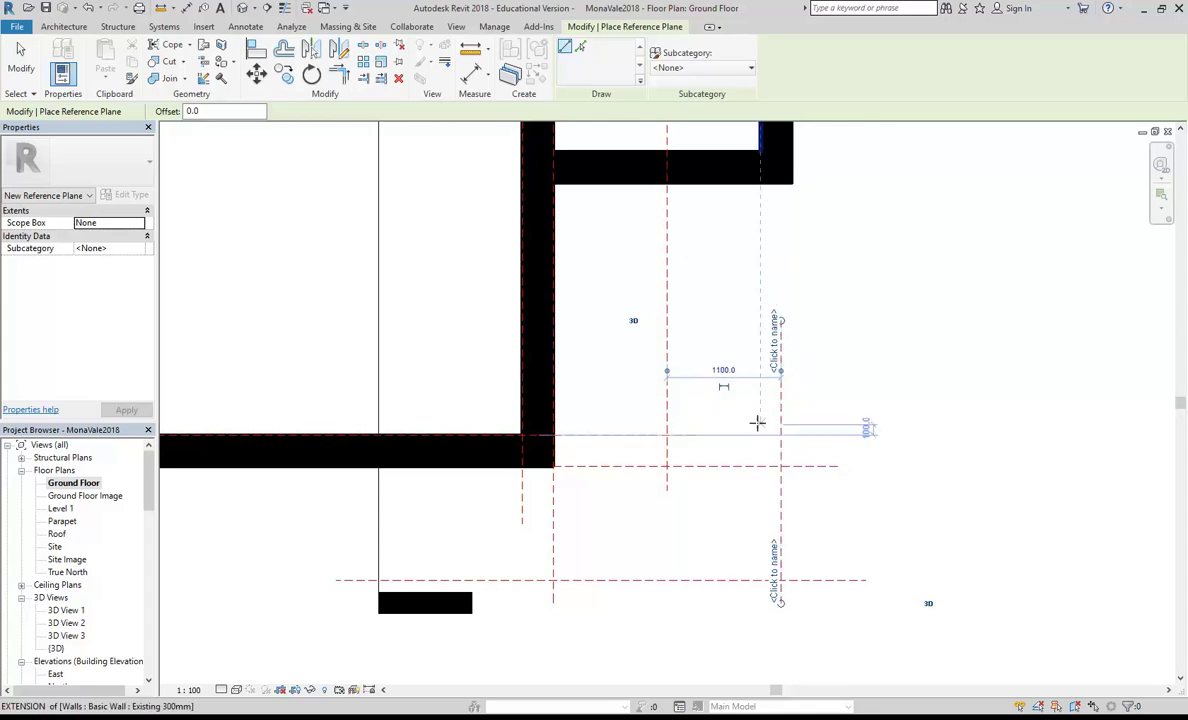
key(Escape)
key(Escape)
- Review the corner layout against the steps in the Exterior From Street photo, and open the NCC 2015 Building Code PDF
scroll(597, 525, down, 2)
middle_drag(597, 533, 620, 522)
scroll(604, 518, up, 1)
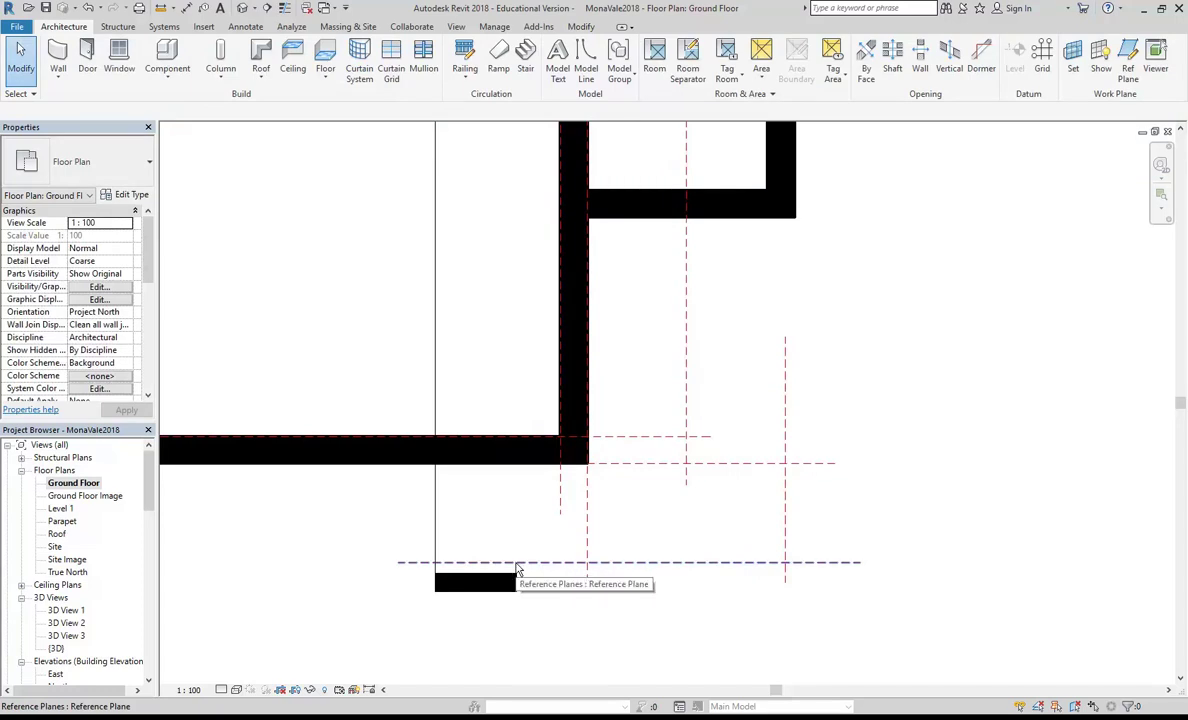
middle_drag(503, 415, 483, 408)
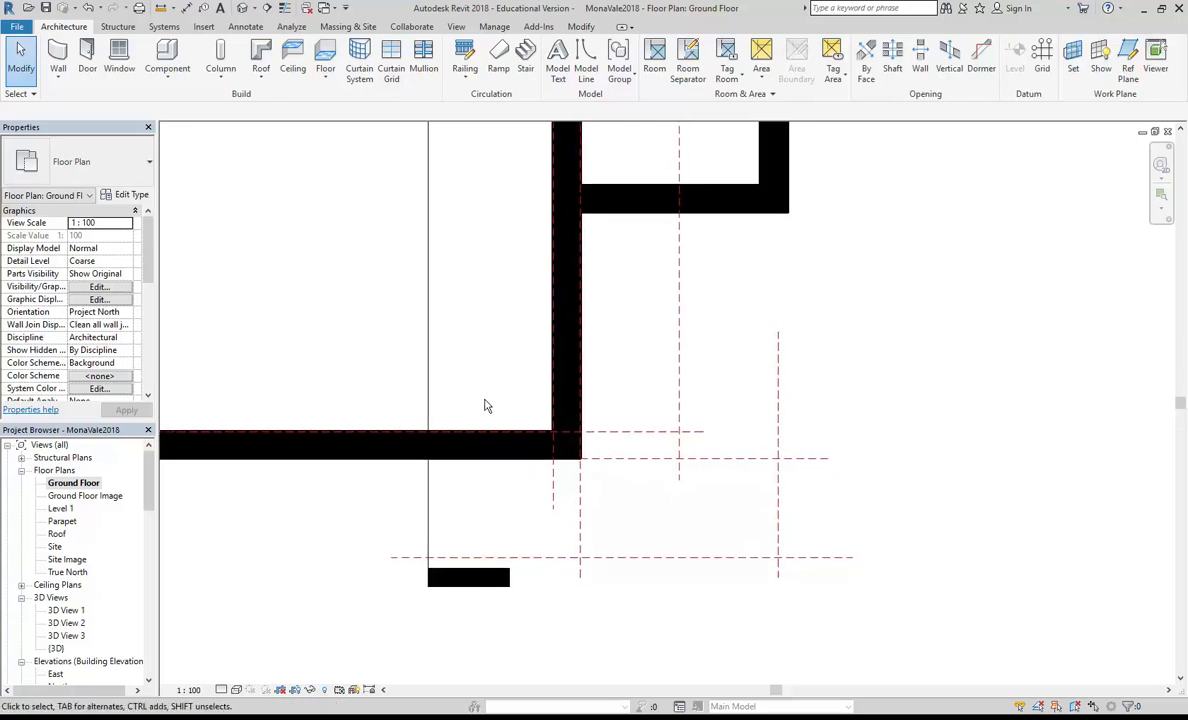
middle_drag(623, 277, 647, 281)
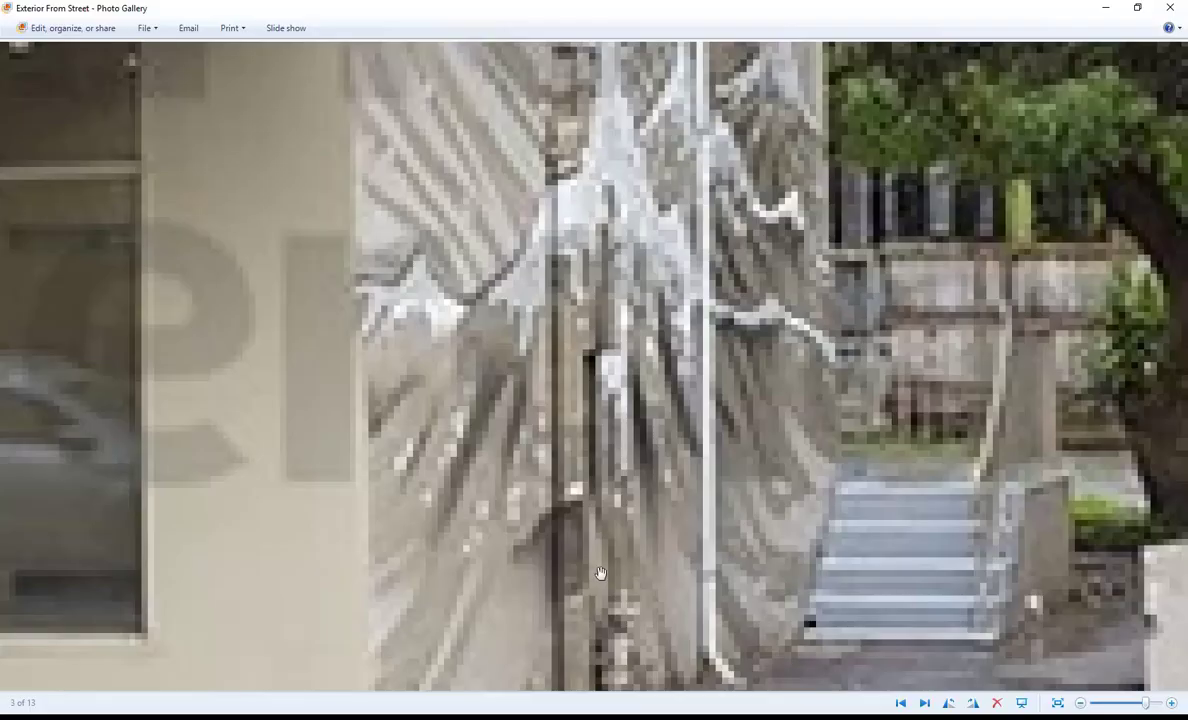
scroll(862, 604, up, 2)
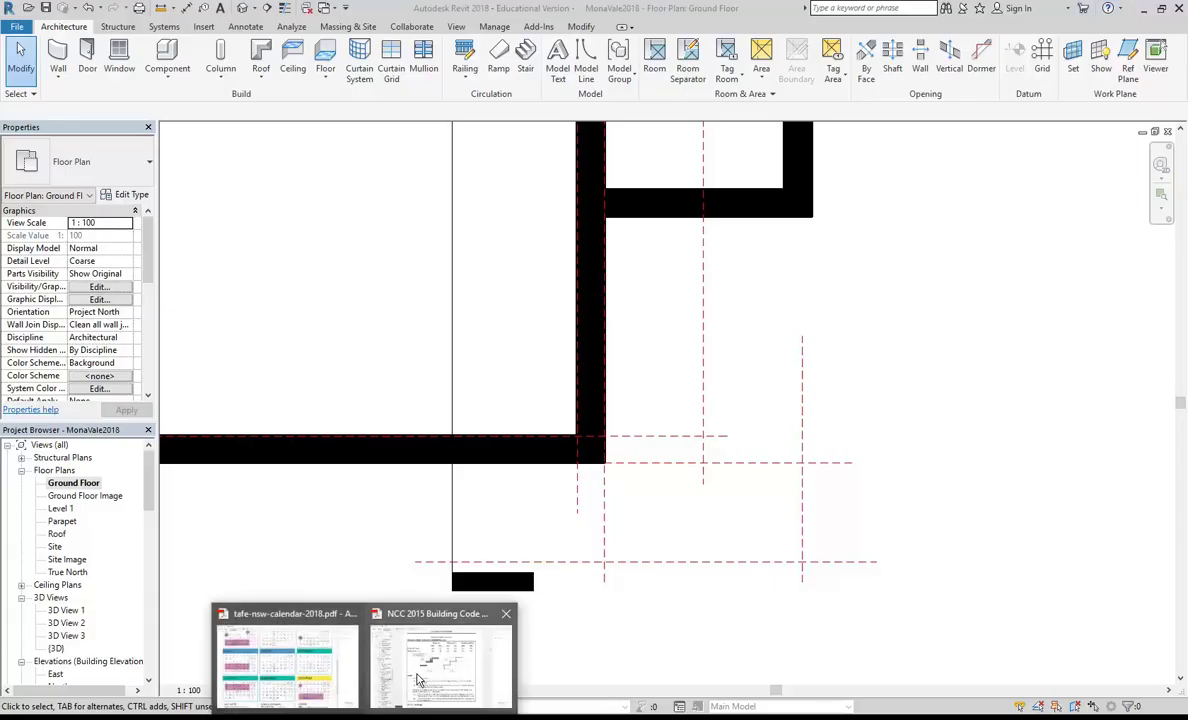
click(391, 628)
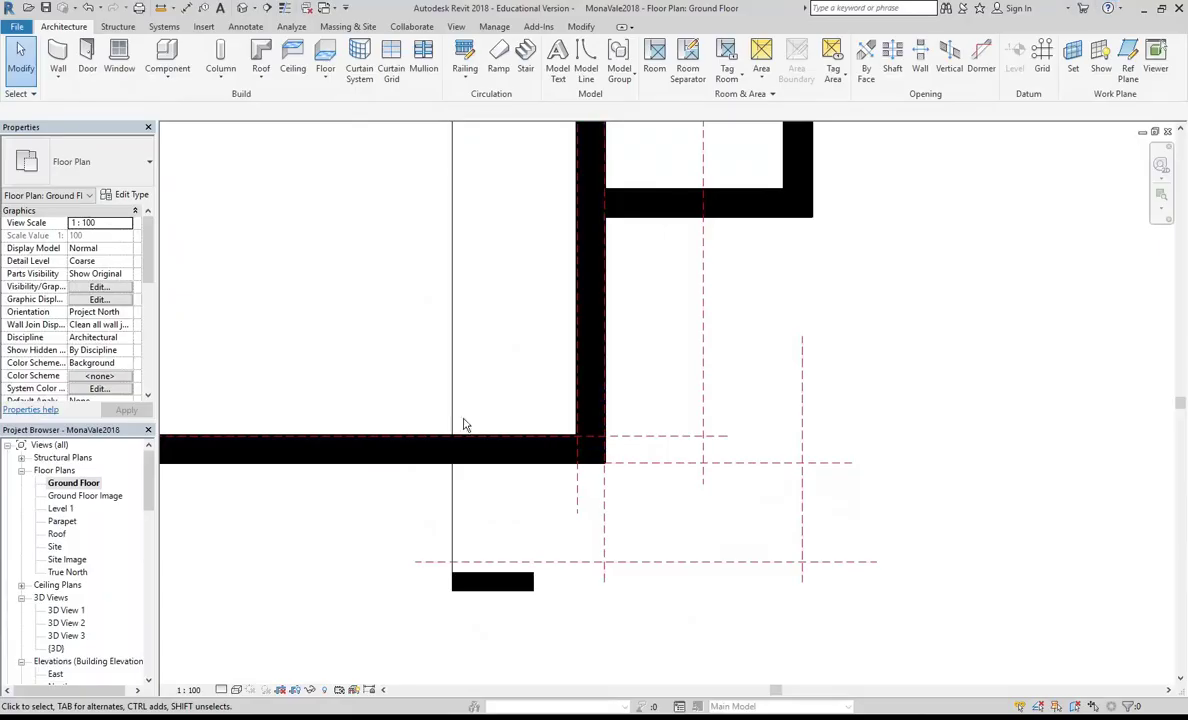
- Draw a vertical reference plane across the side wall, just inside the building corner and beyond the outermost horizontal reference plane
middle_drag(464, 424, 464, 352)
scroll(470, 430, up, 1)
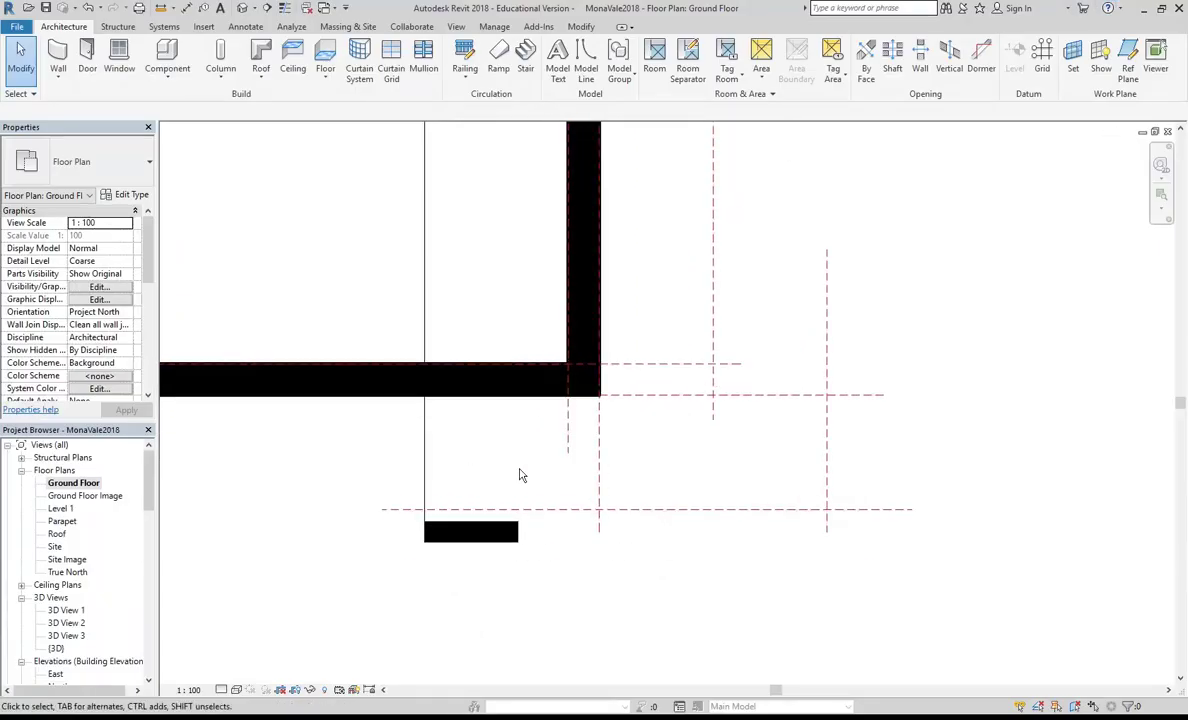
middle_drag(487, 447, 522, 461)
click(1127, 60)
middle_drag(533, 352, 565, 286)
scroll(548, 305, up, 1)
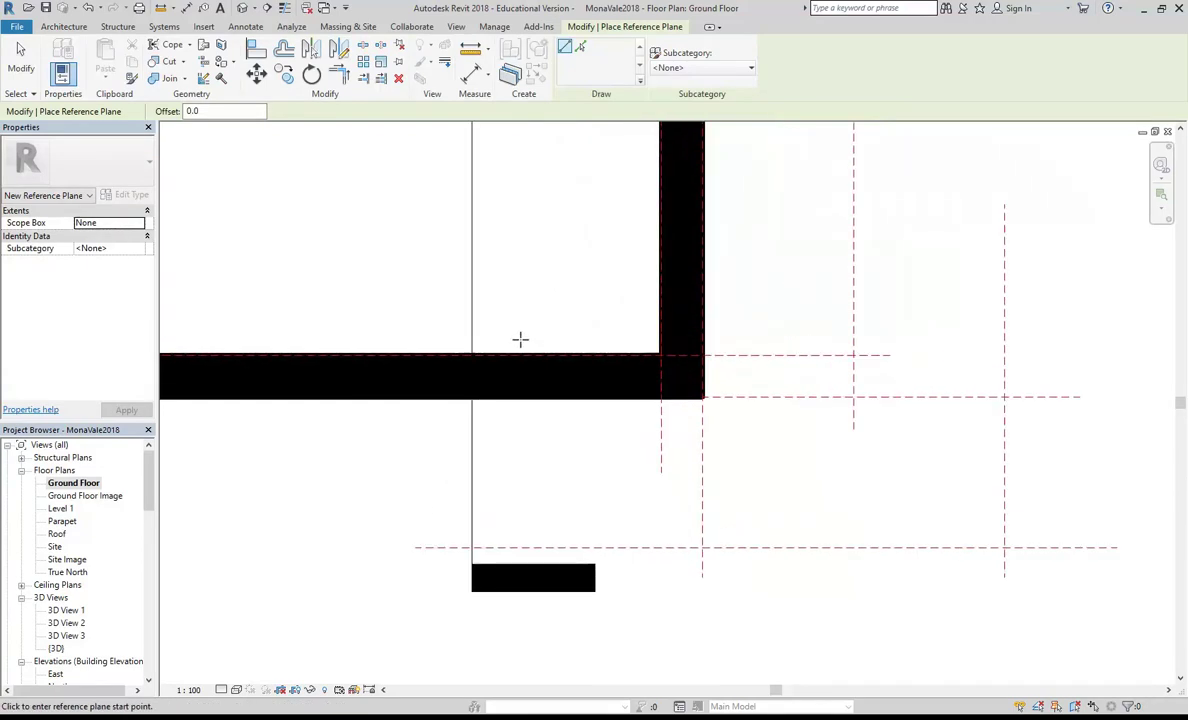
click(520, 340)
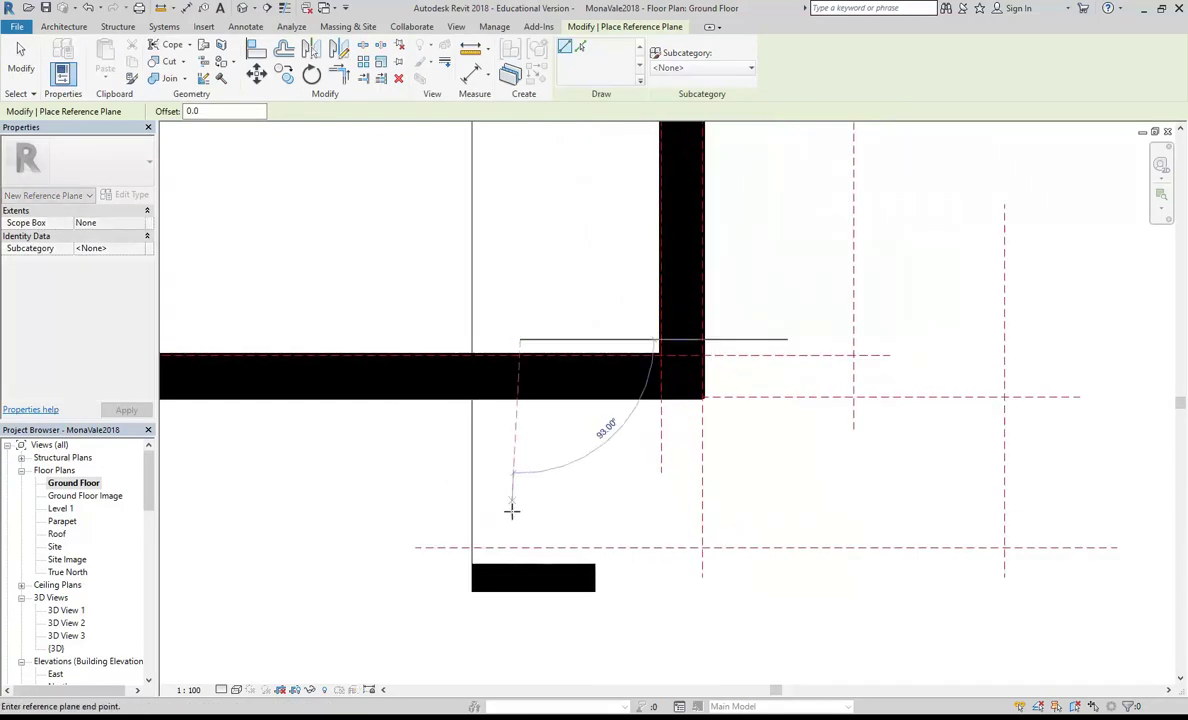
click(520, 617)
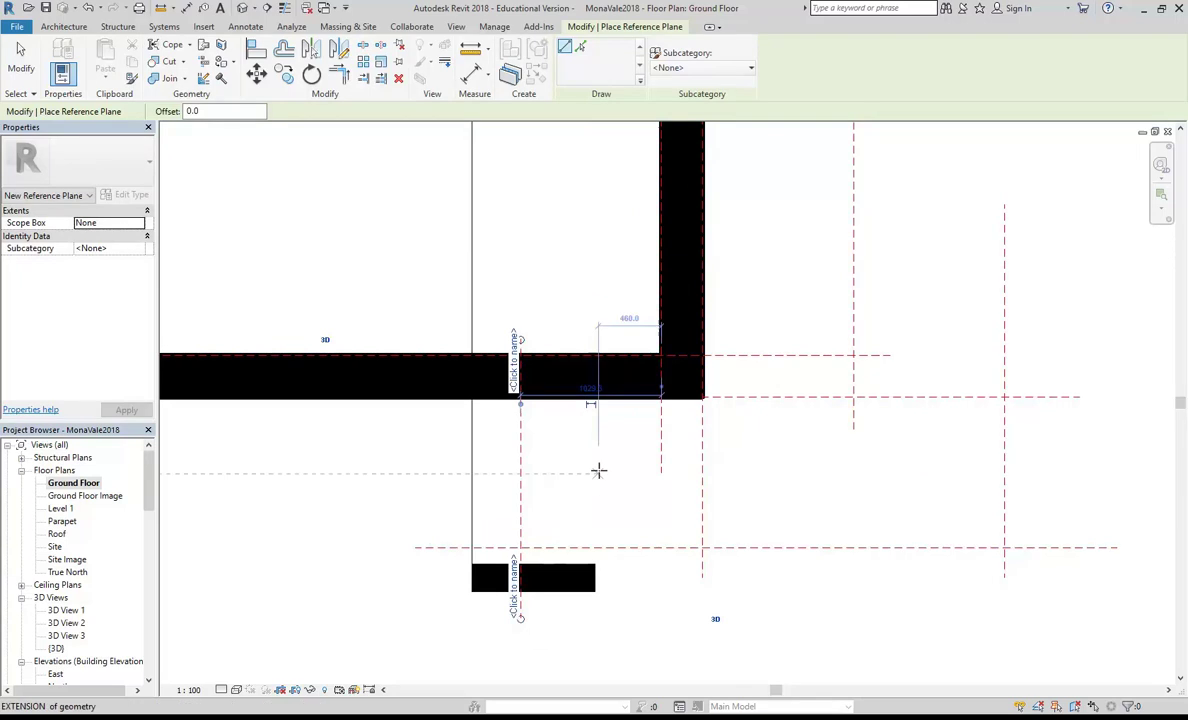
- Set the new vertical reference plane 1000 mm from the plane on the rear wall's outer face
scroll(562, 453, up, 2)
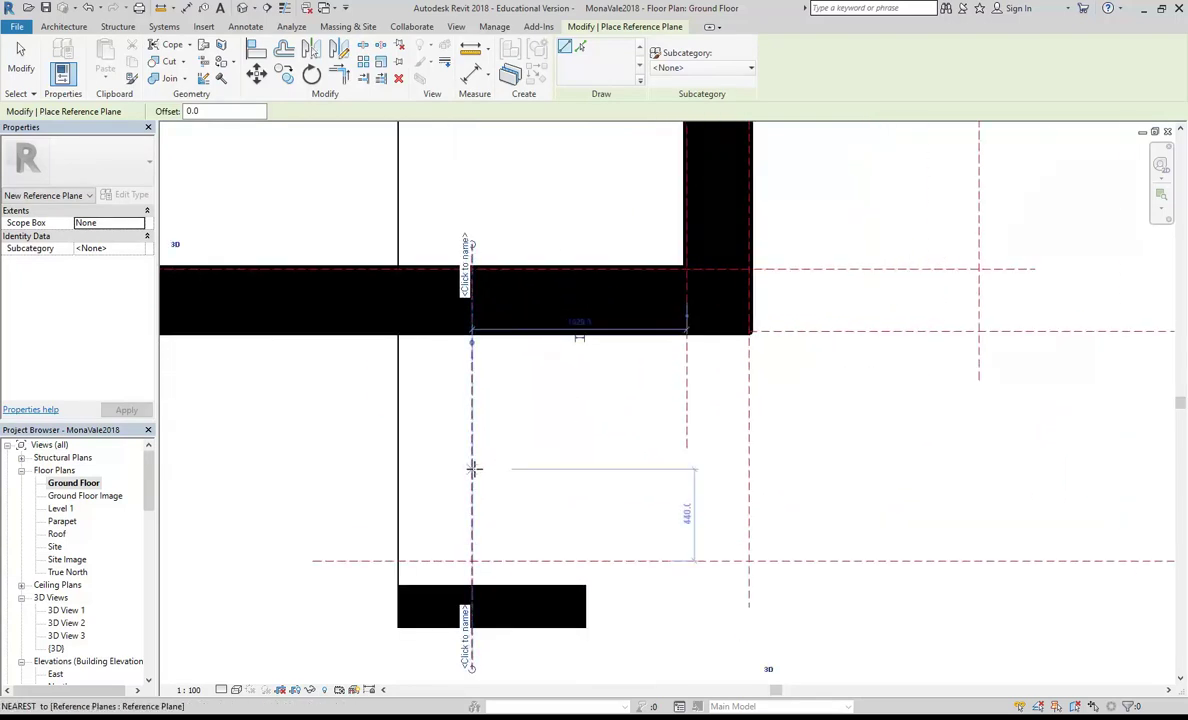
drag(688, 316, 749, 397)
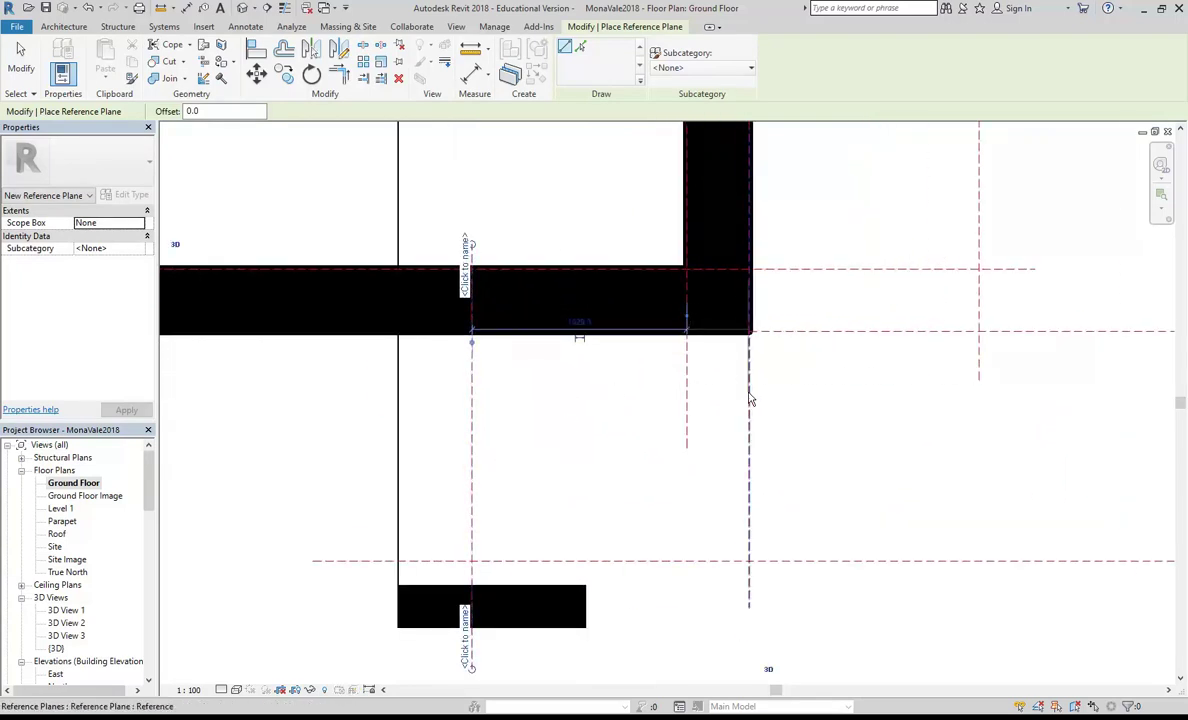
click(606, 322)
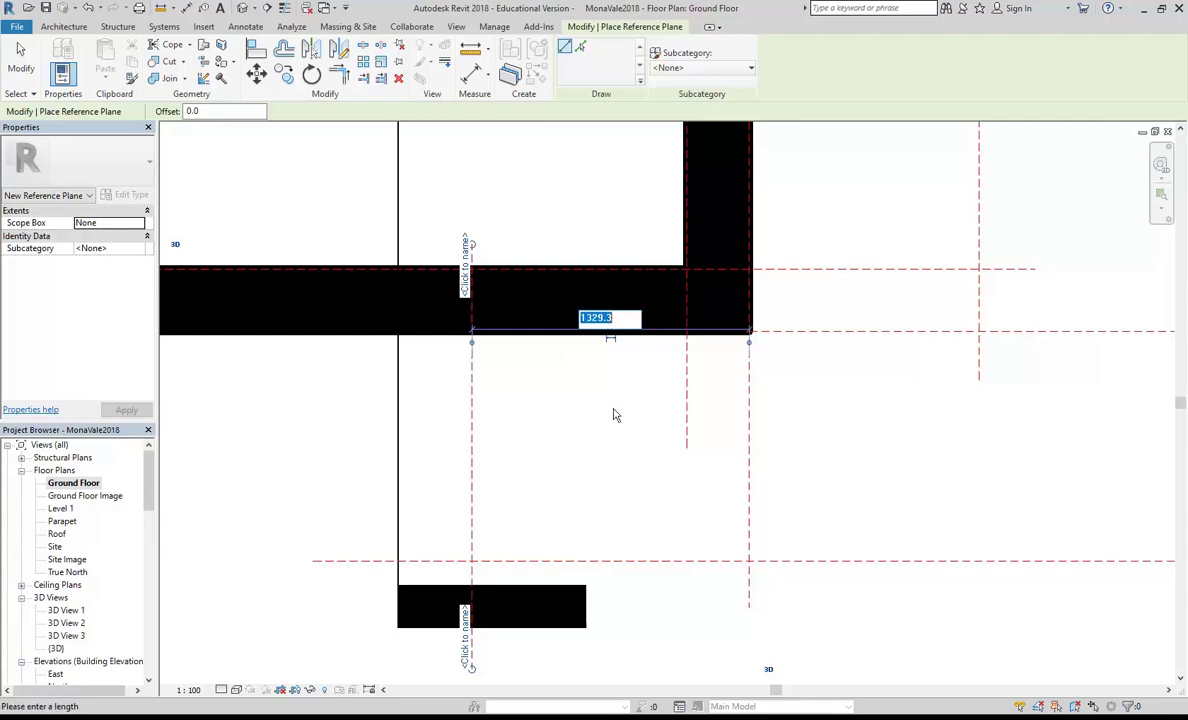
text(1000)
key(Return)
scroll(607, 408, down, 4)
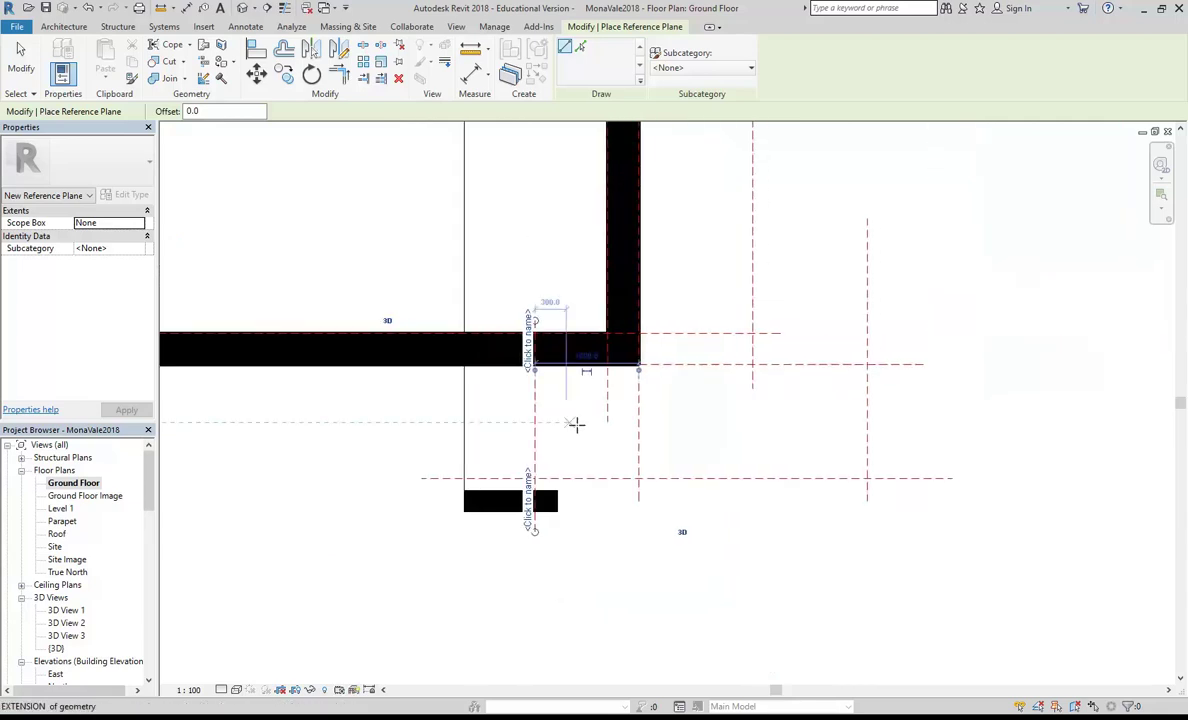
key(Escape)
key(Escape)
- Start a new stair run on the Ground Floor plan beside the reference planes at the rear corner
scroll(615, 474, down, 1)
middle_drag(615, 488, 636, 546)
middle_drag(643, 355, 674, 366)
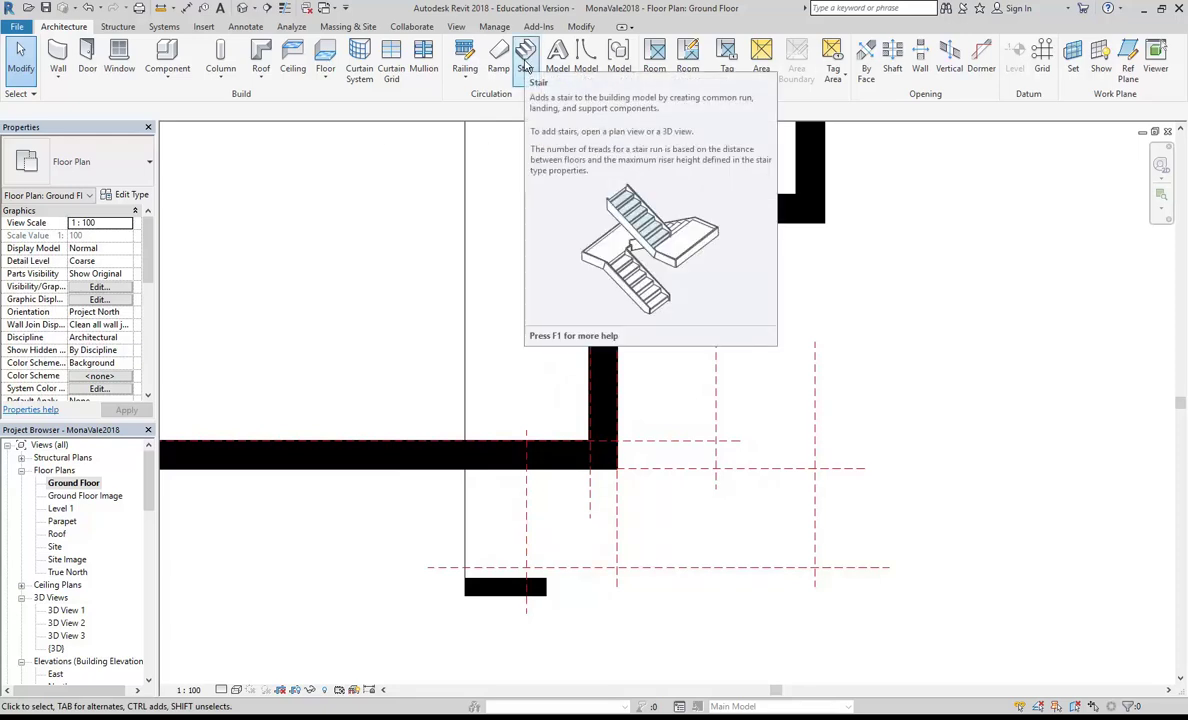
click(525, 66)
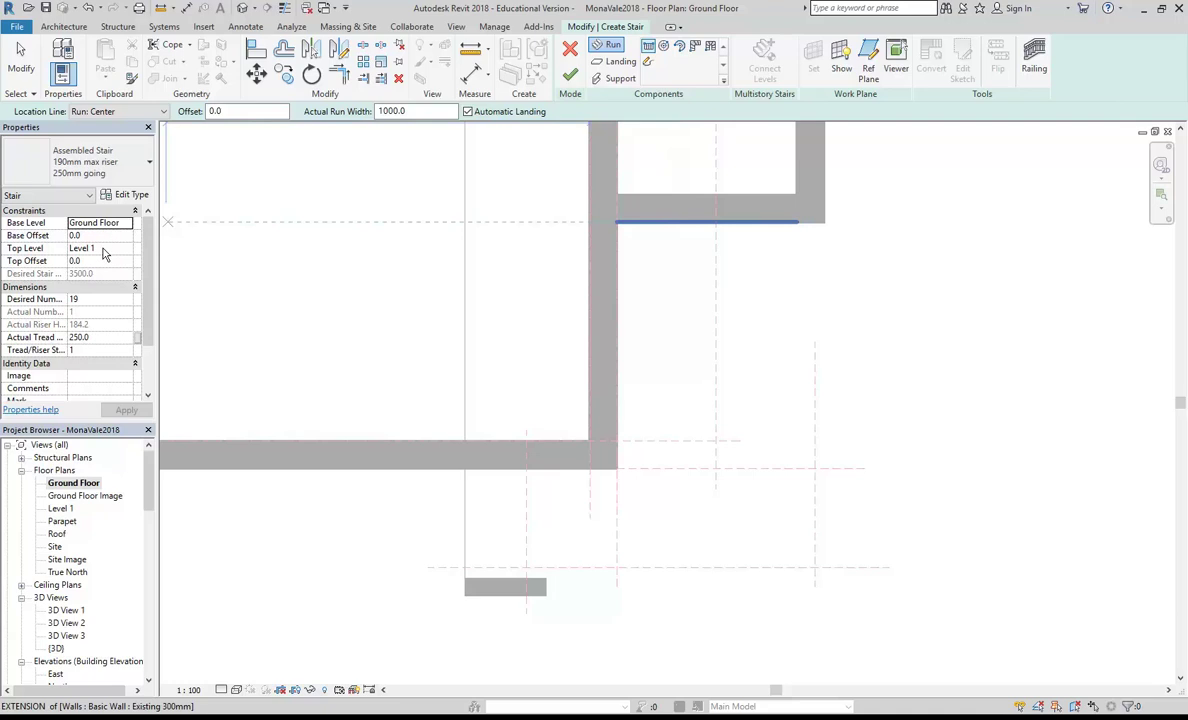
scroll(483, 316, down, 1)
middle_drag(483, 316, 712, 310)
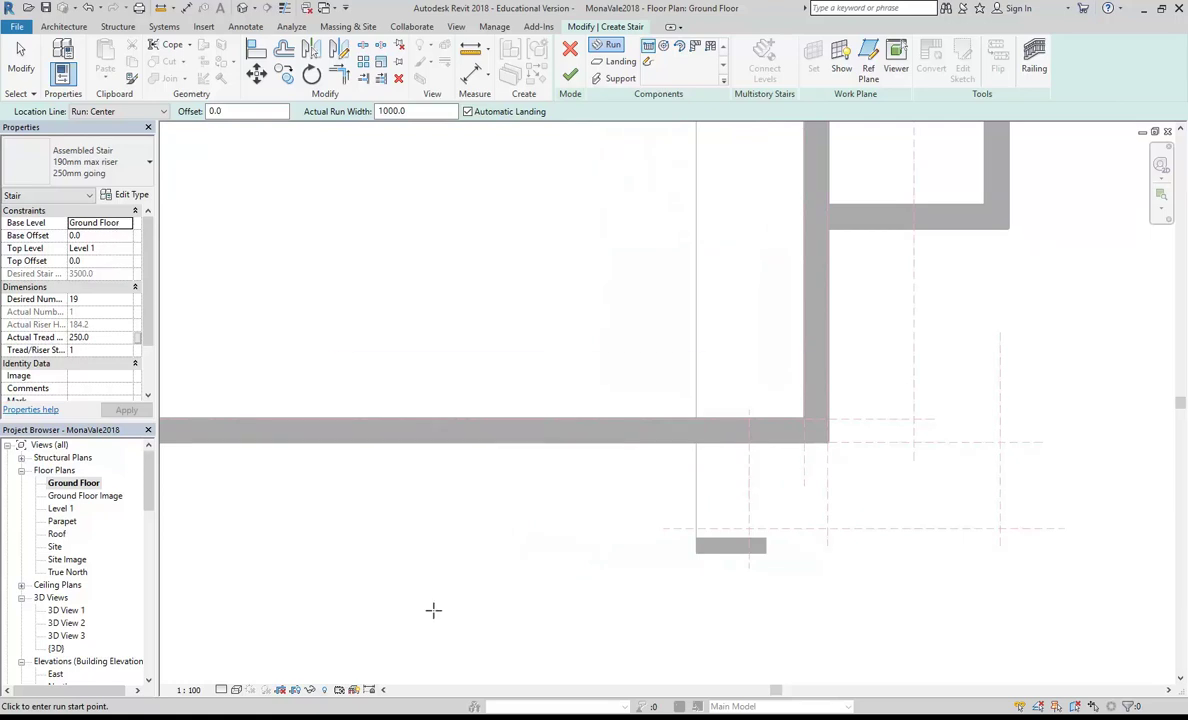
- Examine the side steps and their base in the Exterior From Street photo
click(309, 718)
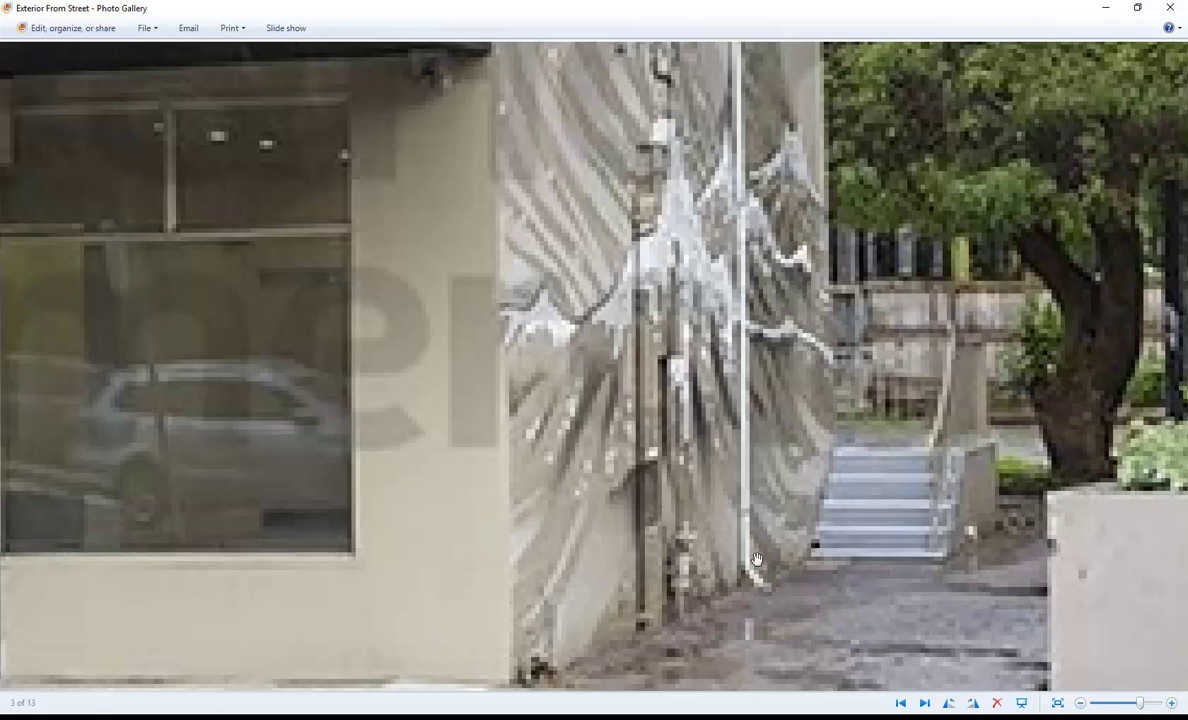
drag(712, 496, 728, 400)
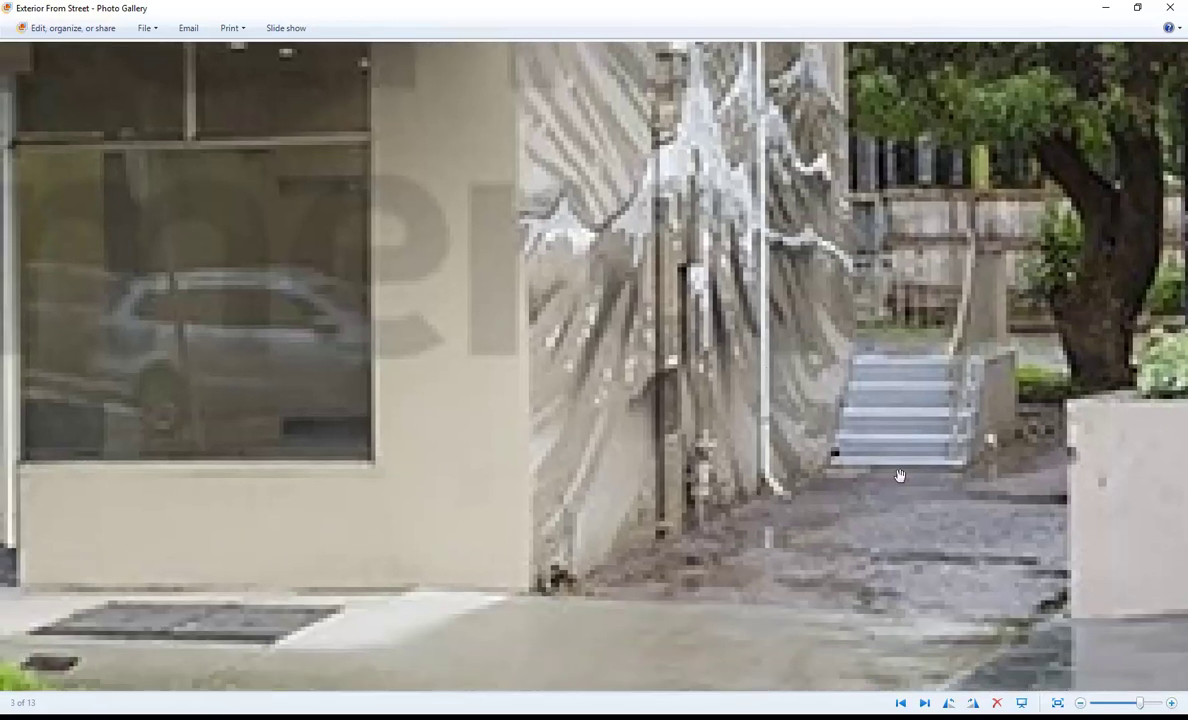
drag(970, 452, 866, 477)
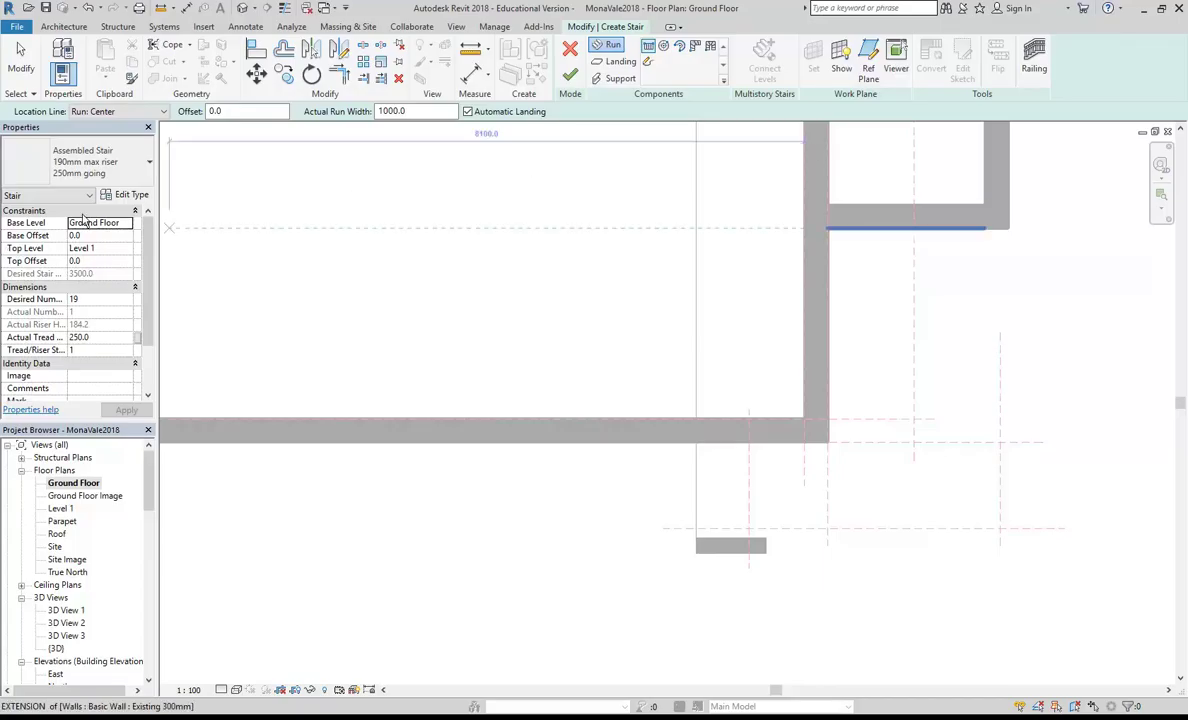
- Set the stair's base offset to -100 mm from the Ground Floor level
click(100, 236)
text(-1)
key(Return)
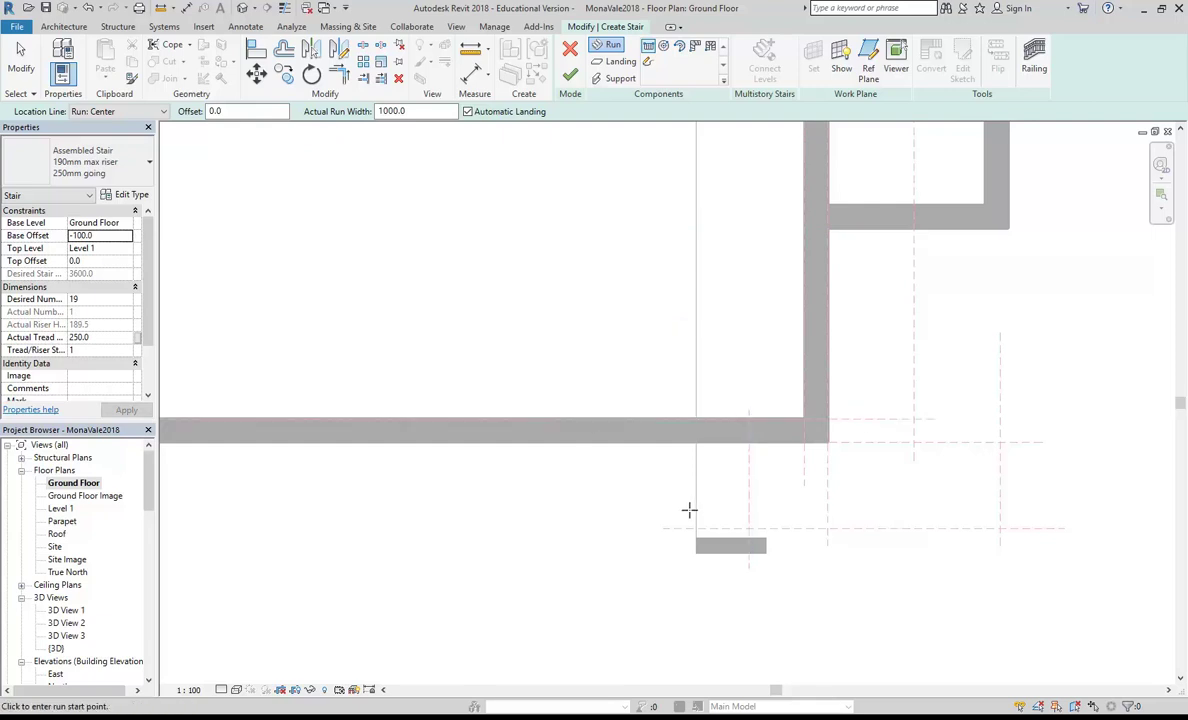
- Examine the Ground Floor and Level 1 heights and the floor build-up in Section 1, and return to the Ground Floor plan
middle_drag(655, 480, 530, 477)
scroll(533, 477, up, 1)
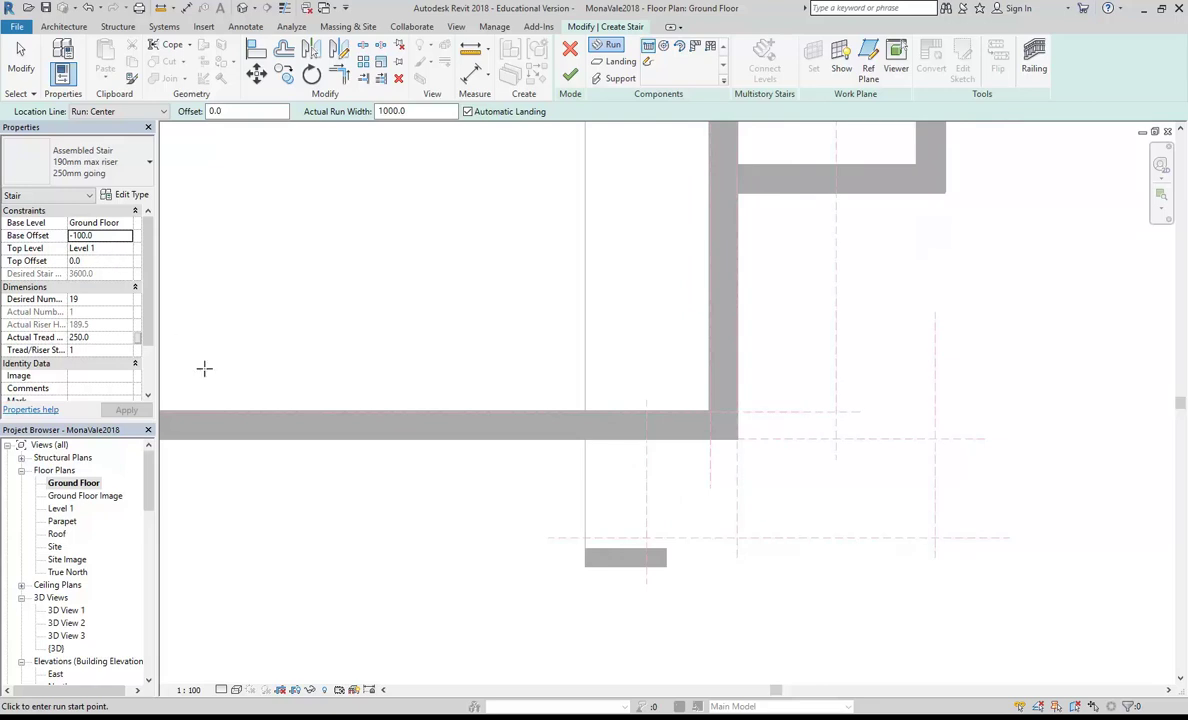
drag(148, 495, 148, 543)
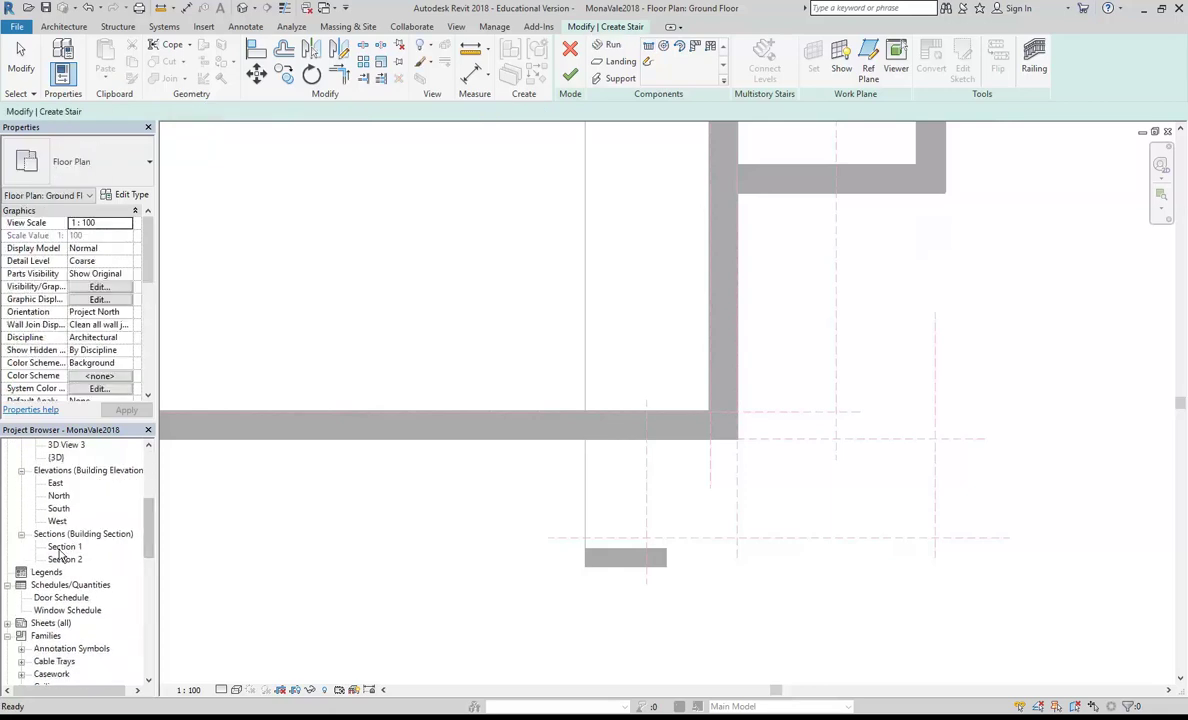
double_click(62, 547)
middle_drag(733, 387, 406, 350)
scroll(671, 411, up, 3)
middle_drag(664, 400, 596, 438)
scroll(592, 436, up, 1)
scroll(588, 432, up, 1)
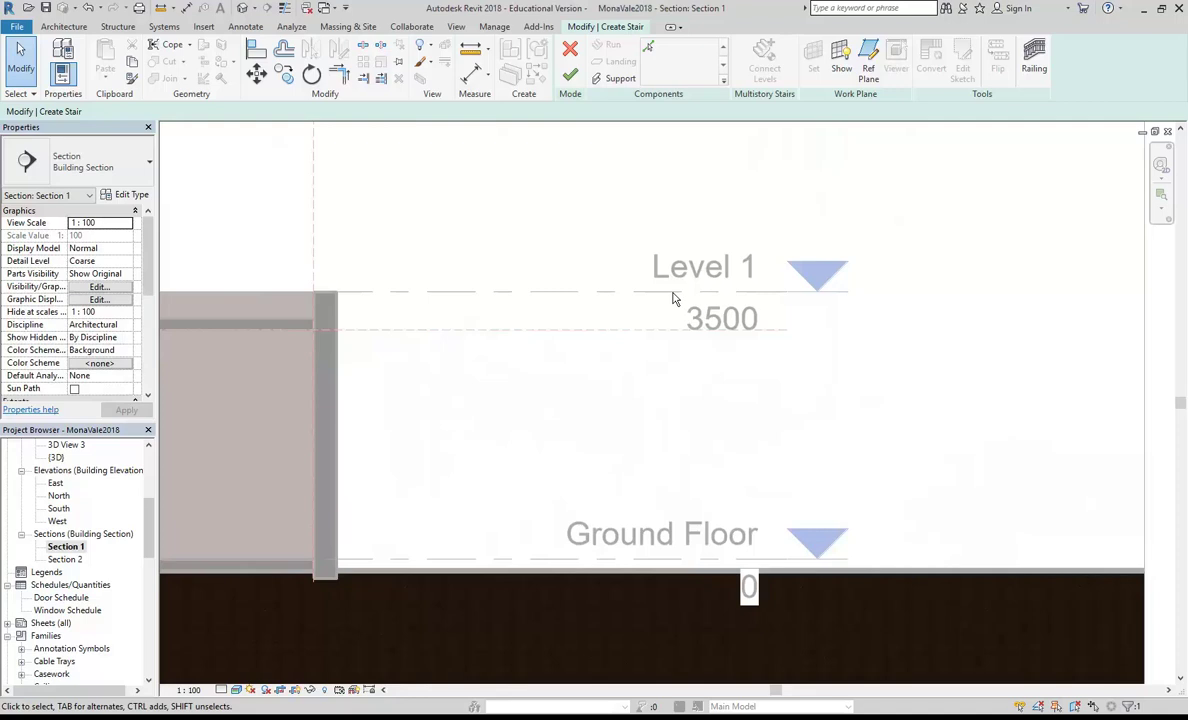
scroll(615, 432, down, 5)
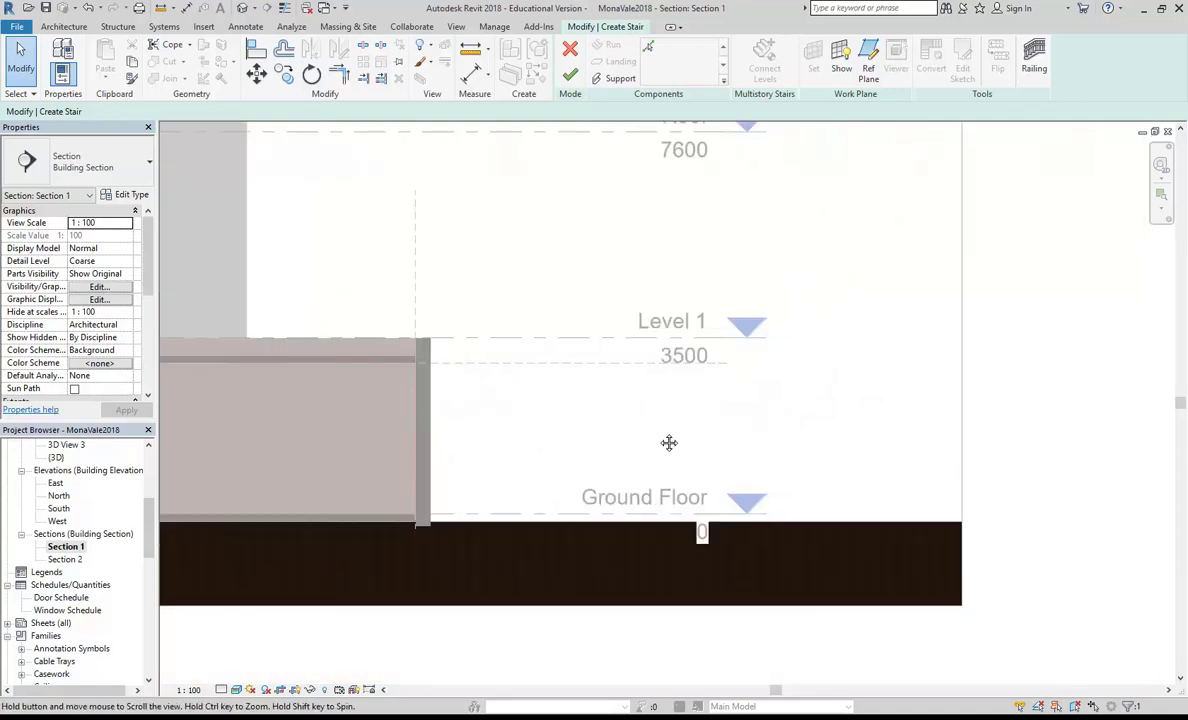
scroll(480, 340, up, 4)
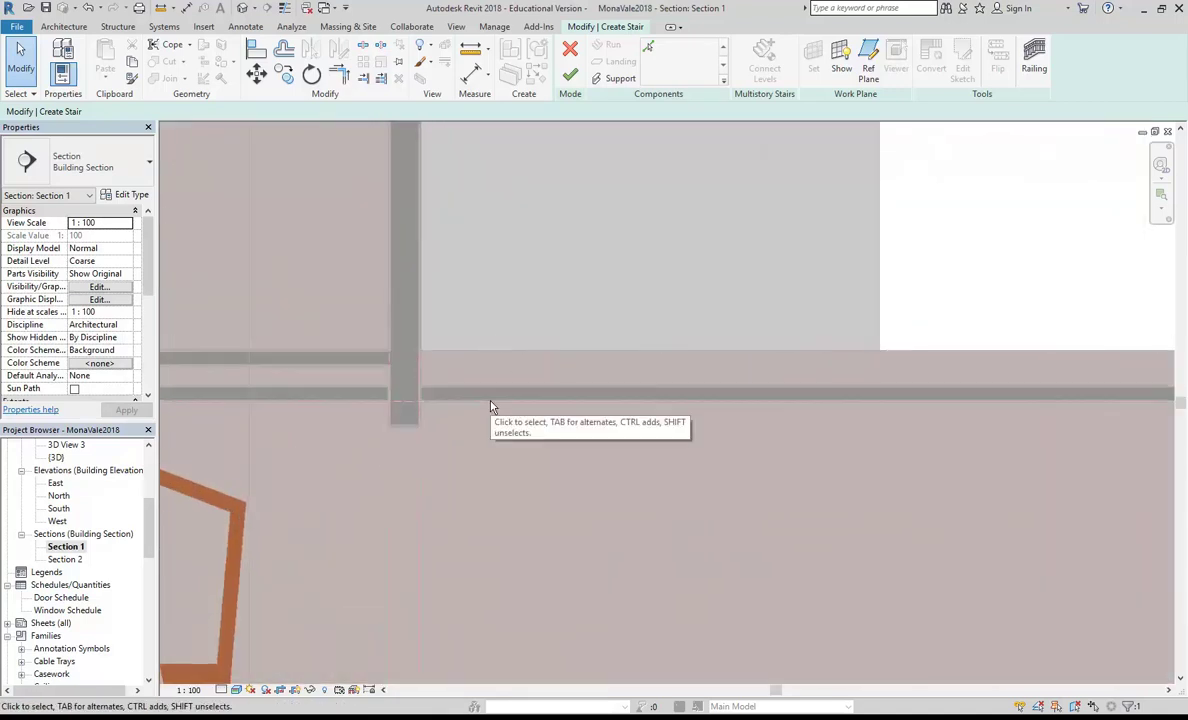
scroll(430, 325, down, 2)
scroll(430, 338, down, 2)
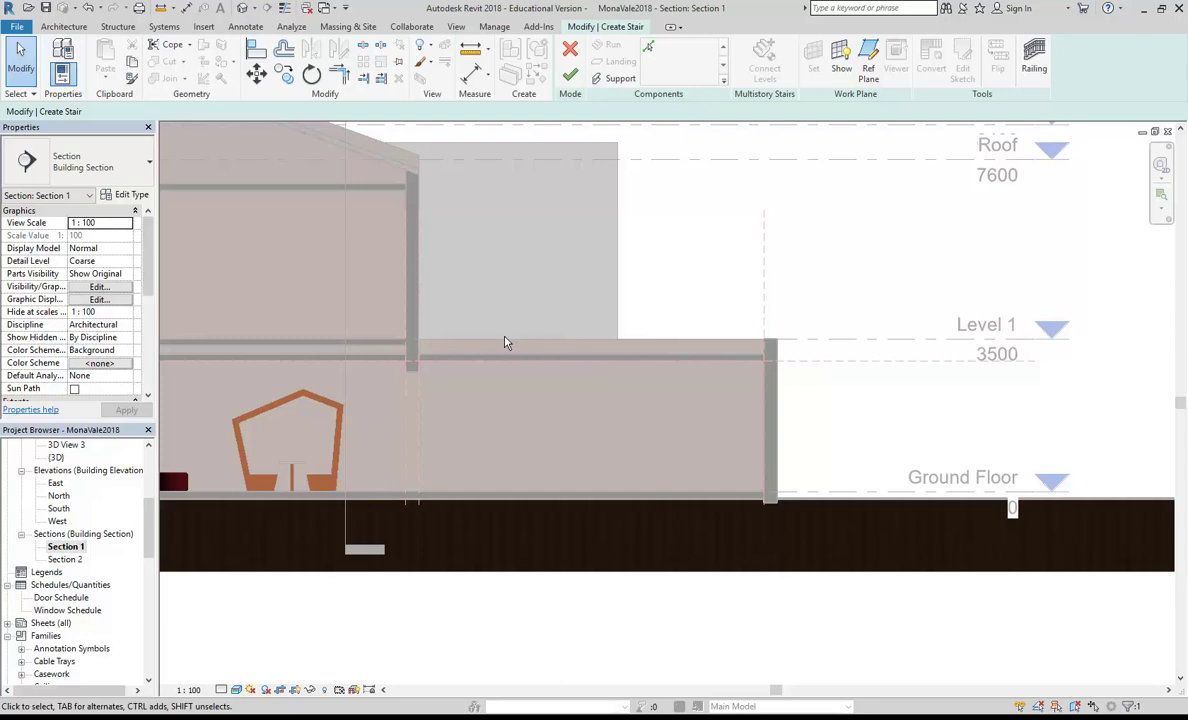
scroll(613, 321, down, 2)
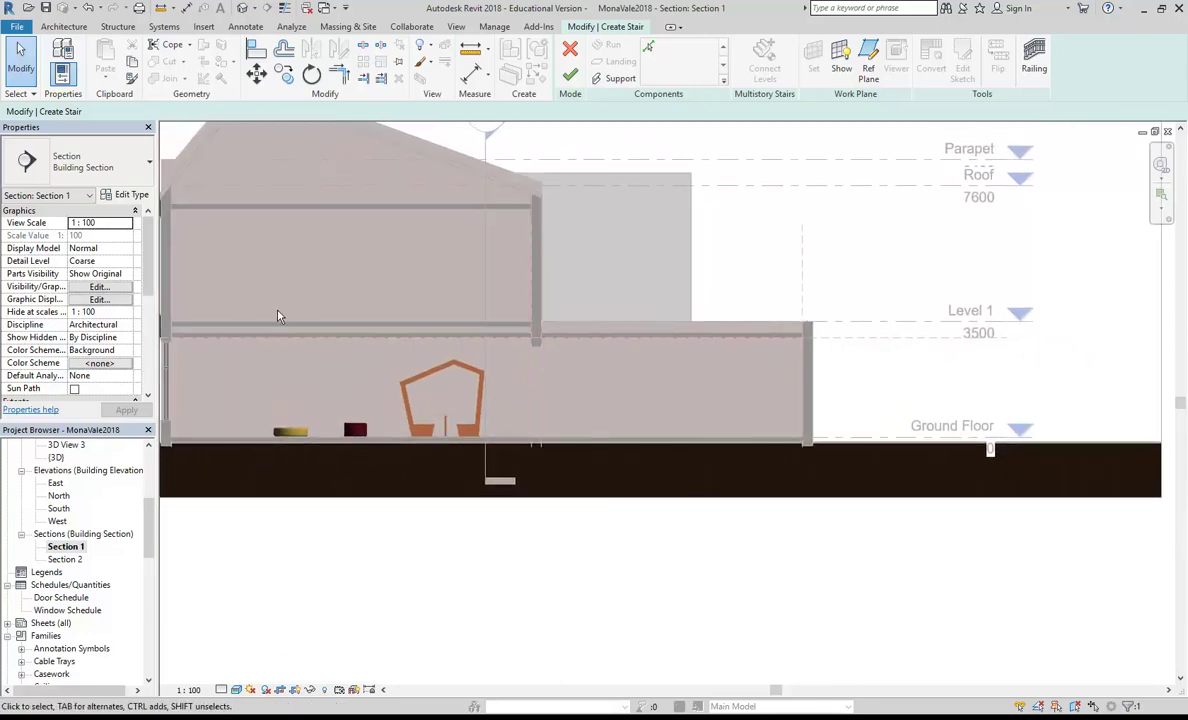
scroll(130, 480, up, 5)
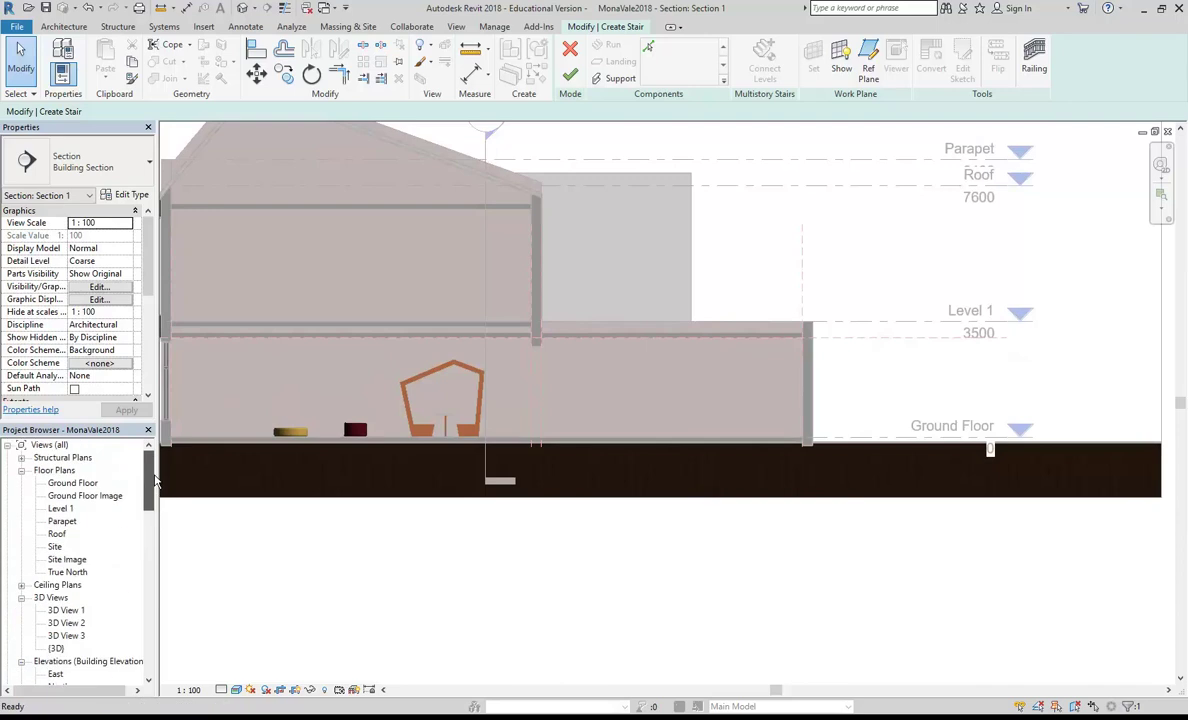
double_click(73, 483)
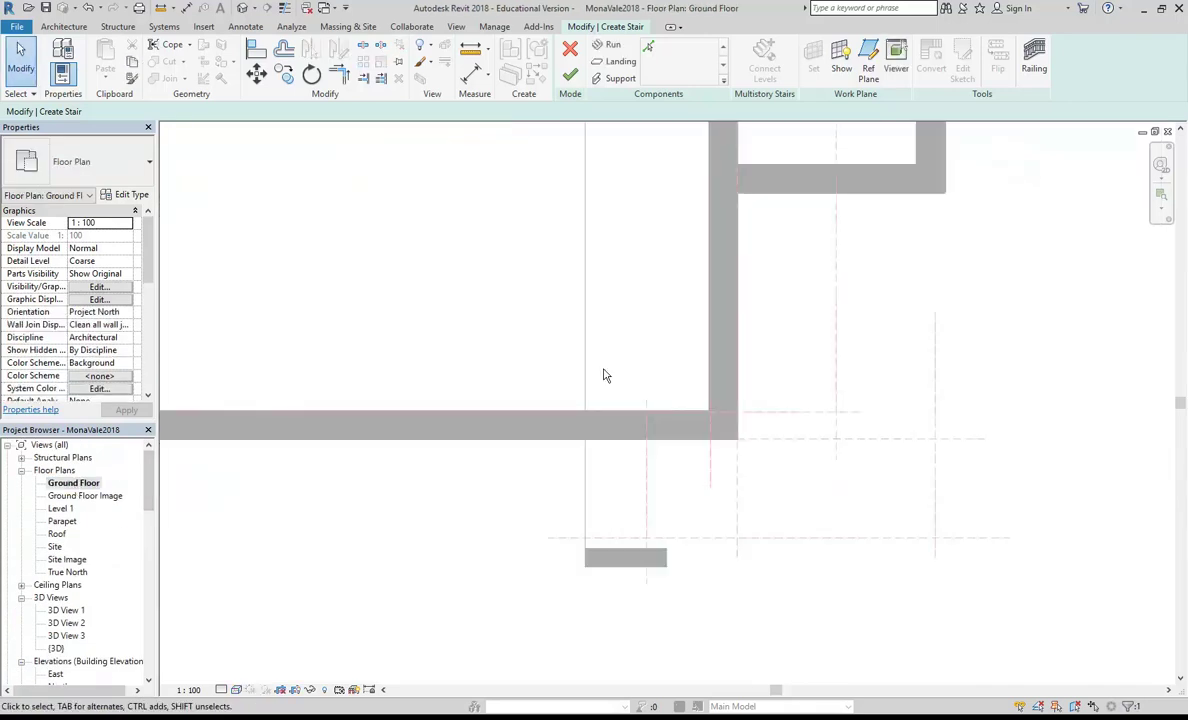
- Set the stair's top offset to -350 mm from Level 1
scroll(605, 374, down, 1)
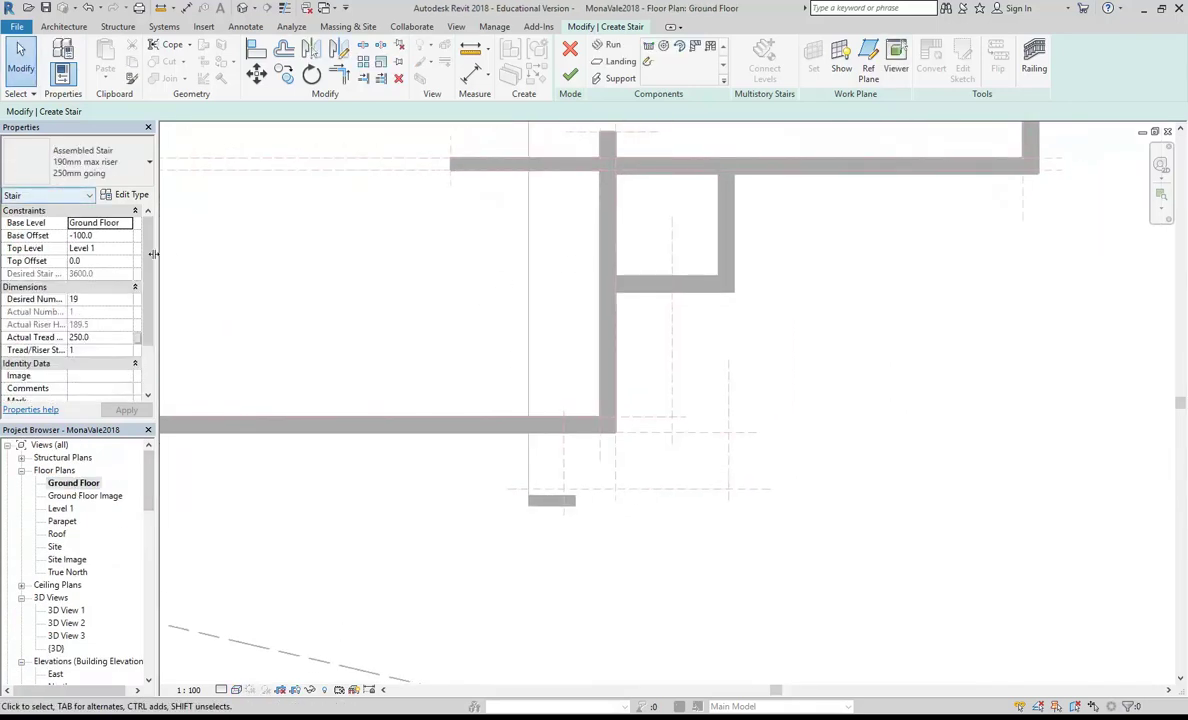
click(104, 261)
text(-350)
key(Return)
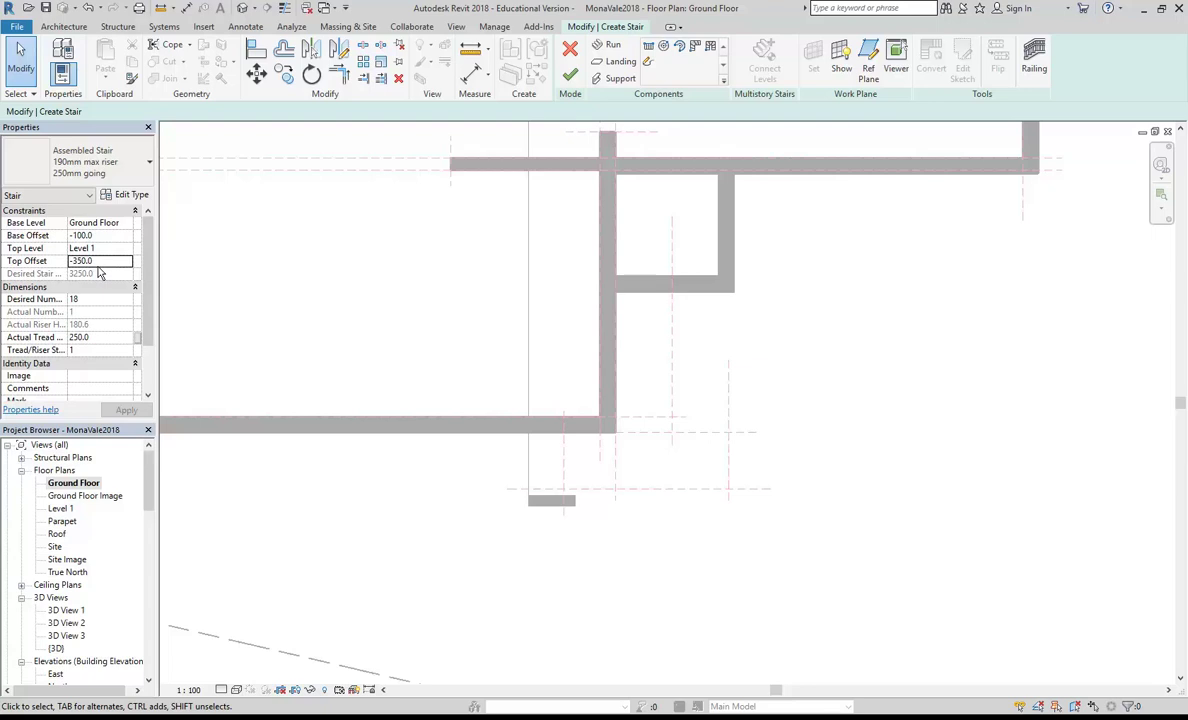
- Resume the straight run and set the stair's desired number of risers to 16, accepting the riser height warning
mouse_move(467, 290)
middle_down()
mouse_move(482, 294)
mouse_move(458, 295)
middle_up()
scroll(480, 336, up, 1)
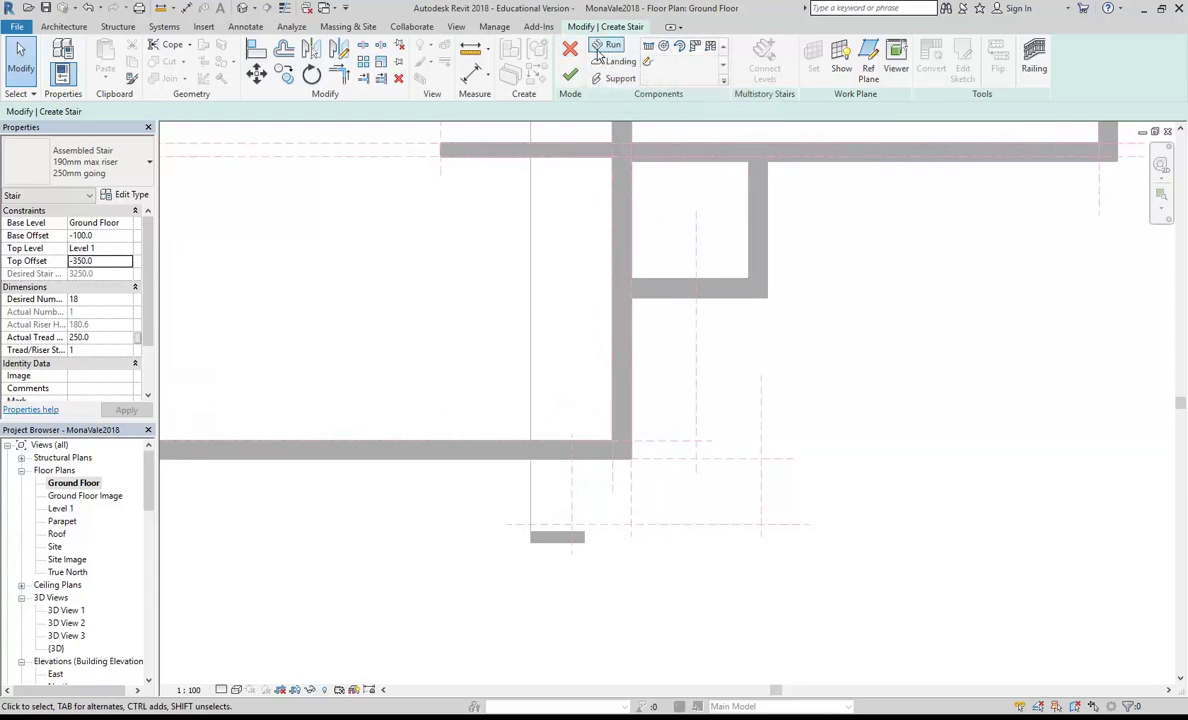
click(610, 46)
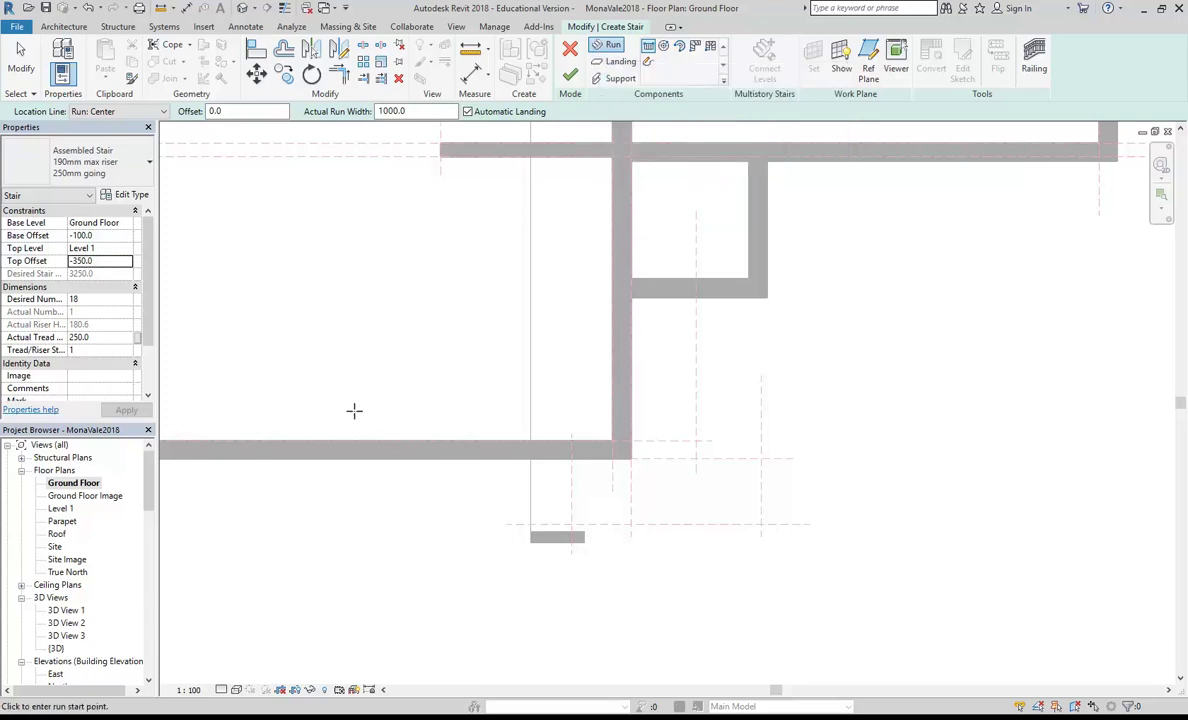
scroll(320, 390, up, 2)
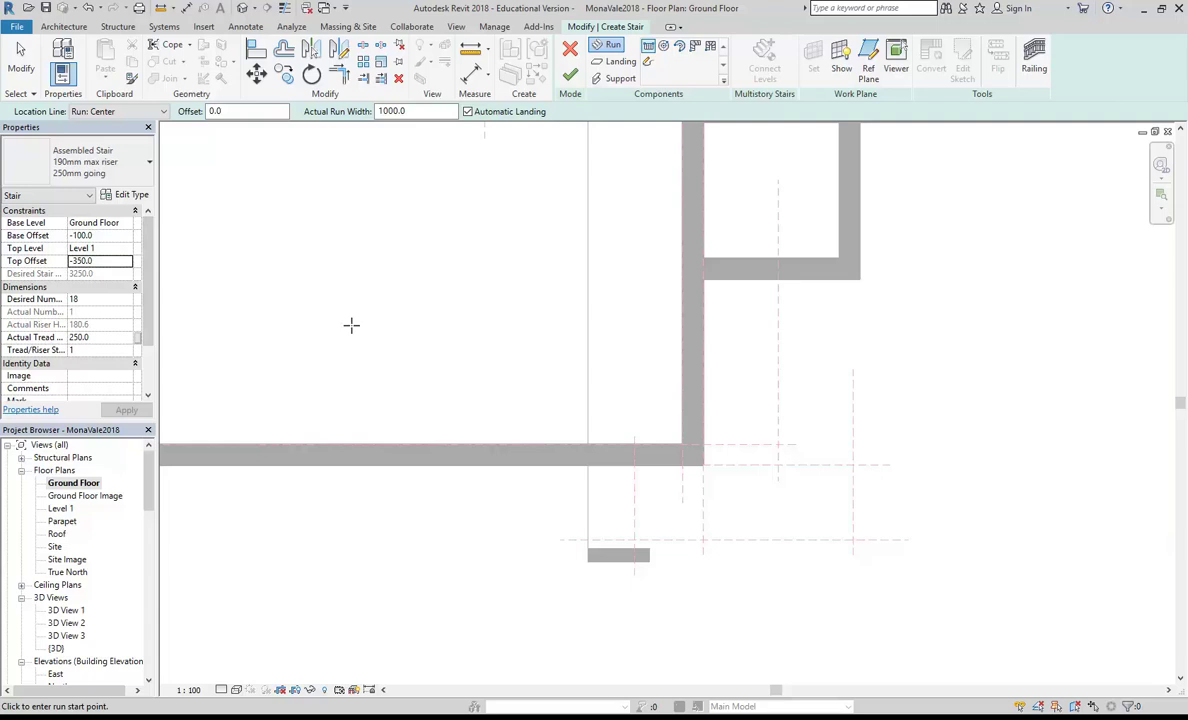
click(110, 299)
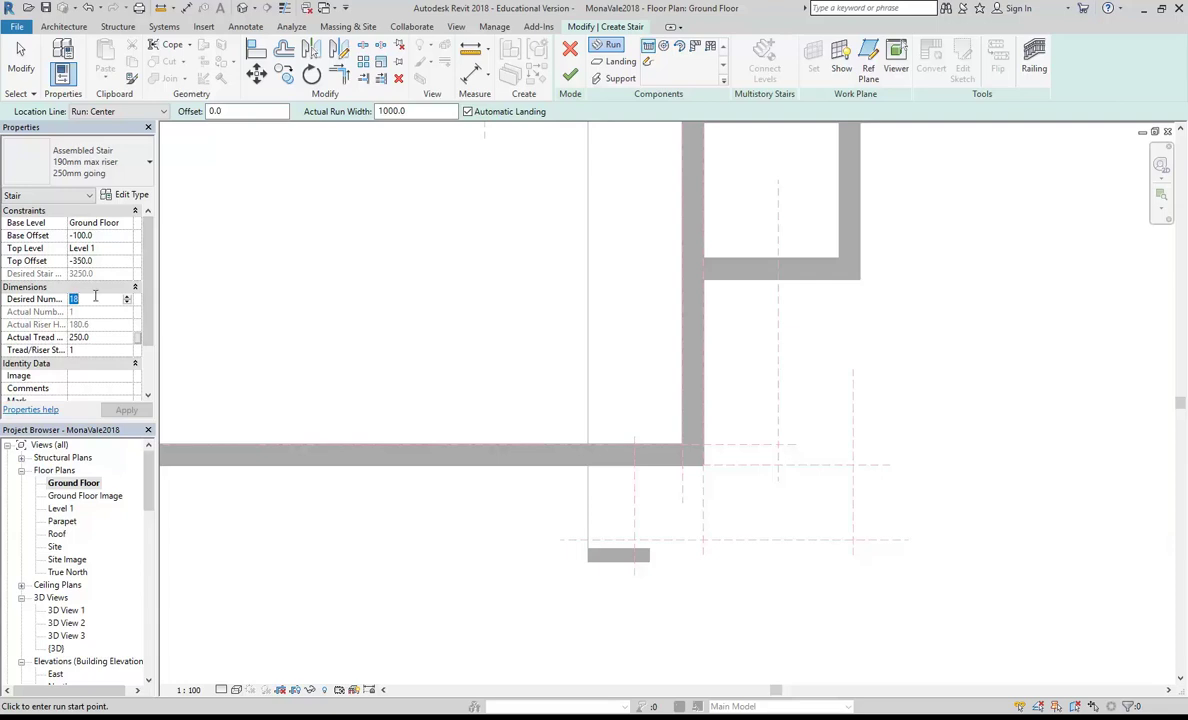
click(127, 304)
click(127, 304)
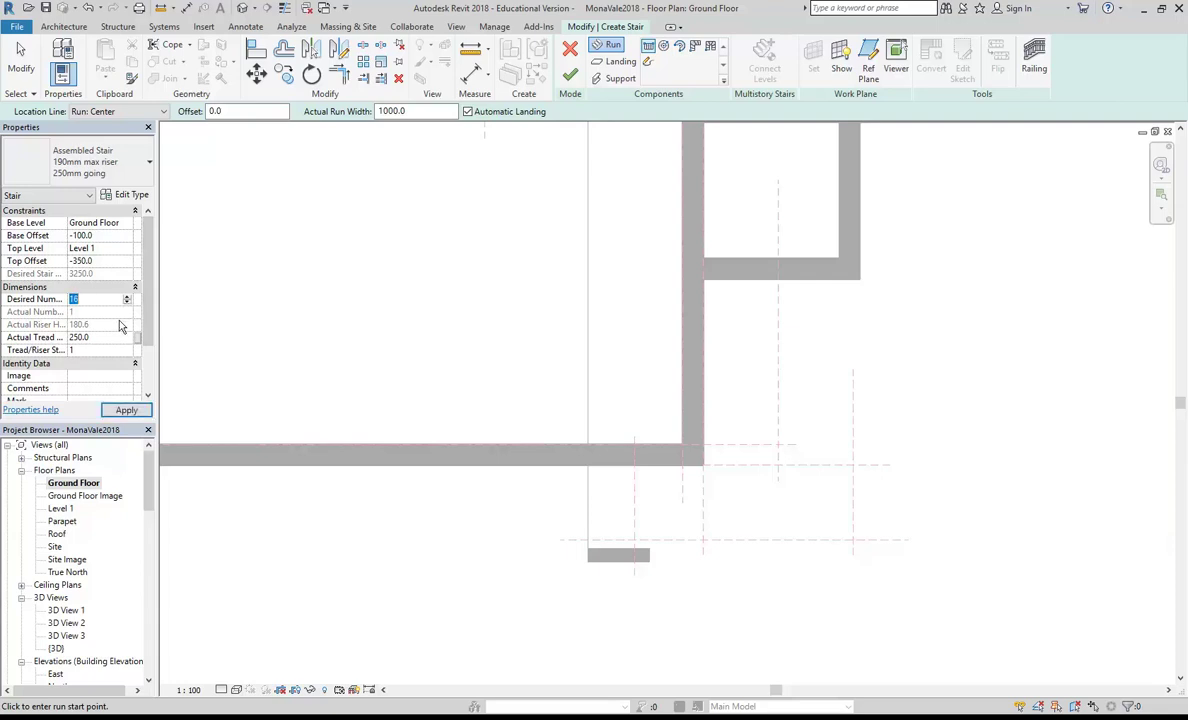
click(126, 411)
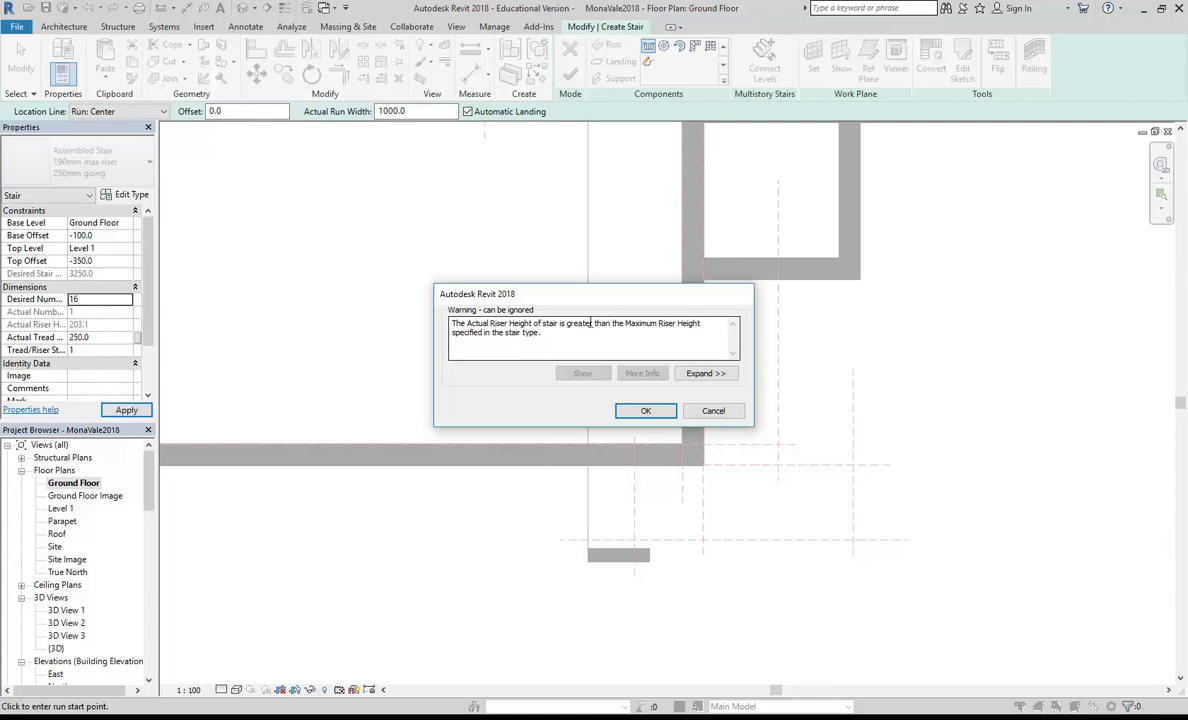
click(641, 411)
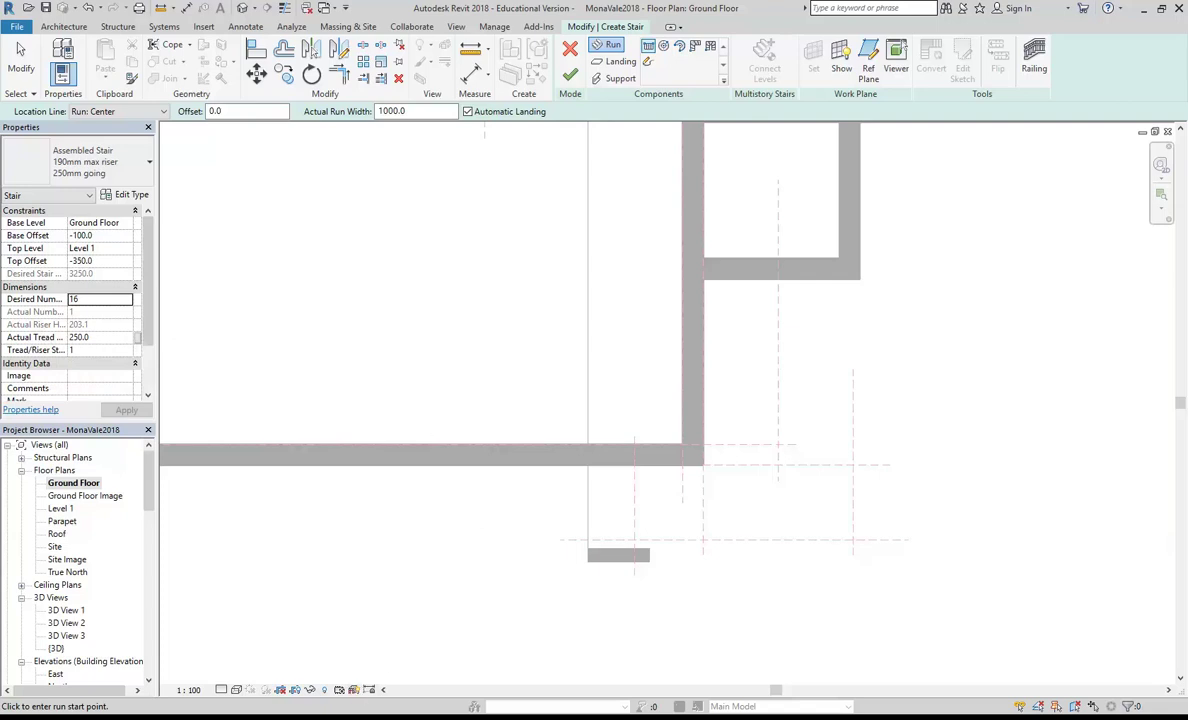
- Check the side steps in the Exterior From Street photo against the stair's top offset setting in Revit
click(296, 718)
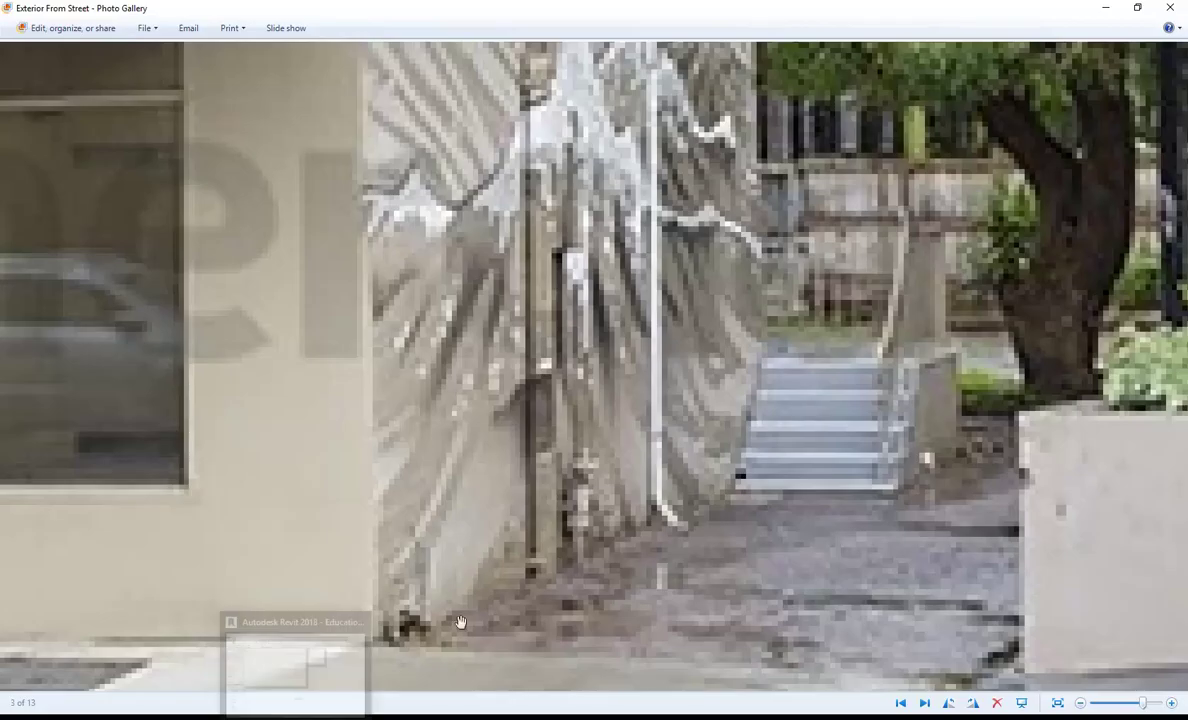
click(296, 718)
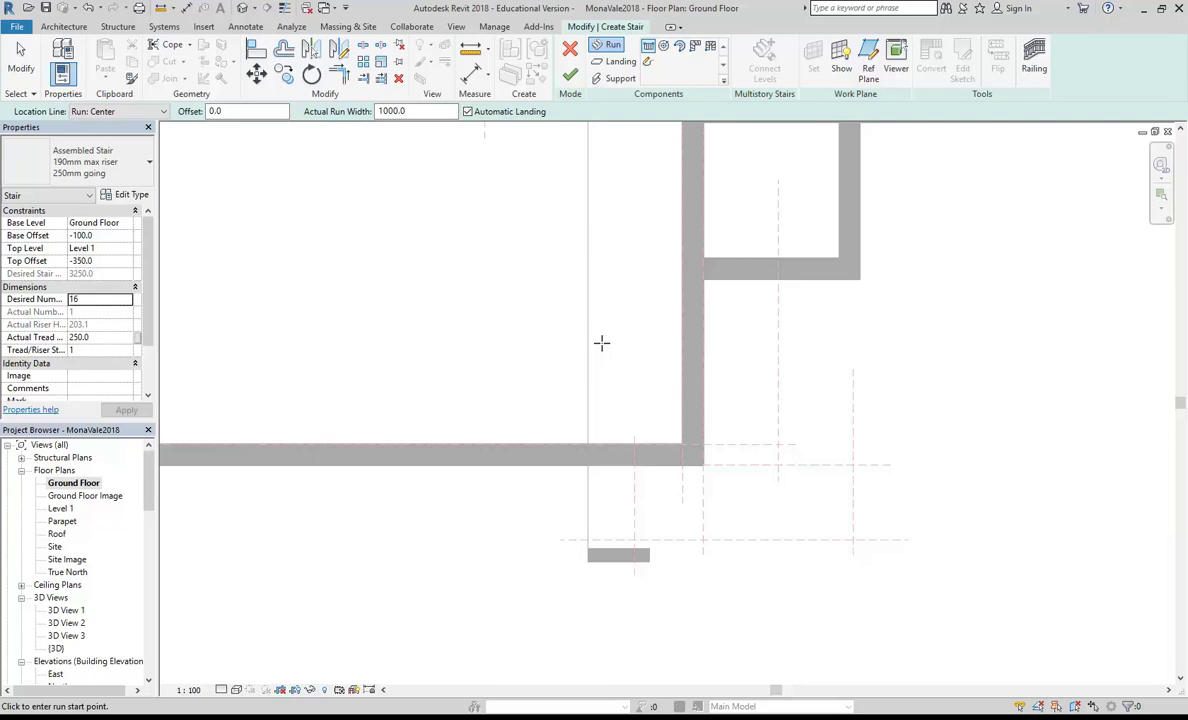
click(106, 260)
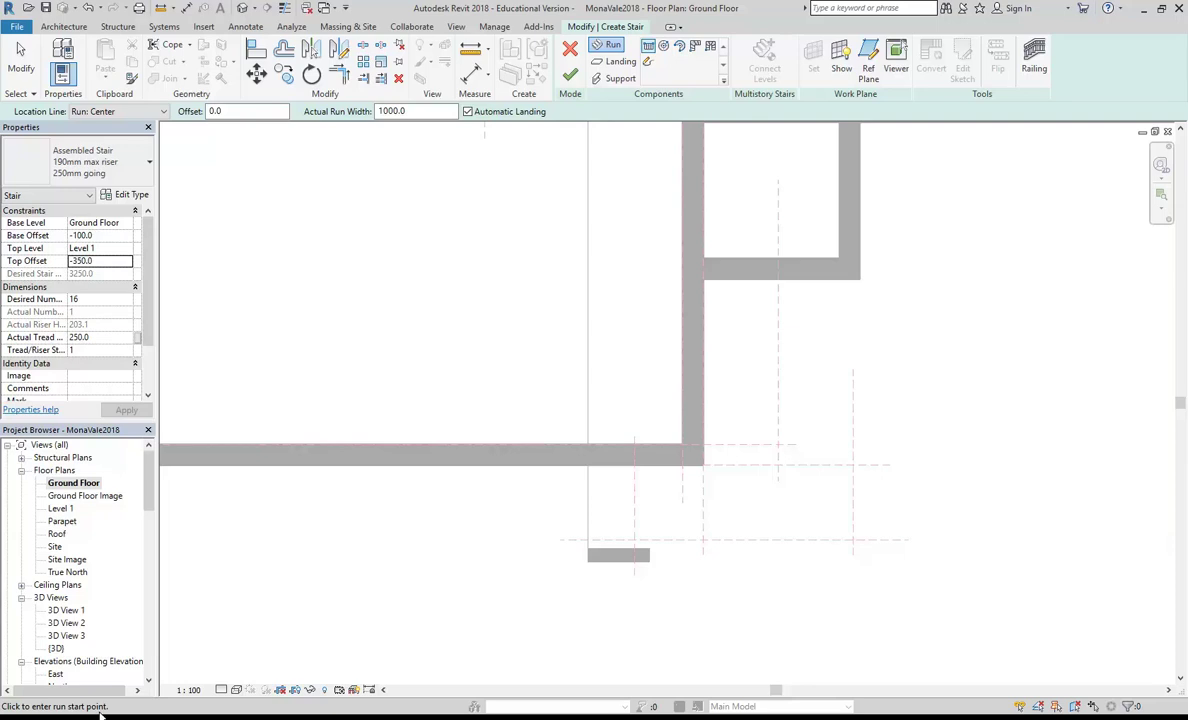
- Open Calculator and multiply the 180 mm riser height by 3
key(super)
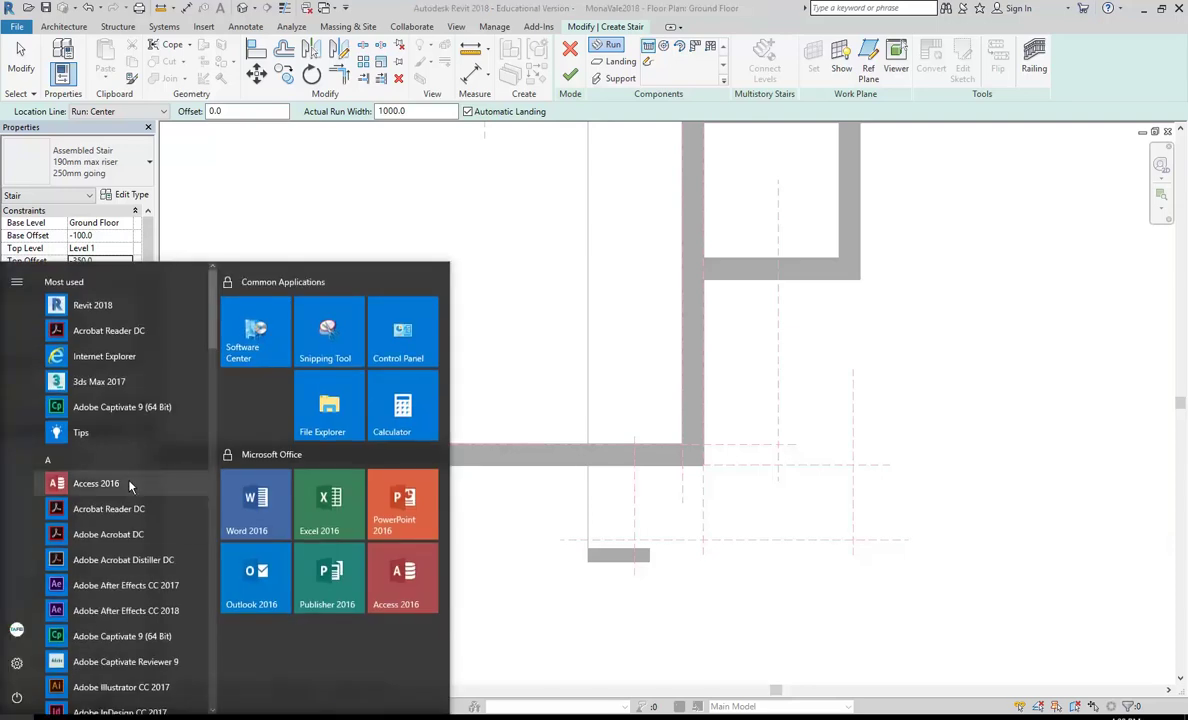
text(cal)
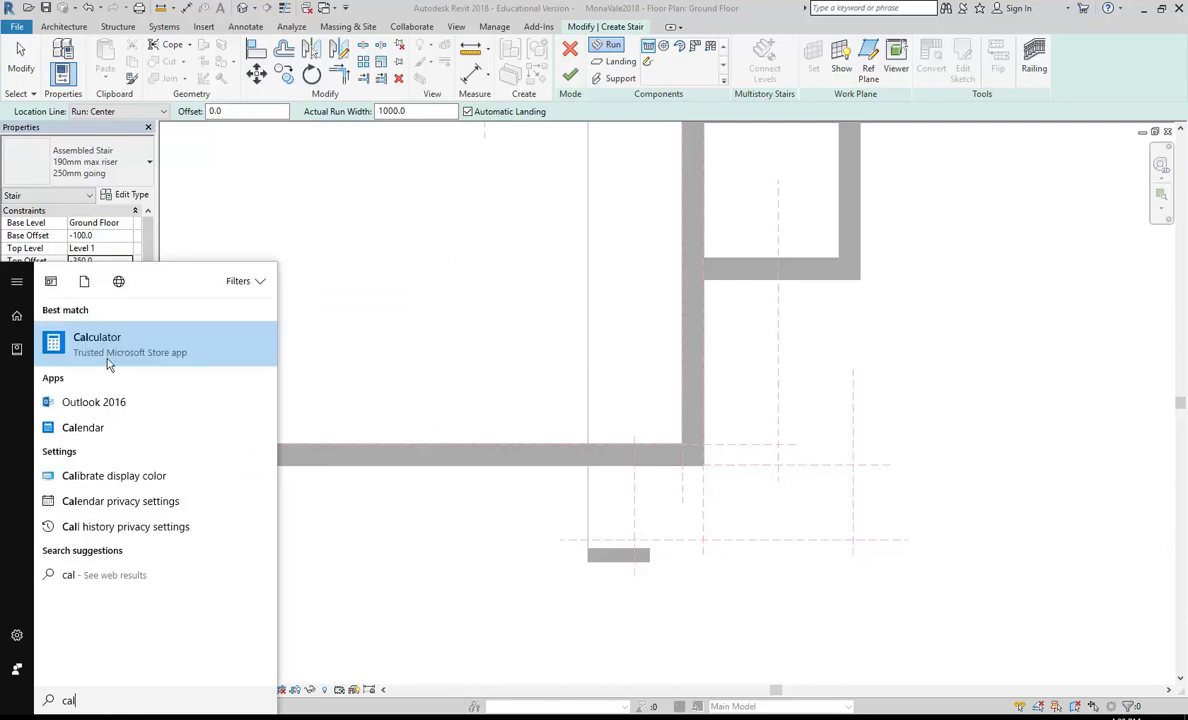
click(99, 347)
drag(100, 41, 697, 209)
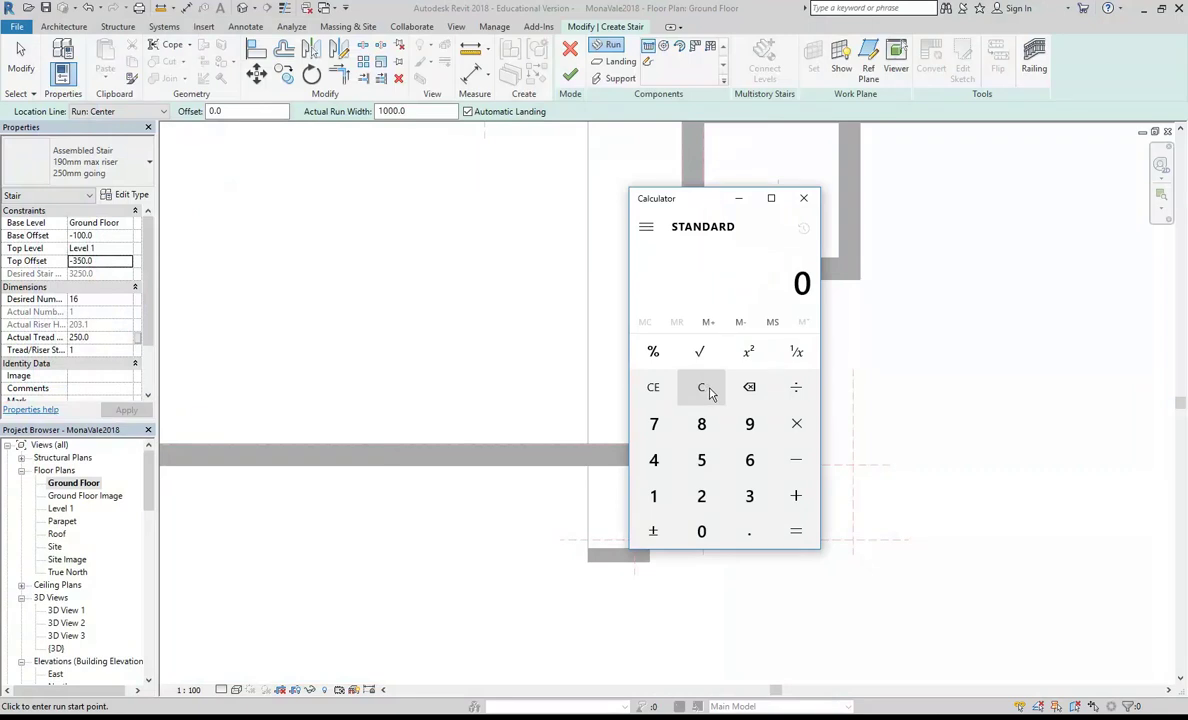
click(658, 498)
click(702, 425)
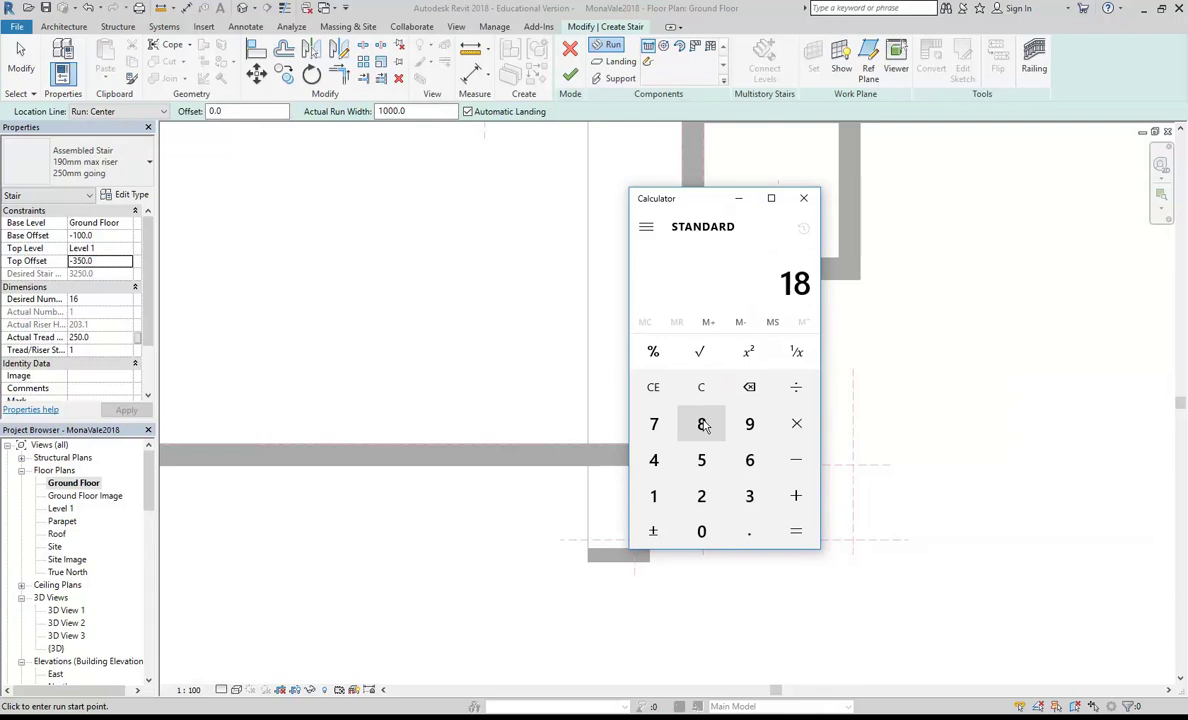
click(701, 531)
click(796, 424)
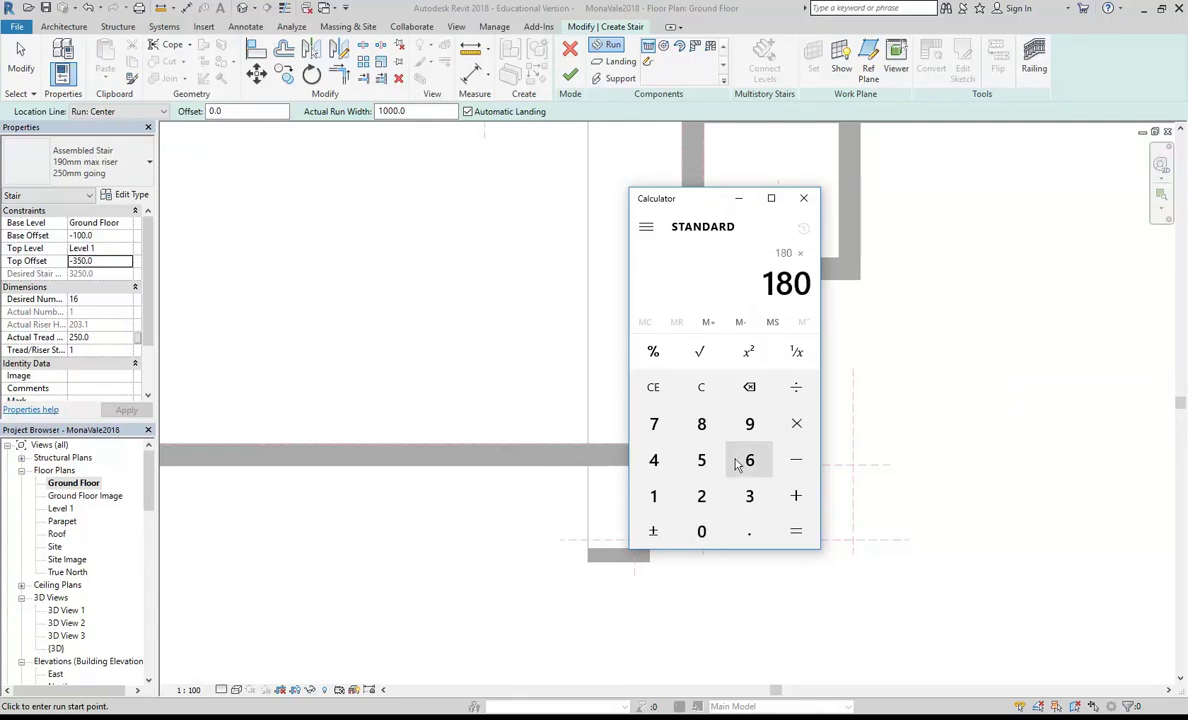
click(749, 496)
click(796, 531)
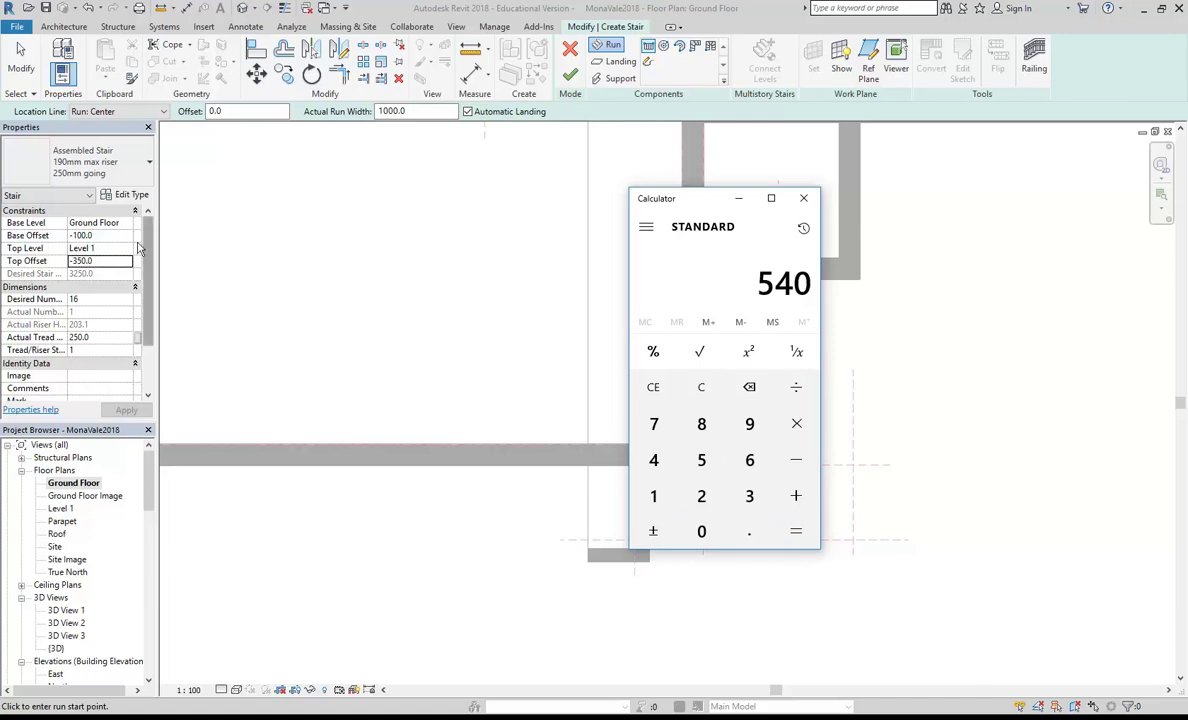
- Set the stair's top offset to -540 mm from Level 1 in Revit
click(104, 261)
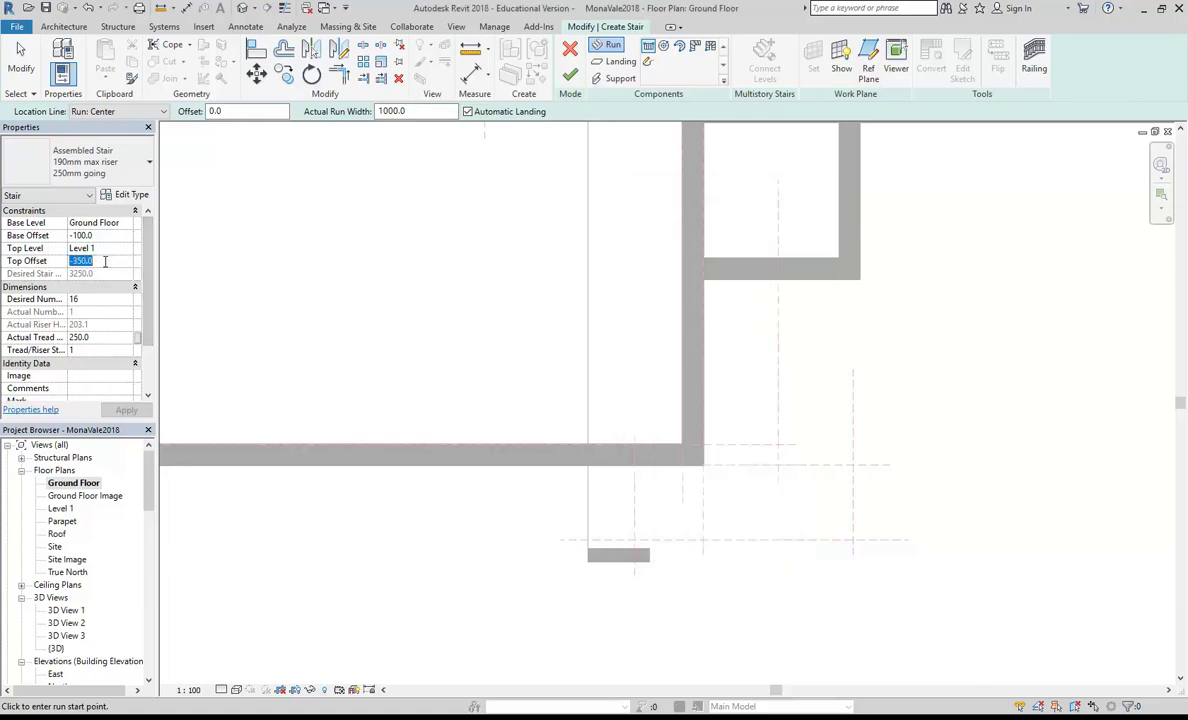
text(-54)
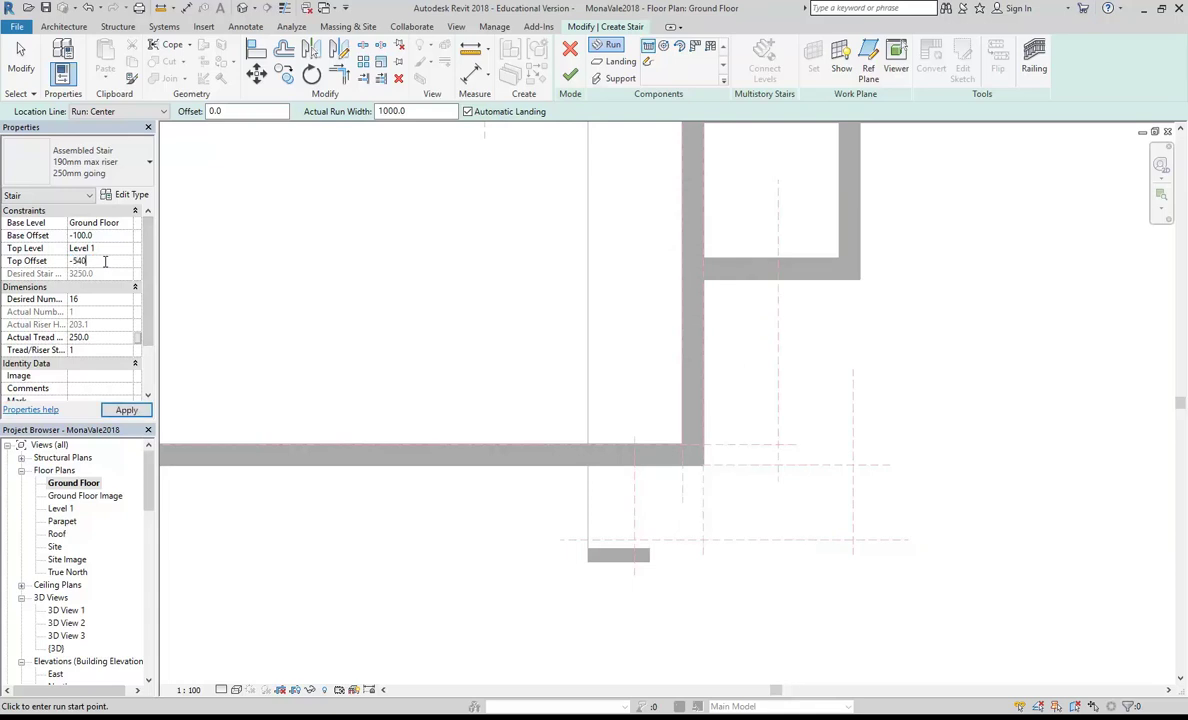
text(0)
key(Return)
click(122, 409)
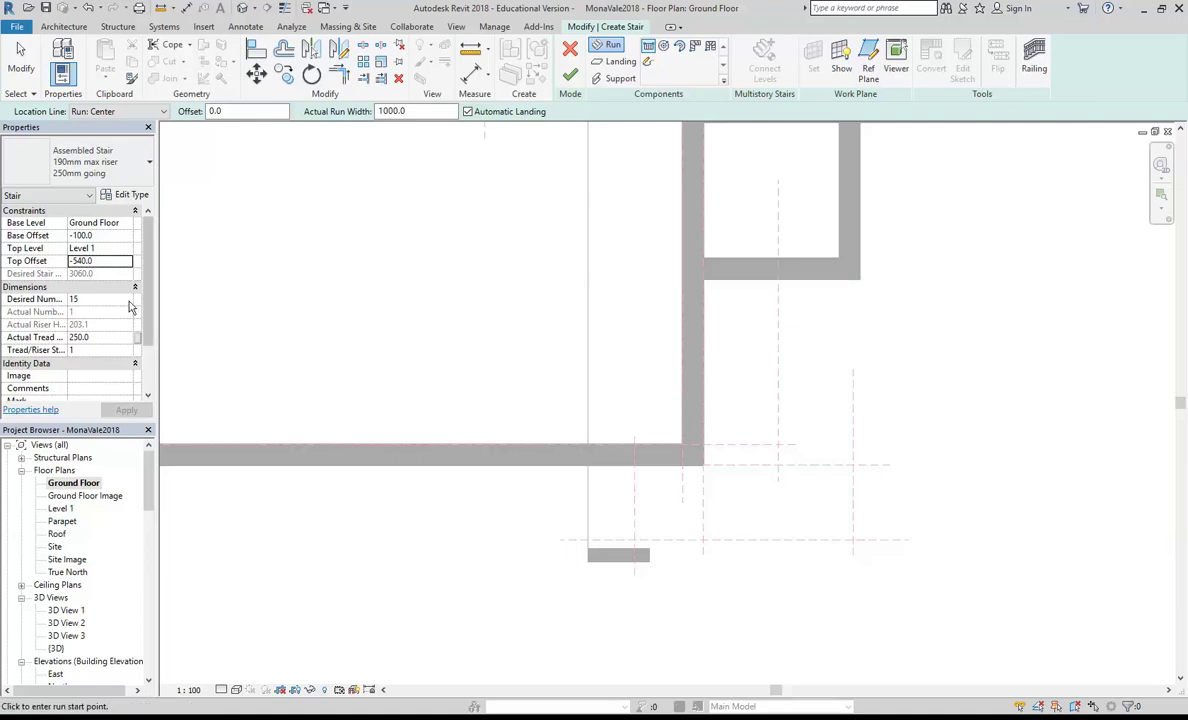
- Set the stair's desired number of risers to 16 and check the recalculated riser height
click(123, 300)
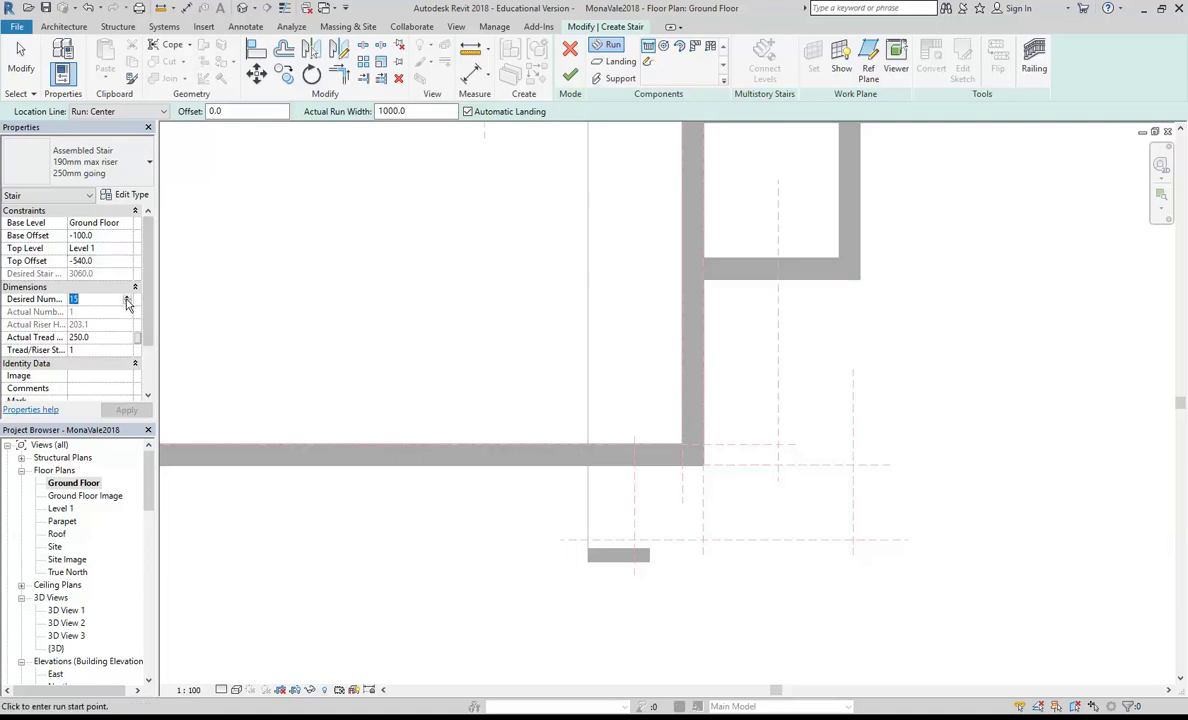
click(126, 298)
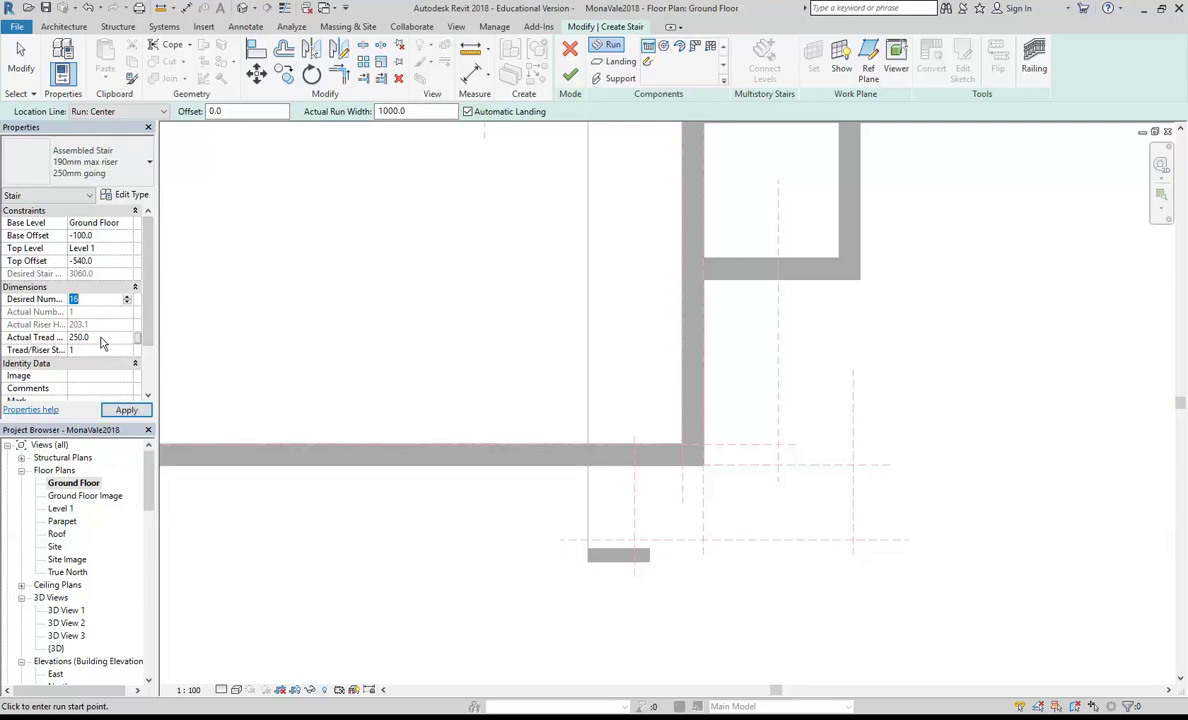
click(101, 338)
click(84, 327)
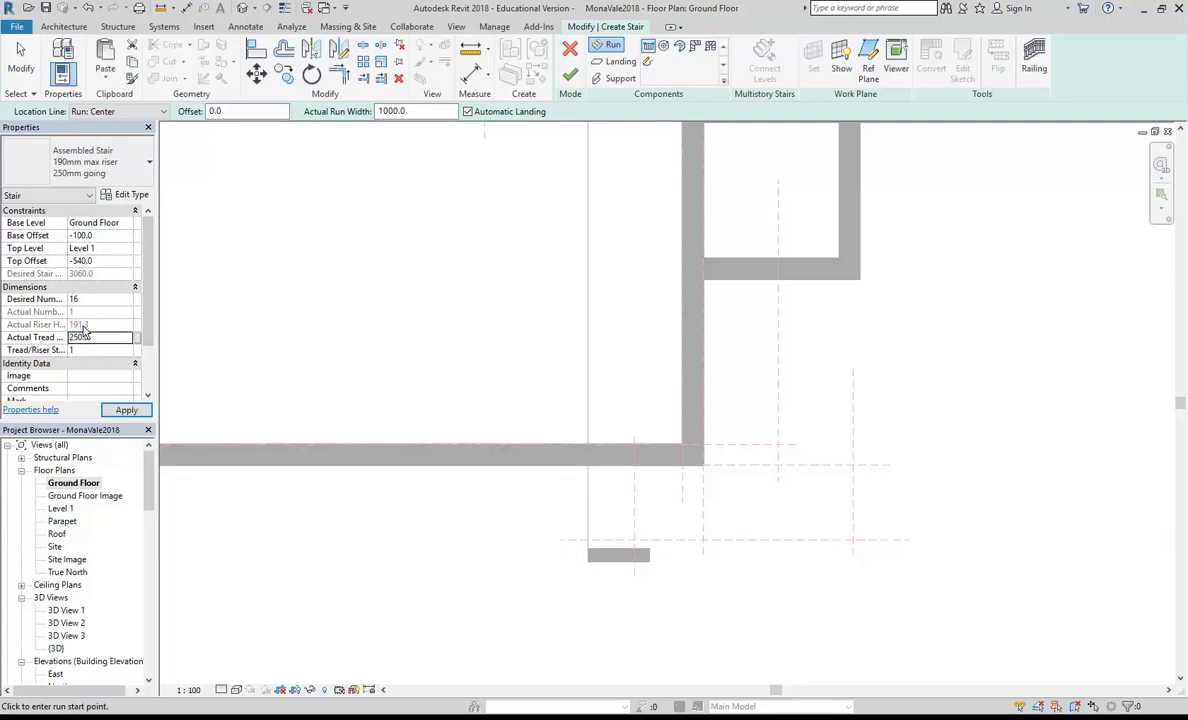
- Switch to Calculator and multiply the 190 mm riser height by 3
click(100, 260)
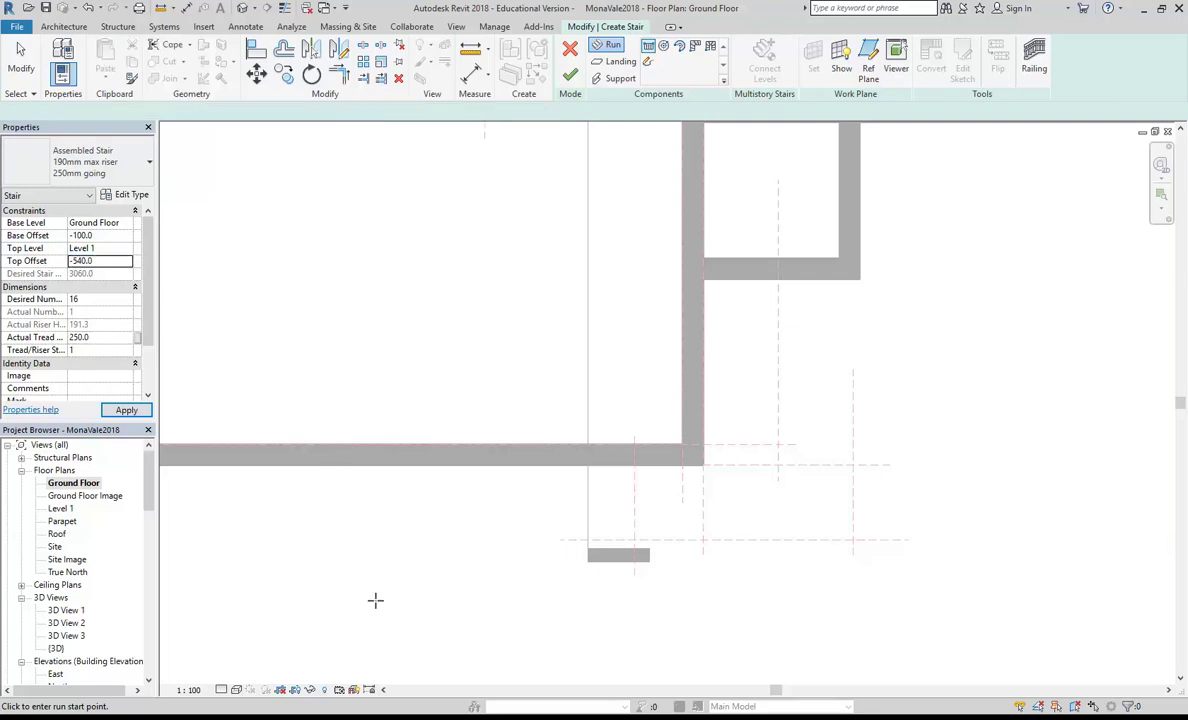
key(alt+Tab)
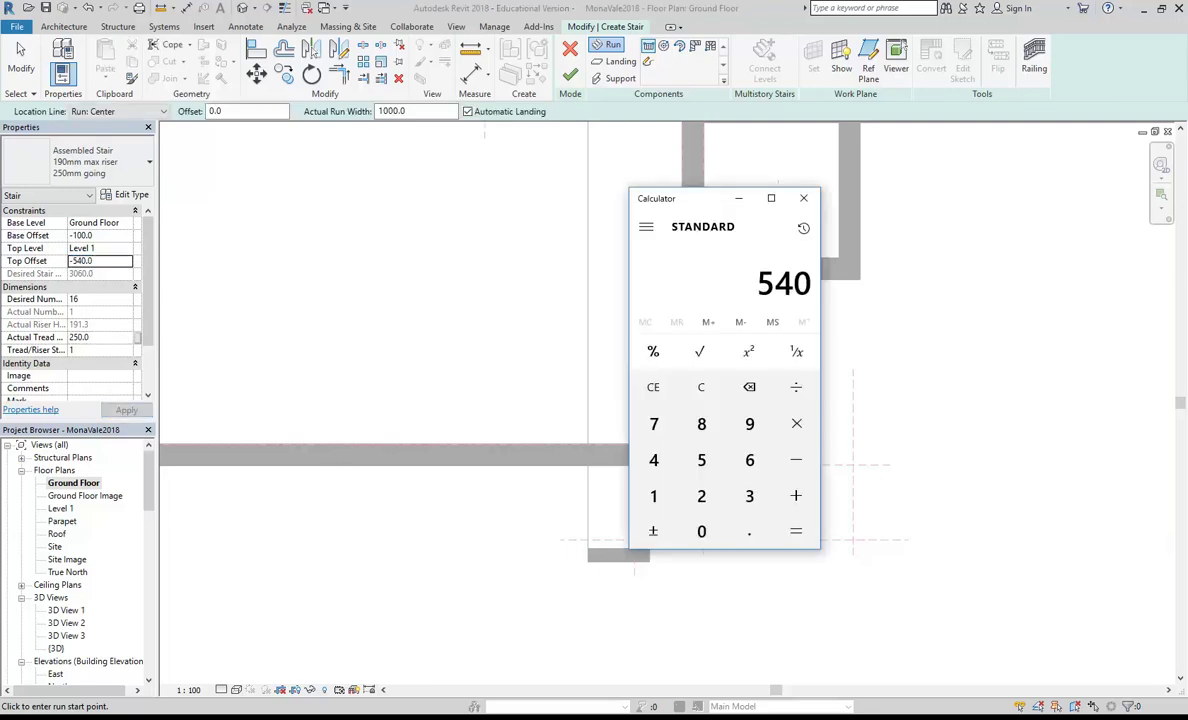
click(702, 397)
click(655, 500)
click(750, 424)
click(703, 528)
click(796, 424)
click(750, 496)
click(796, 532)
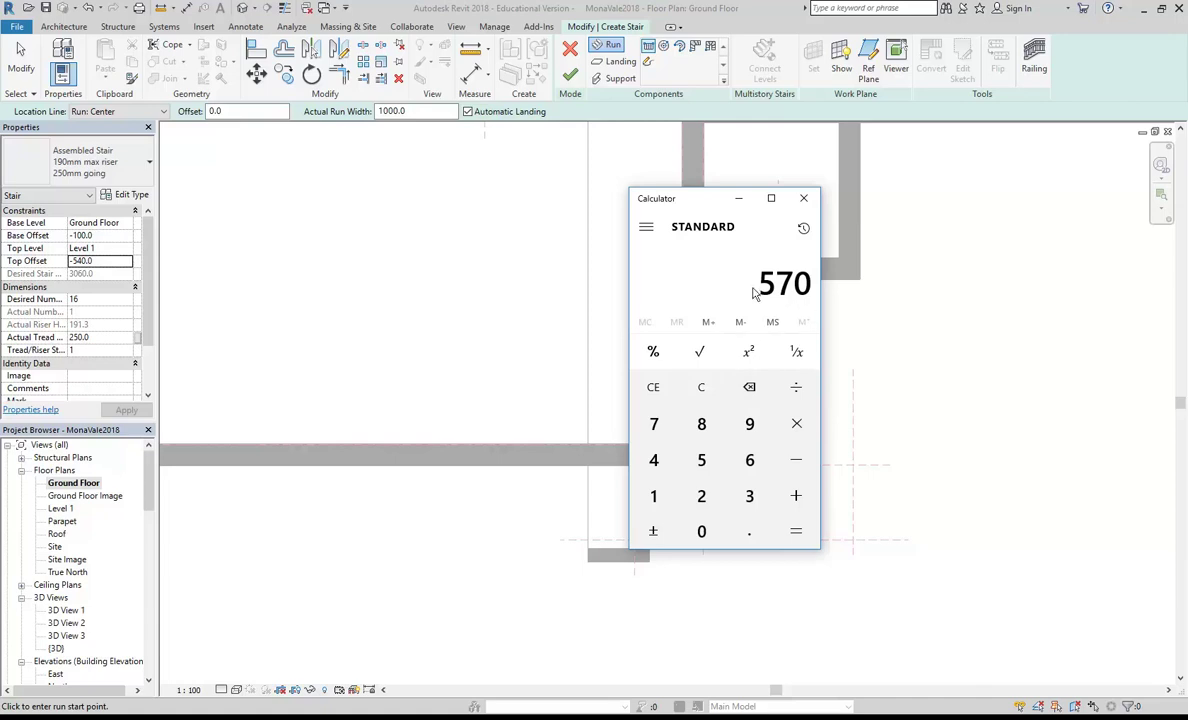
- Set the stair's top offset to -570 mm from Level 1 in Revit
click(100, 262)
text(-)
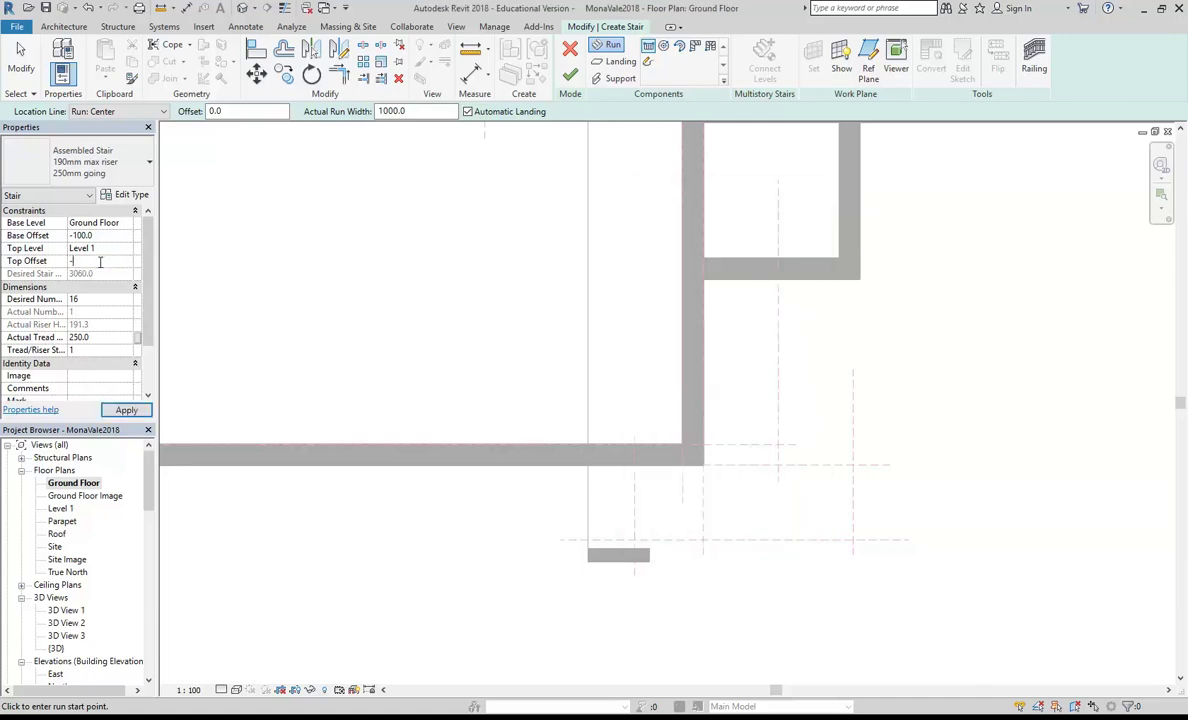
click(126, 410)
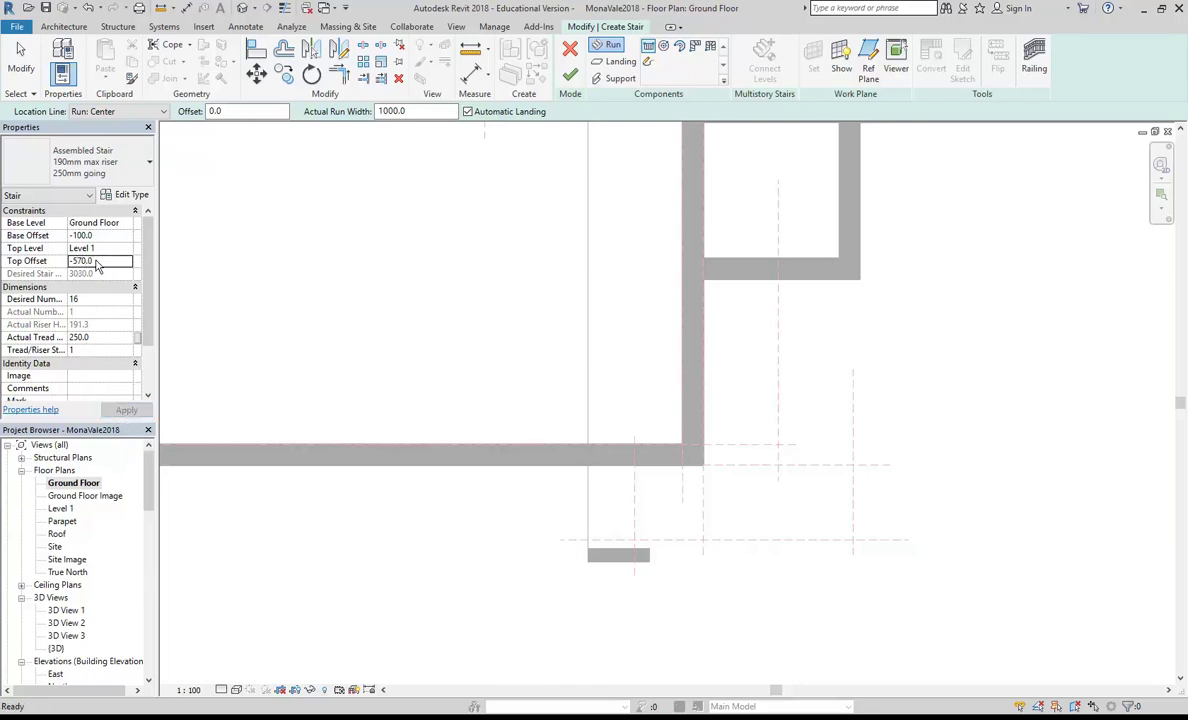
- Review the stair's base and top offsets, top level, desired riser count and tread depth against the Calculator result
click(96, 337)
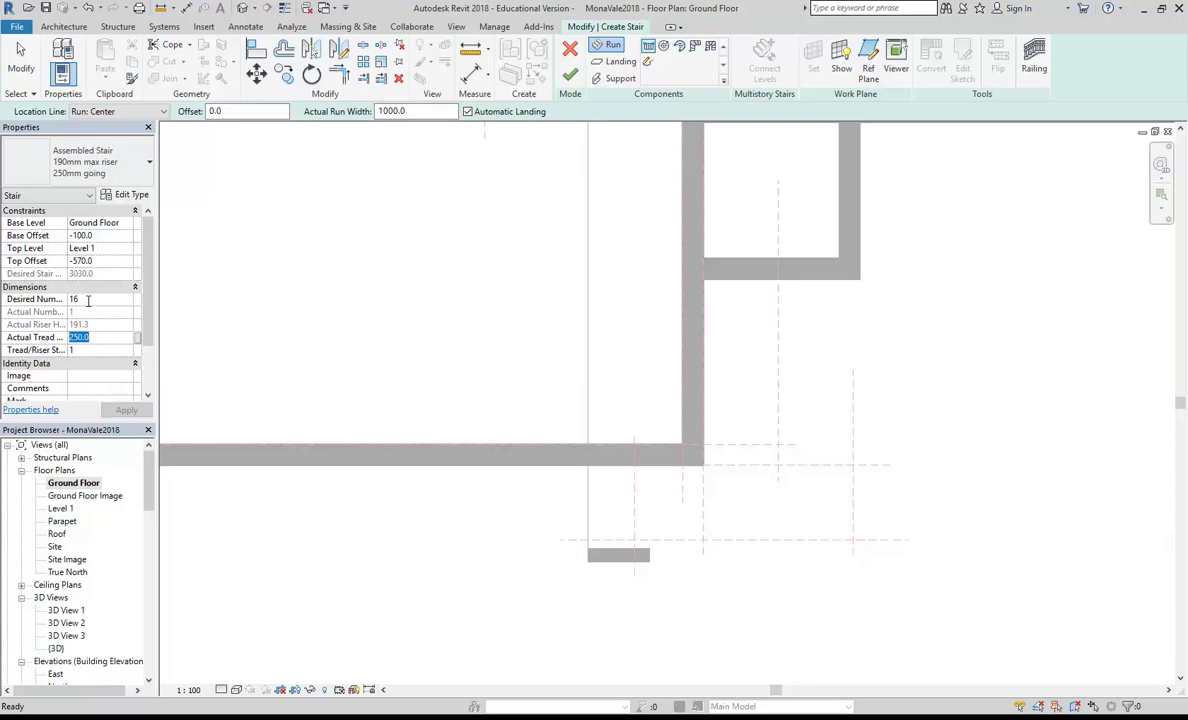
scroll(325, 350, down, 1)
middle_drag(325, 350, 369, 353)
click(110, 299)
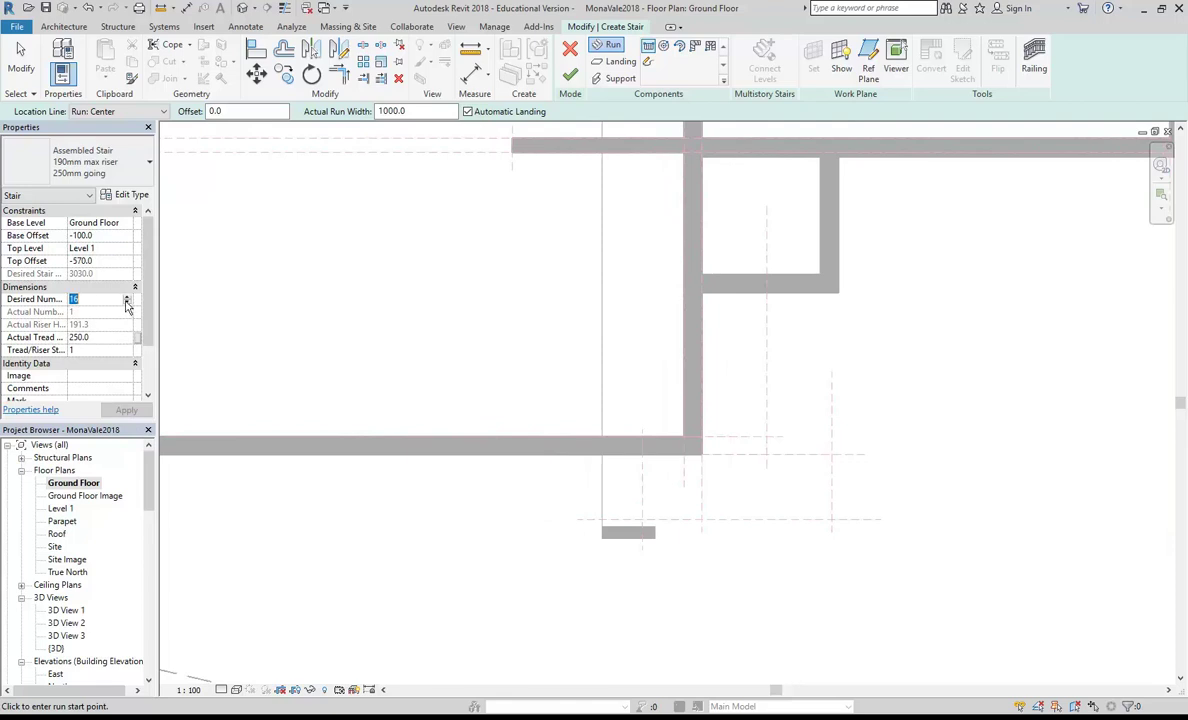
key(Tab)
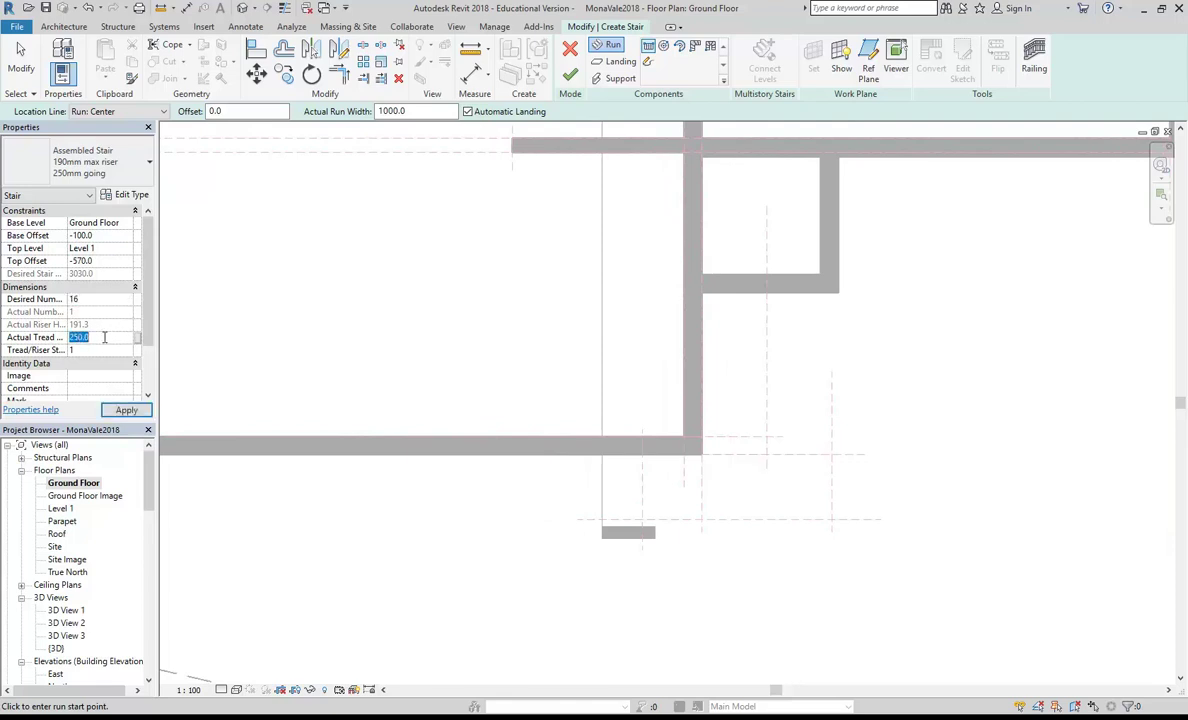
click(107, 260)
click(97, 247)
click(97, 234)
click(95, 299)
click(100, 336)
click(110, 233)
click(102, 261)
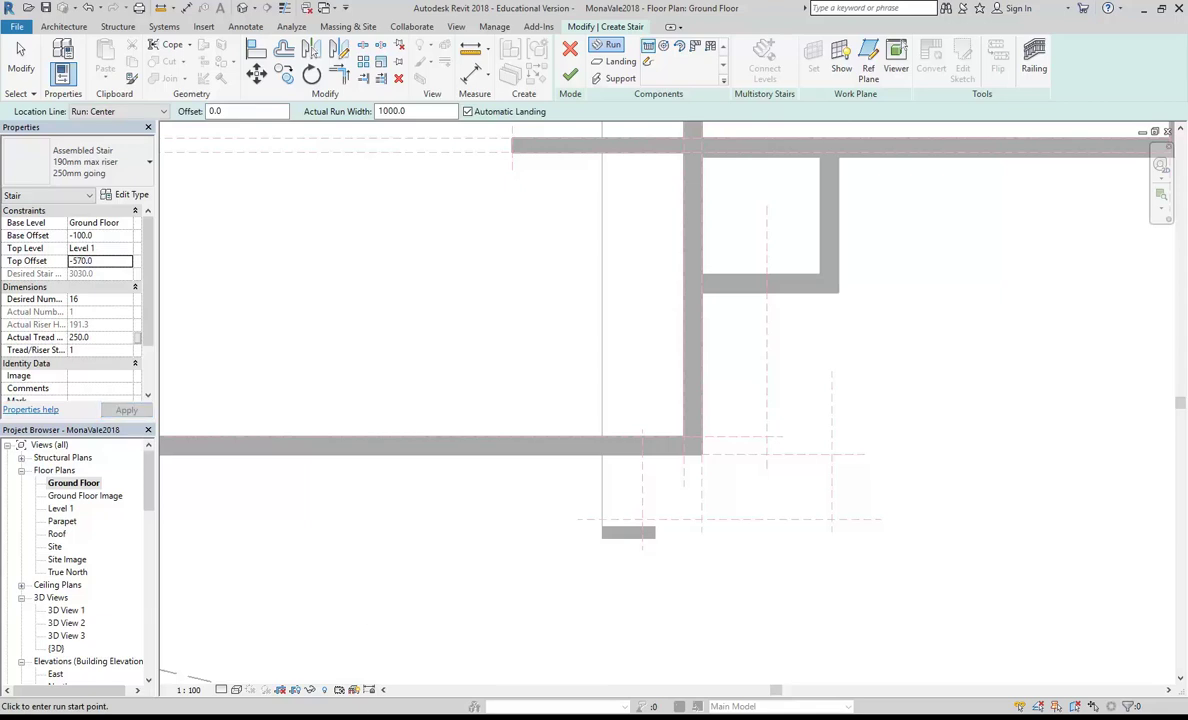
key(alt+Tab)
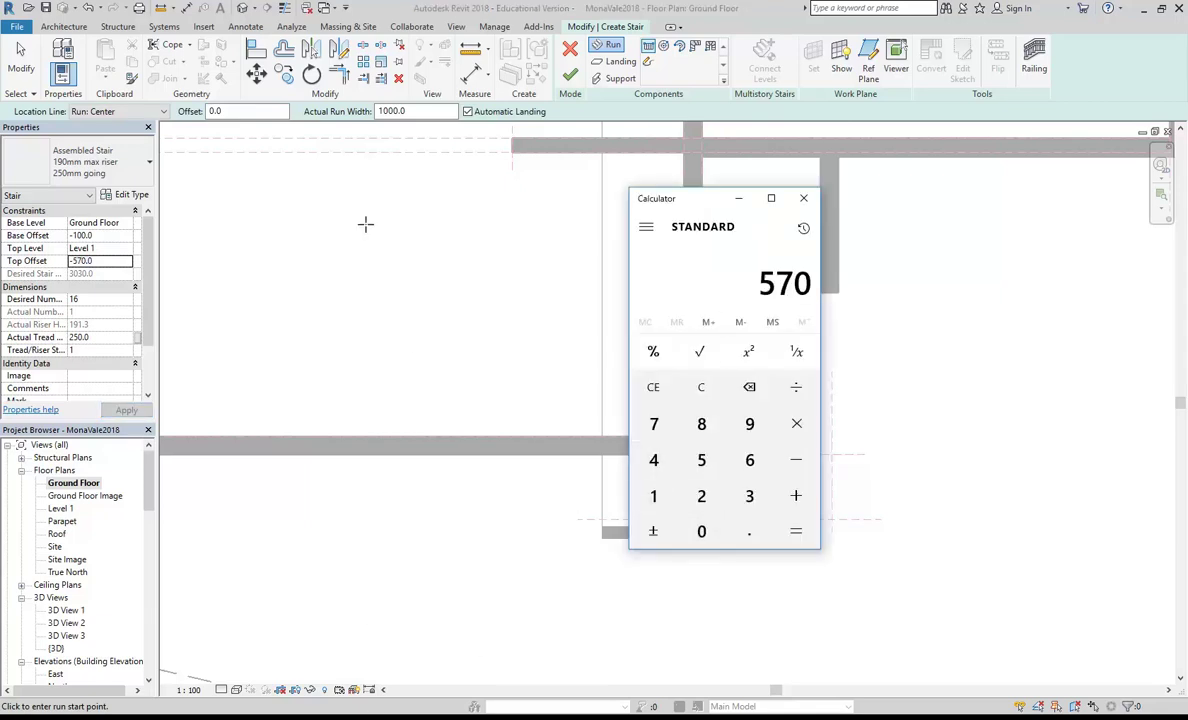
key(alt+Tab)
click(101, 234)
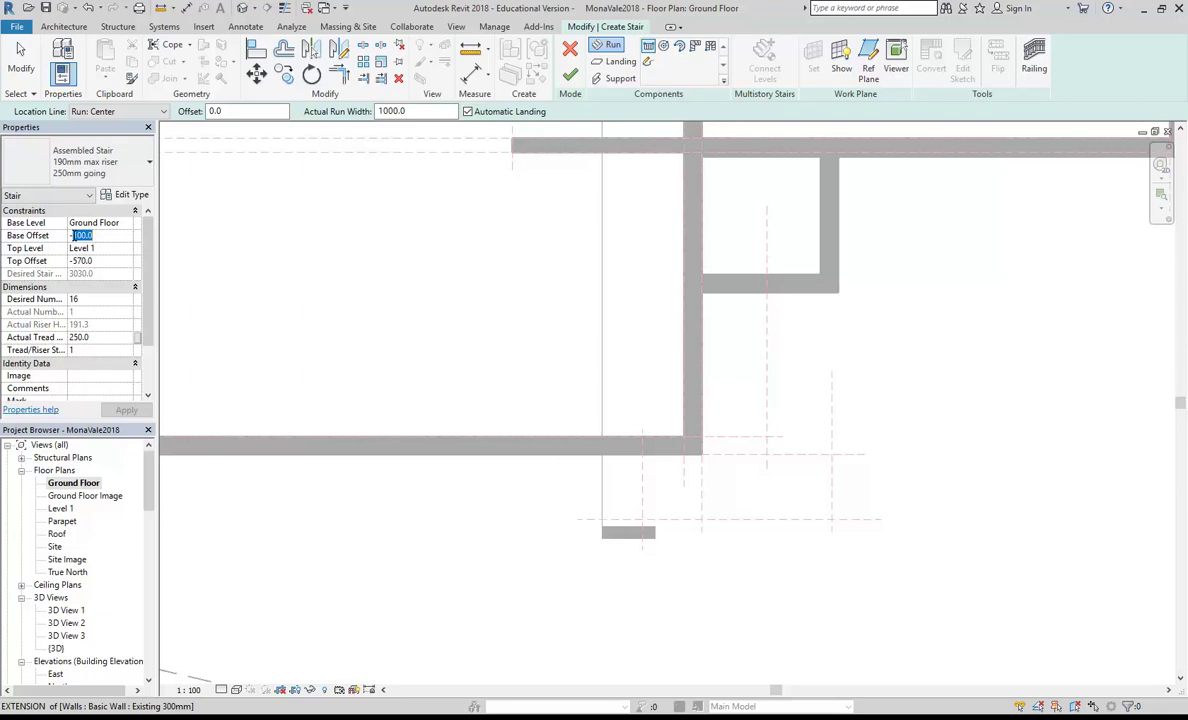
click(100, 260)
click(102, 338)
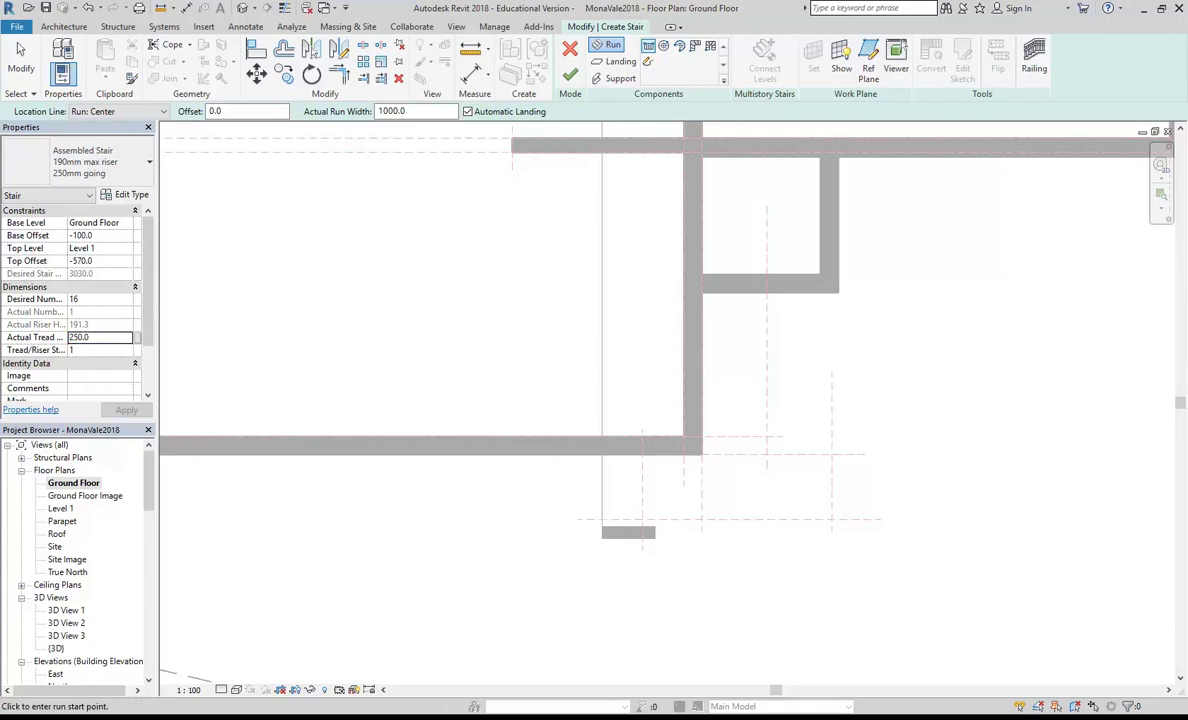
- Set the stair's base offset from Ground Floor to 0 and leave the Reference Plane command
click(101, 236)
text(0rp)
click(128, 411)
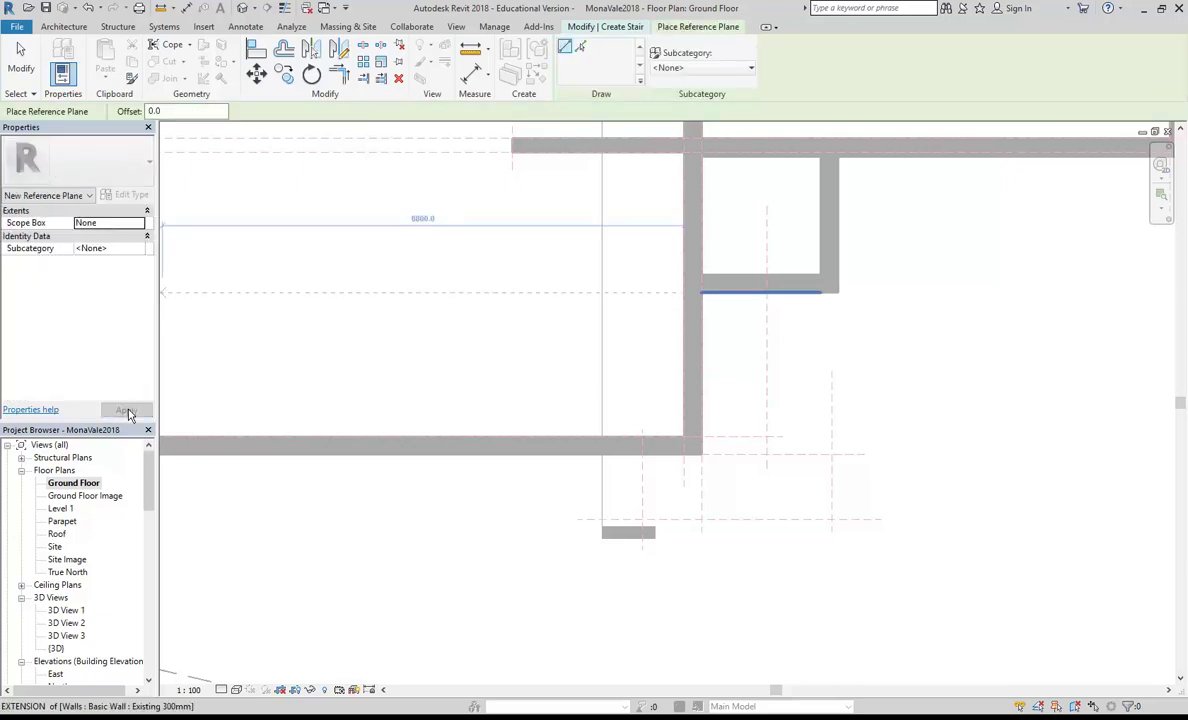
right_click(416, 297)
click(432, 299)
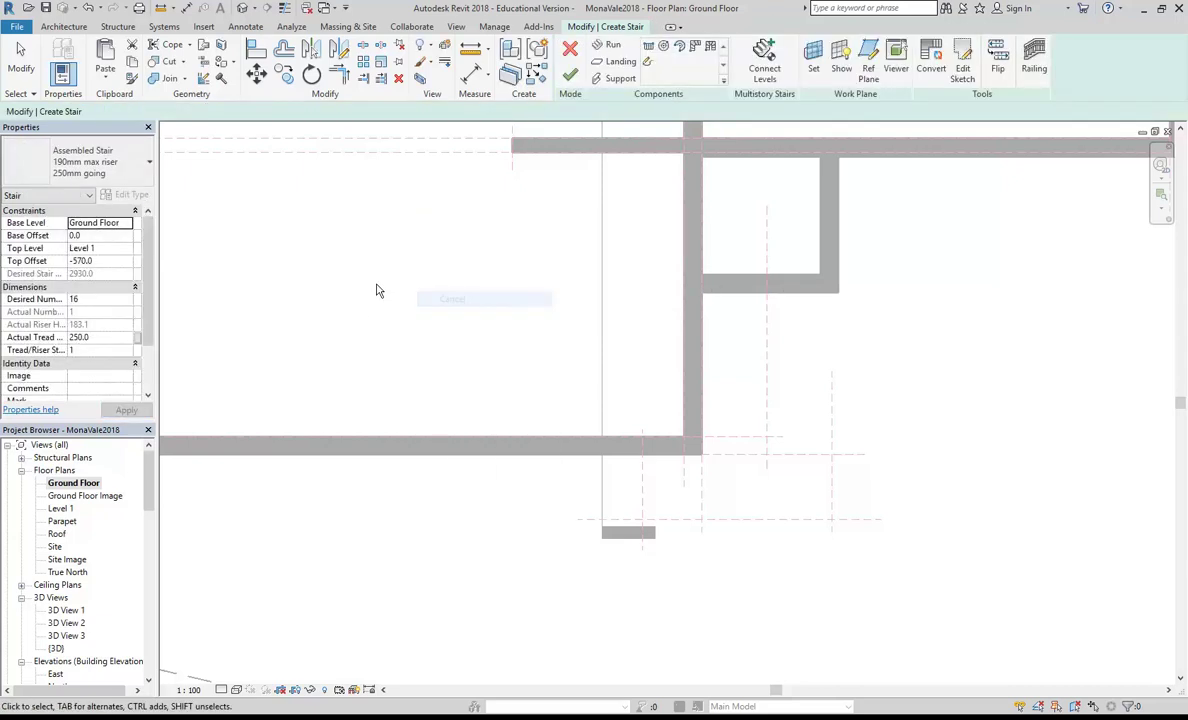
right_click(376, 290)
click(395, 294)
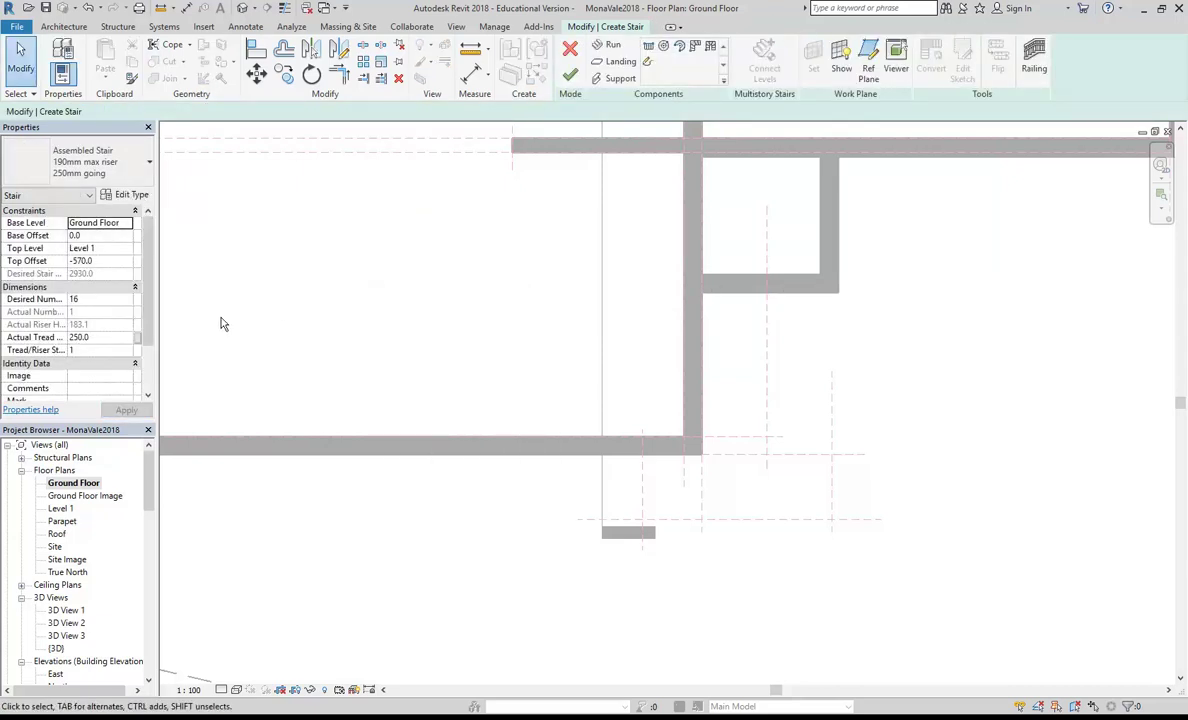
- Check the stair's base offset against the side steps in the Exterior From Street photo, then return to Revit
click(92, 235)
click(109, 235)
click(35, 236)
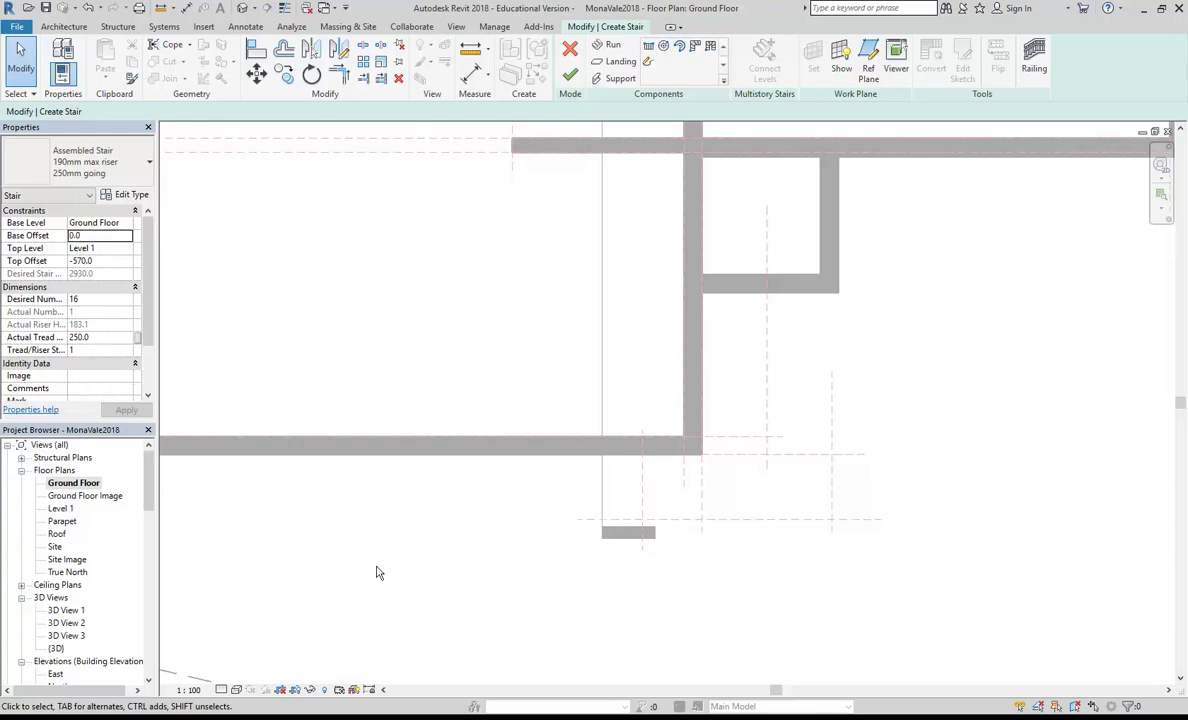
click(437, 719)
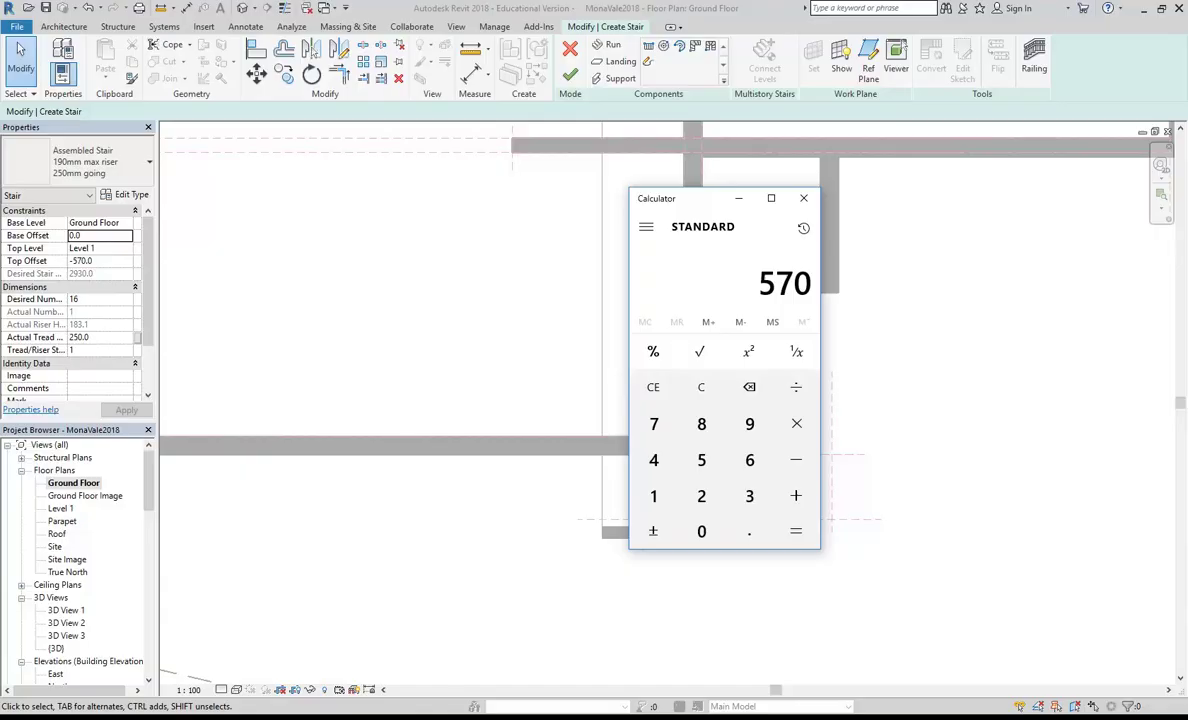
click(378, 718)
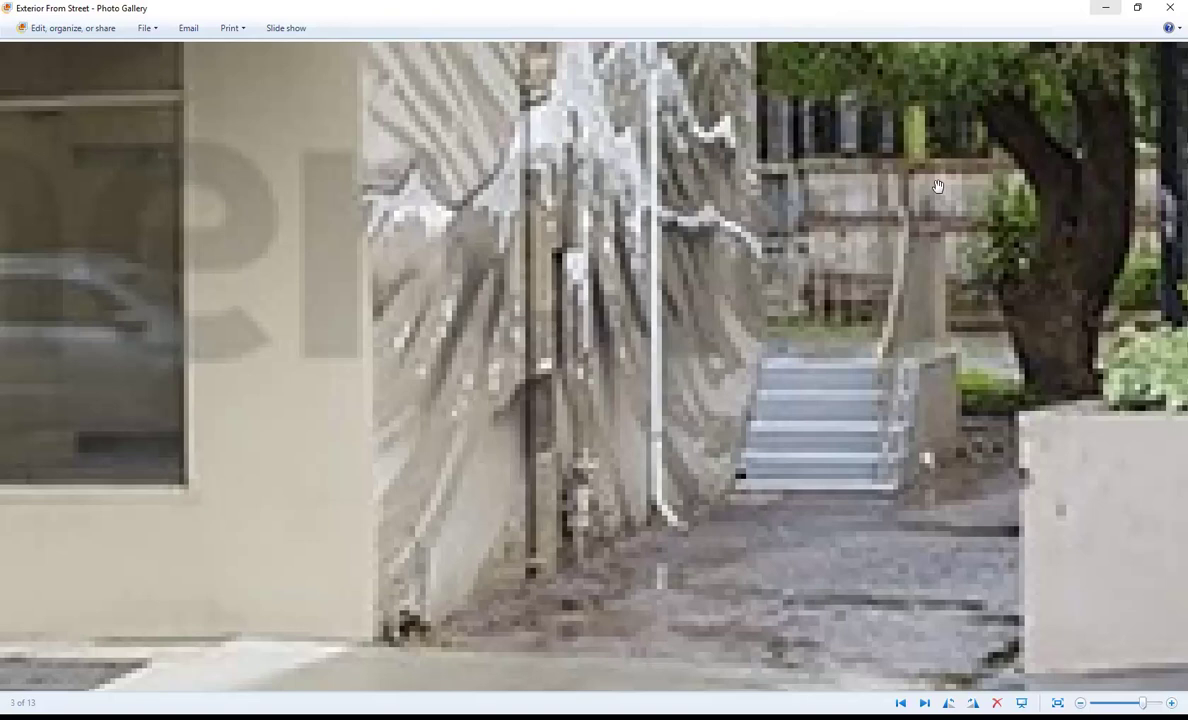
scroll(787, 409, down, 2)
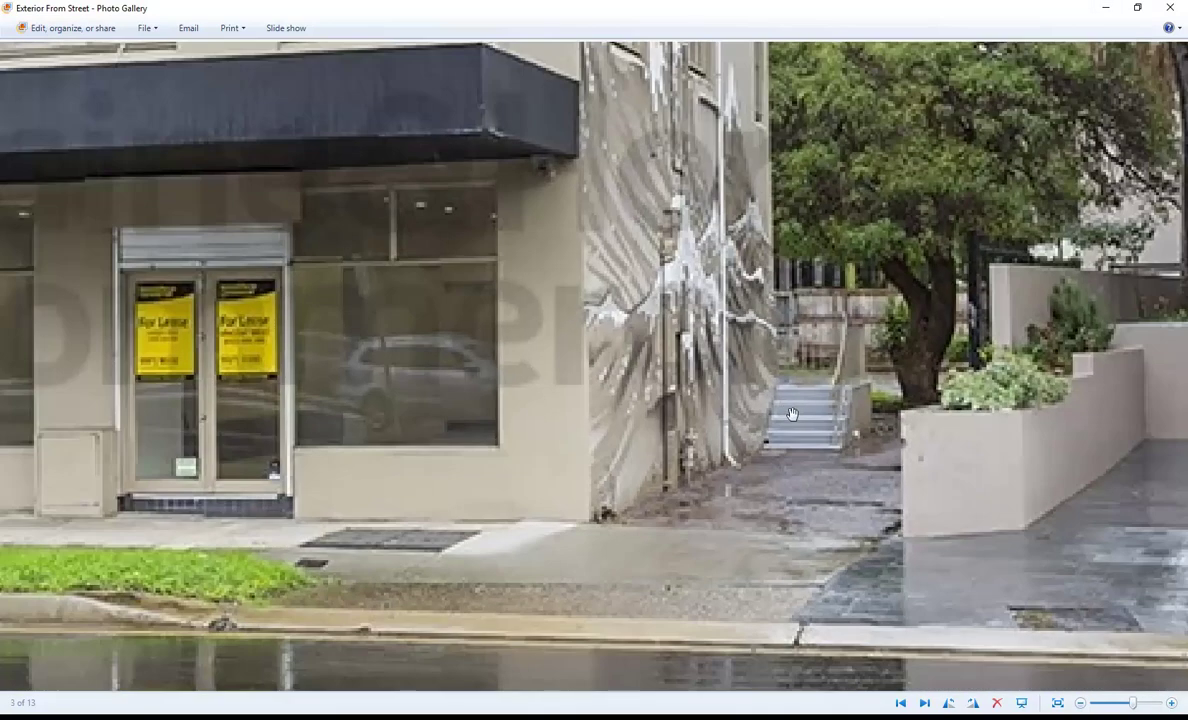
scroll(790, 416, down, 1)
scroll(790, 416, up, 2)
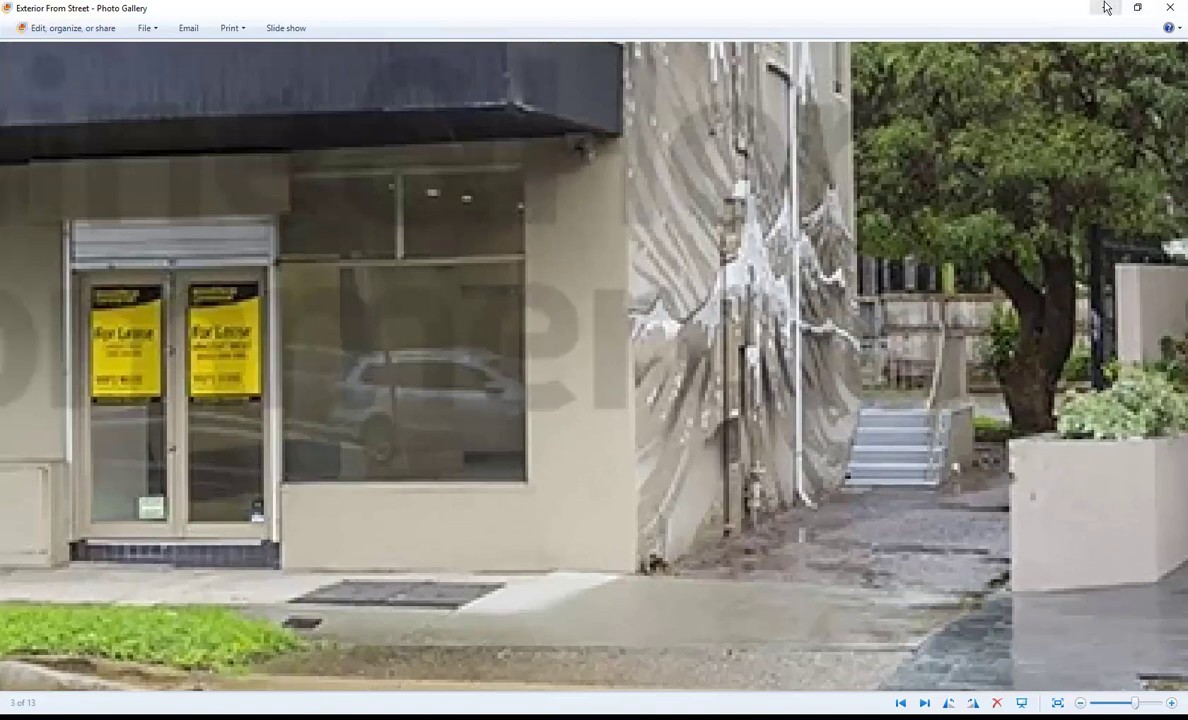
click(1105, 8)
click(430, 400)
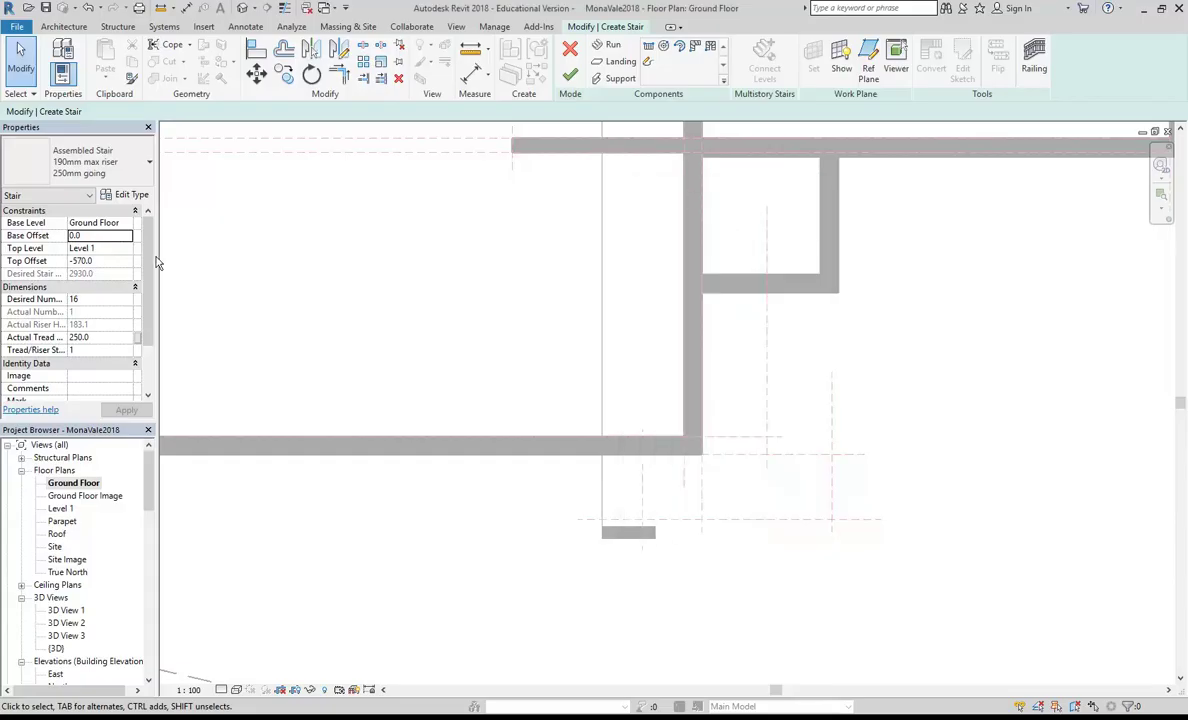
click(87, 236)
- Inspect the maximum riser height in the assembled stair's type properties and close them without changes
middle_drag(561, 483, 356, 446)
scroll(369, 450, up, 3)
middle_drag(474, 445, 460, 488)
scroll(499, 468, up, 2)
scroll(427, 482, up, 1)
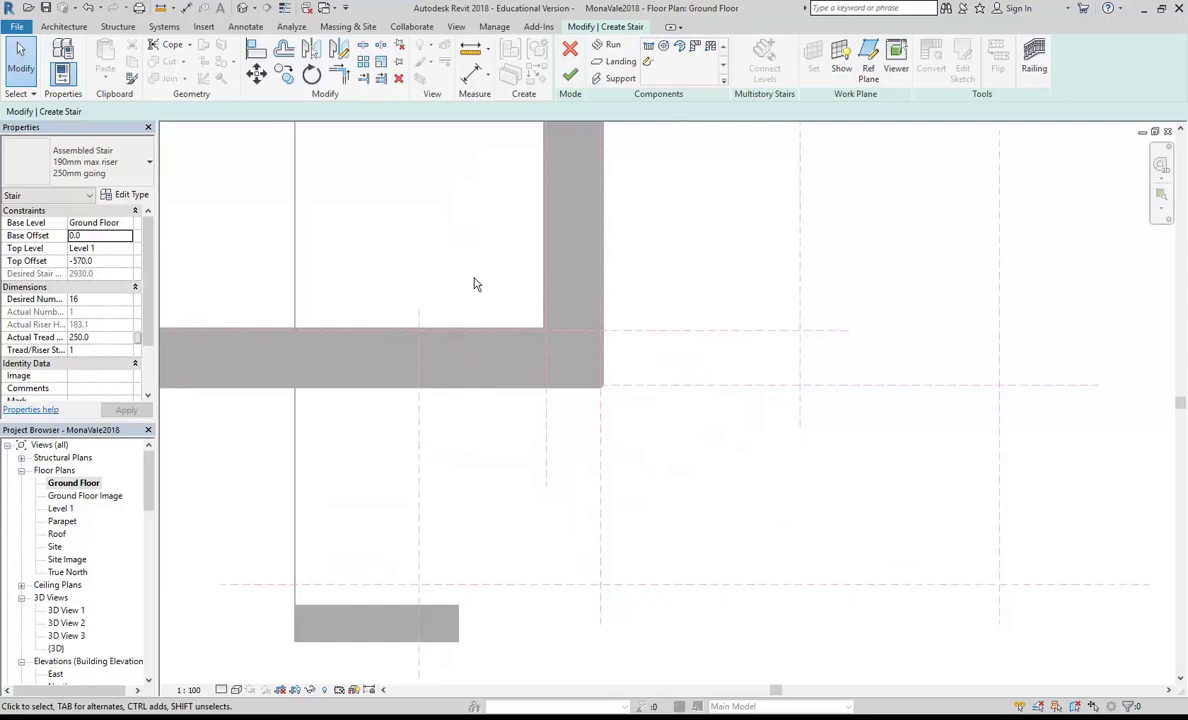
scroll(148, 295, down, 3)
scroll(152, 296, up, 3)
click(128, 195)
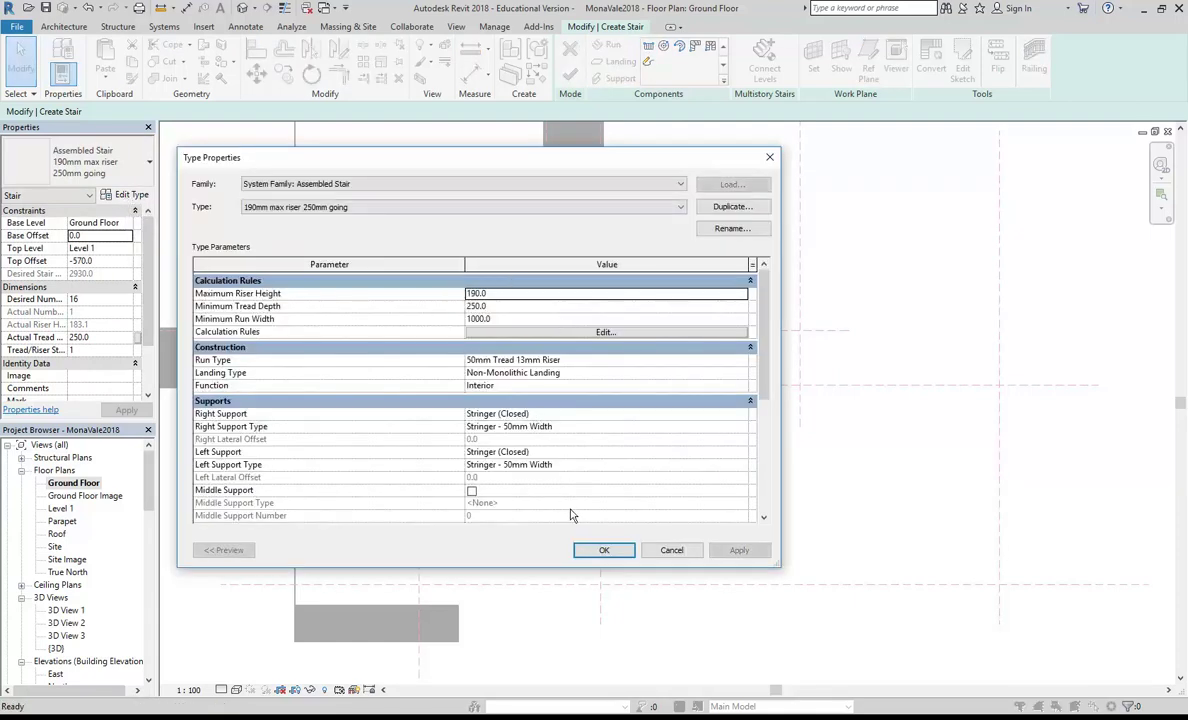
click(495, 292)
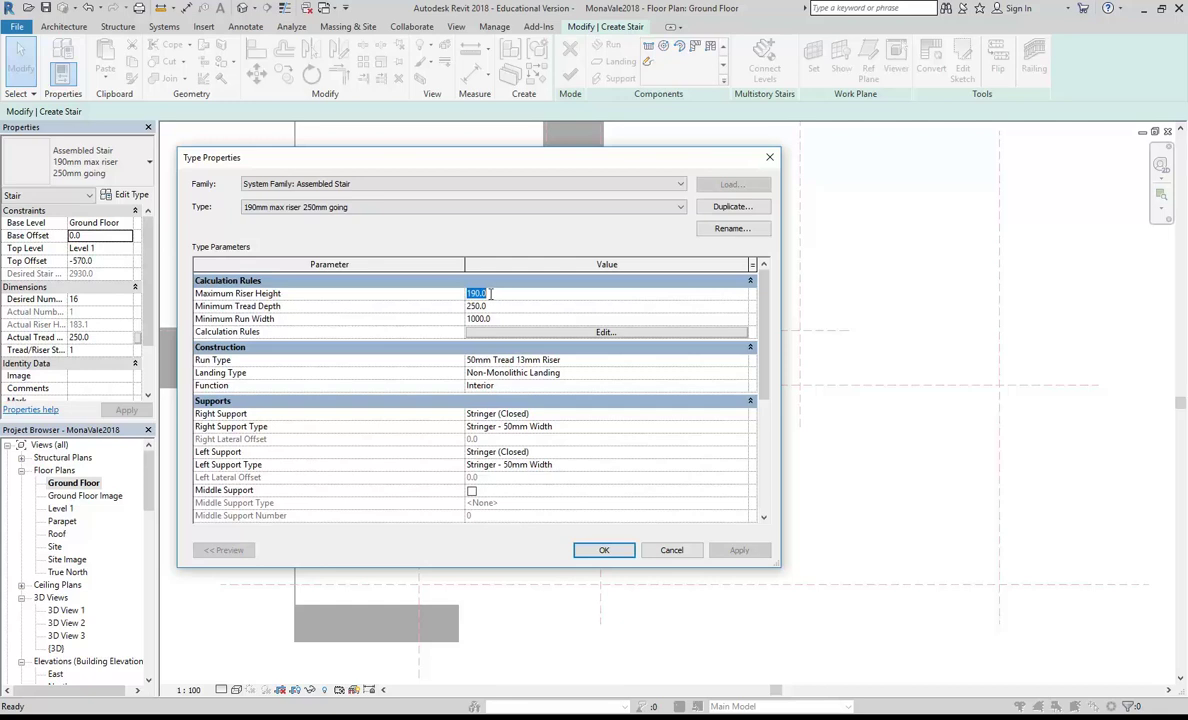
click(507, 295)
click(659, 556)
- Draw a five-riser stair run, 1100 mm wide and located by Run: Left, along the outer wall face from the reference plane to the building corner
middle_drag(514, 488, 565, 488)
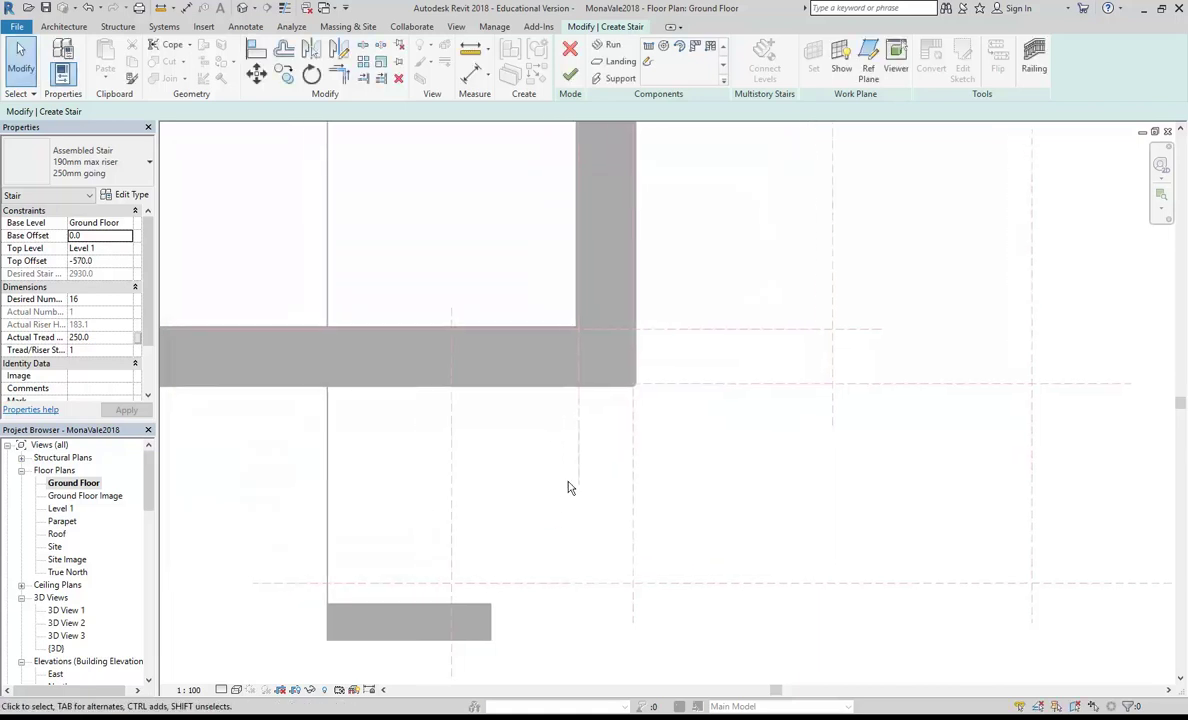
click(606, 45)
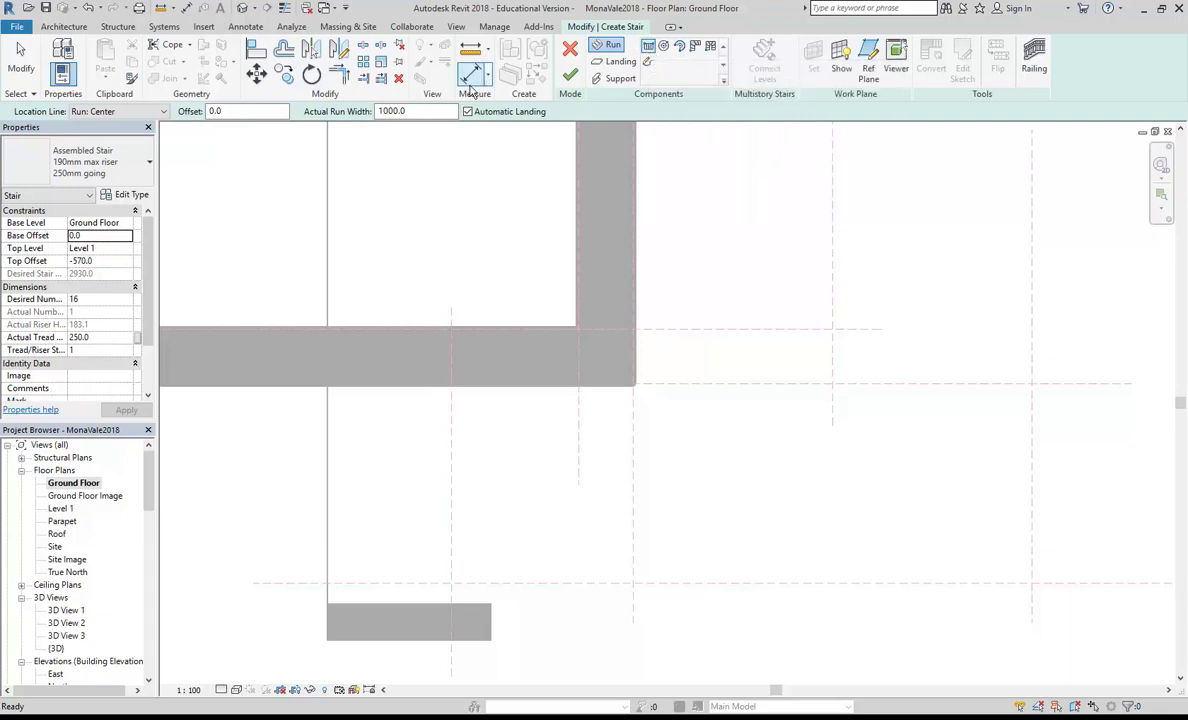
drag(421, 111, 380, 109)
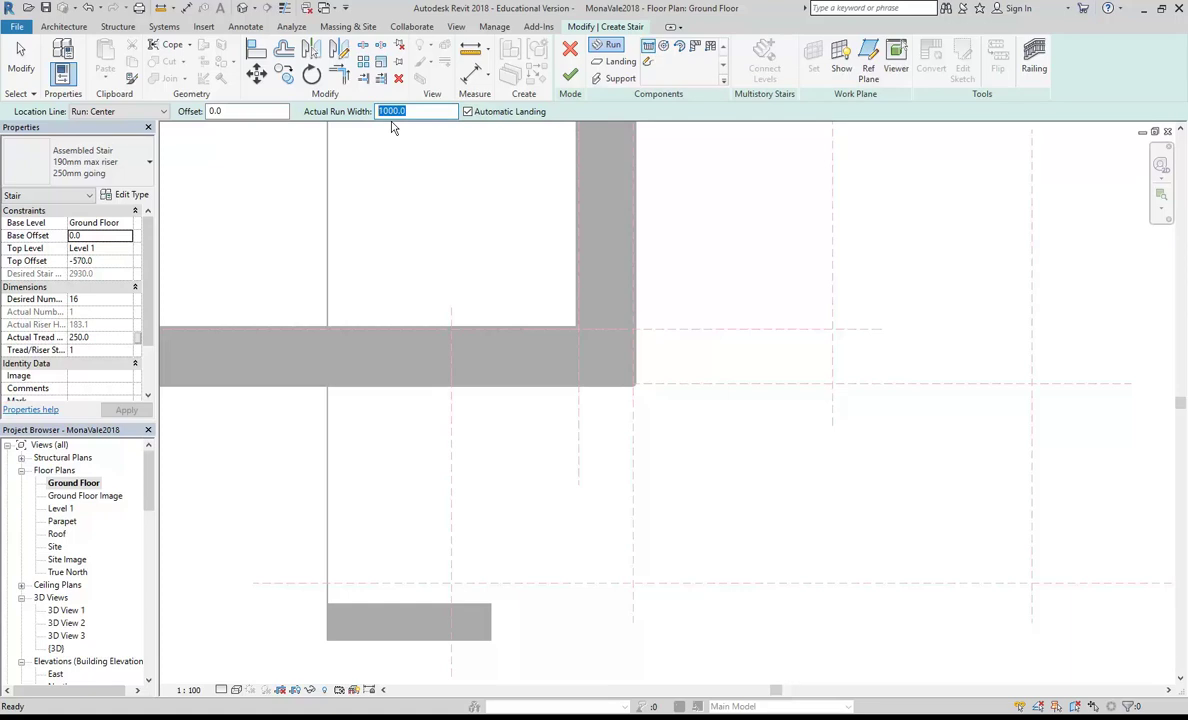
text(11)
click(143, 112)
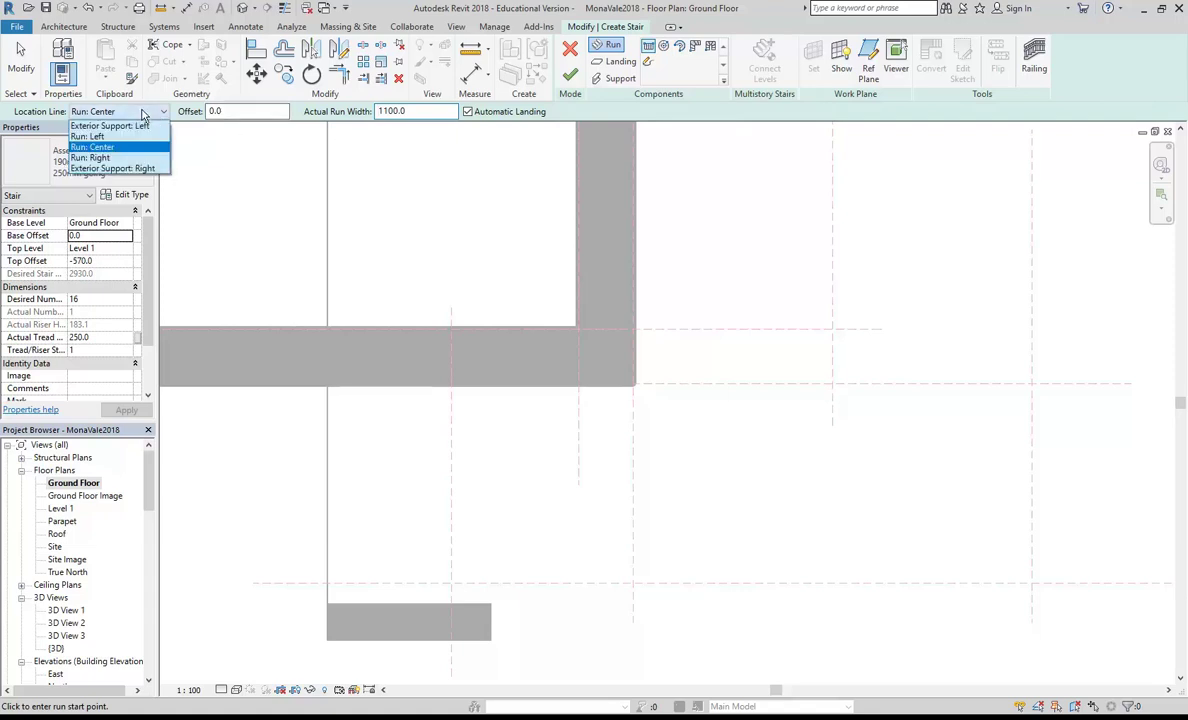
click(97, 137)
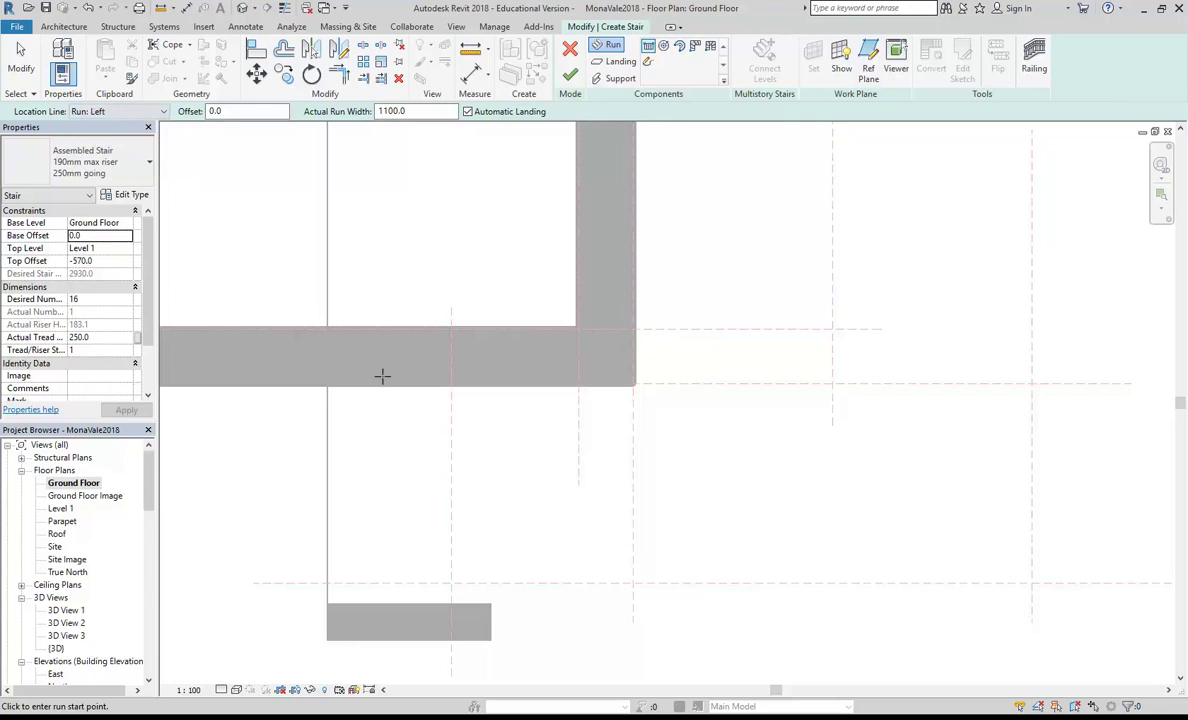
click(451, 383)
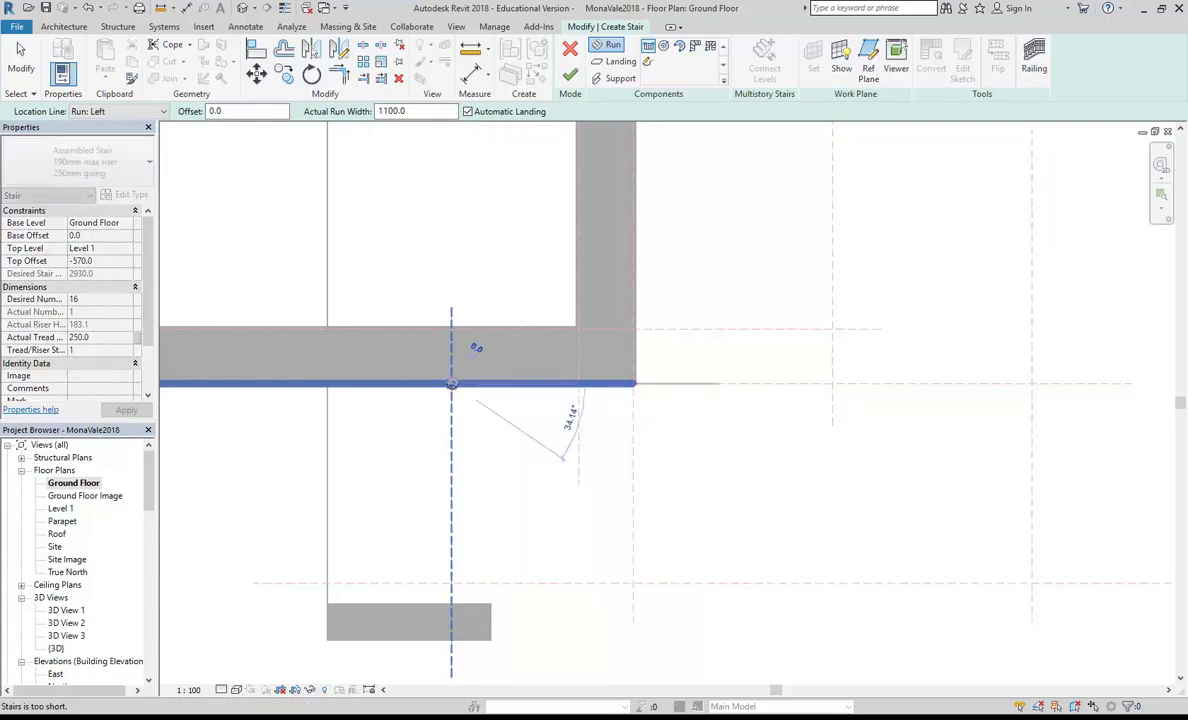
click(633, 383)
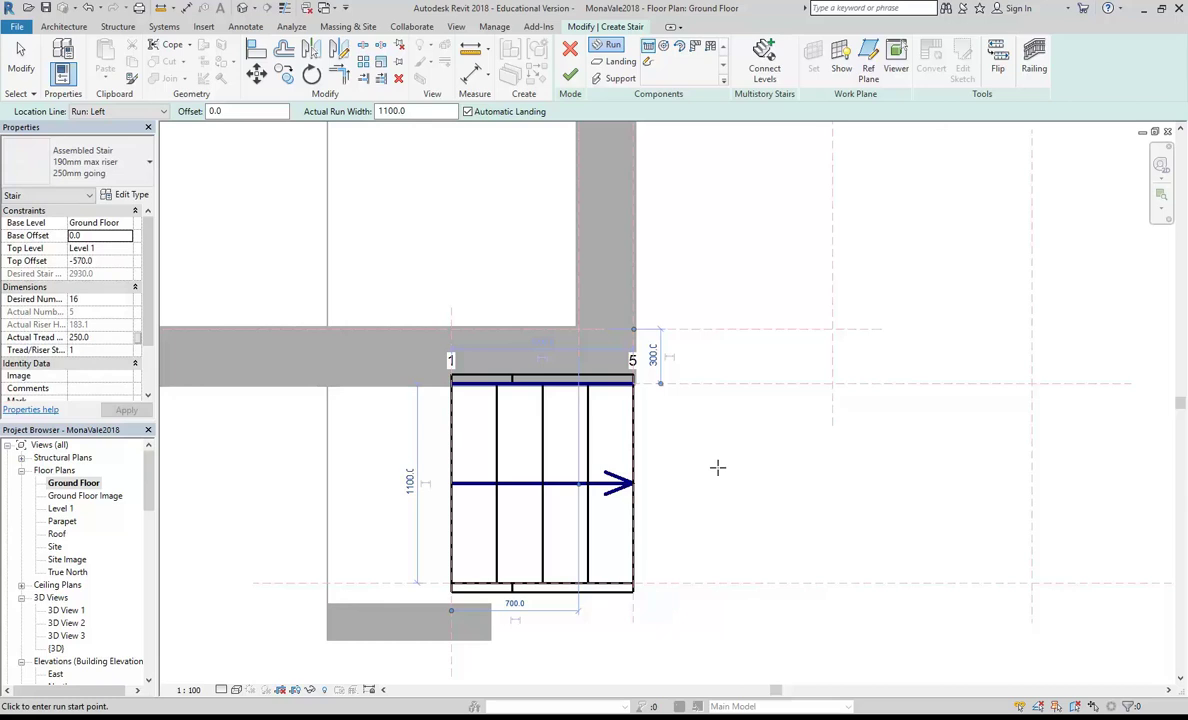
- Draw the second stair run 2500 mm long from the building corner along the outer wall face, using the remaining risers
scroll(711, 262, down, 2)
middle_drag(711, 263, 577, 474)
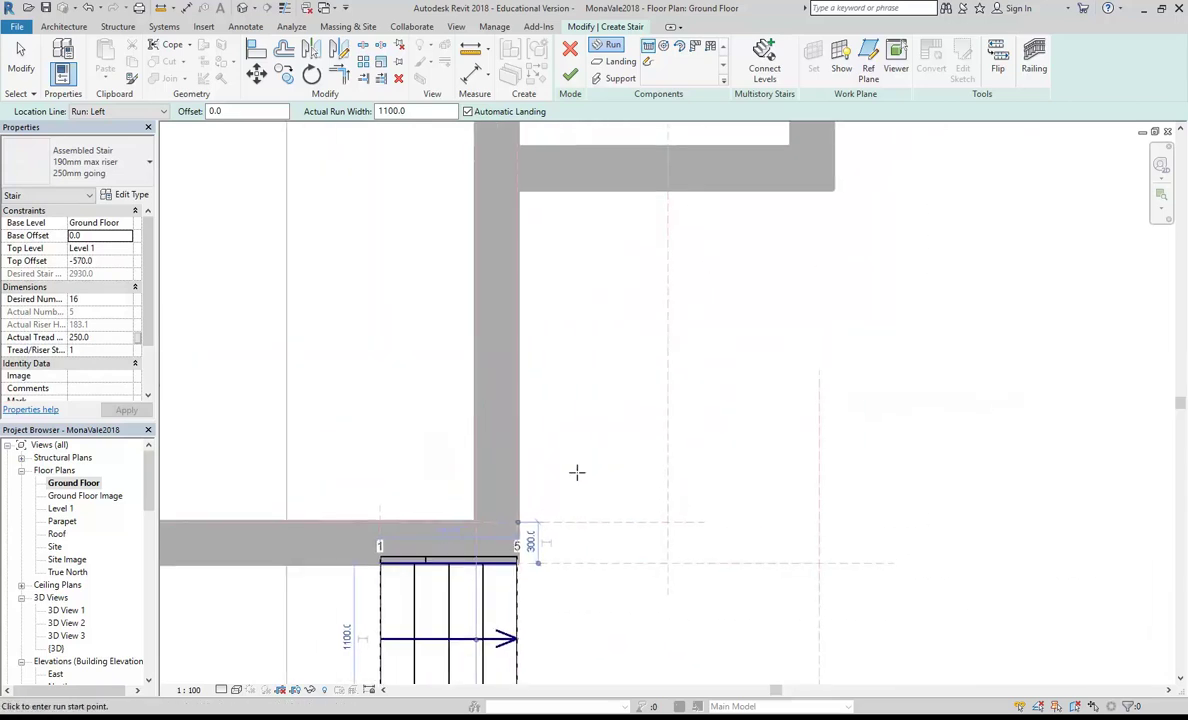
drag(535, 568, 517, 563)
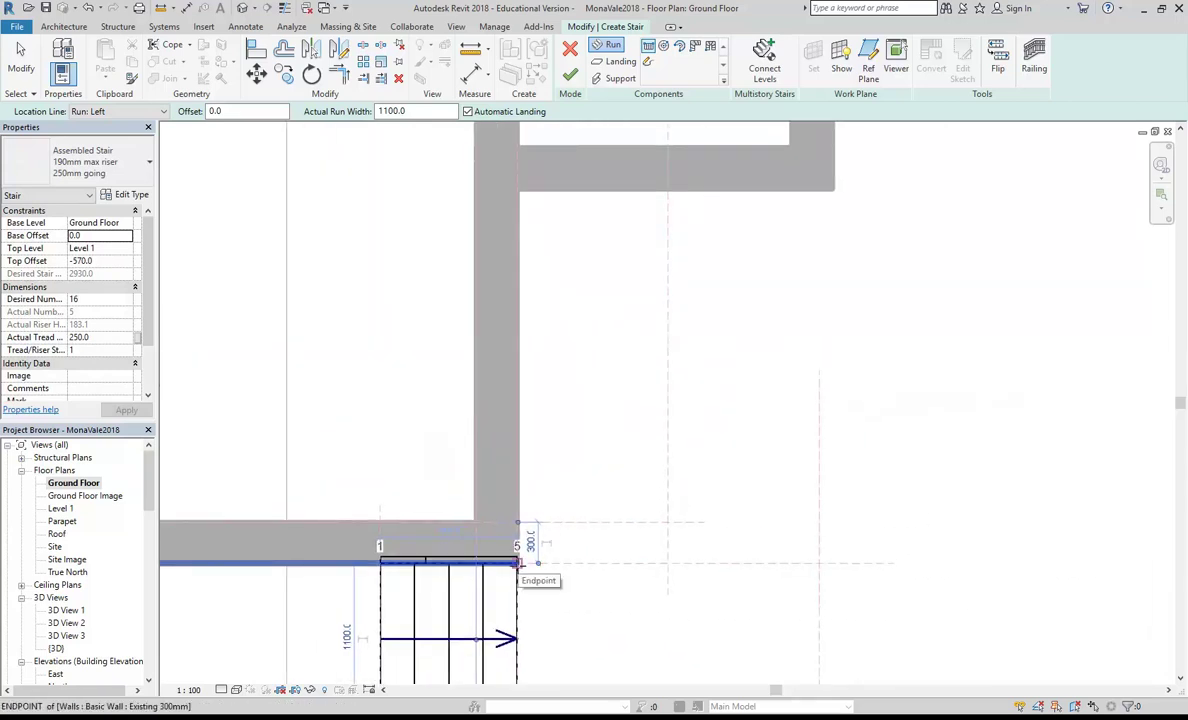
click(517, 563)
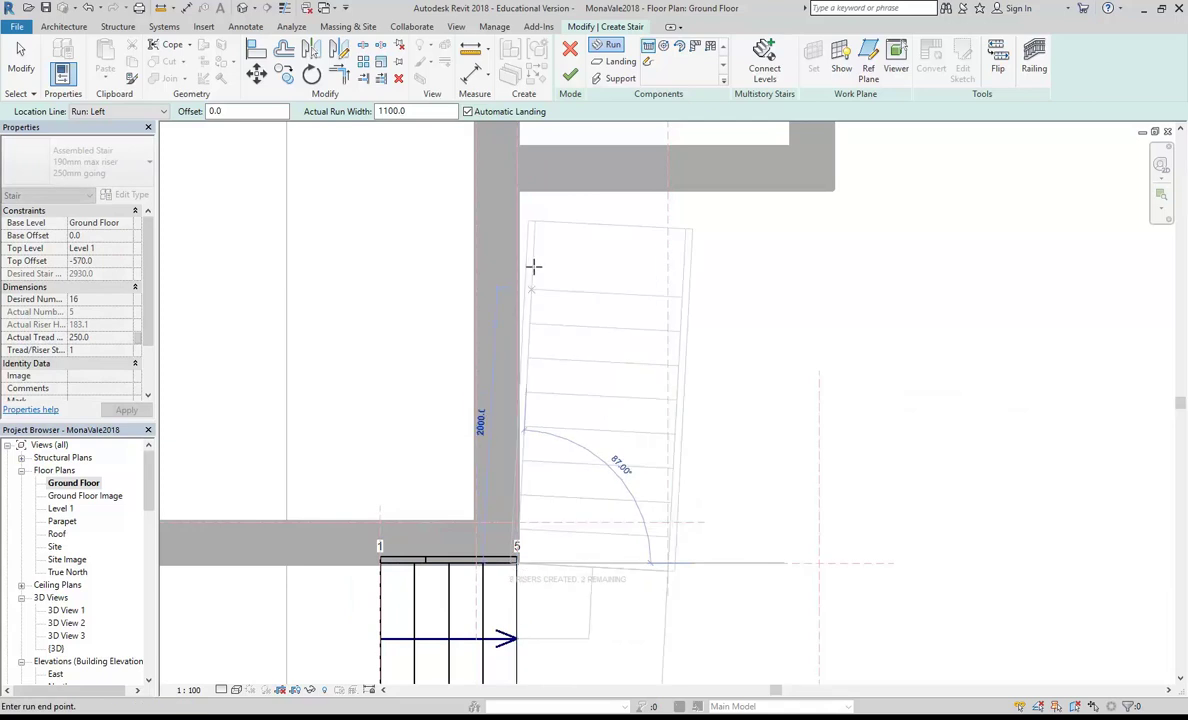
middle_drag(533, 274, 512, 347)
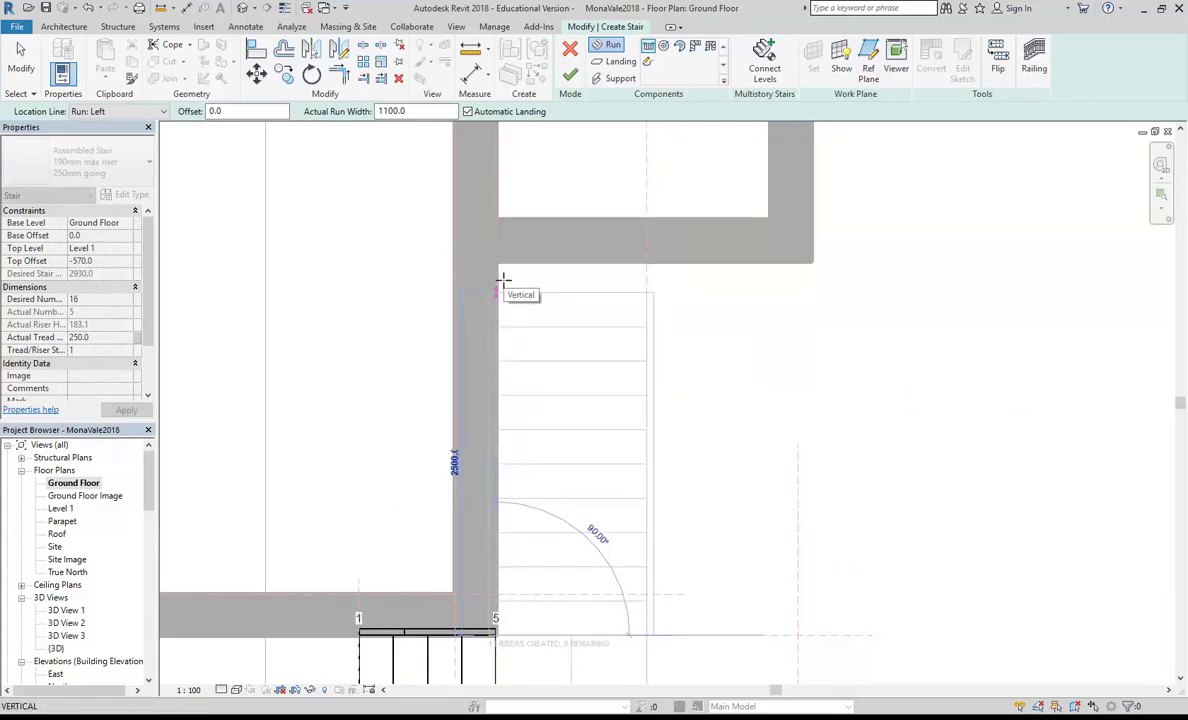
click(503, 281)
scroll(726, 419, down, 2)
middle_drag(727, 419, 690, 353)
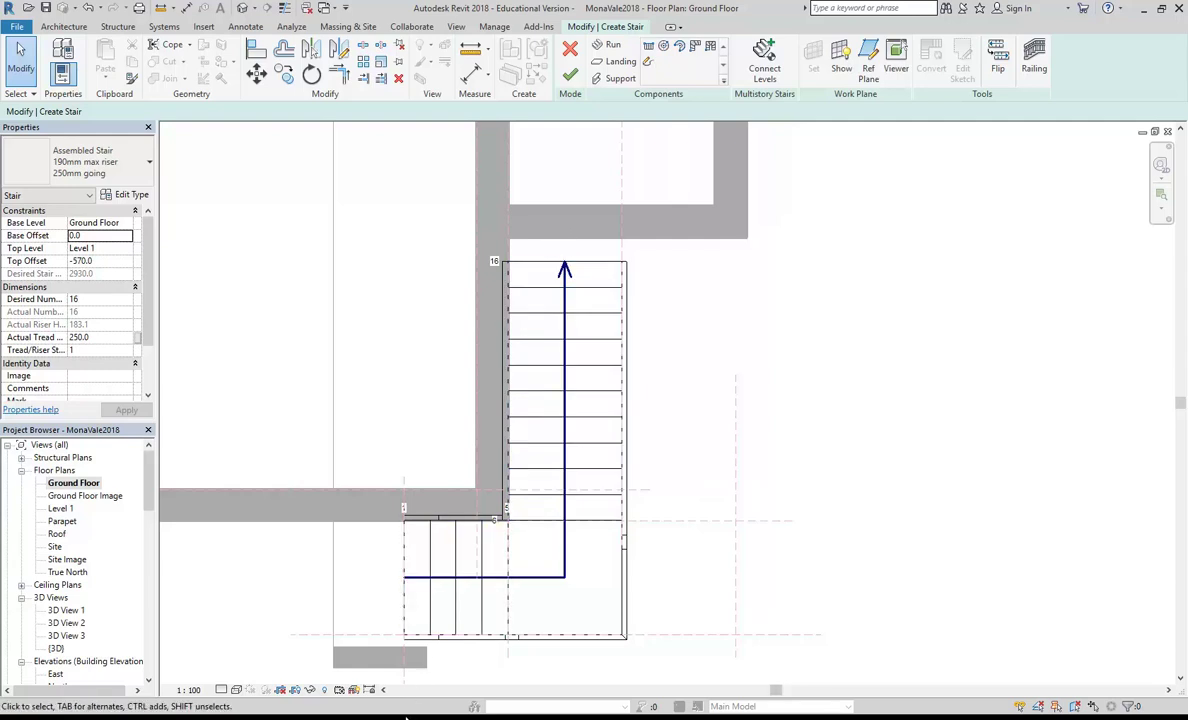
- Examine the rear corner steps in the Exterior Rear 1 photo, then return to Revit
click(334, 718)
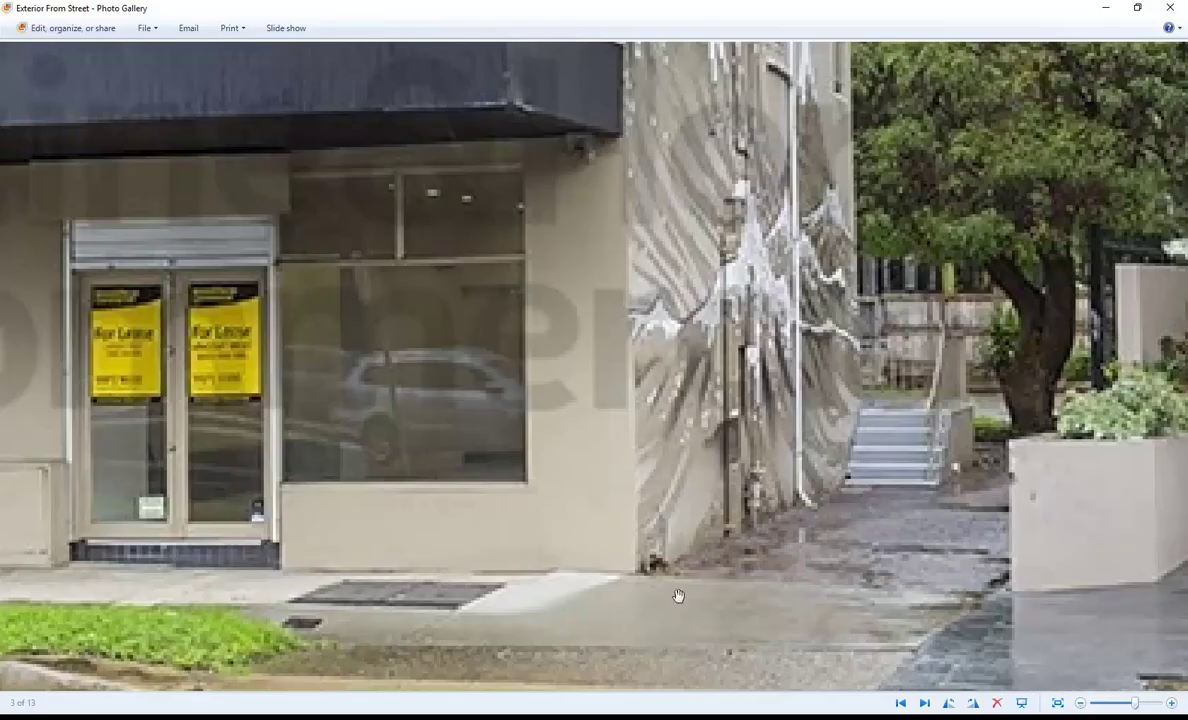
click(925, 703)
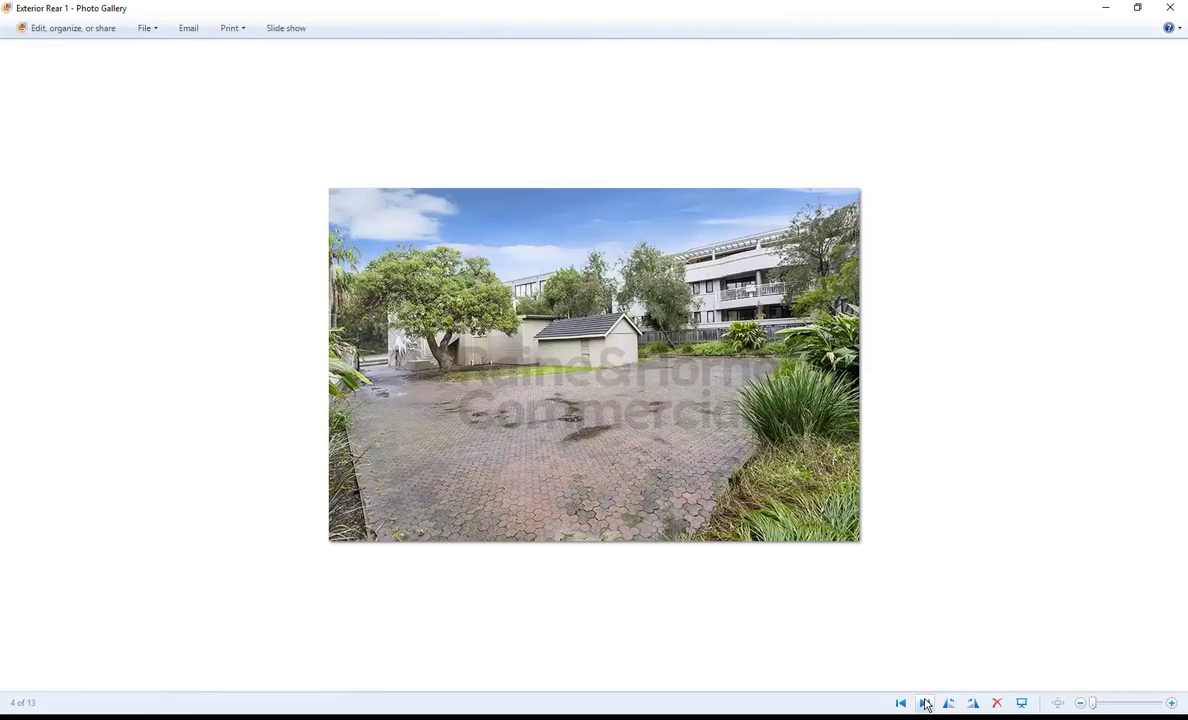
scroll(416, 330, up, 3)
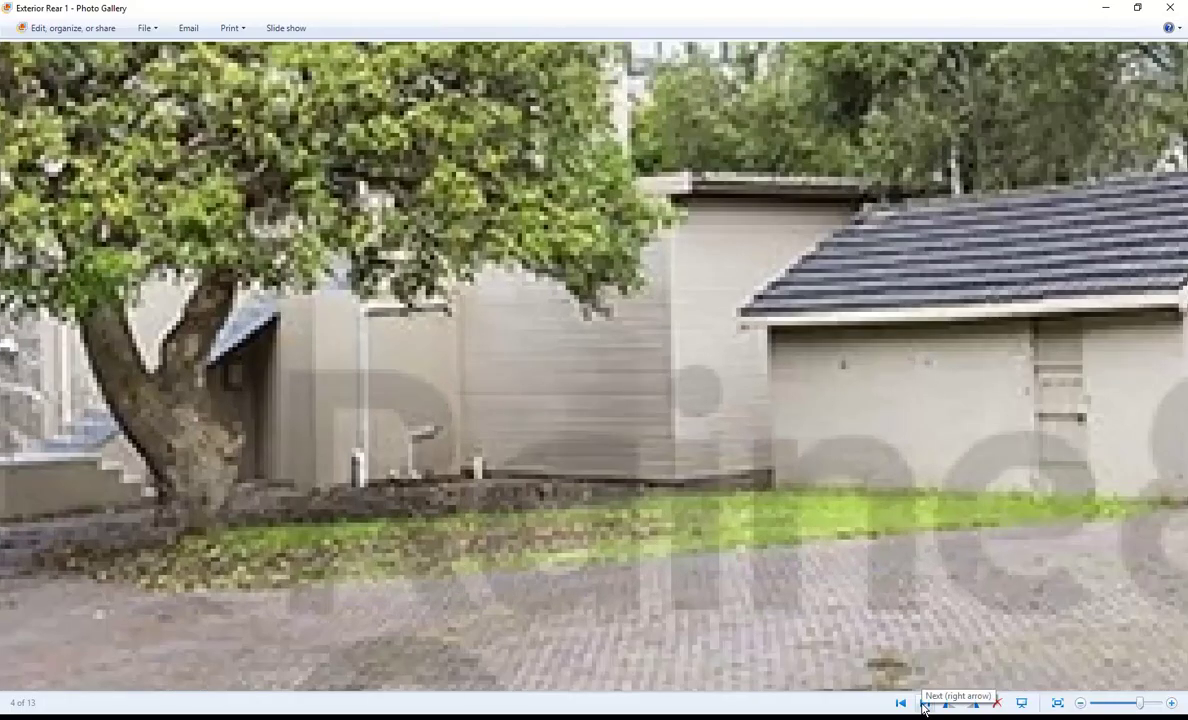
click(1100, 7)
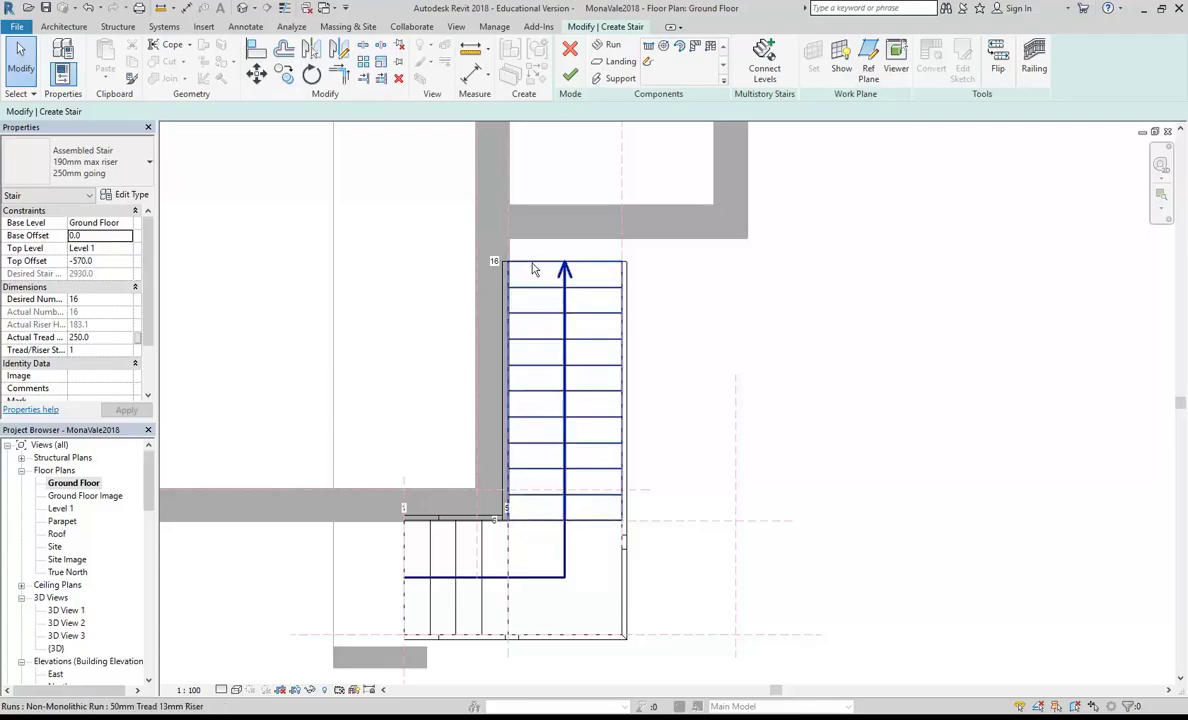
- Inspect the two-run stair in the 3D view, from its bottom riser and landing to the top of the upper run
scroll(271, 363, down, 1)
middle_drag(282, 366, 331, 357)
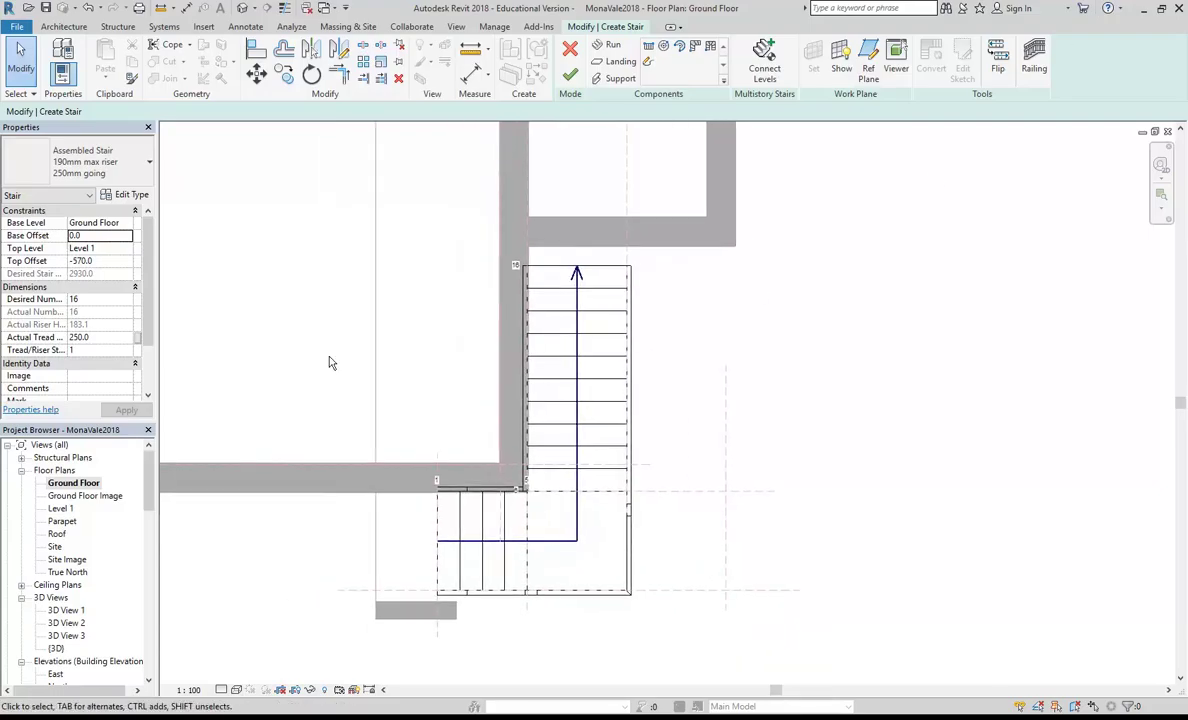
double_click(56, 648)
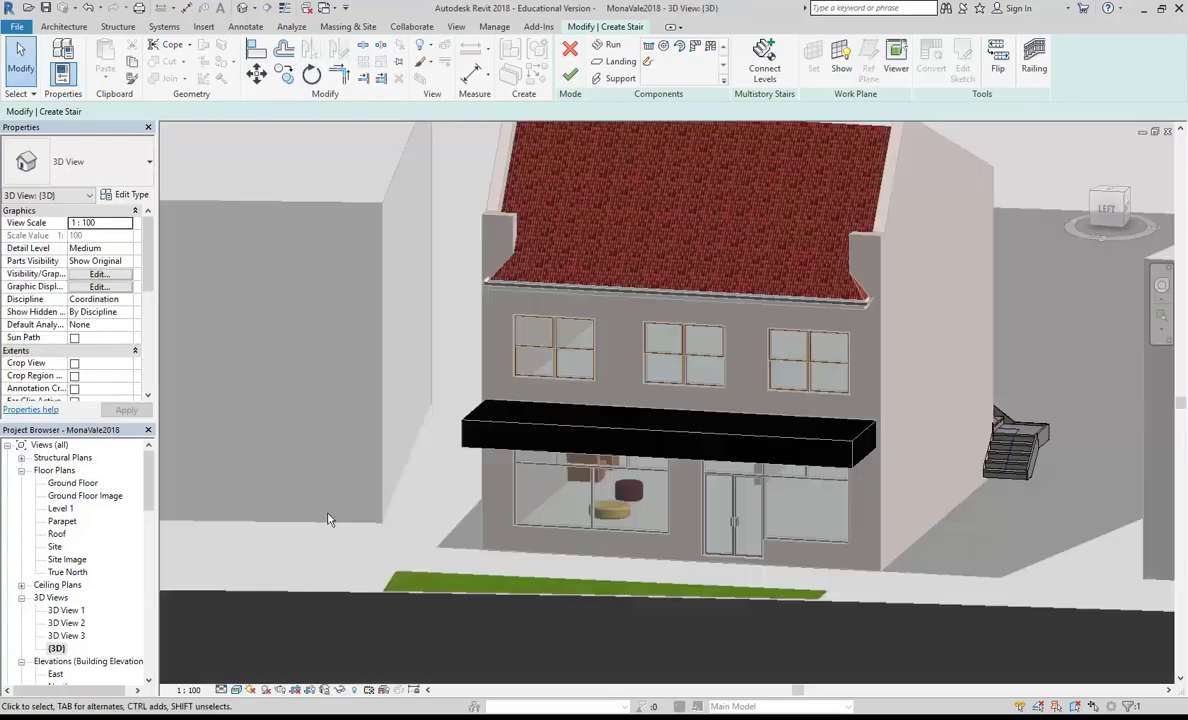
shift+middle_drag(912, 360, 496, 564)
scroll(442, 561, up, 2)
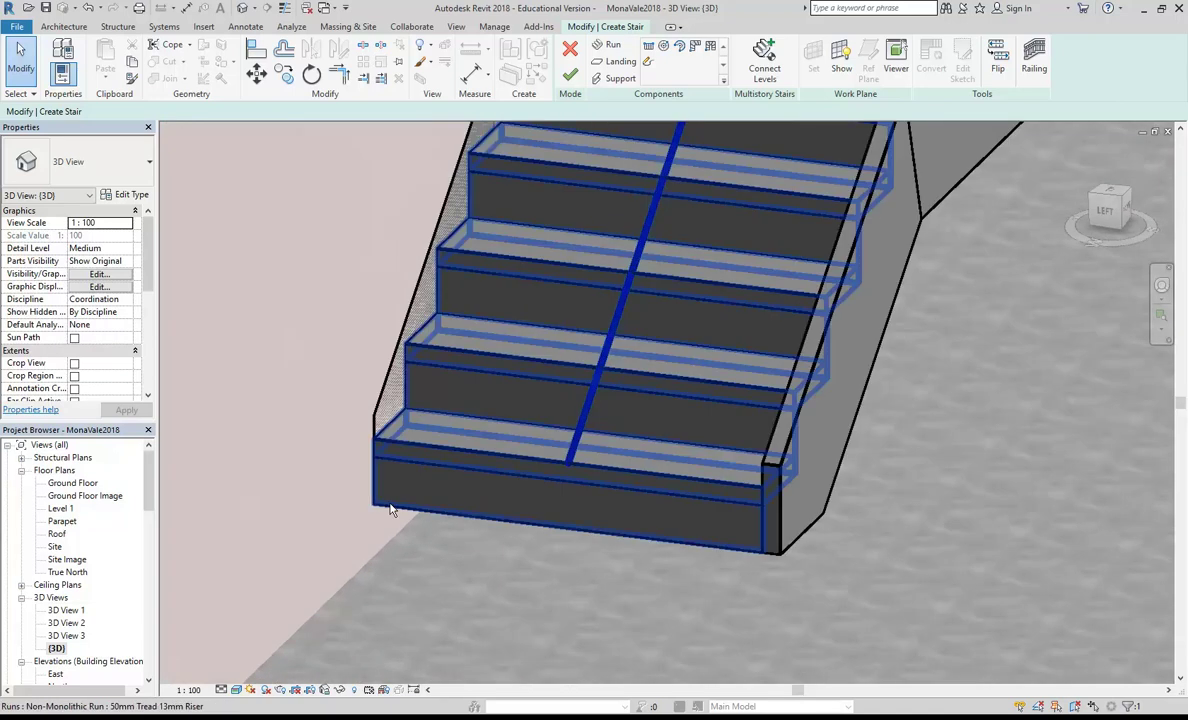
scroll(391, 510, down, 1)
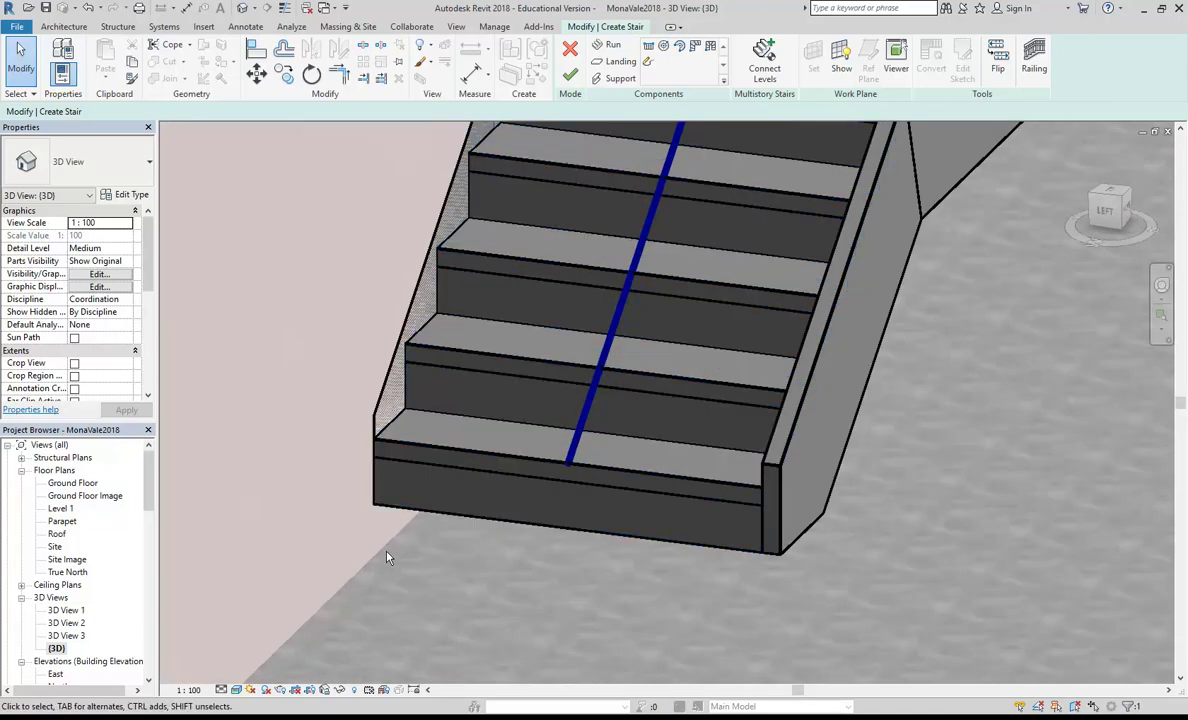
scroll(391, 510, down, 4)
shift+middle_drag(546, 502, 499, 273)
shift+middle_drag(576, 287, 623, 485)
scroll(623, 485, up, 4)
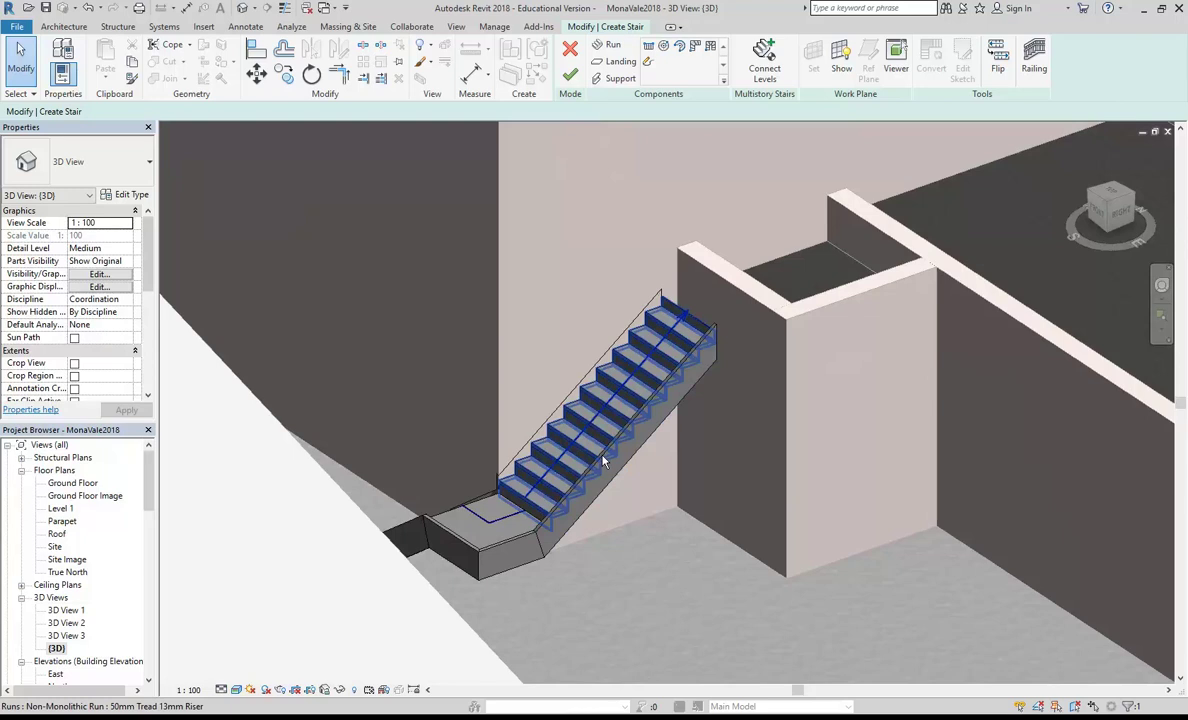
shift+middle_drag(500, 580, 424, 660)
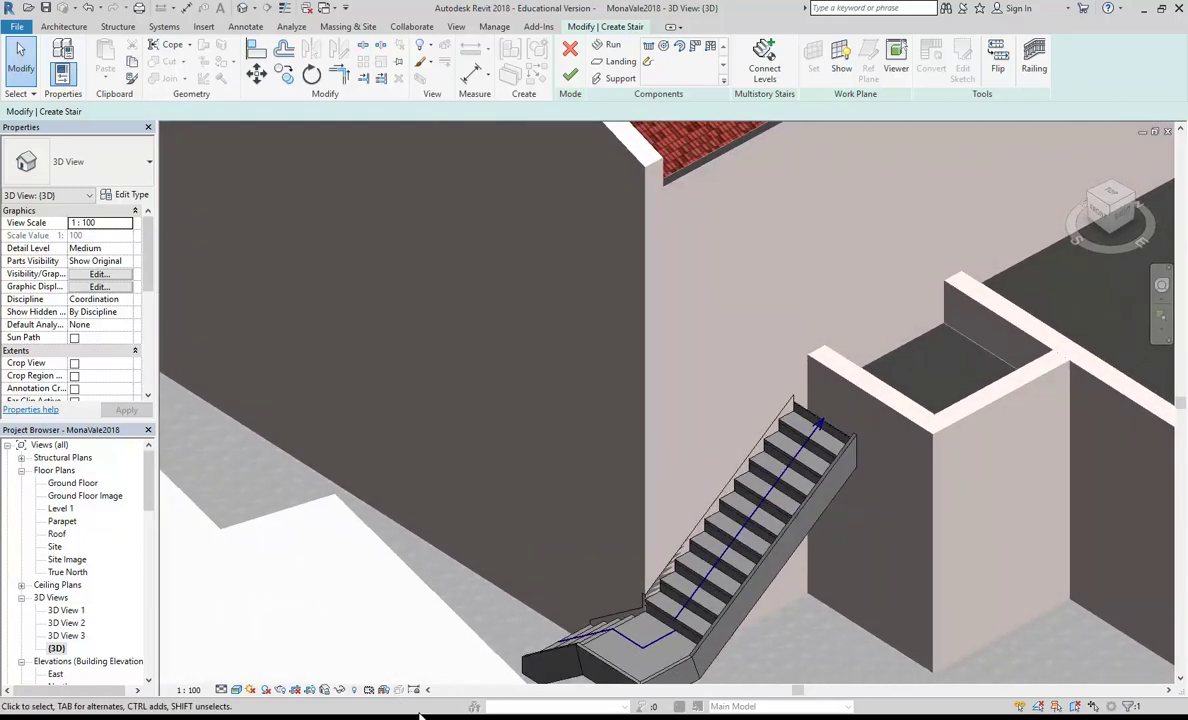
- Compare the stair with the steps in the Exterior Rear 1 photo, then finish the stair in Revit
click(370, 717)
drag(85, 451, 557, 466)
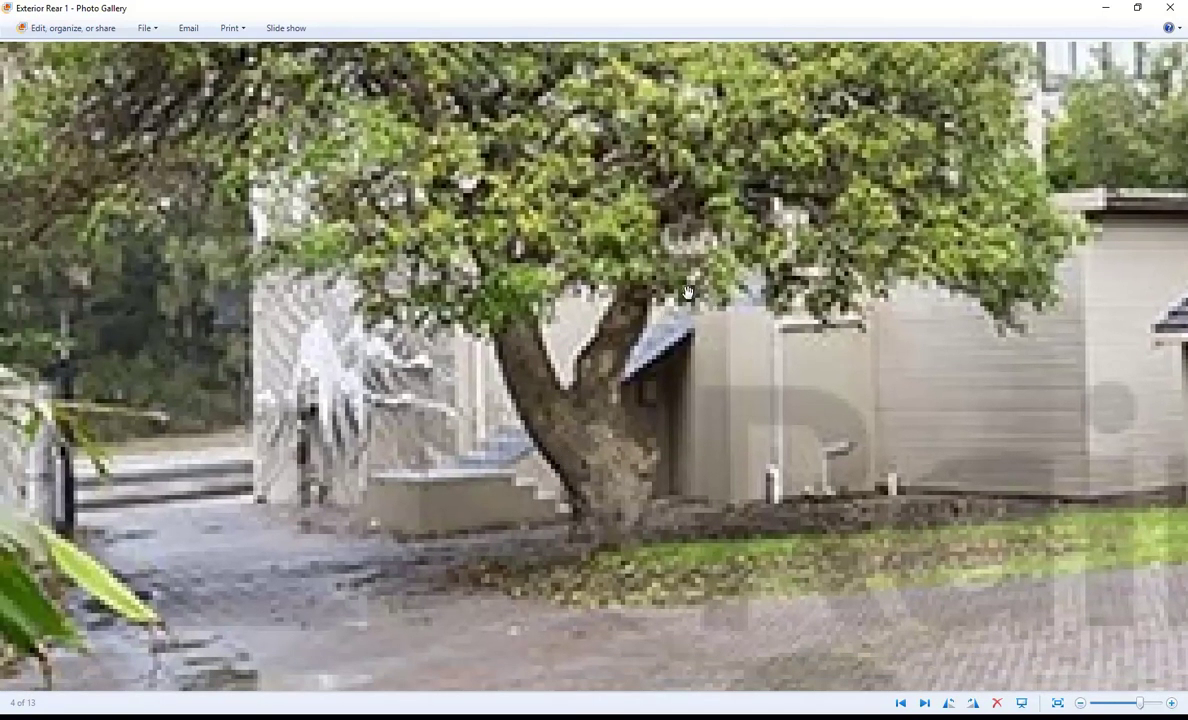
click(1103, 9)
middle_drag(719, 368, 597, 299)
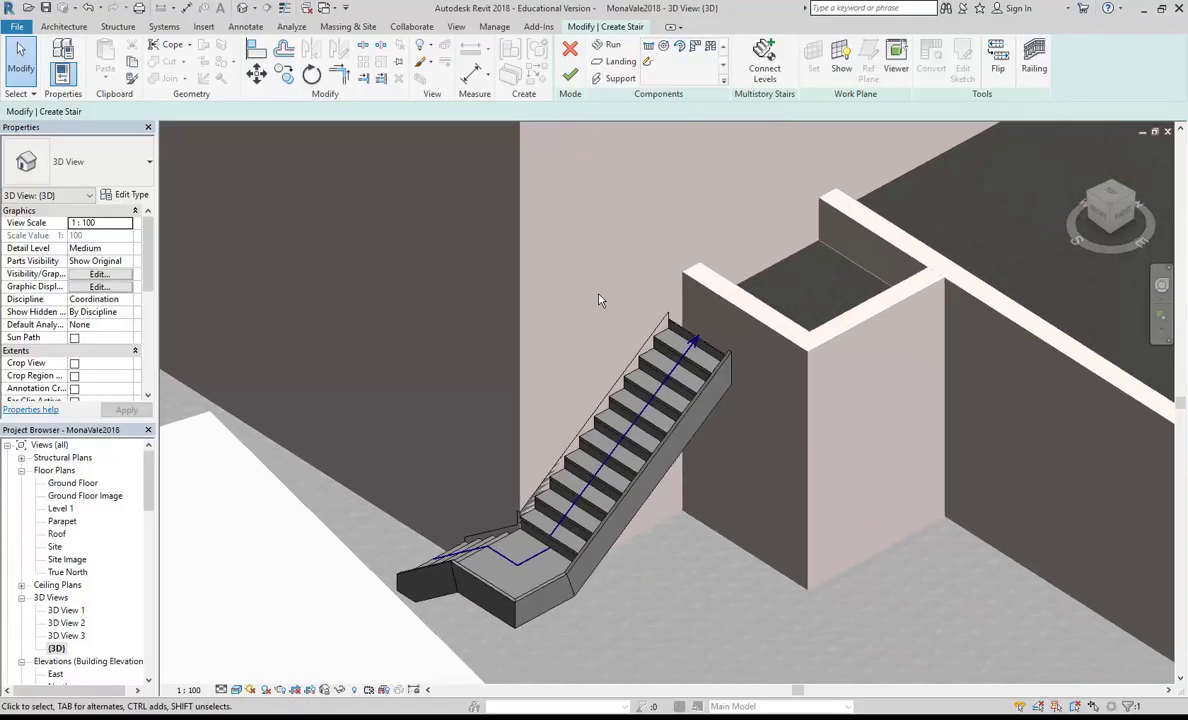
click(570, 75)
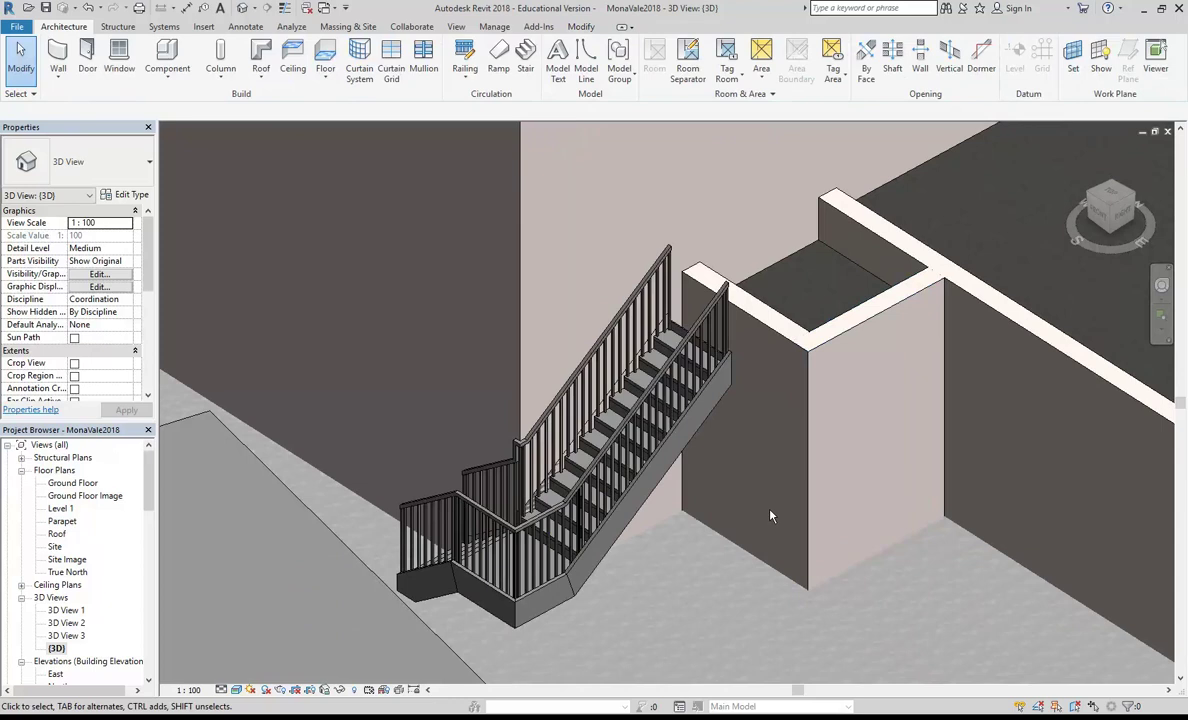
- In the Level 1 plan, move the short wall at the stair's top so its outer face meets the last riser
click(755, 369)
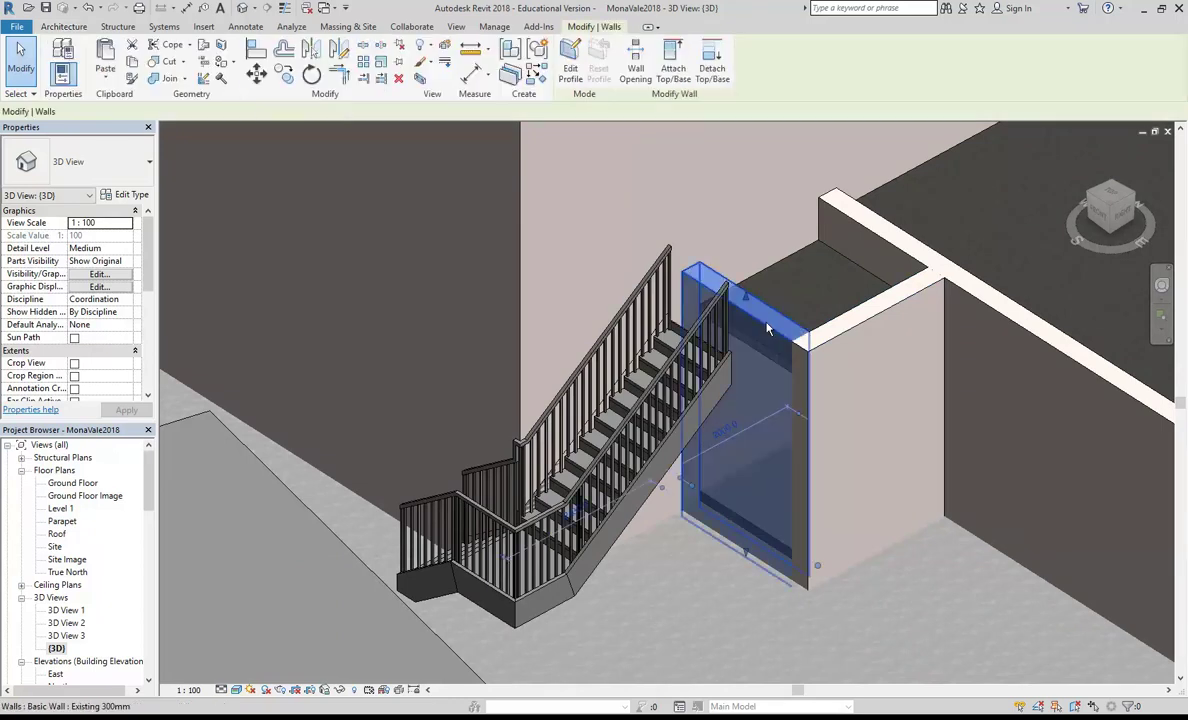
double_click(60, 508)
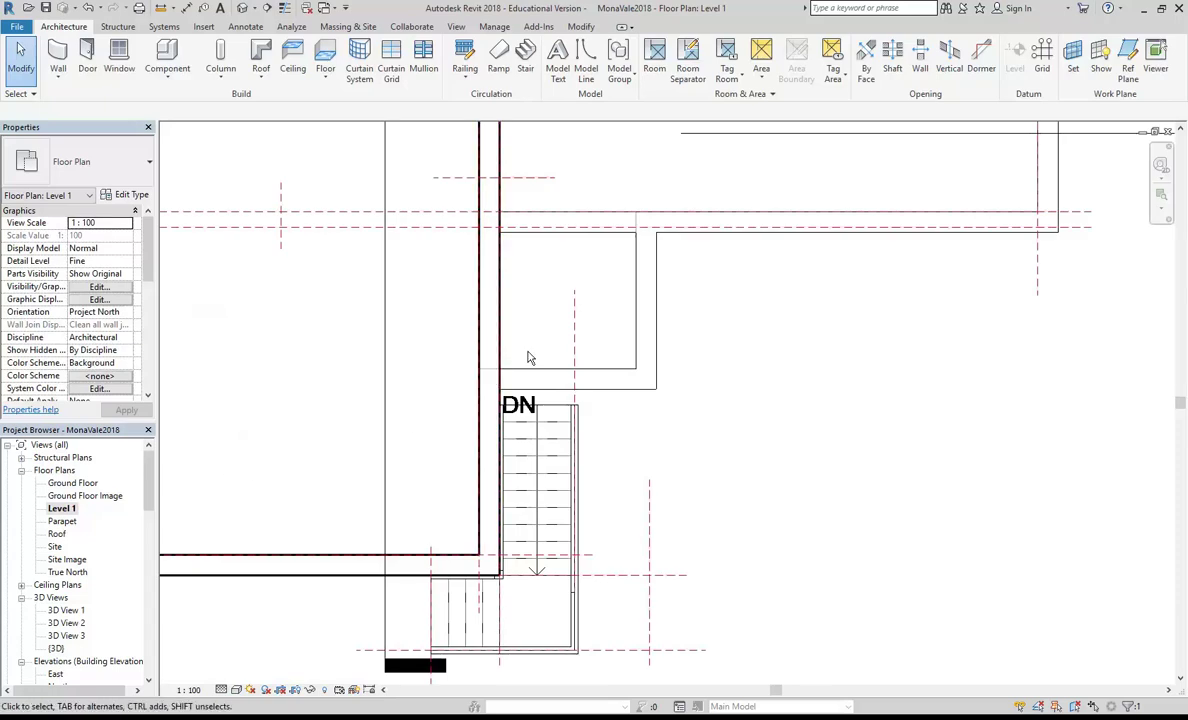
scroll(532, 350, up, 3)
click(545, 432)
scroll(557, 443, up, 2)
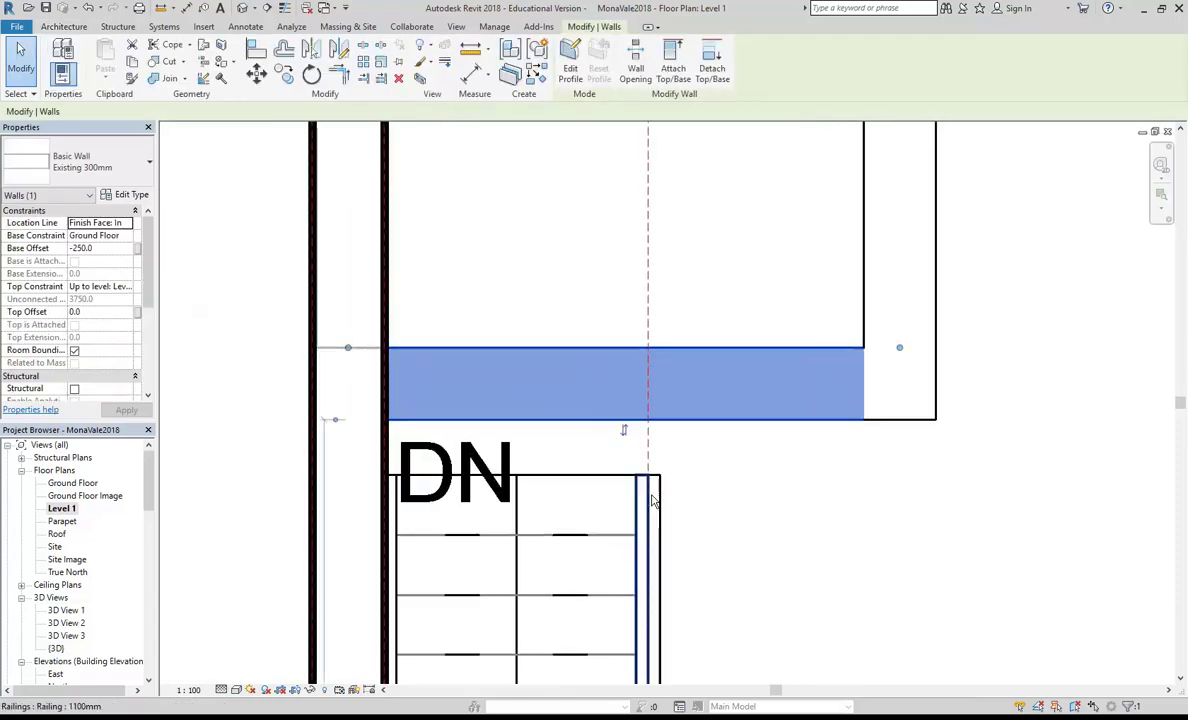
click(256, 73)
click(556, 397)
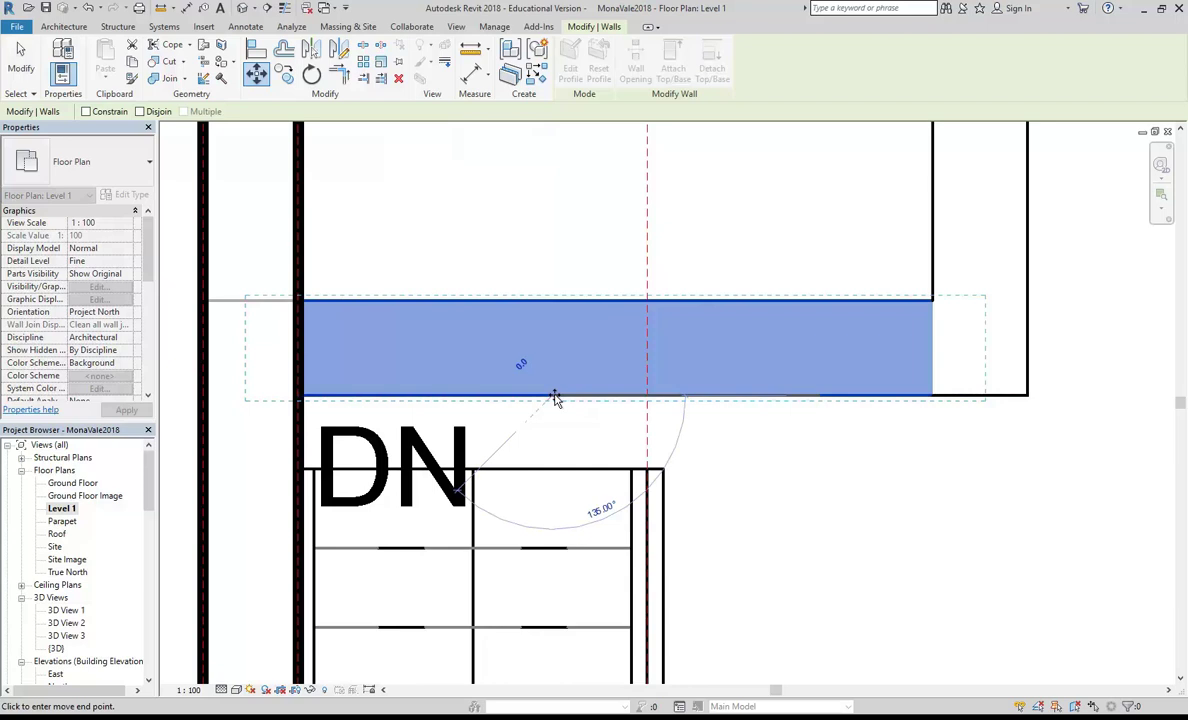
click(555, 469)
scroll(736, 555, down, 3)
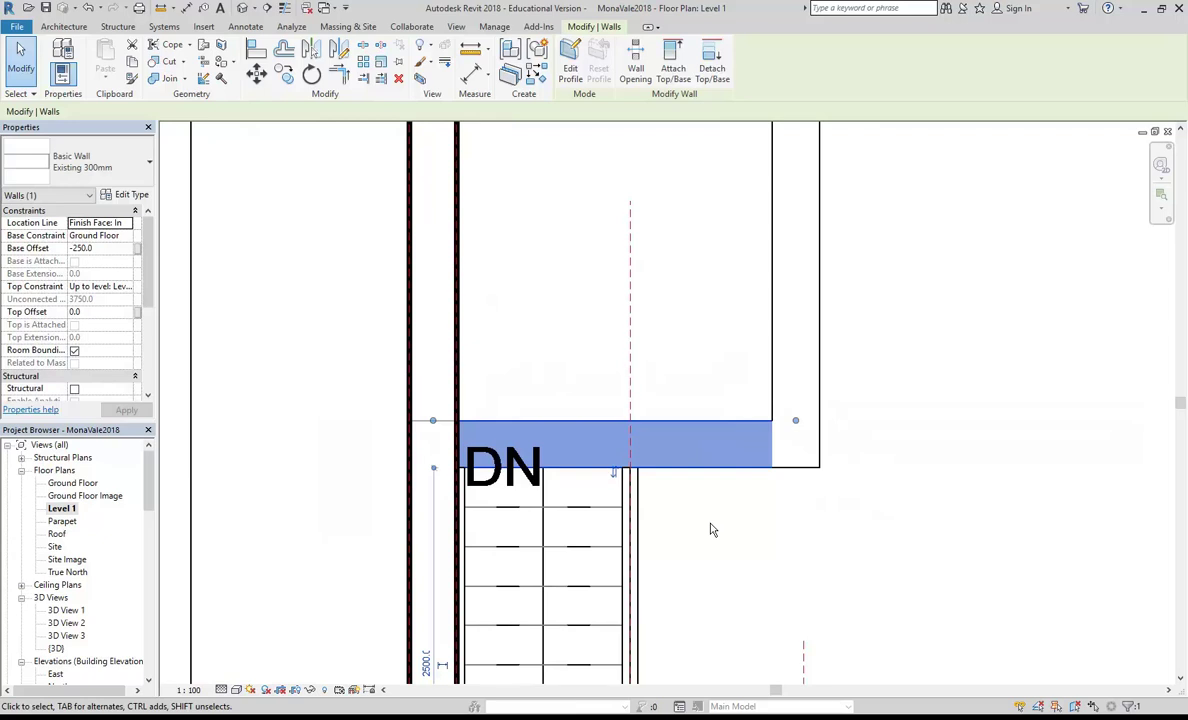
click(711, 526)
middle_drag(711, 526, 716, 354)
scroll(651, 323, down, 3)
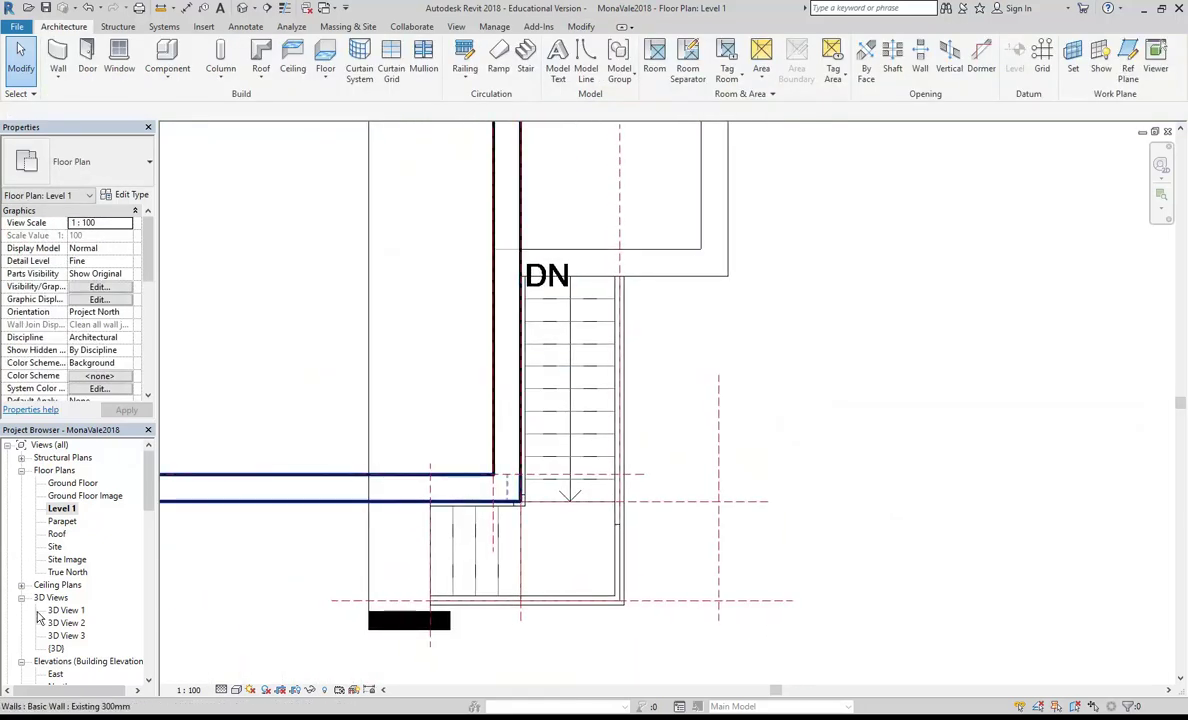
- In the 3D view, lower the top of the short wall at the stair to a top offset of about -588 mm
double_click(56, 649)
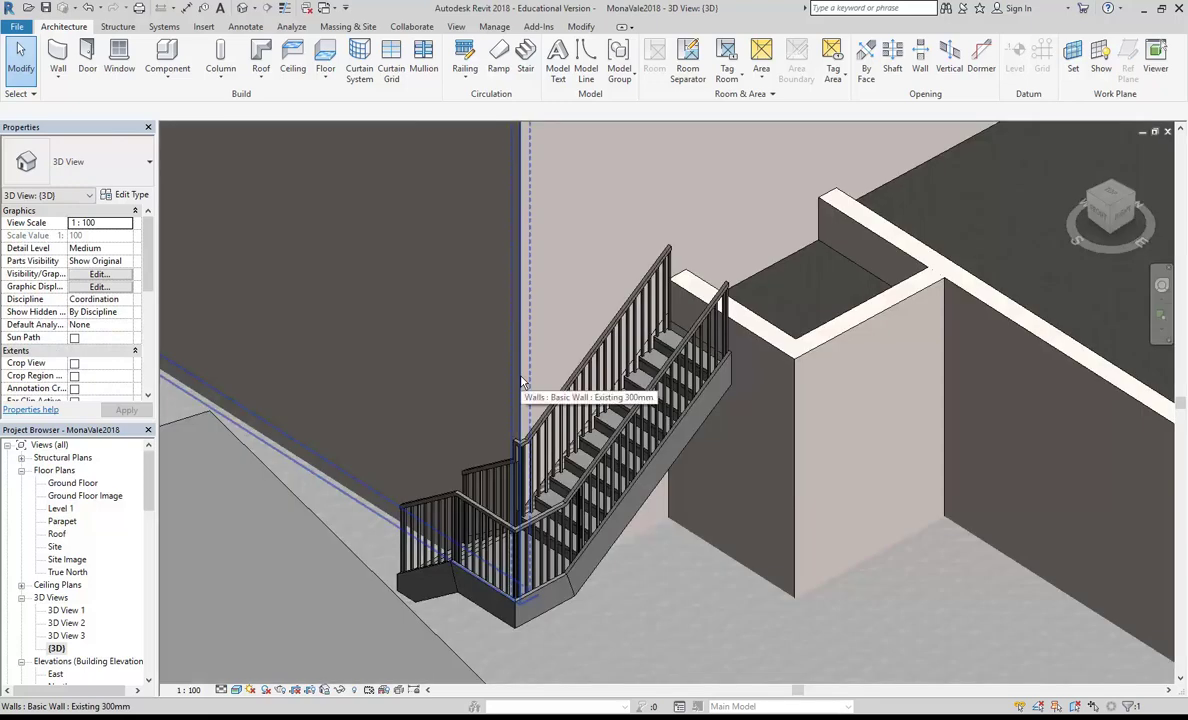
mouse_move(690, 396)
shift+middle_down()
mouse_move(679, 387)
mouse_move(726, 389)
mouse_move(700, 378)
shift+middle_up()
scroll(700, 378, up, 2)
click(693, 300)
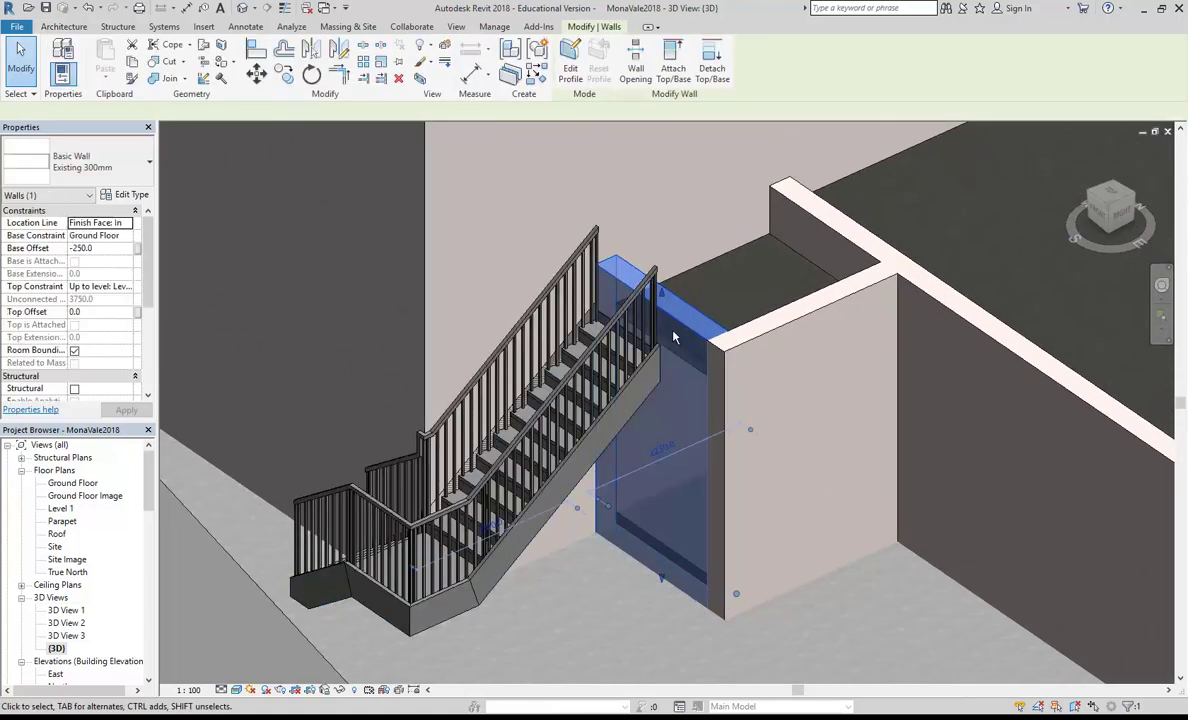
scroll(690, 300, up, 2)
drag(661, 299, 671, 410)
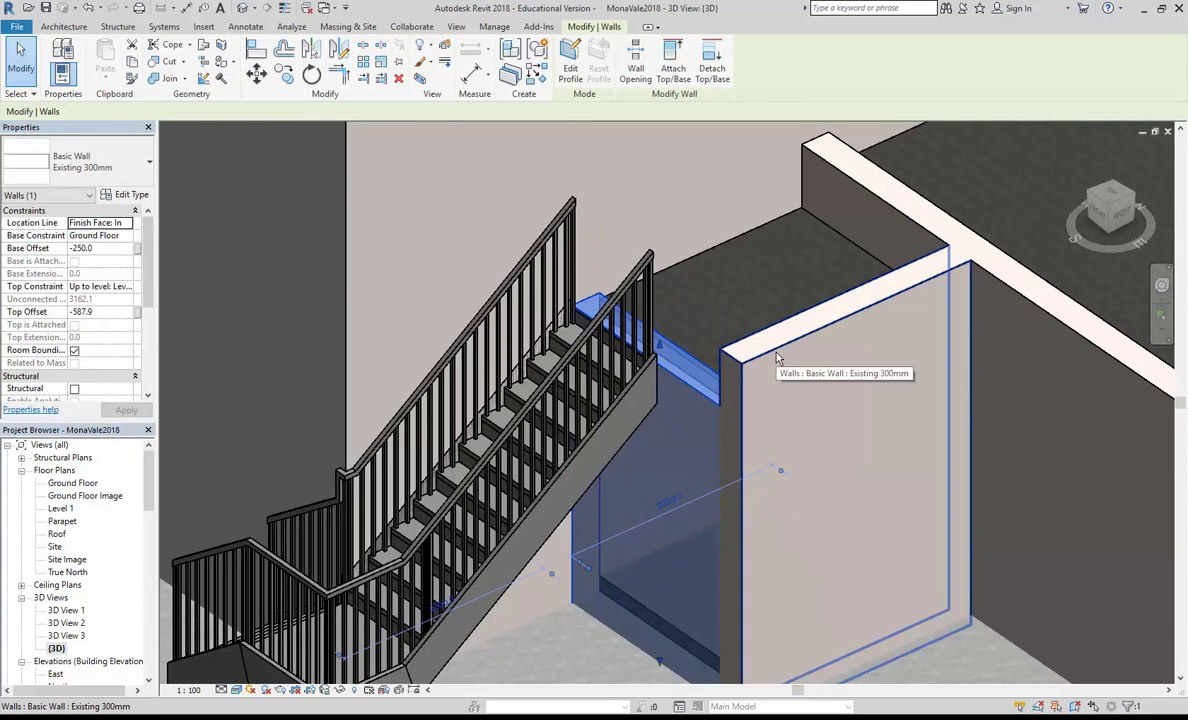
scroll(750, 370, up, 5)
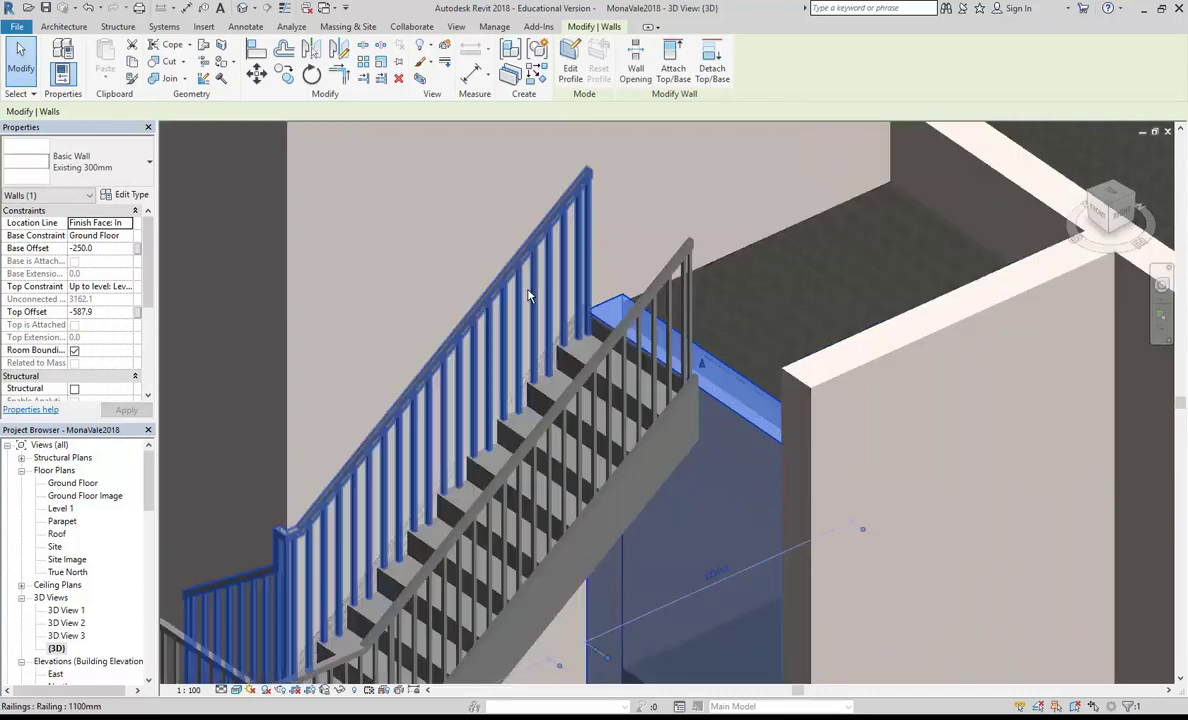
scroll(745, 375, down, 2)
middle_drag(745, 375, 512, 313)
scroll(560, 298, down, 2)
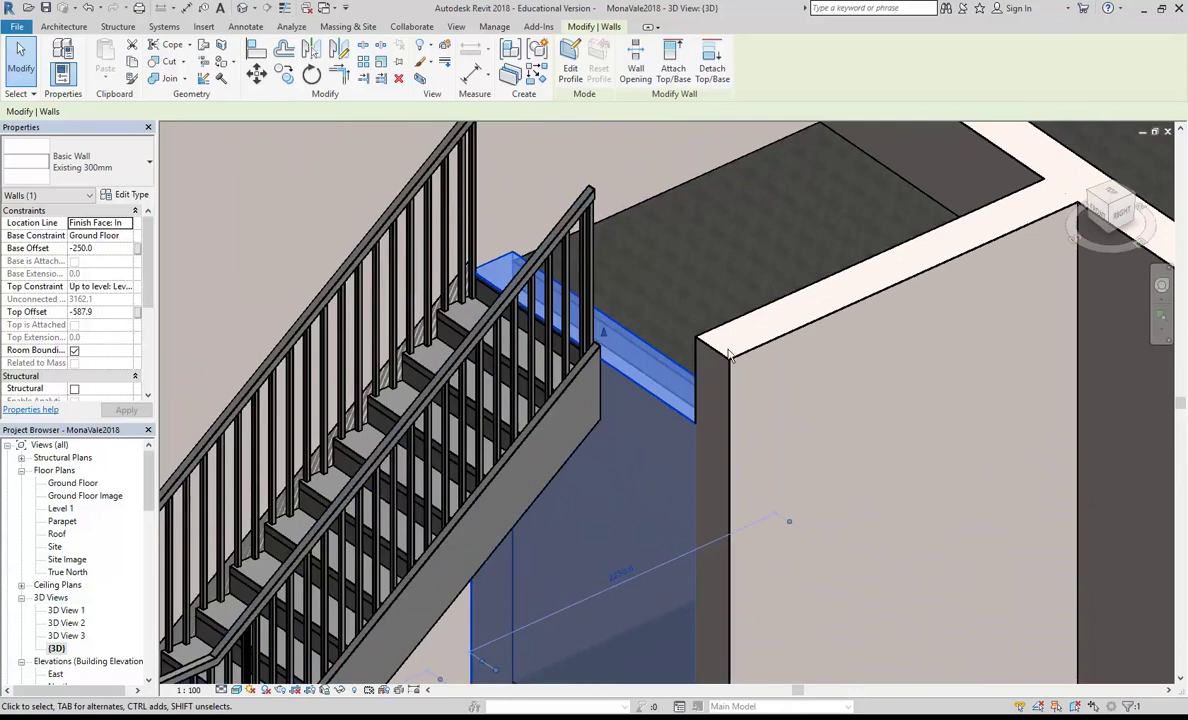
scroll(731, 357, down, 2)
- Lower the top of the adjoining side wall to match the lowered wall at the stair
click(732, 357)
drag(811, 306, 820, 360)
click(700, 309)
scroll(669, 374, up, 2)
scroll(669, 374, down, 3)
middle_drag(669, 374, 705, 332)
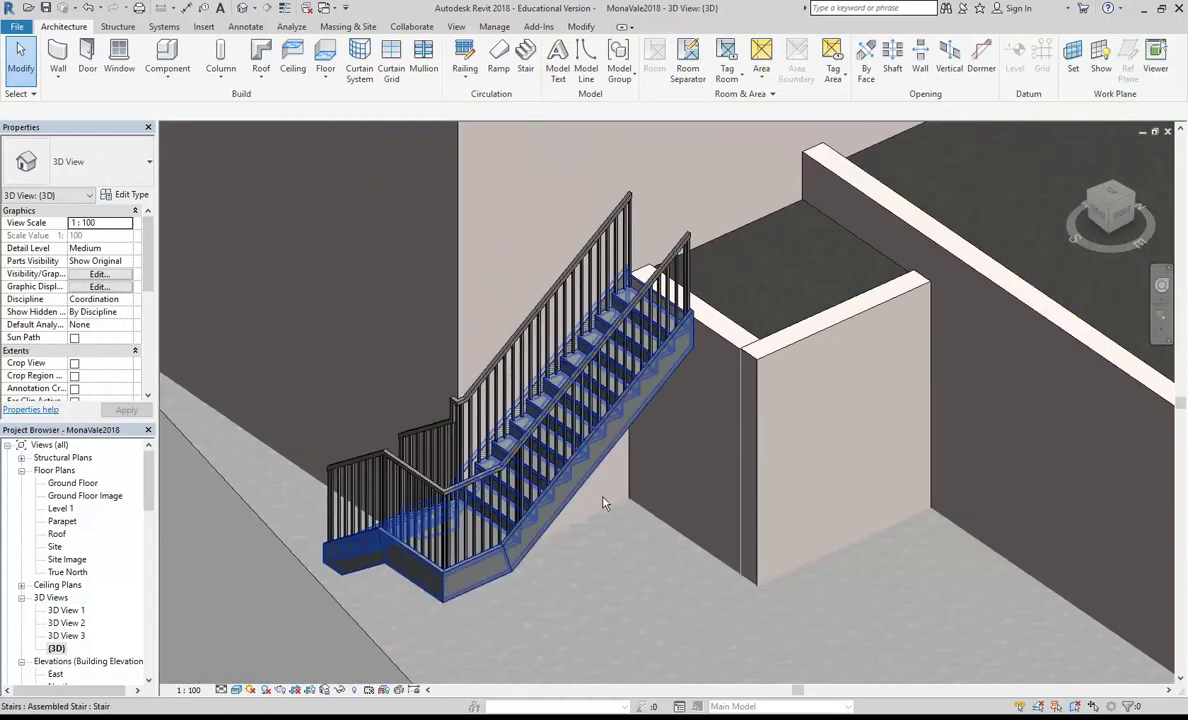
- Check the stair's level constraints in its properties, then open the Section 1 view
click(574, 507)
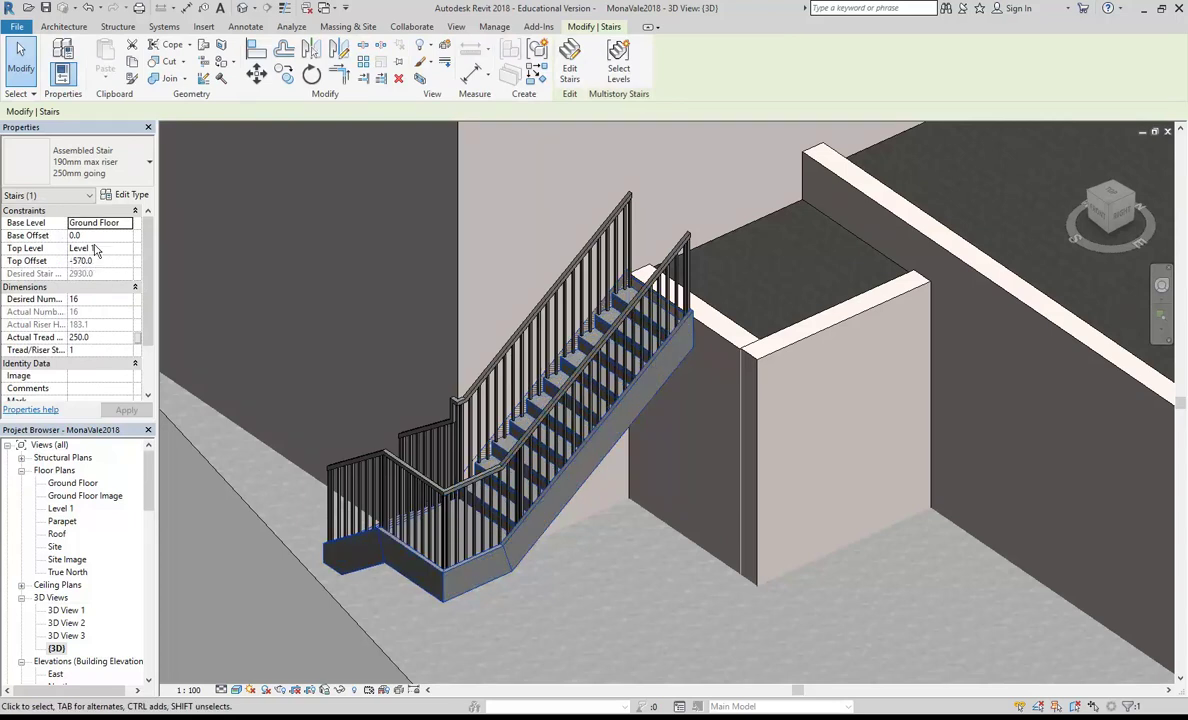
key(Escape)
scroll(136, 481, down, 4)
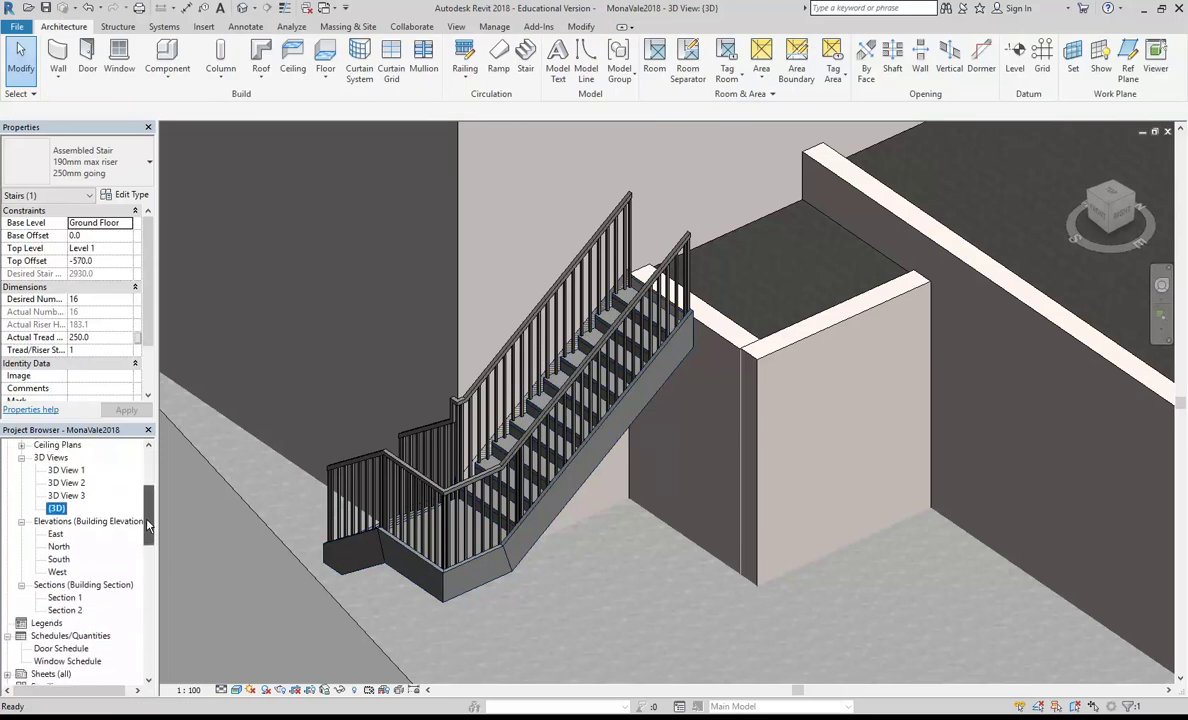
double_click(70, 597)
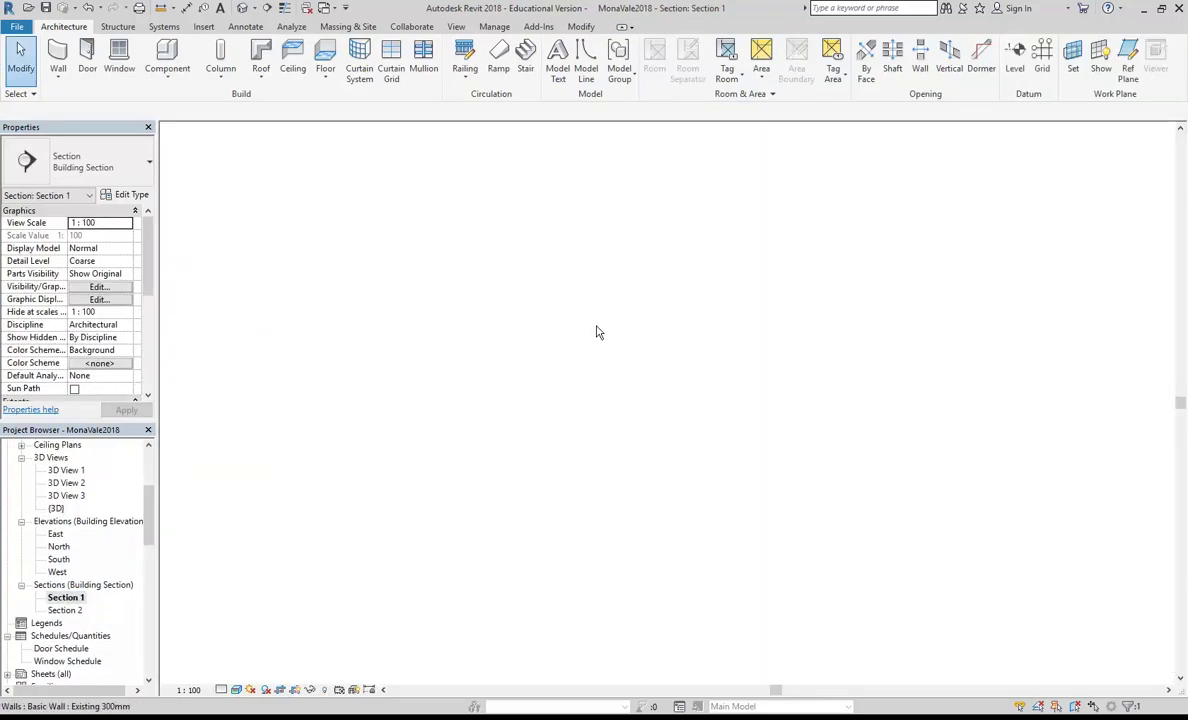
scroll(538, 304, down, 1)
middle_drag(539, 304, 615, 348)
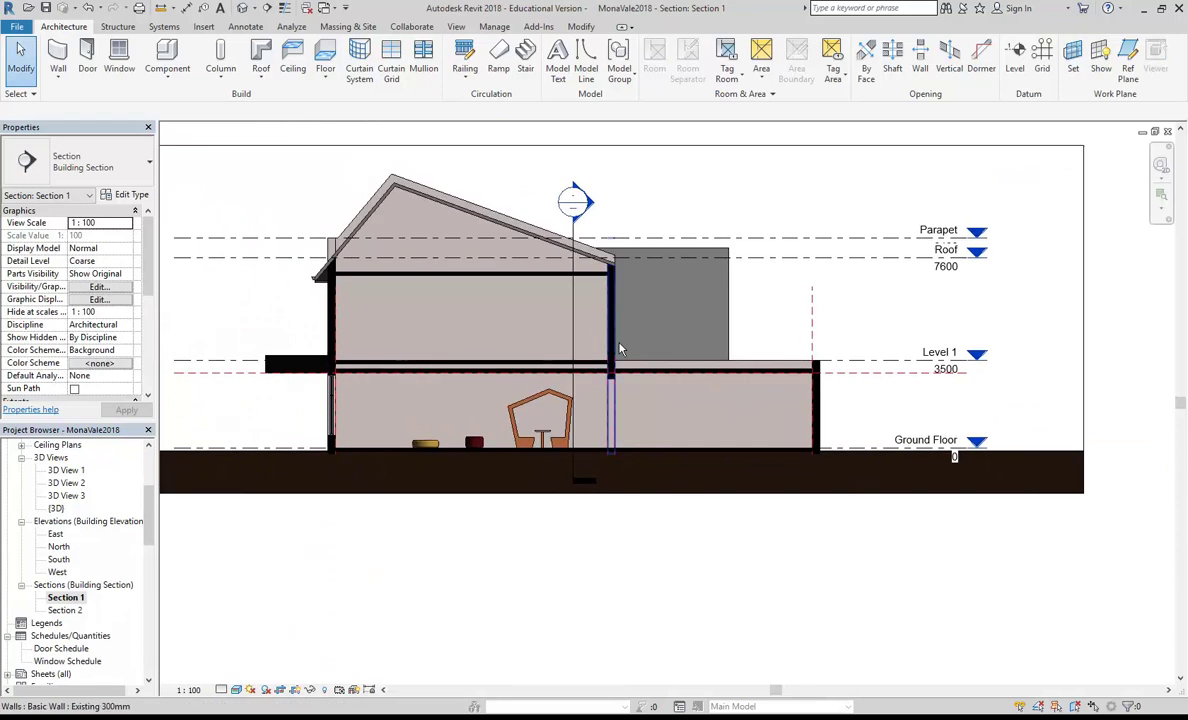
- Draw a new level between Ground Floor and Level 1 at about 2400 mm, with its ends aligned to the existing levels
click(1014, 56)
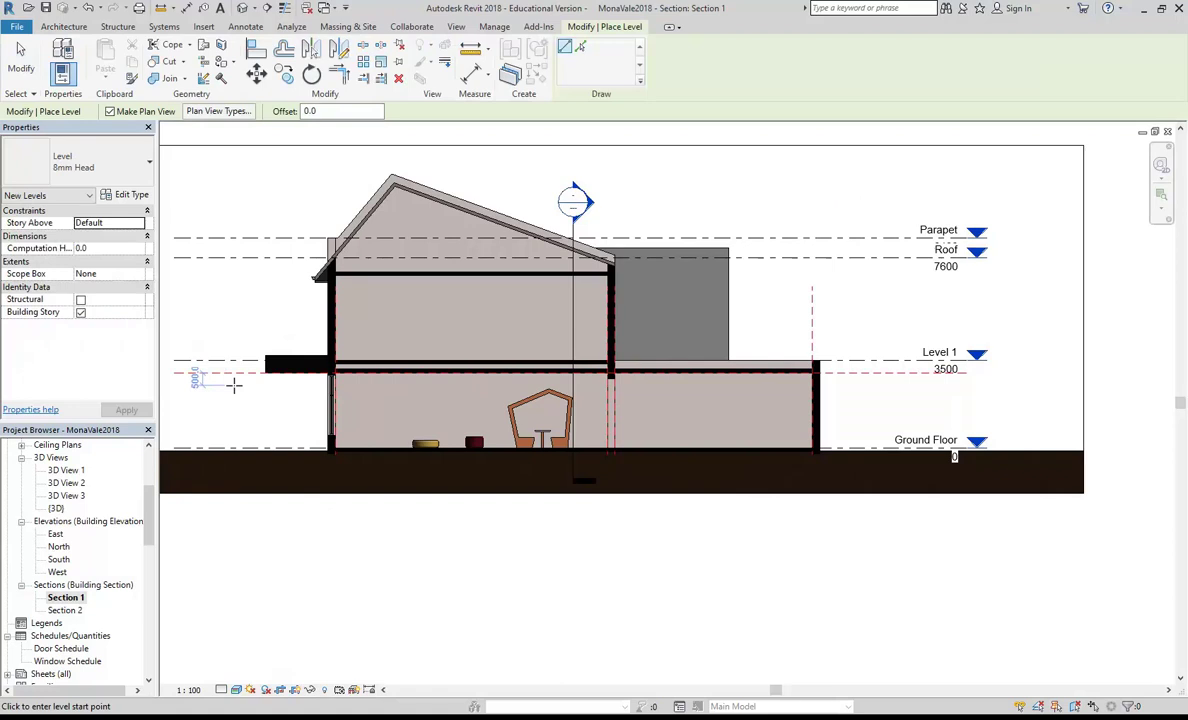
middle_drag(232, 384, 266, 386)
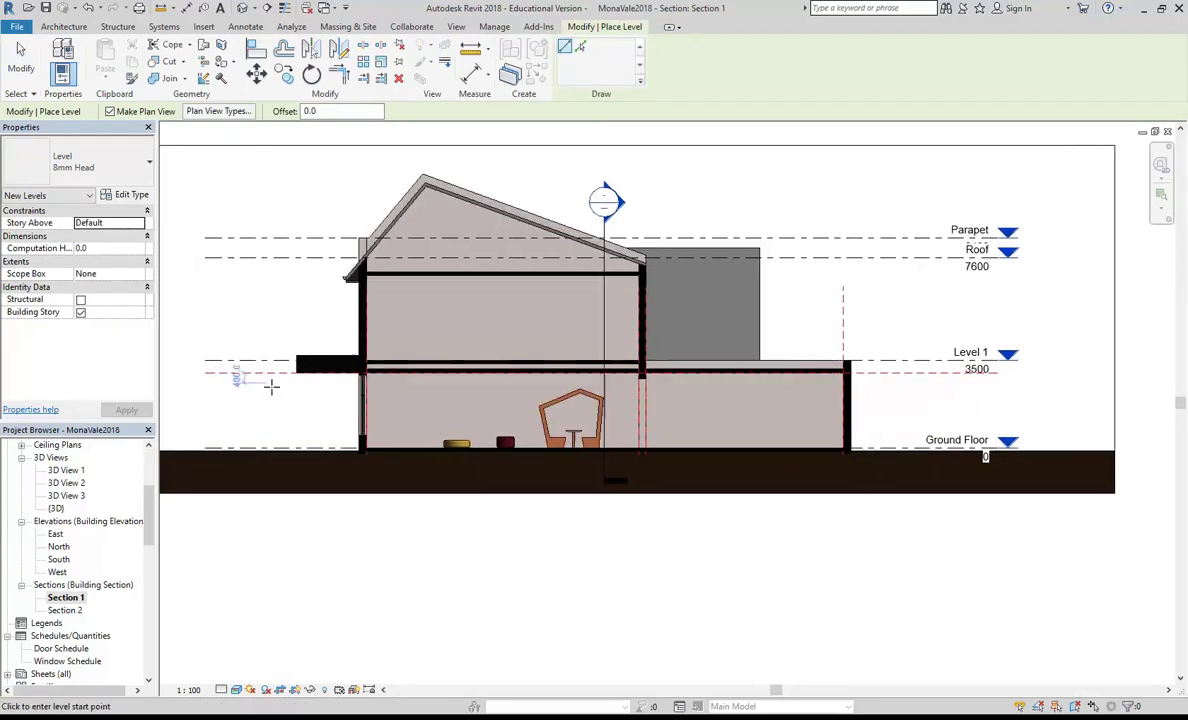
click(205, 387)
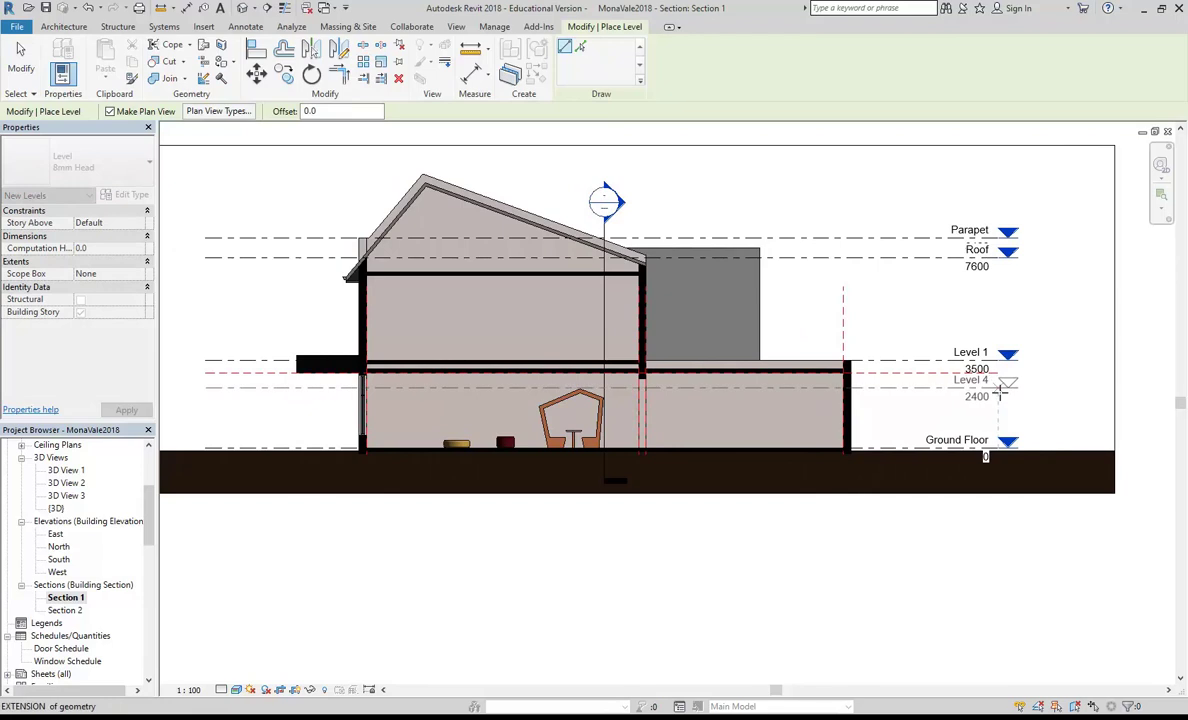
click(1001, 388)
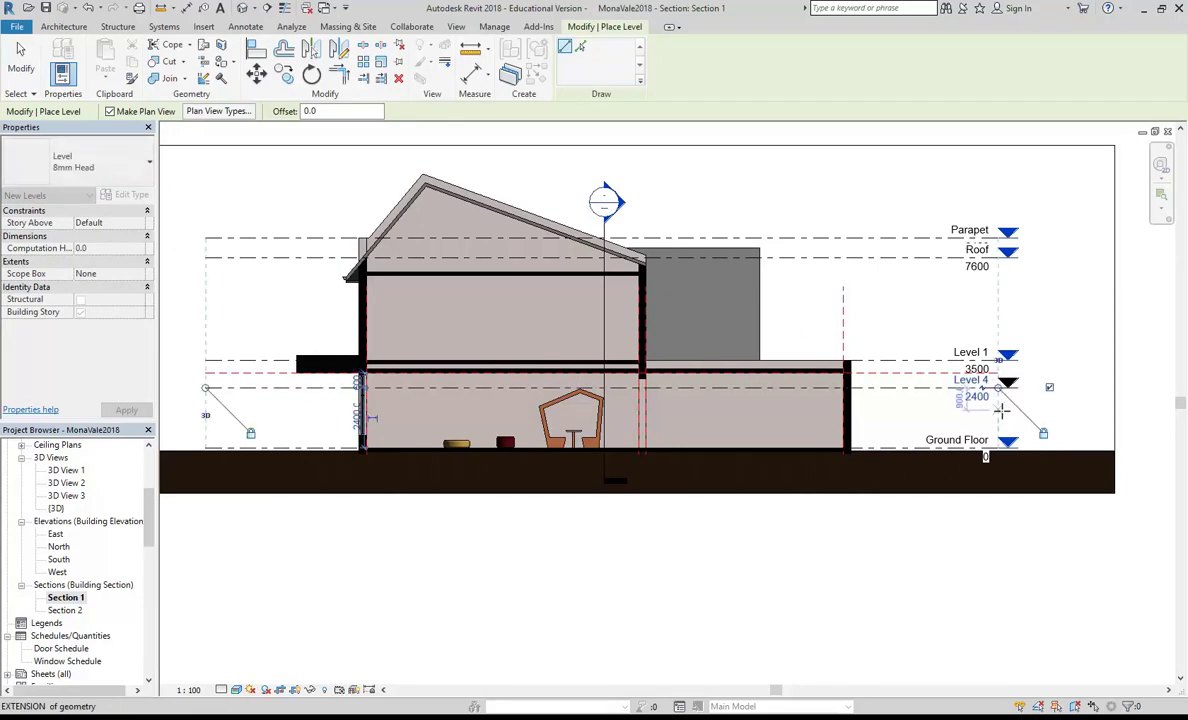
- Rename the new level as Top of Stair, renaming its corresponding views too, and finish placing levels
scroll(679, 493, up, 4)
scroll(620, 456, up, 2)
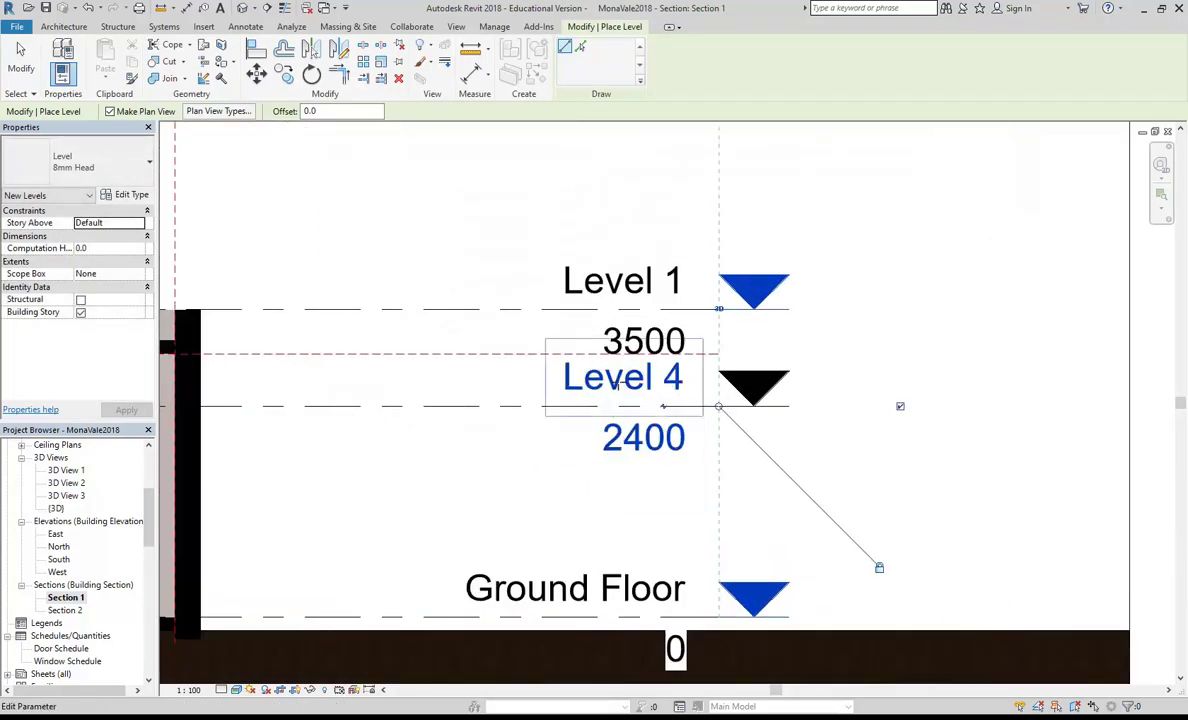
click(622, 386)
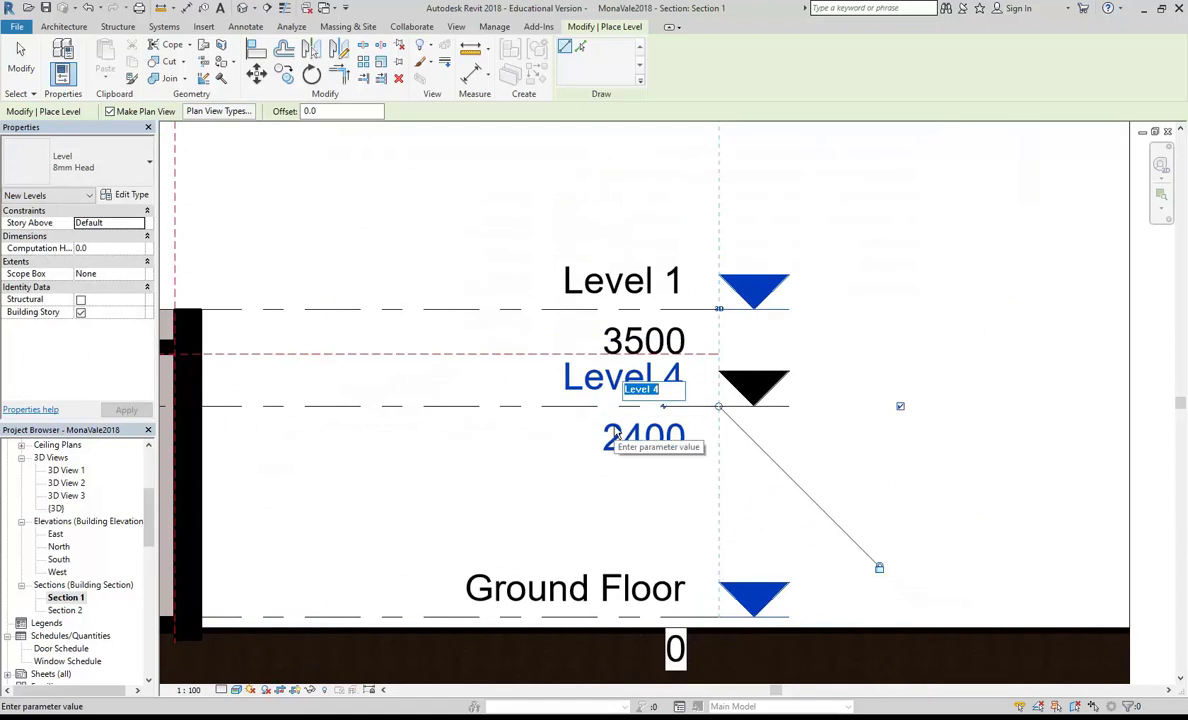
text(Top of Stair)
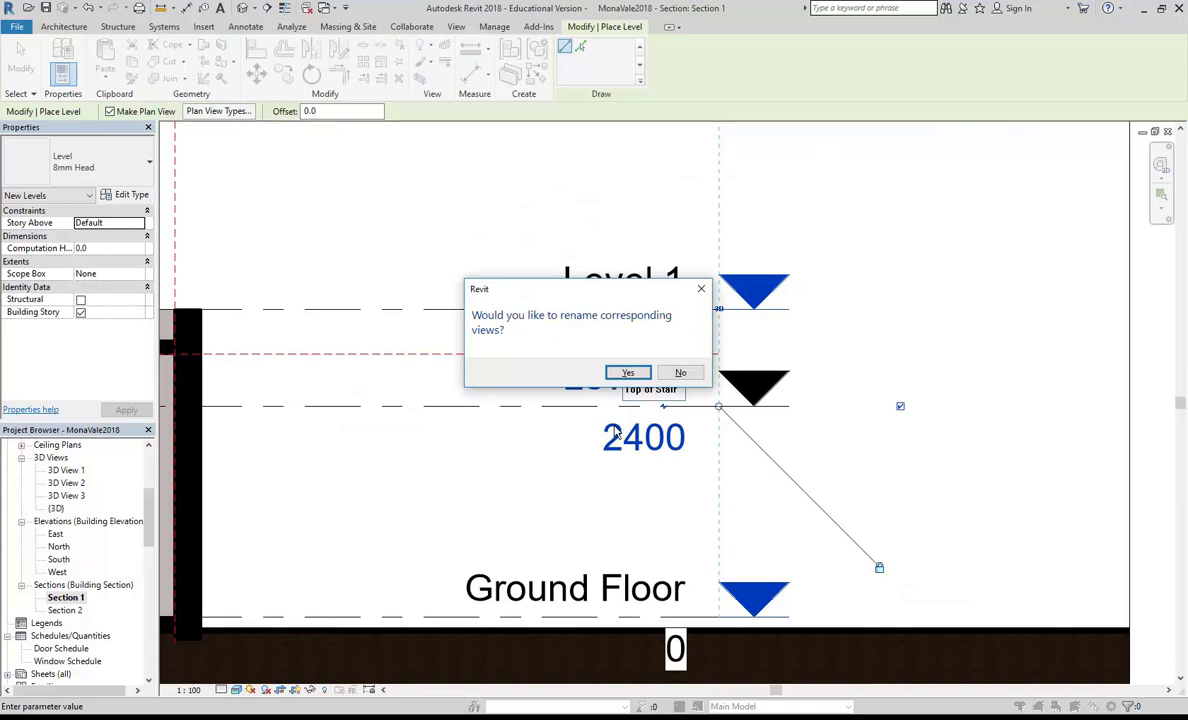
click(628, 372)
scroll(559, 474, down, 2)
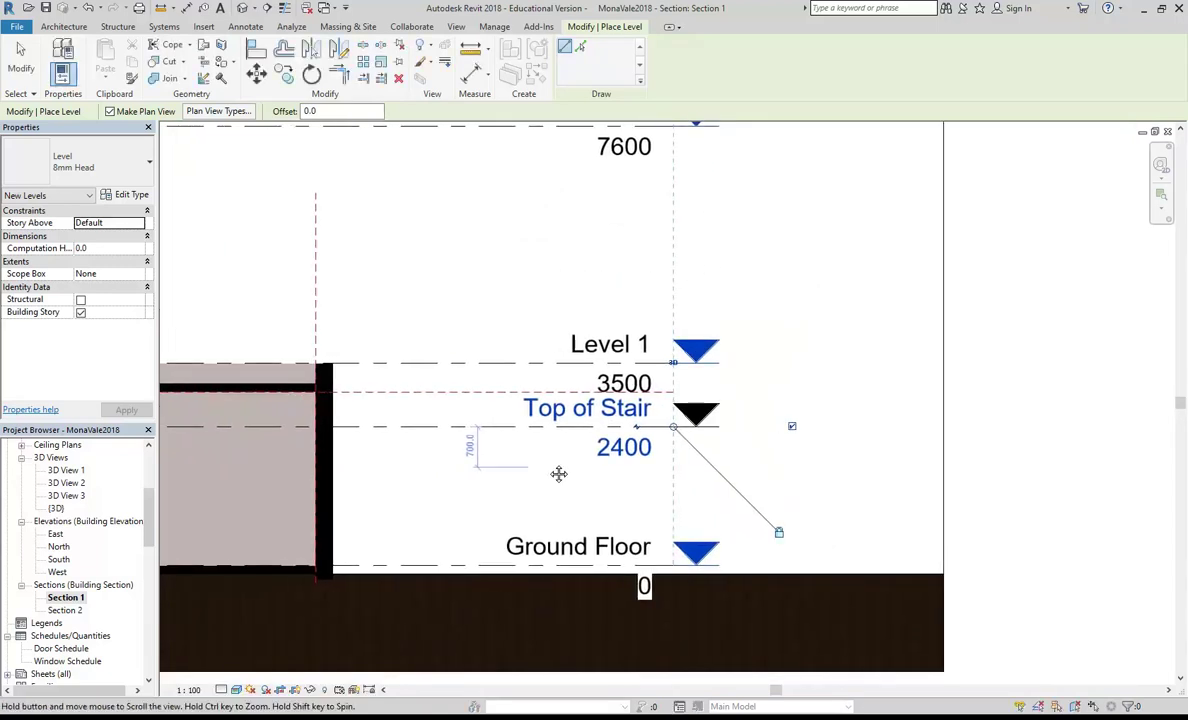
scroll(559, 474, up, 3)
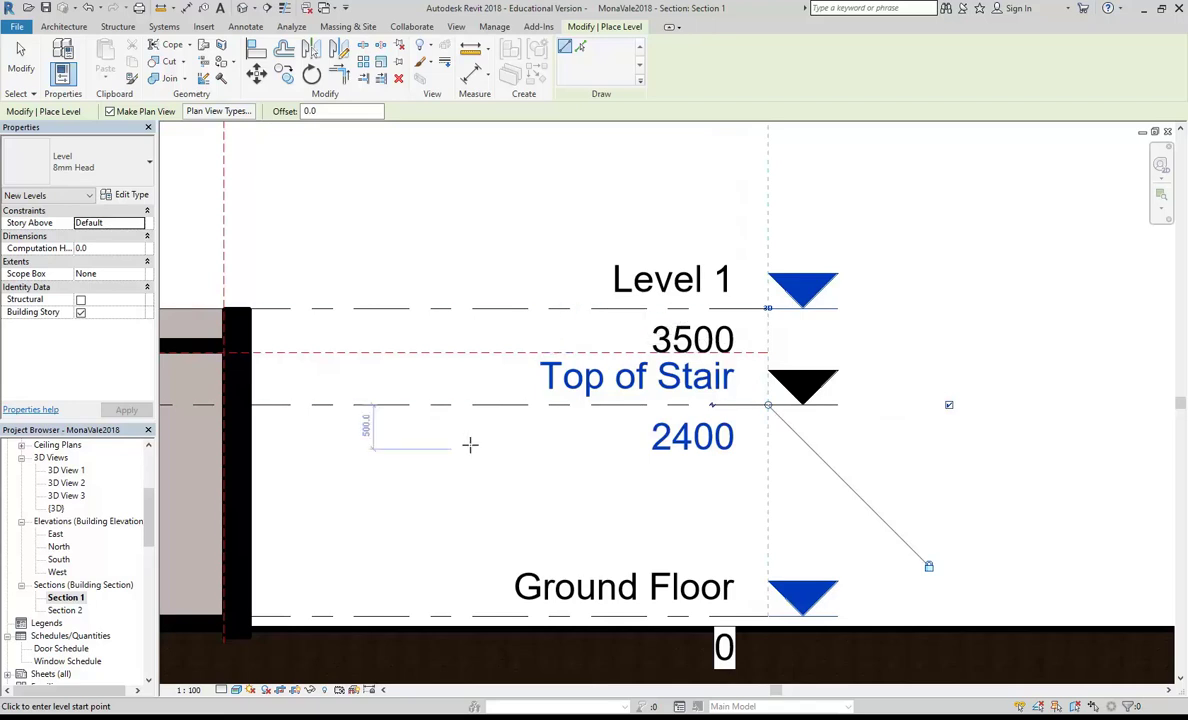
key(Escape)
key(Escape)
- Set the elevation of the Top of Stair level to 2930
click(460, 413)
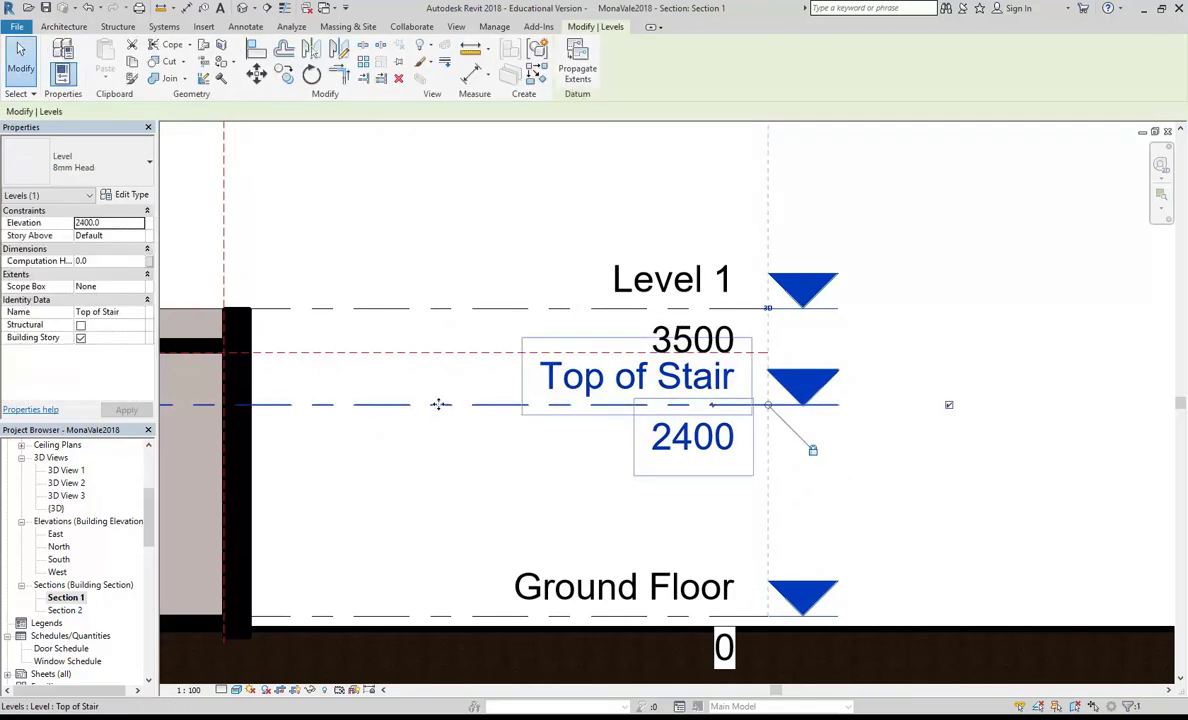
click(677, 445)
text(2)
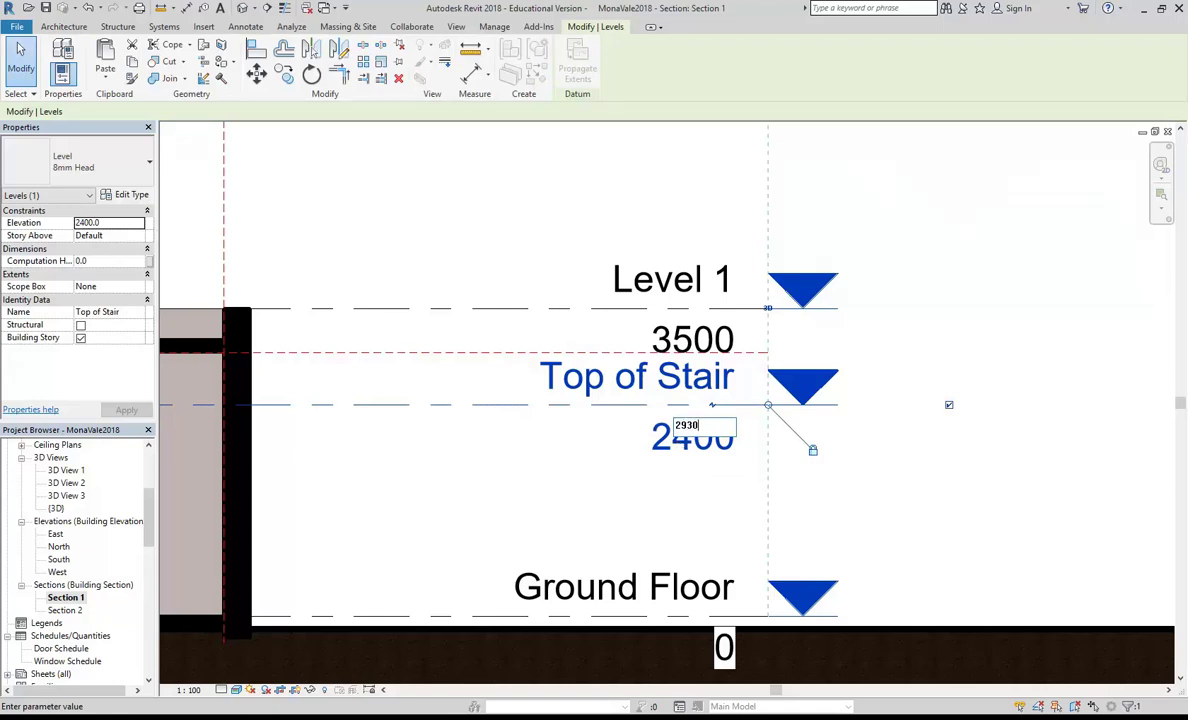
text(930)
key(Return)
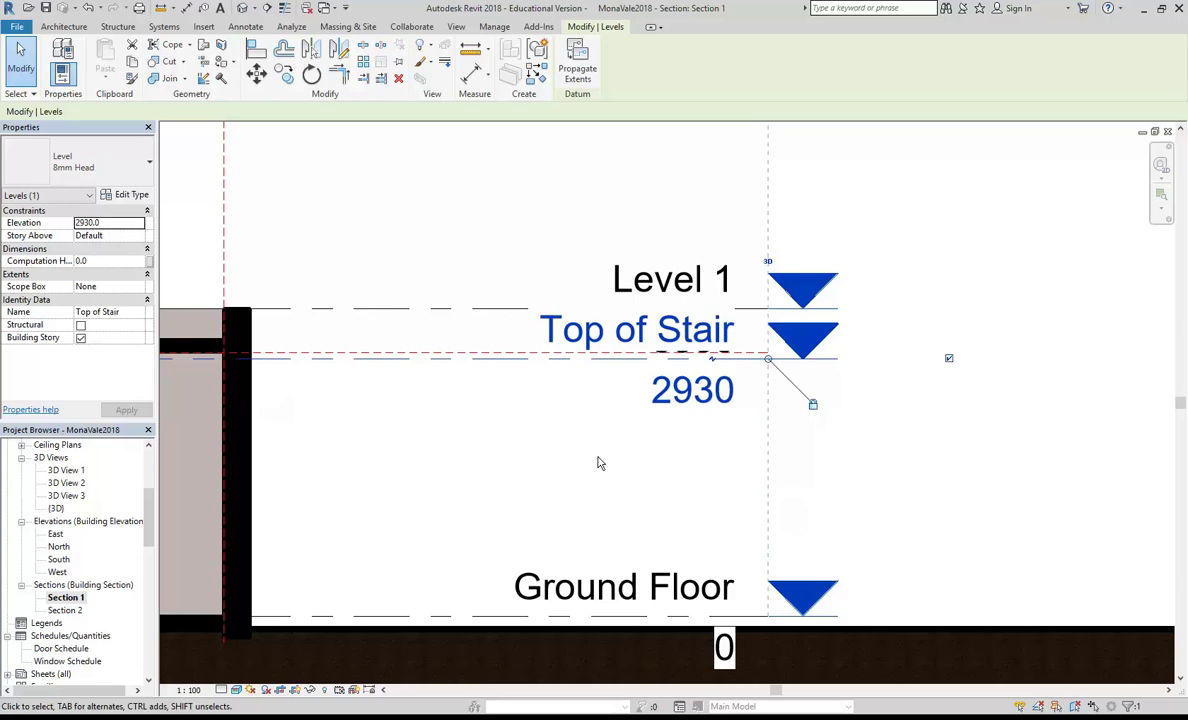
click(565, 484)
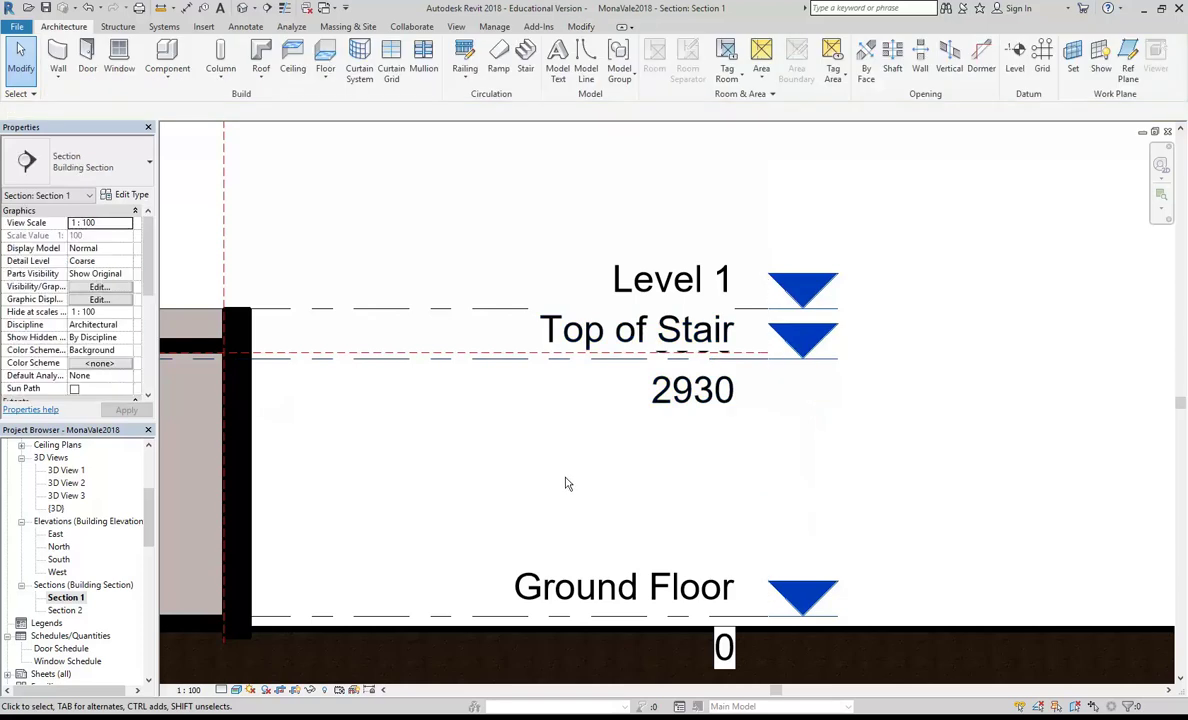
- Set the scale of the Section 1 view to 1:50 and check the level labels
click(189, 690)
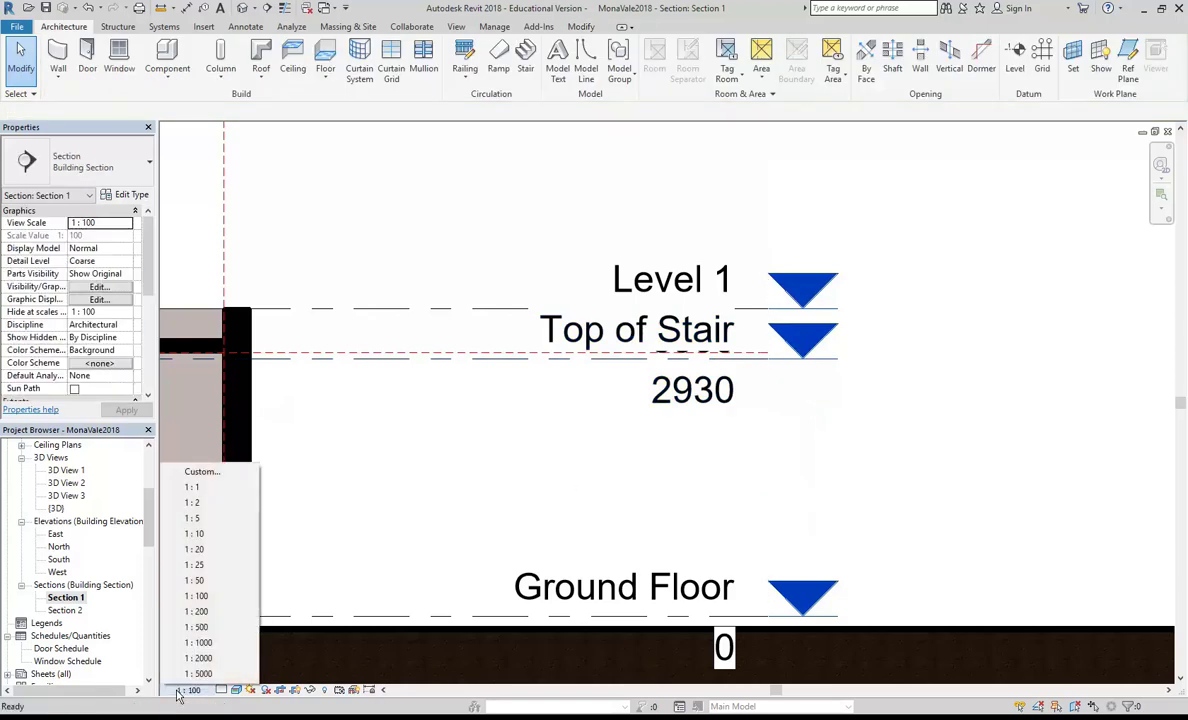
click(196, 581)
middle_drag(668, 424, 855, 424)
scroll(684, 450, down, 2)
middle_drag(684, 451, 837, 440)
scroll(722, 479, down, 3)
middle_drag(746, 470, 892, 411)
scroll(829, 440, down, 2)
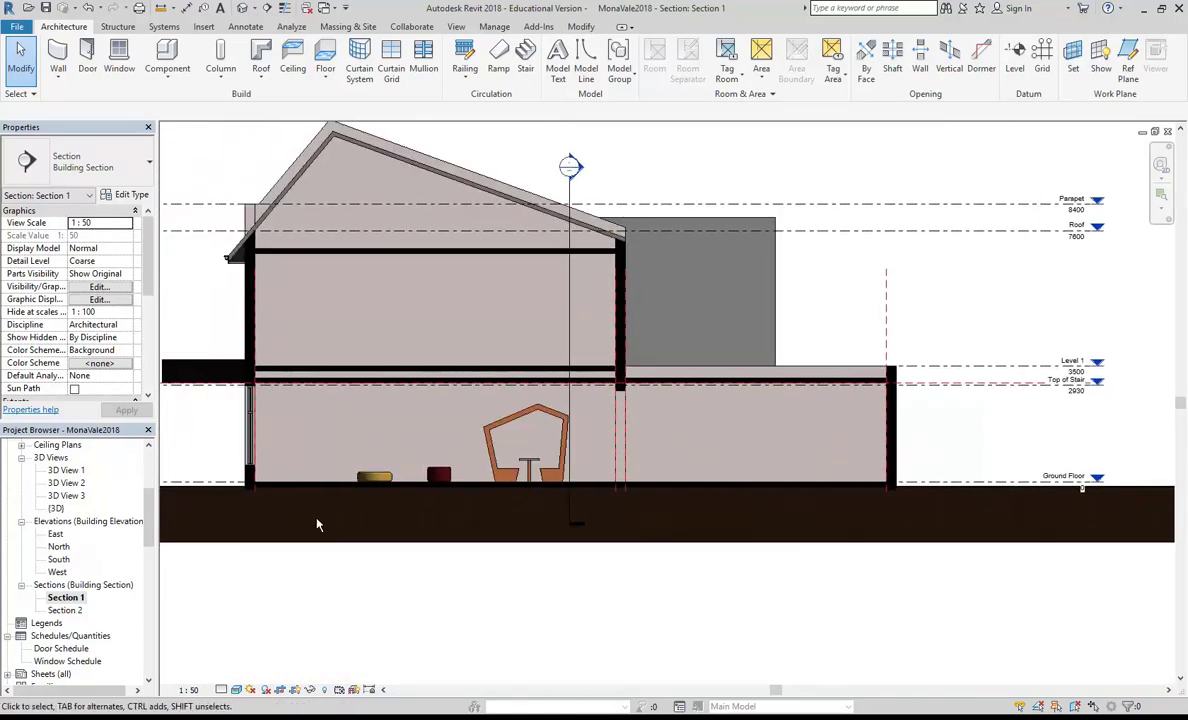
- In the {3D} view, set the stair's top level to Top of Stair with a top offset of 0
double_click(58, 509)
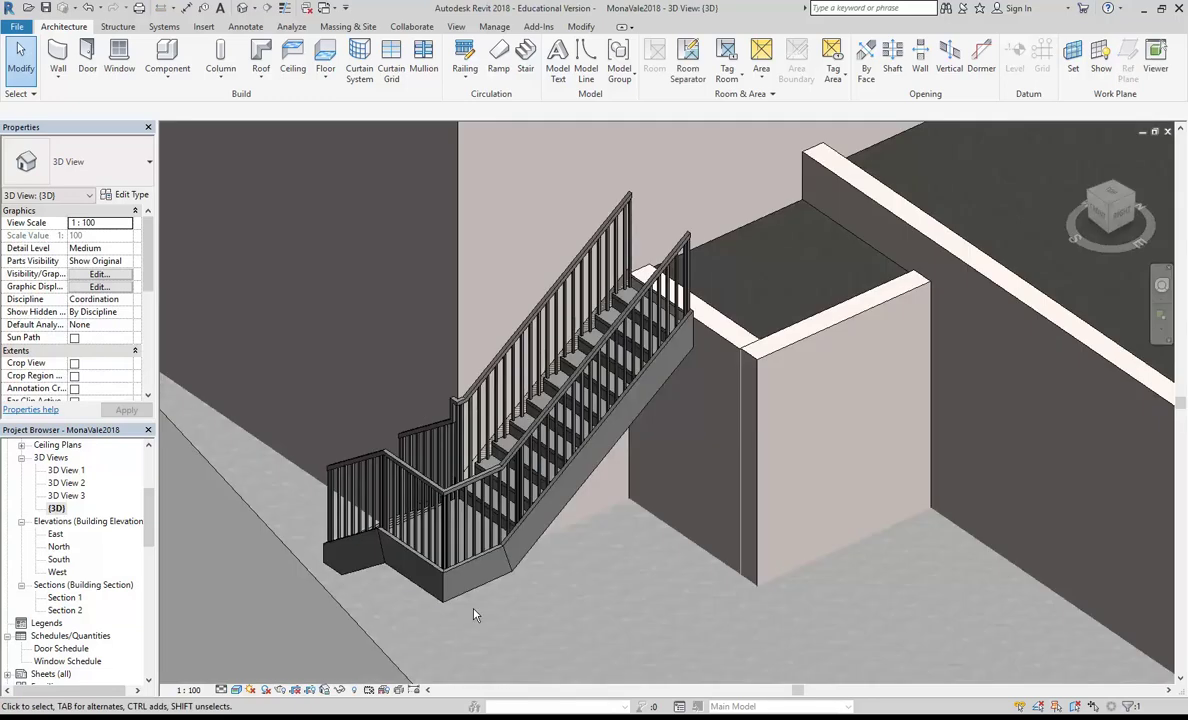
click(450, 592)
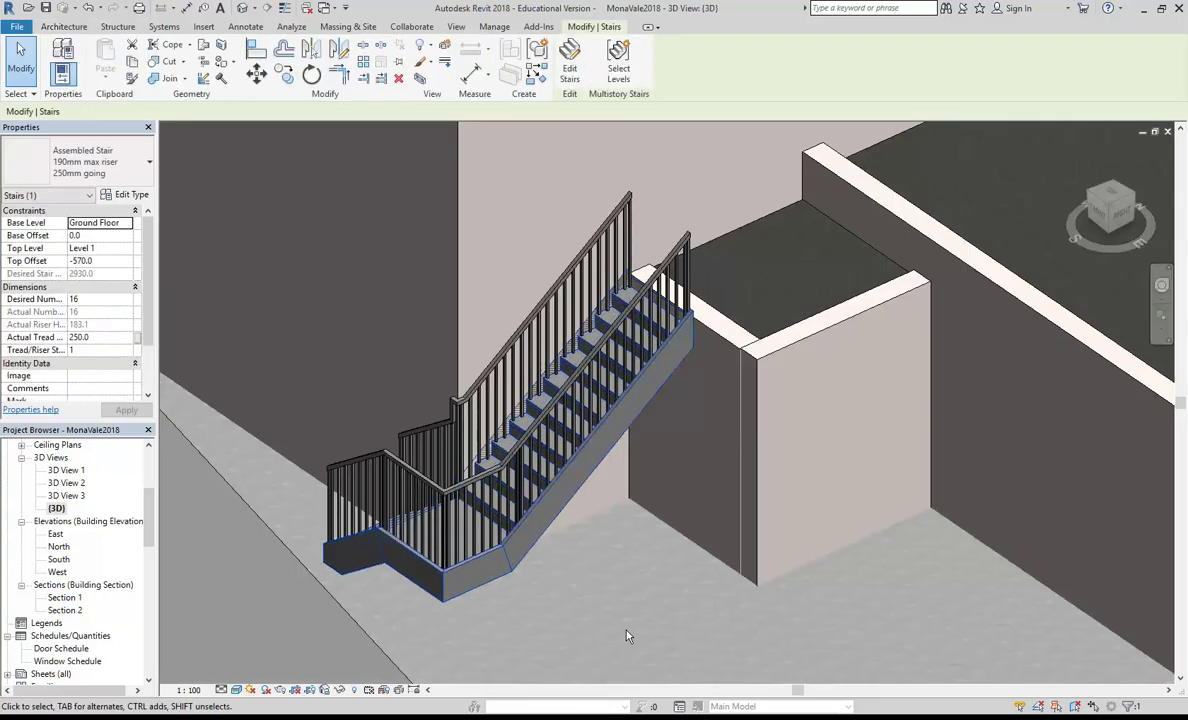
click(126, 248)
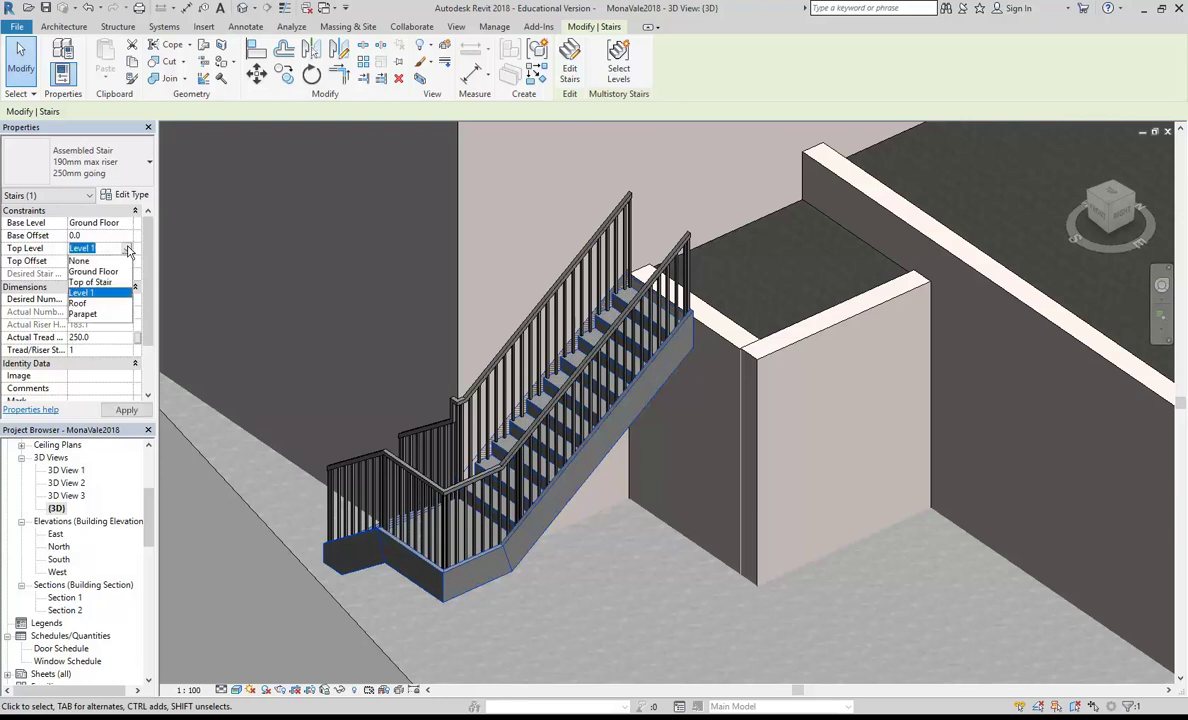
click(89, 282)
click(102, 261)
text(0)
key(Return)
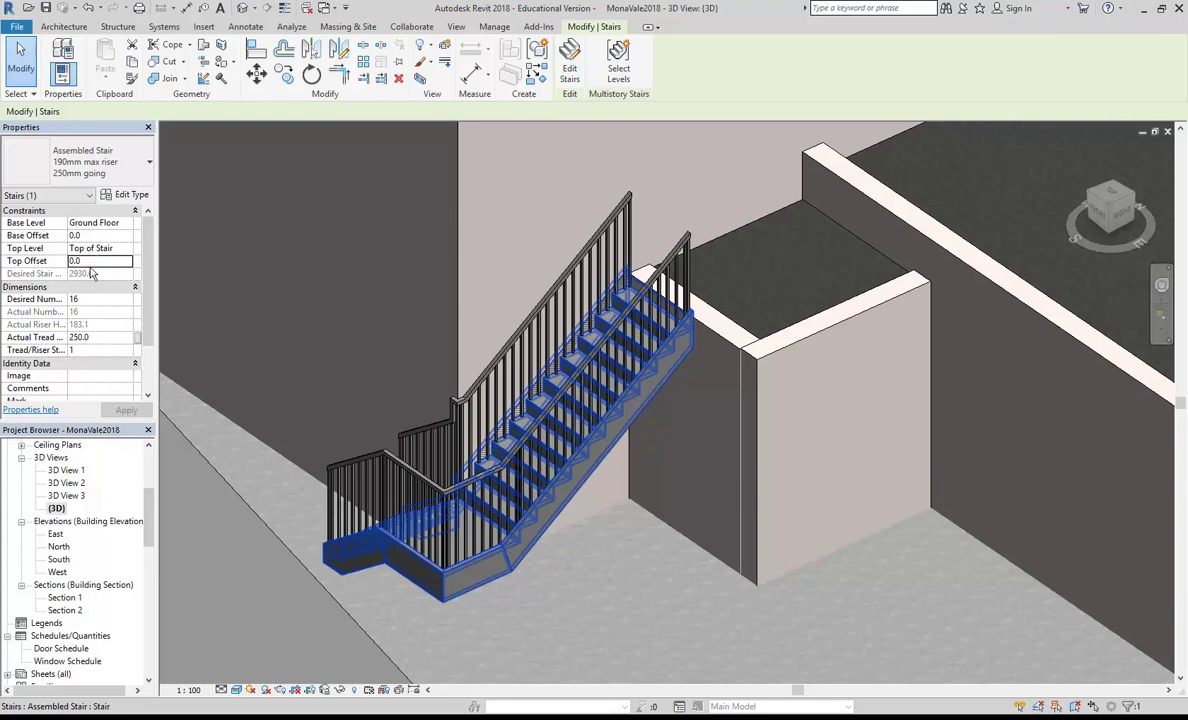
key(Escape)
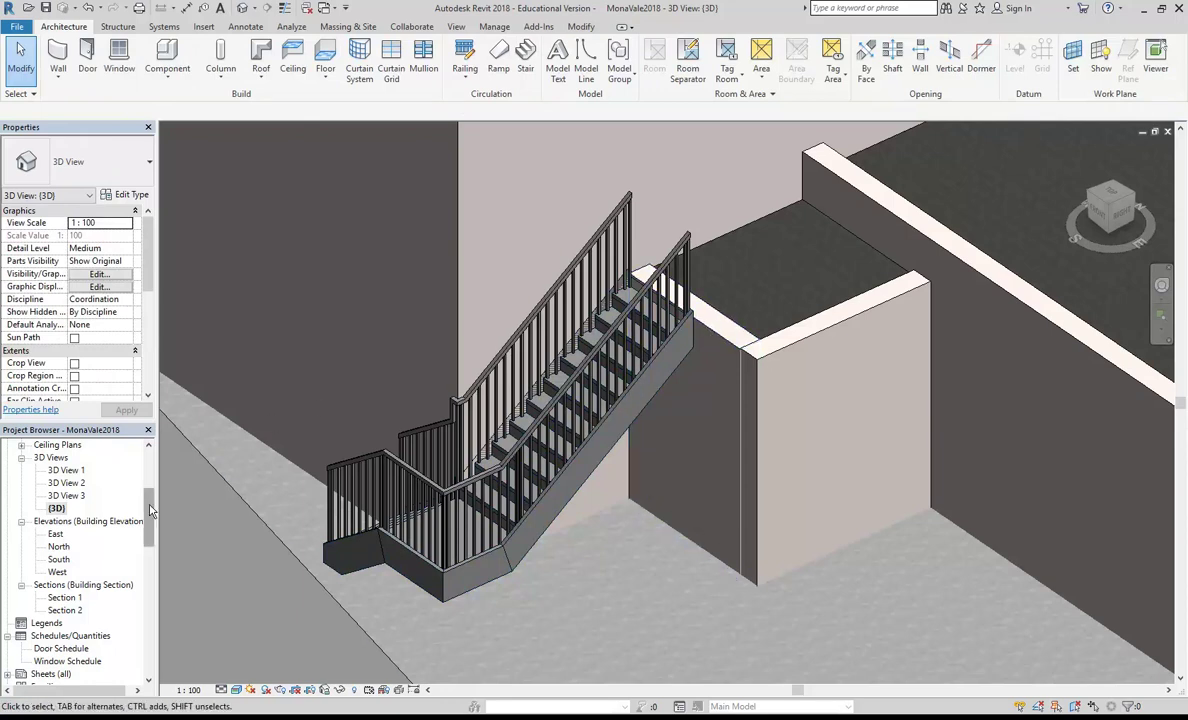
- In the Top of Stair floor plan, set the view range's view depth level to Unlimited
scroll(60, 518, up, 4)
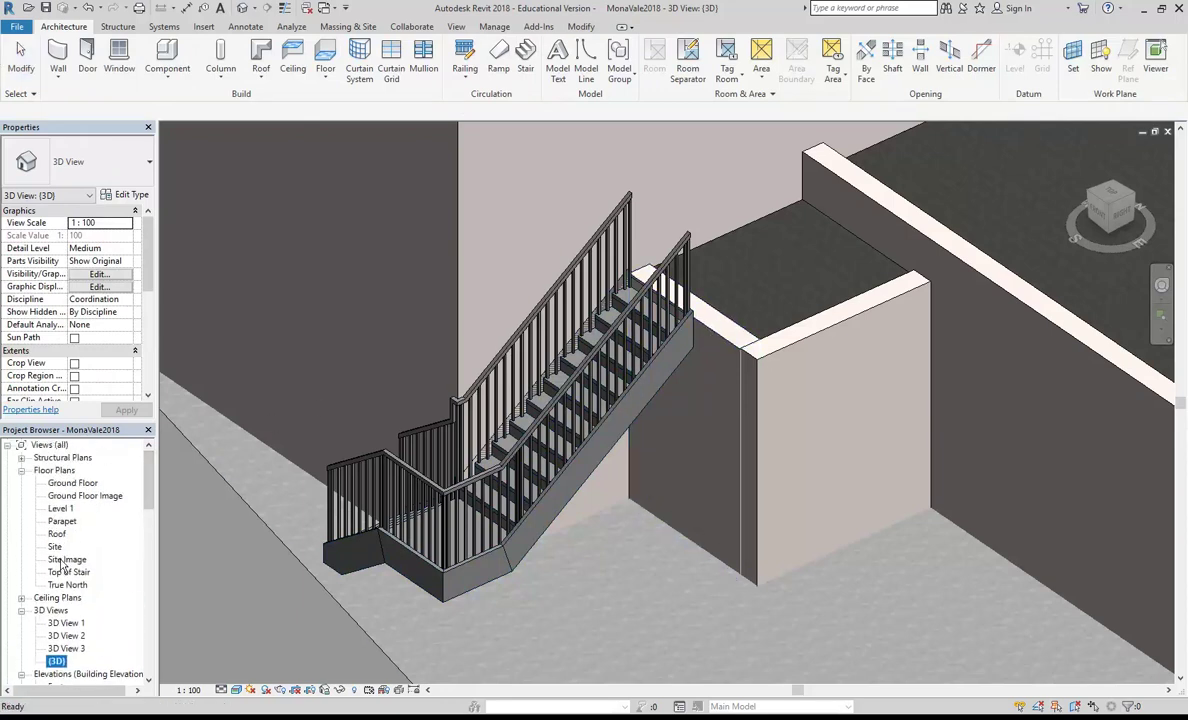
double_click(66, 571)
scroll(645, 325, up, 5)
middle_drag(652, 392, 672, 359)
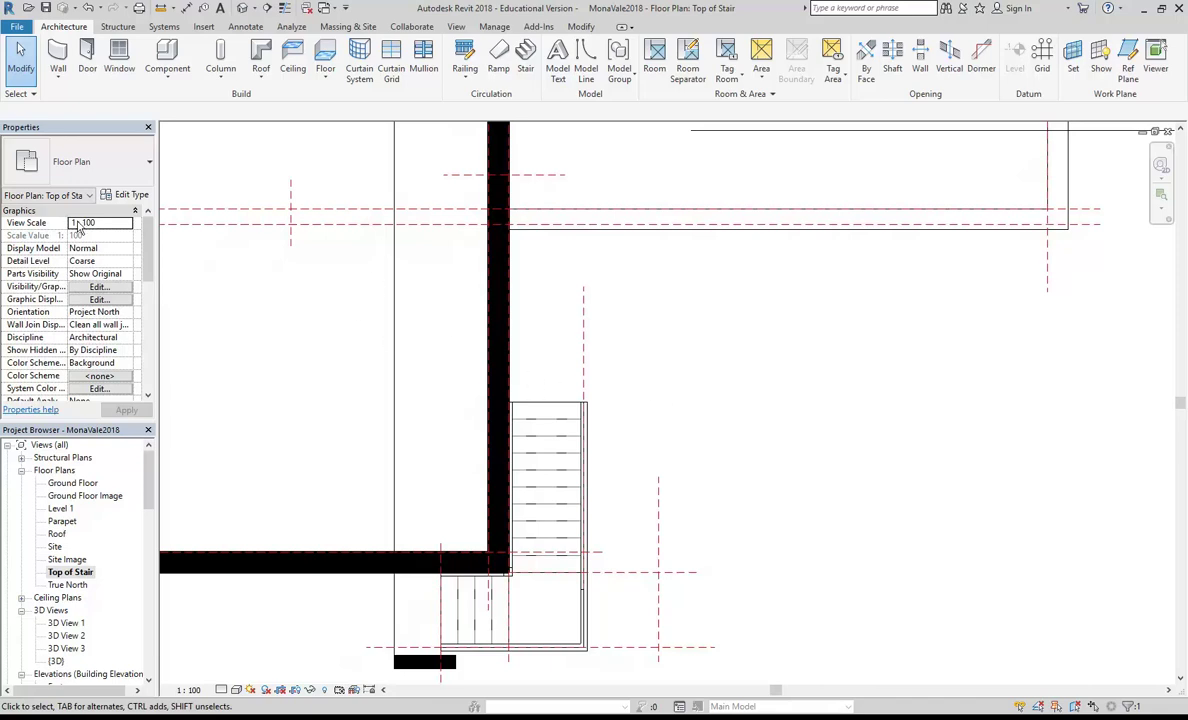
drag(146, 224, 149, 300)
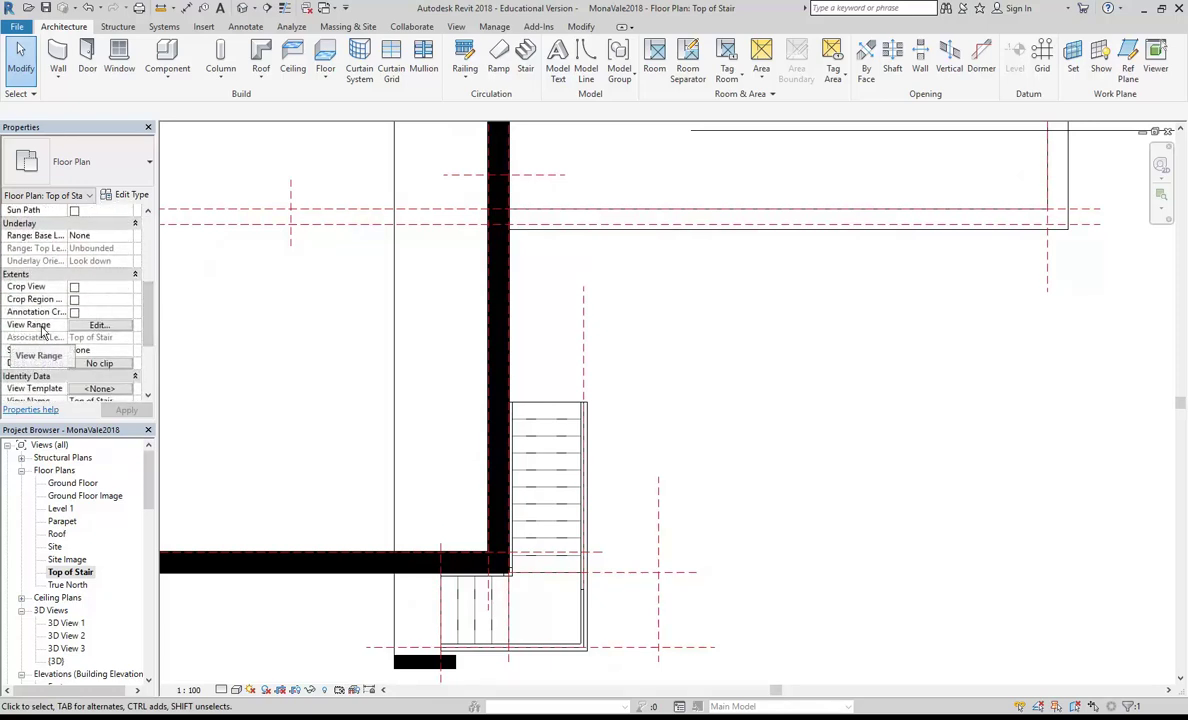
click(97, 326)
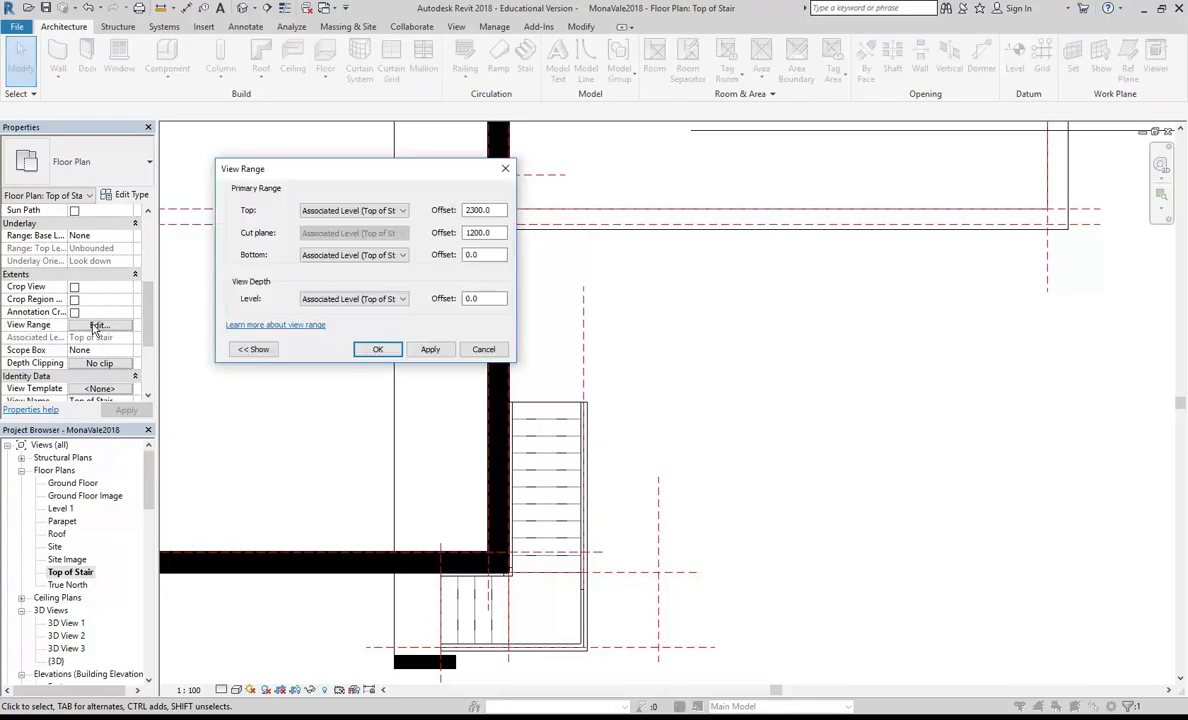
click(378, 304)
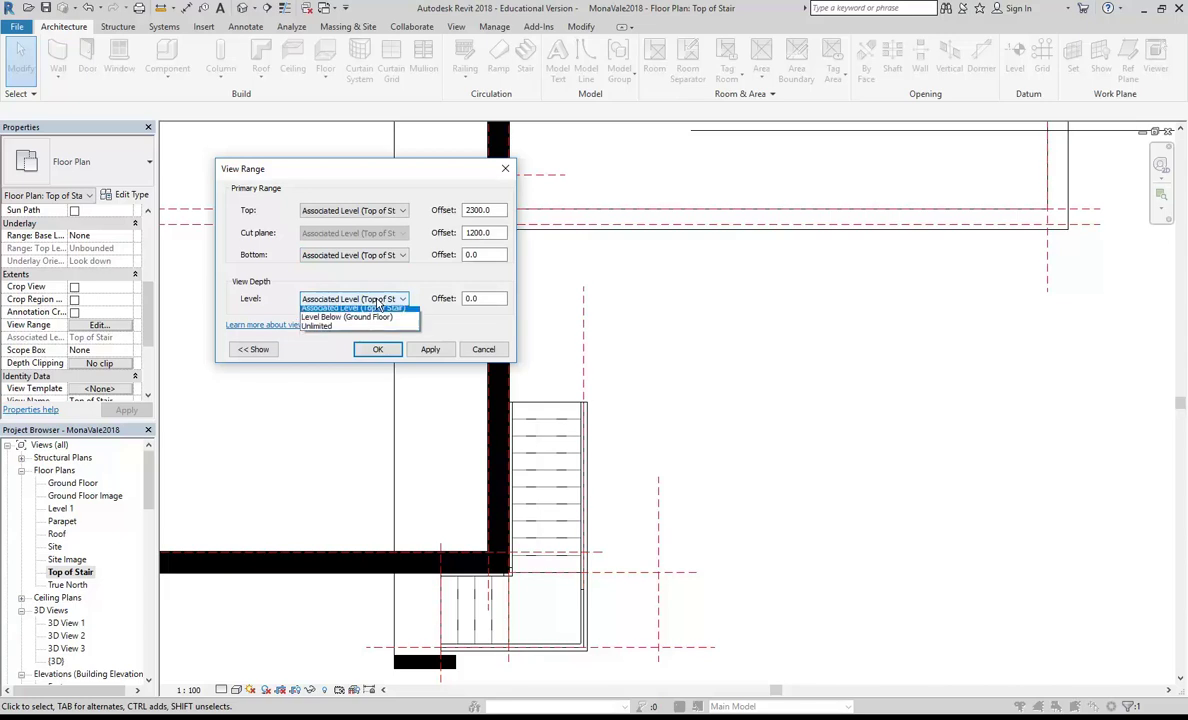
click(326, 333)
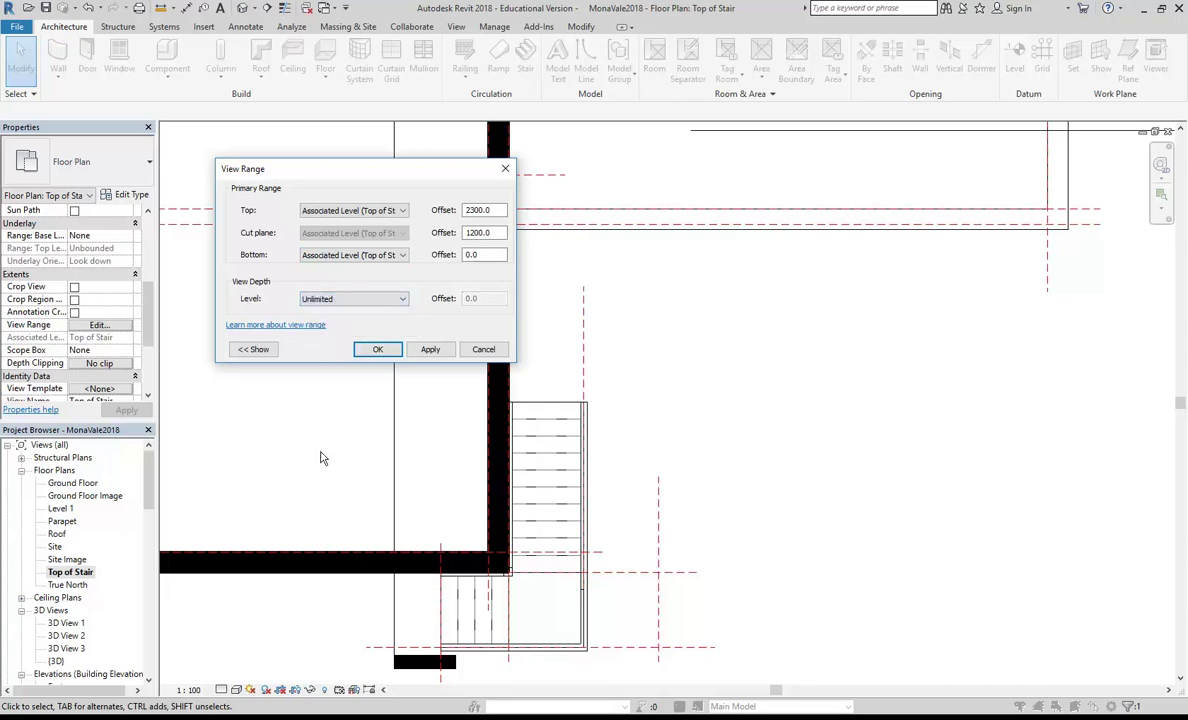
click(378, 349)
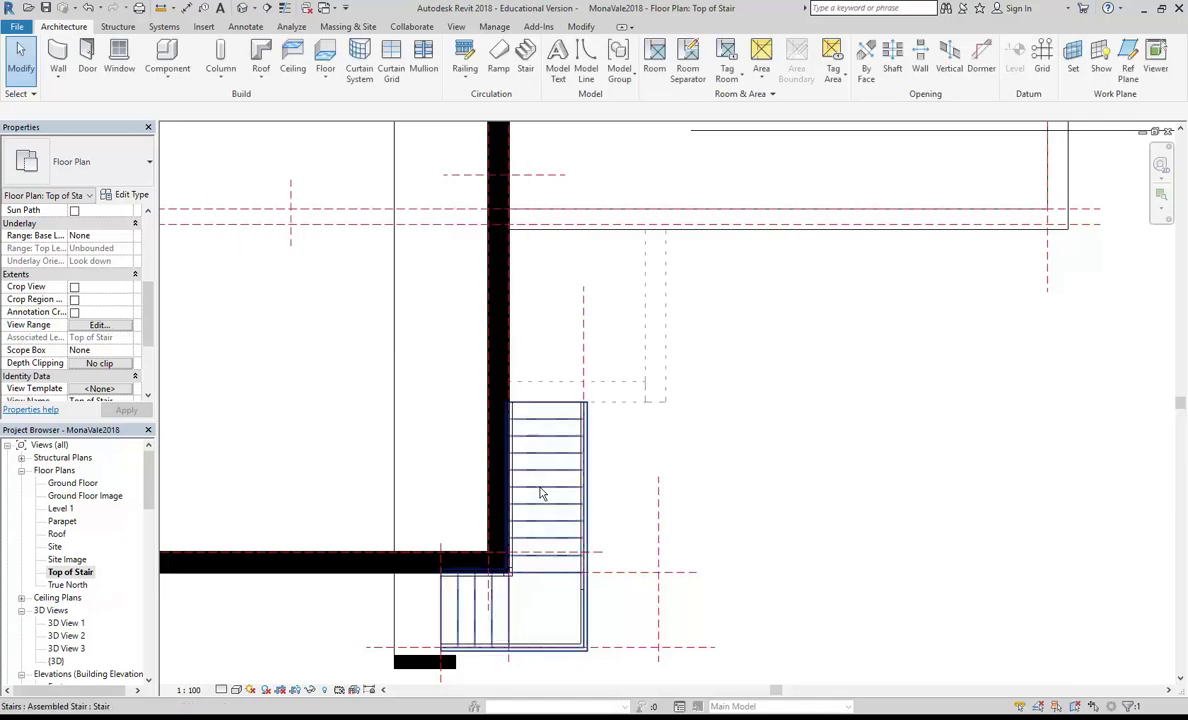
- Create a rectangular Existing 150mm landing floor at the stair top, from the outer corner of the dashed walls to the inner wall corner
scroll(548, 296, up, 3)
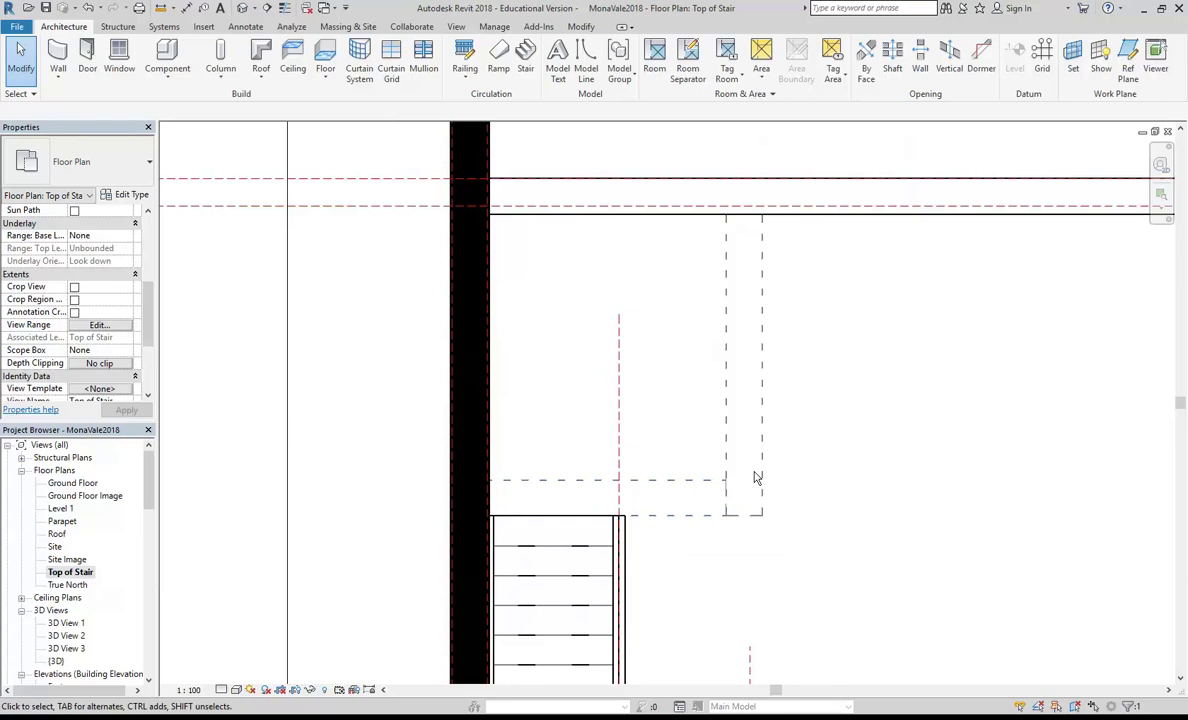
scroll(647, 318, up, 2)
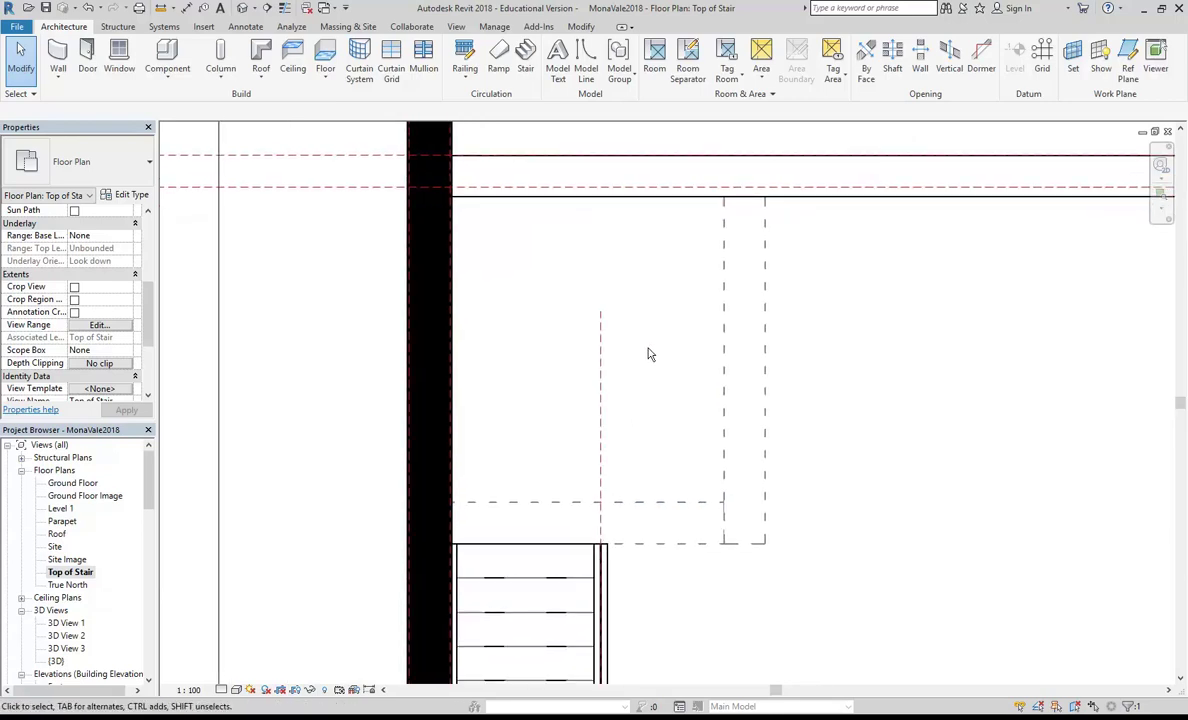
click(325, 52)
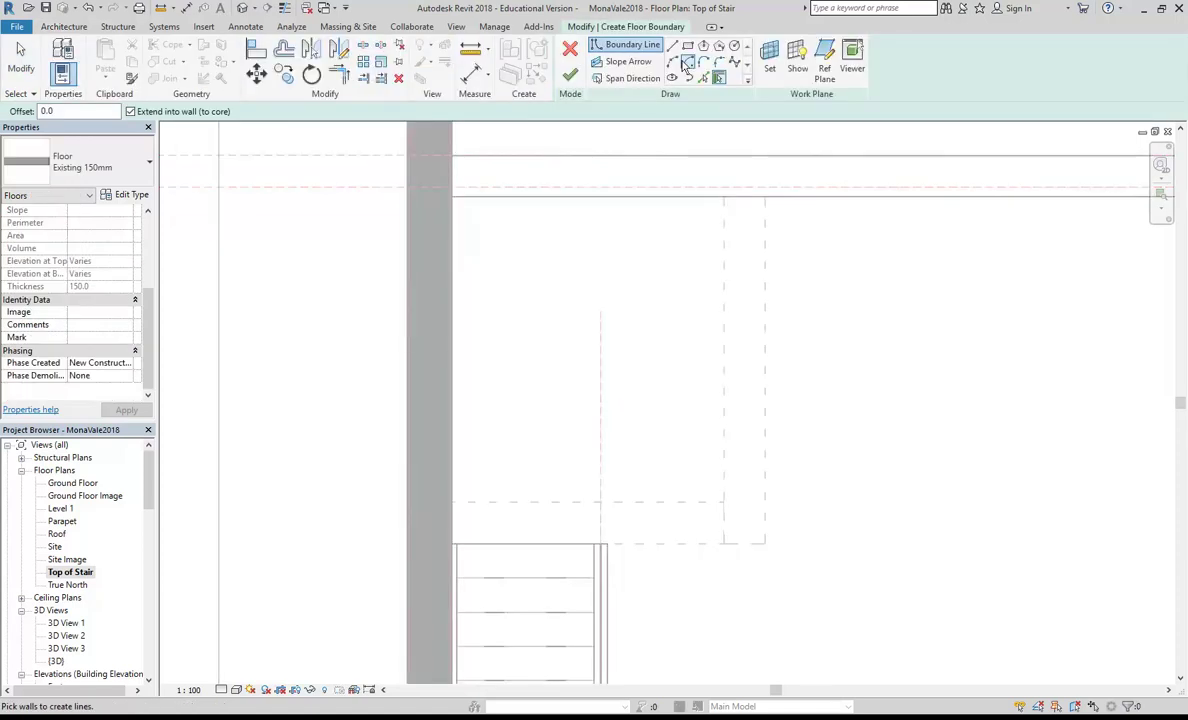
click(689, 47)
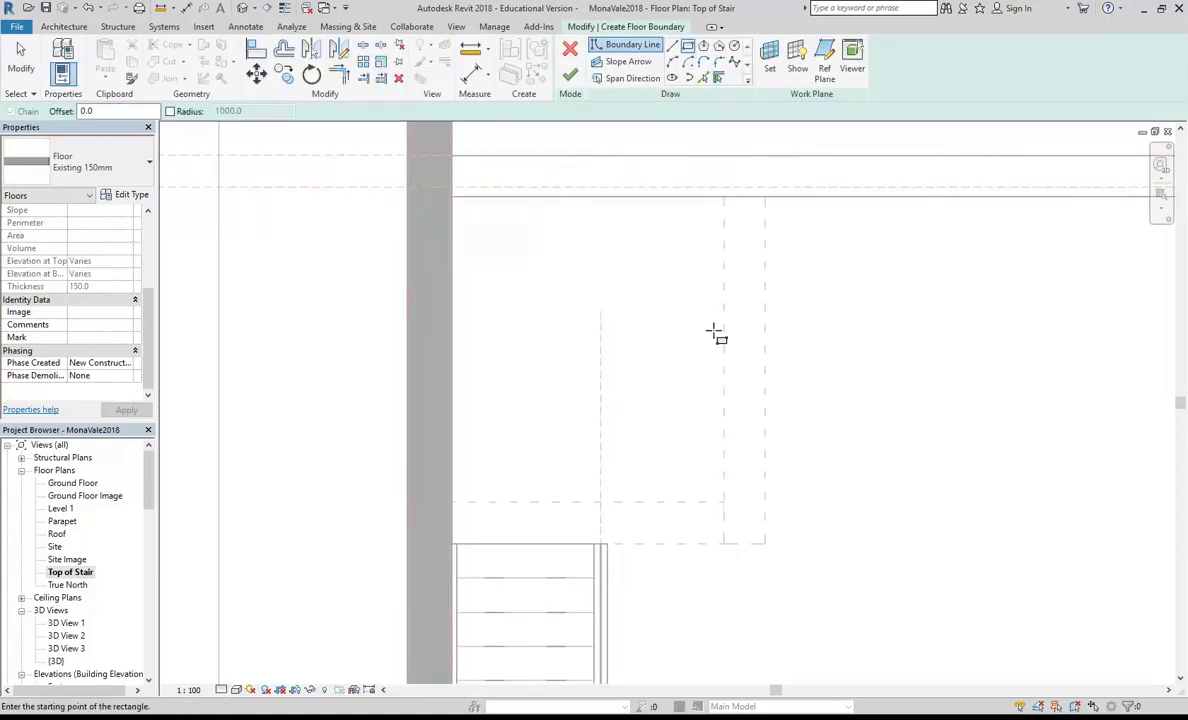
click(765, 545)
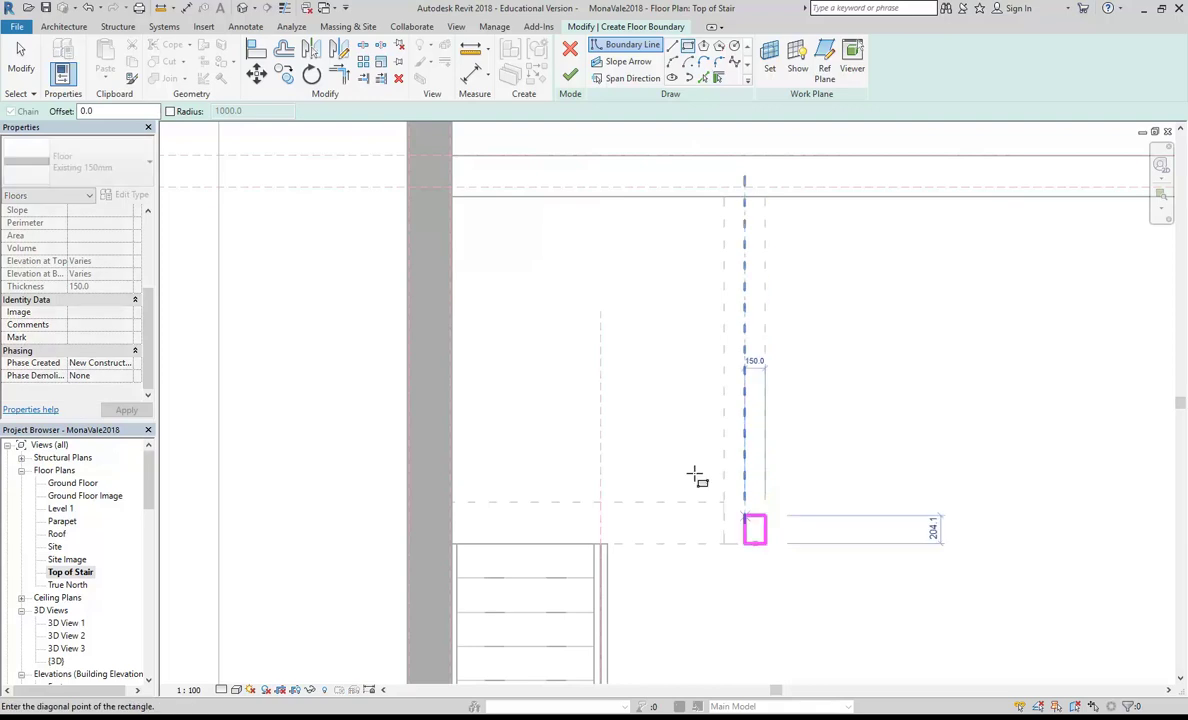
click(451, 197)
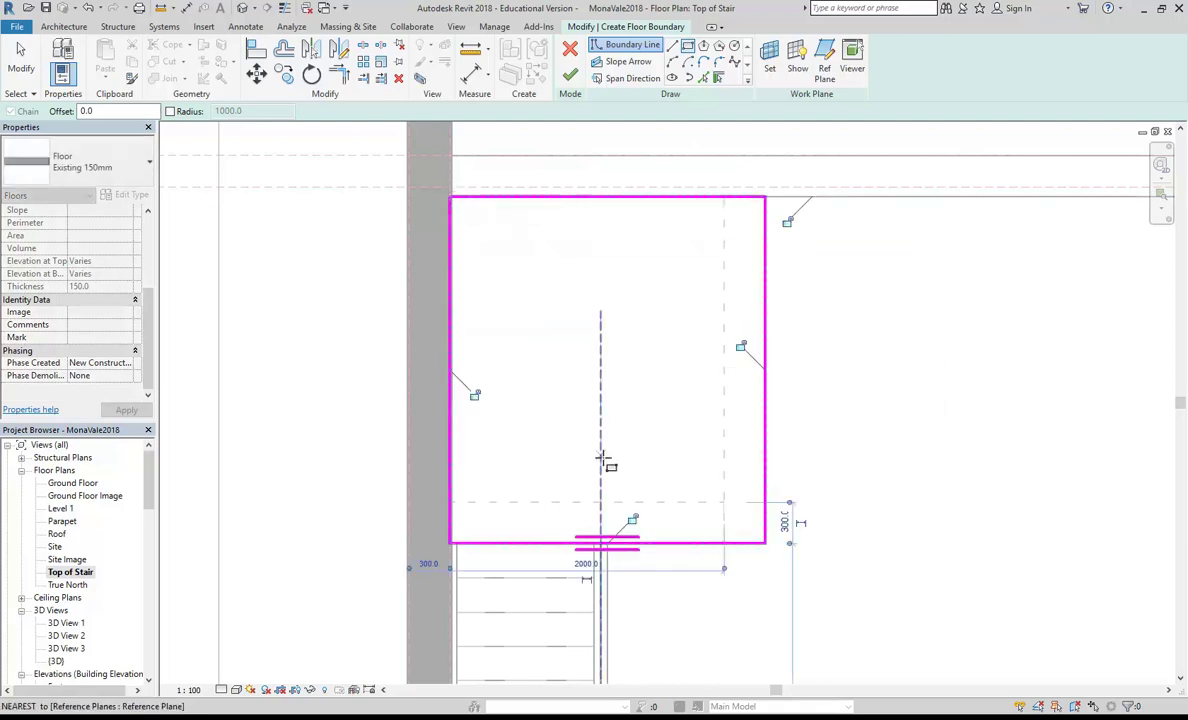
click(571, 77)
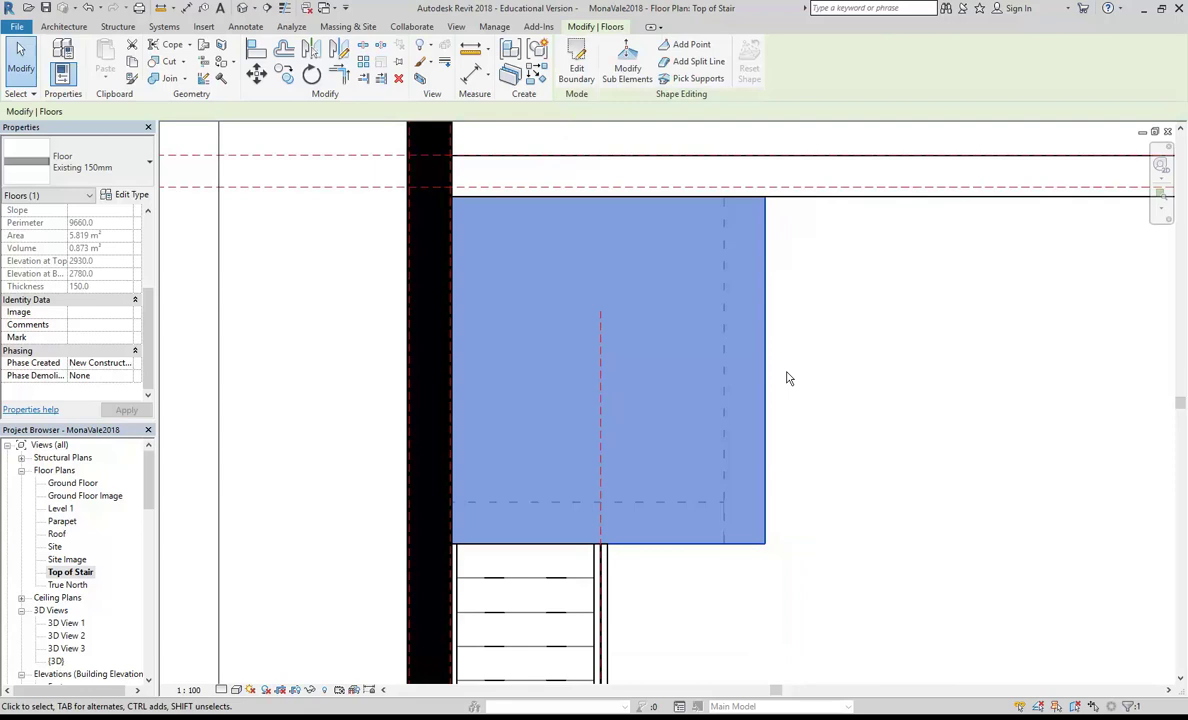
- In the {3D} view, attach the tops of the two connected 300mm walls under the landing to the landing floor
click(241, 8)
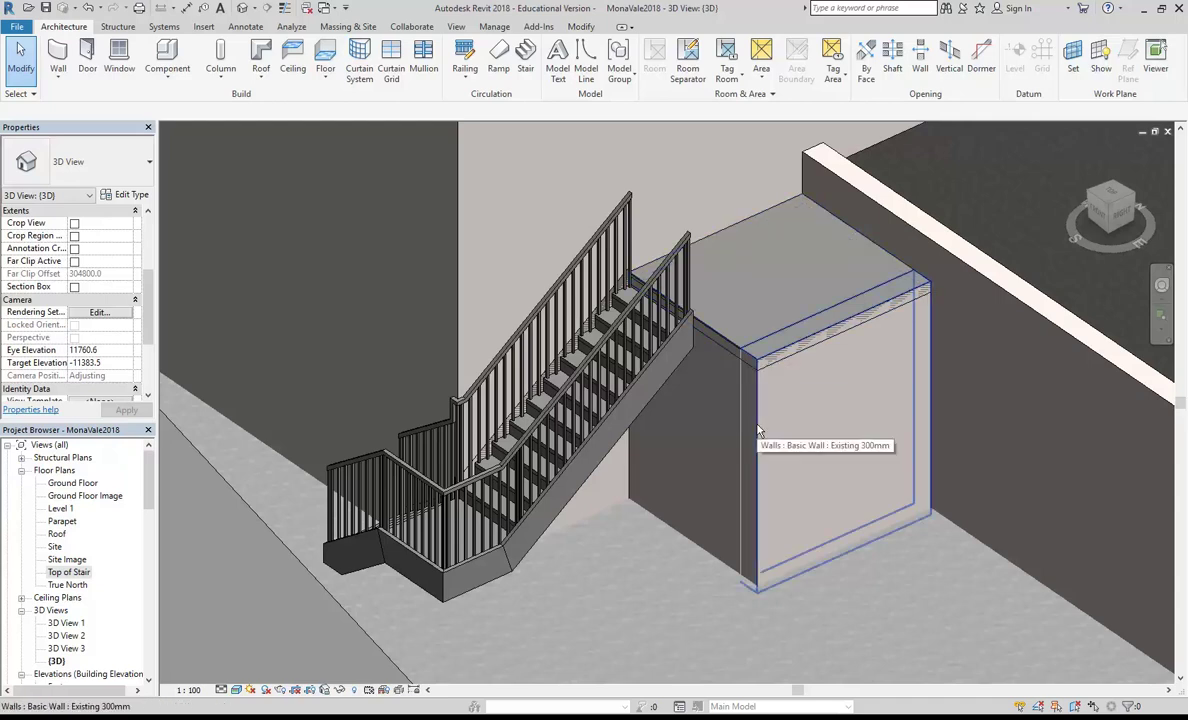
key(Tab)
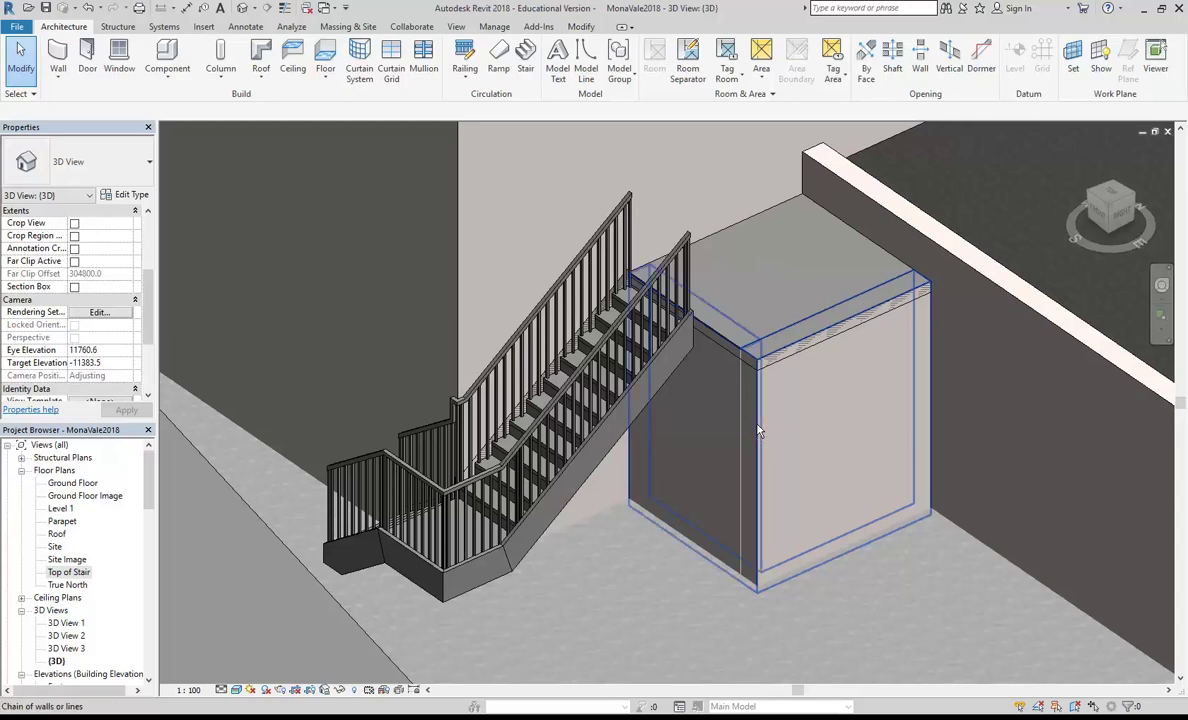
click(759, 431)
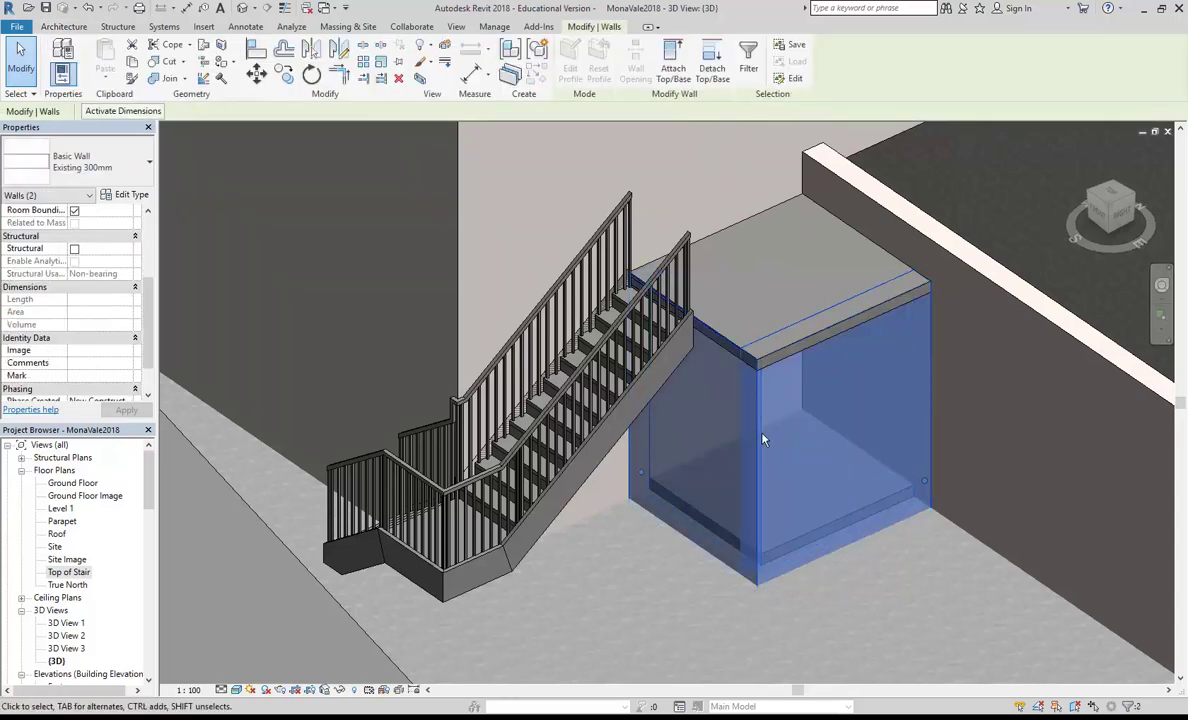
click(673, 66)
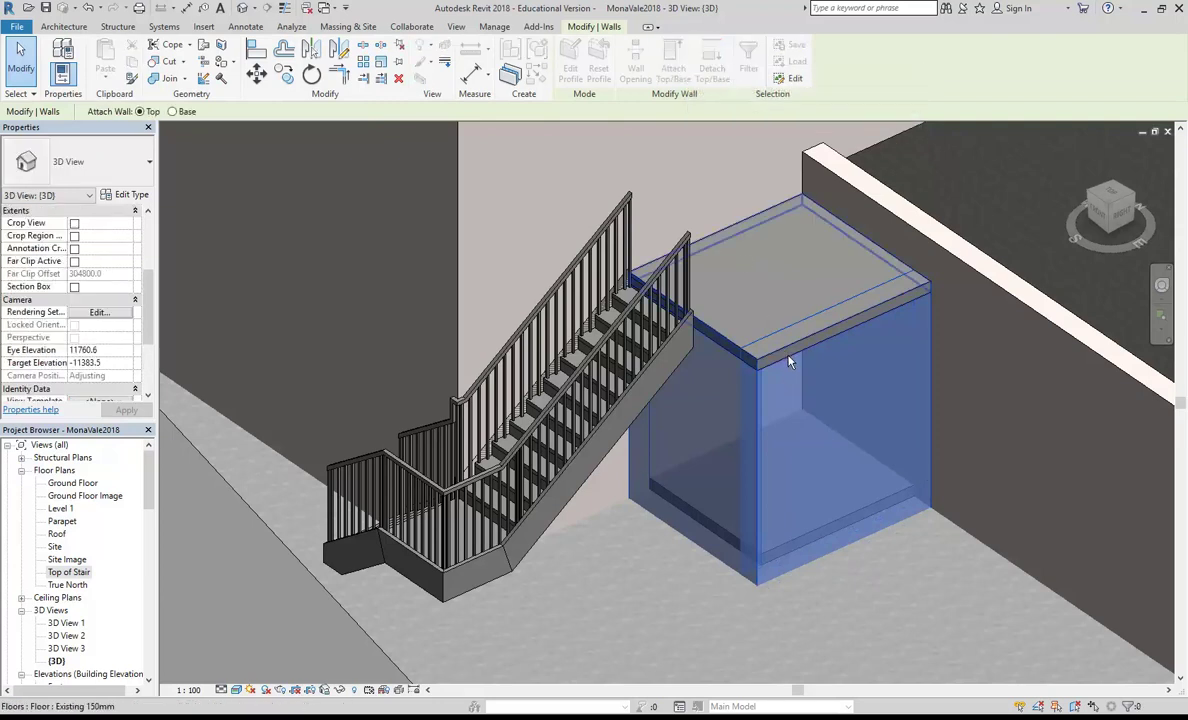
click(784, 353)
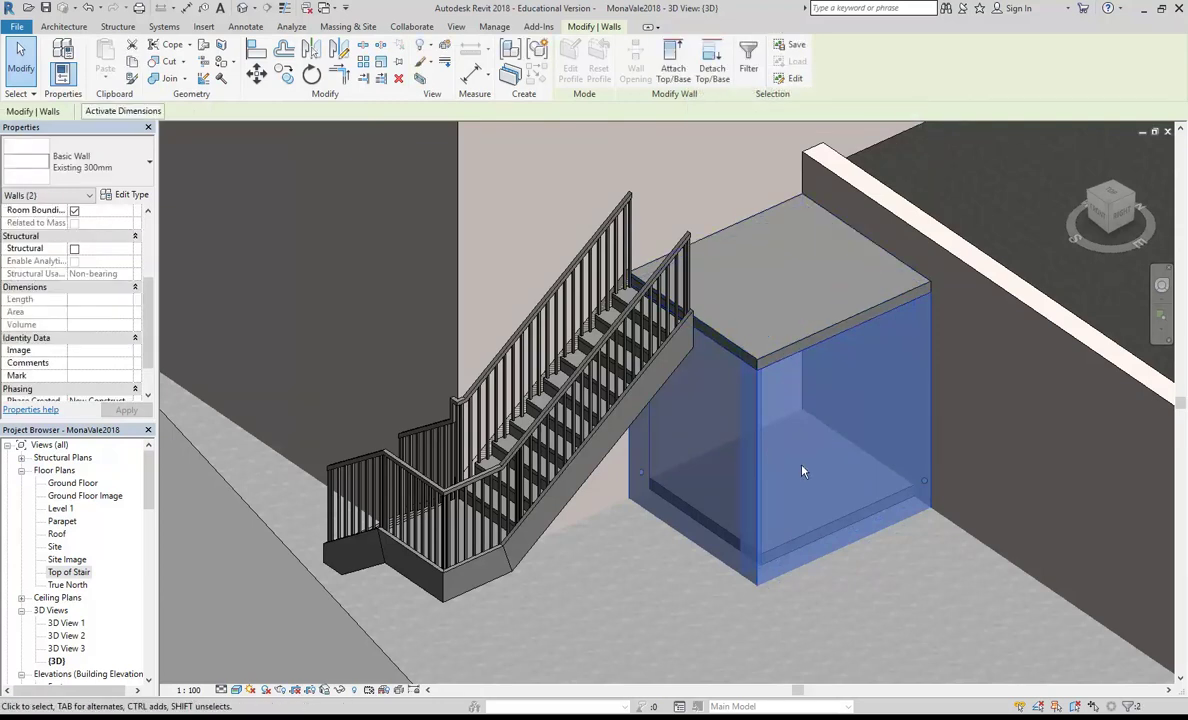
key(Escape)
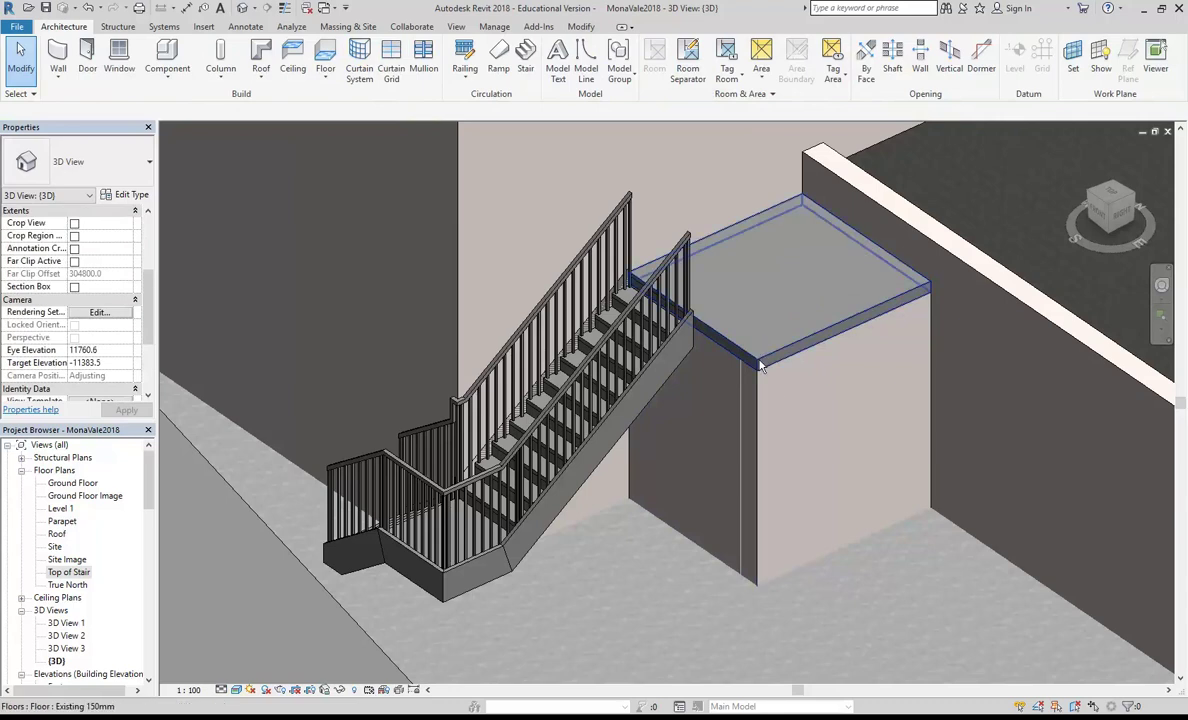
- Delete the landing floor above the two 300mm walls
click(755, 349)
key(Delete)
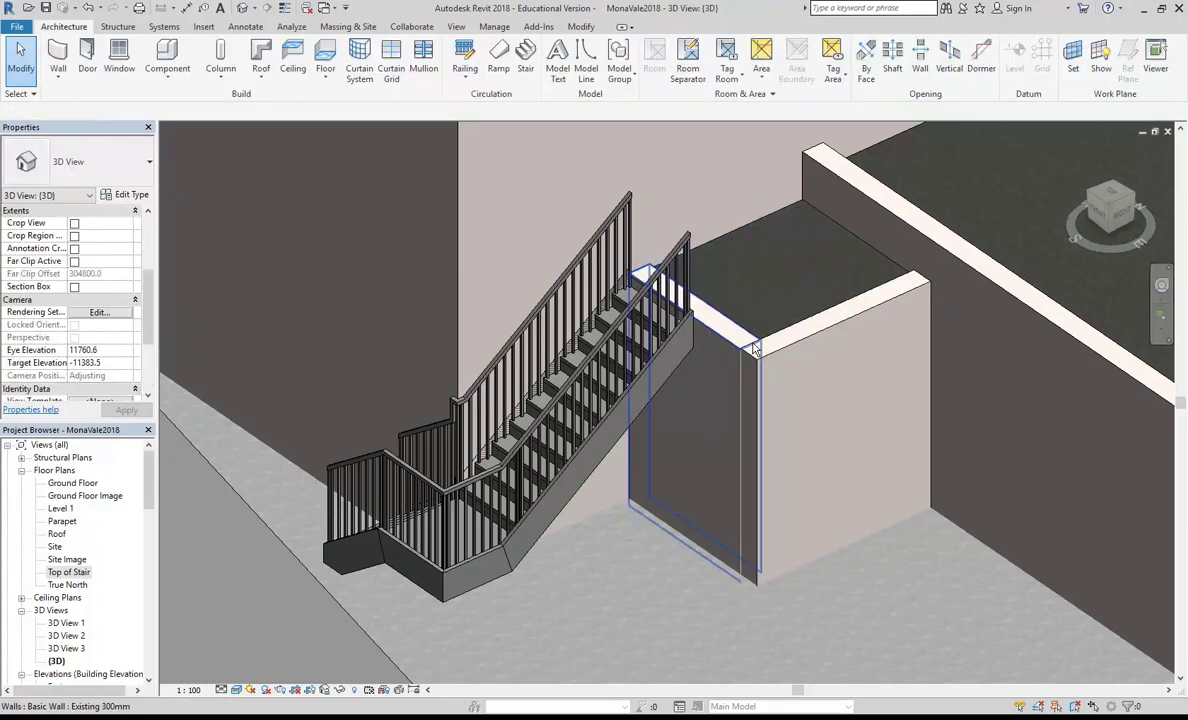
- In the Top of Stair floor plan, create a 2300 by 2530 rectangular Existing 150mm landing floor between the stair top and the building walls
double_click(62, 573)
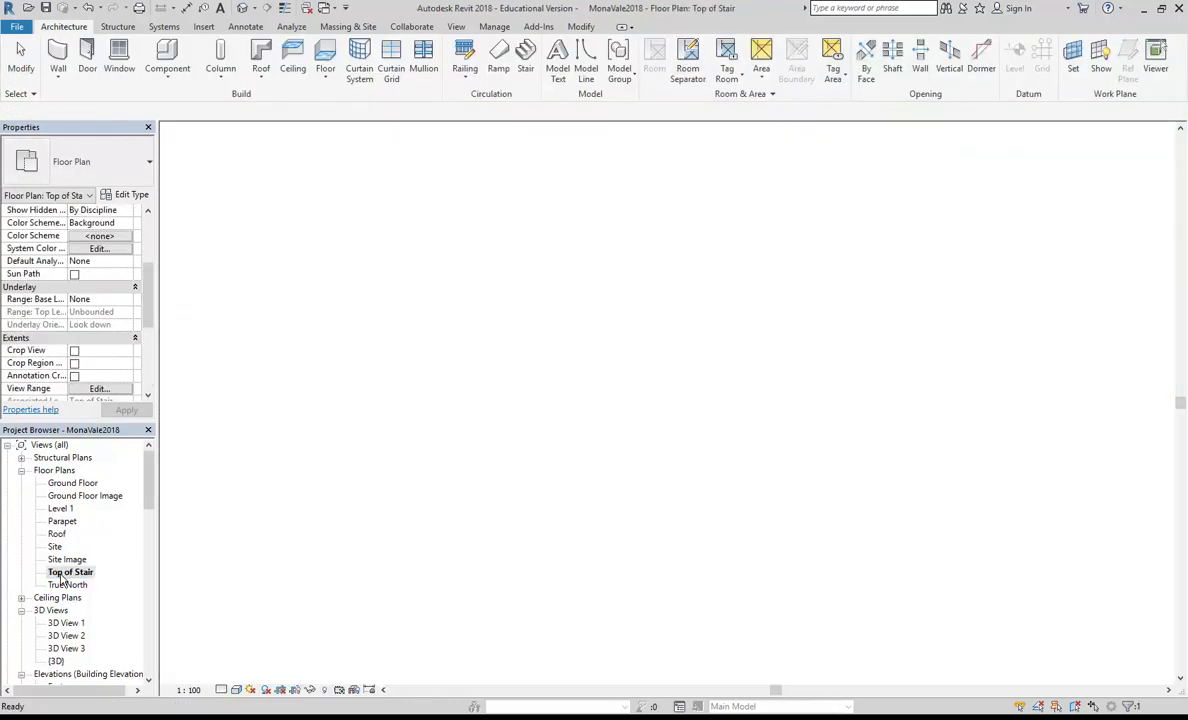
click(326, 50)
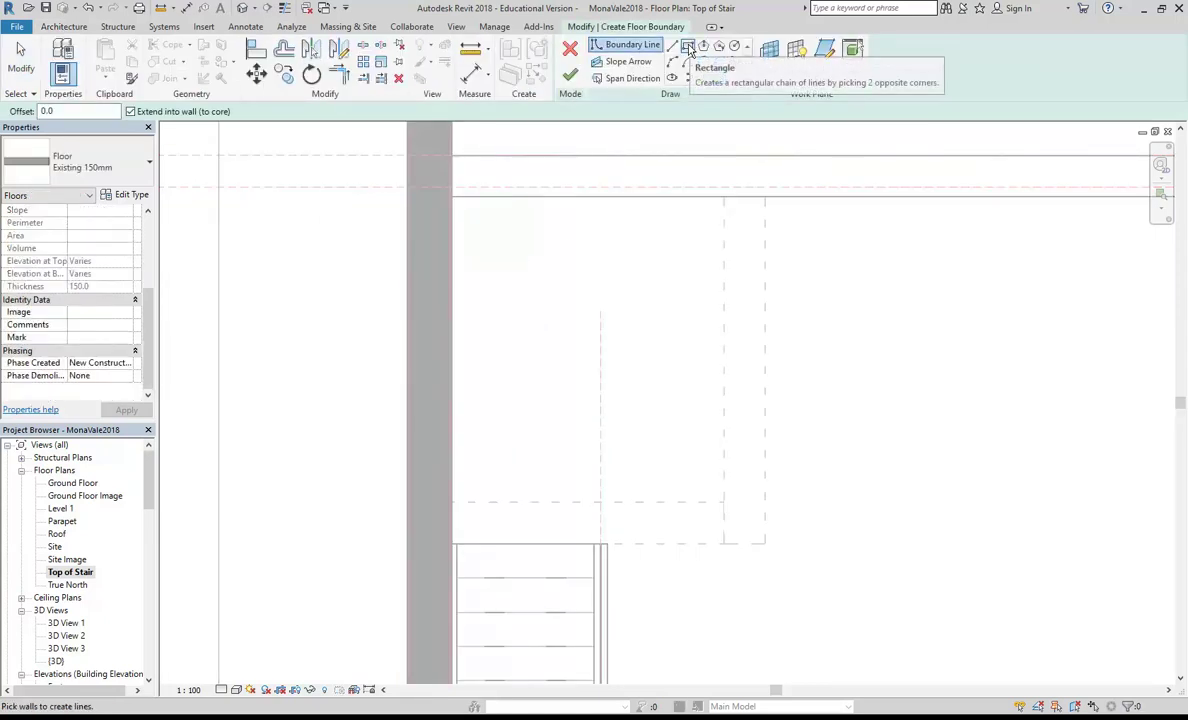
click(688, 47)
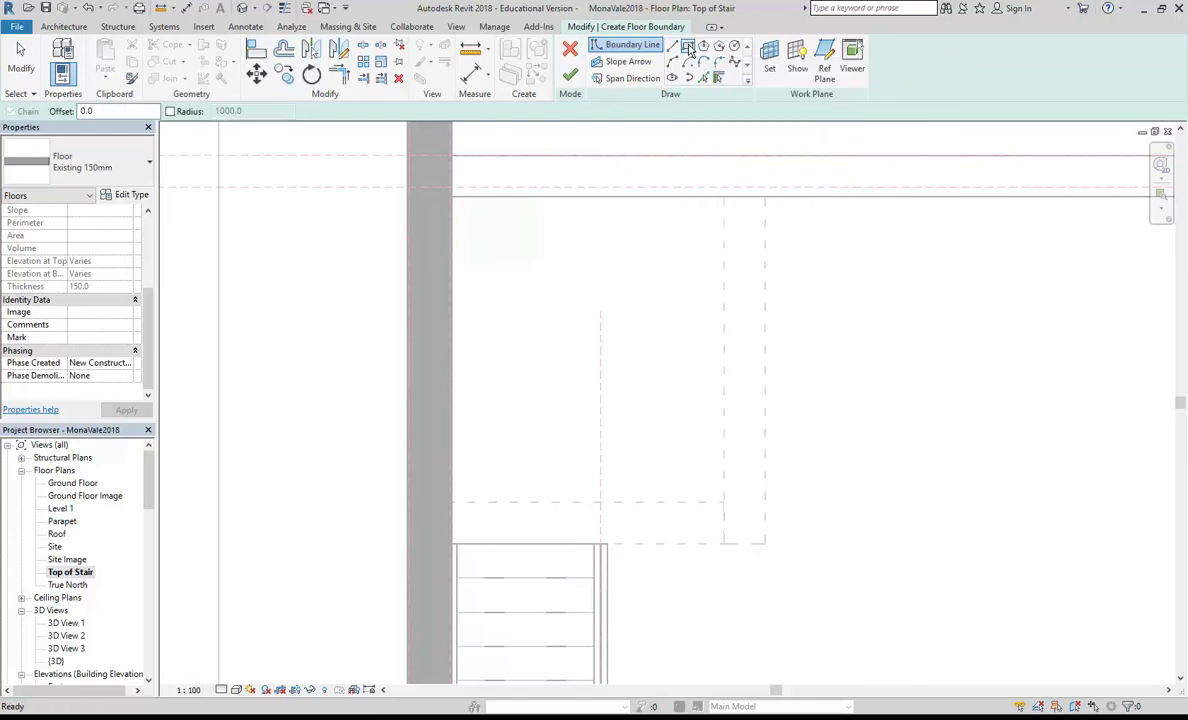
click(764, 544)
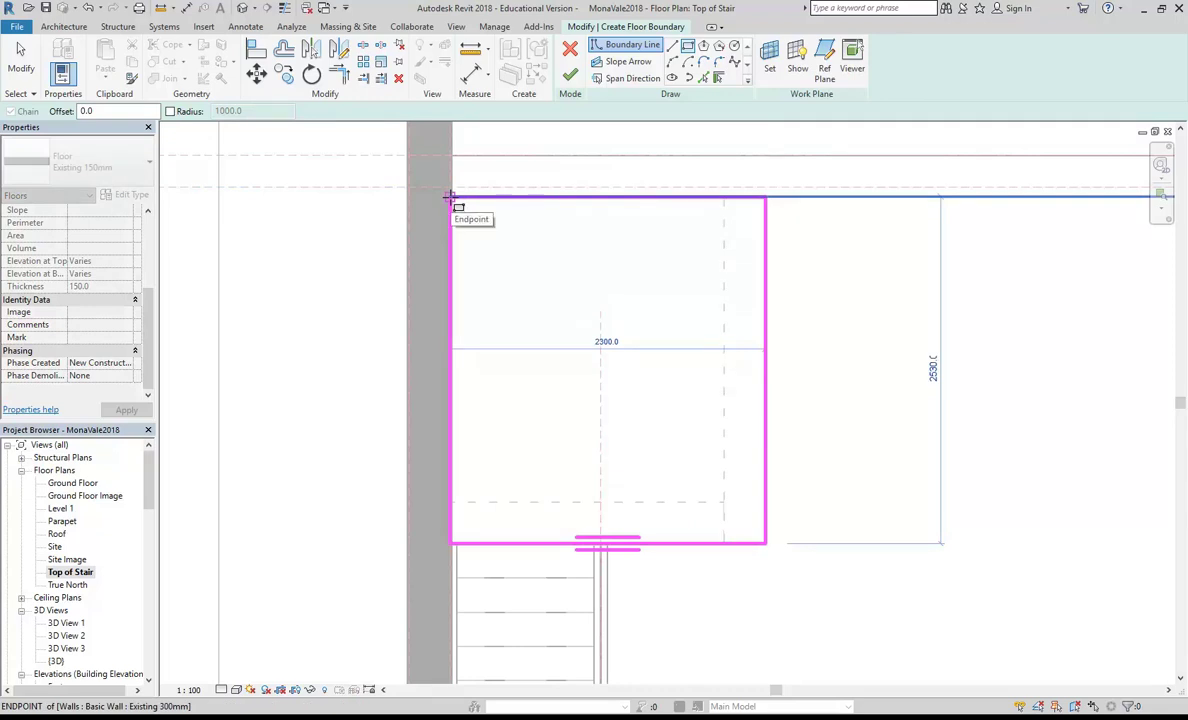
click(449, 196)
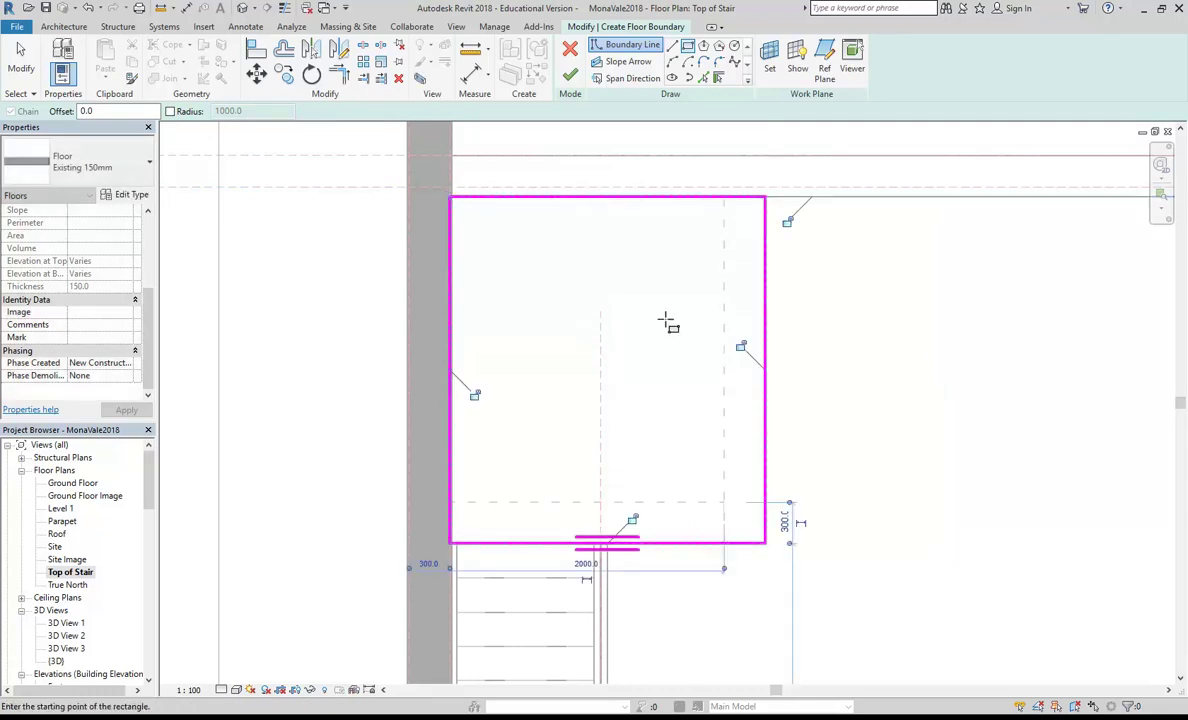
click(570, 78)
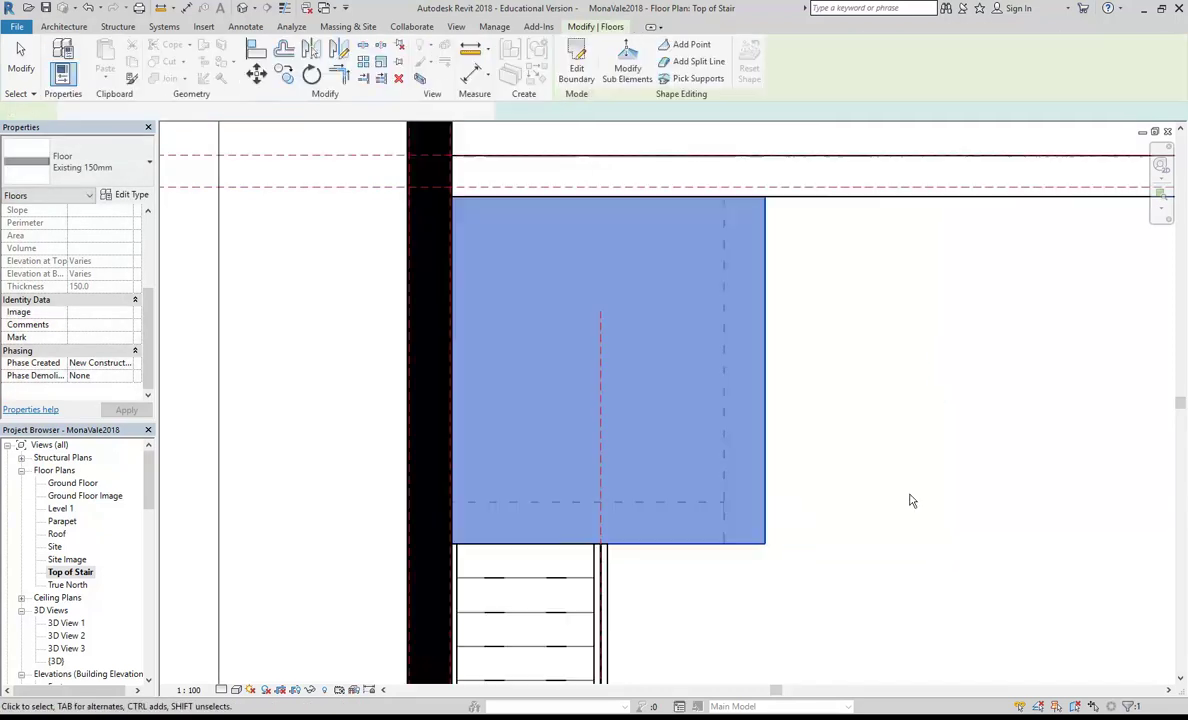
- In the {3D} view, attach the tops of both 300mm walls below the recreated landing to the underside of its floor
double_click(56, 661)
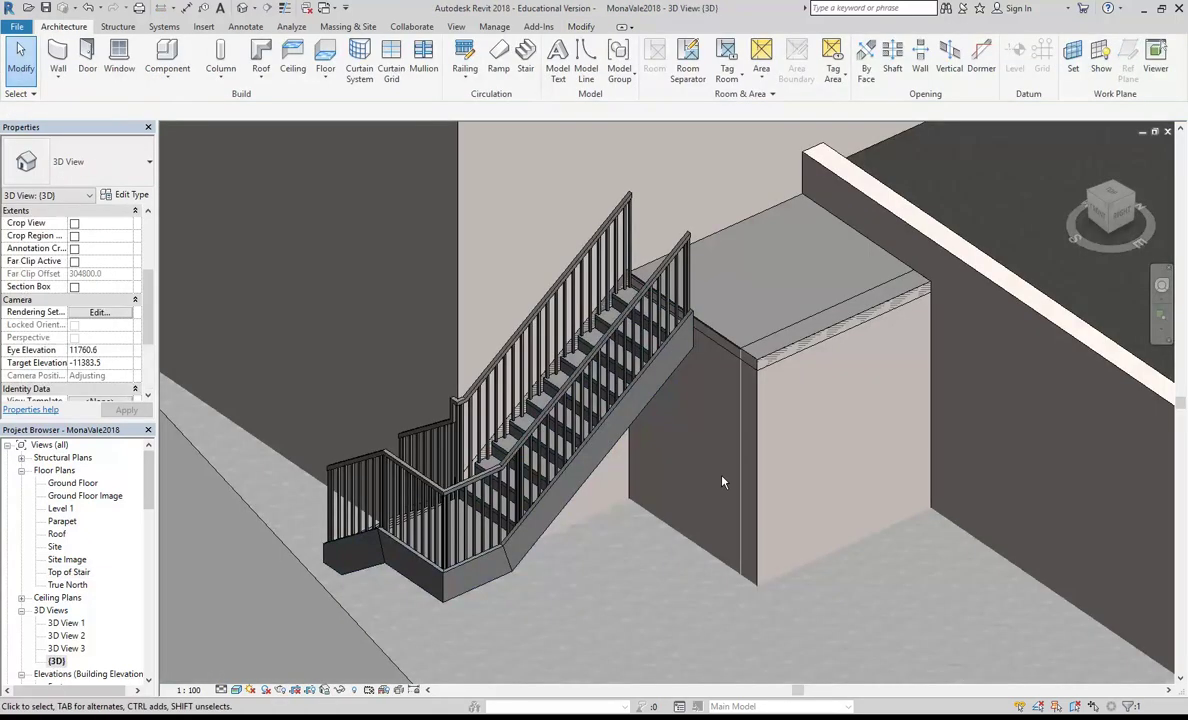
key(Tab)
click(756, 462)
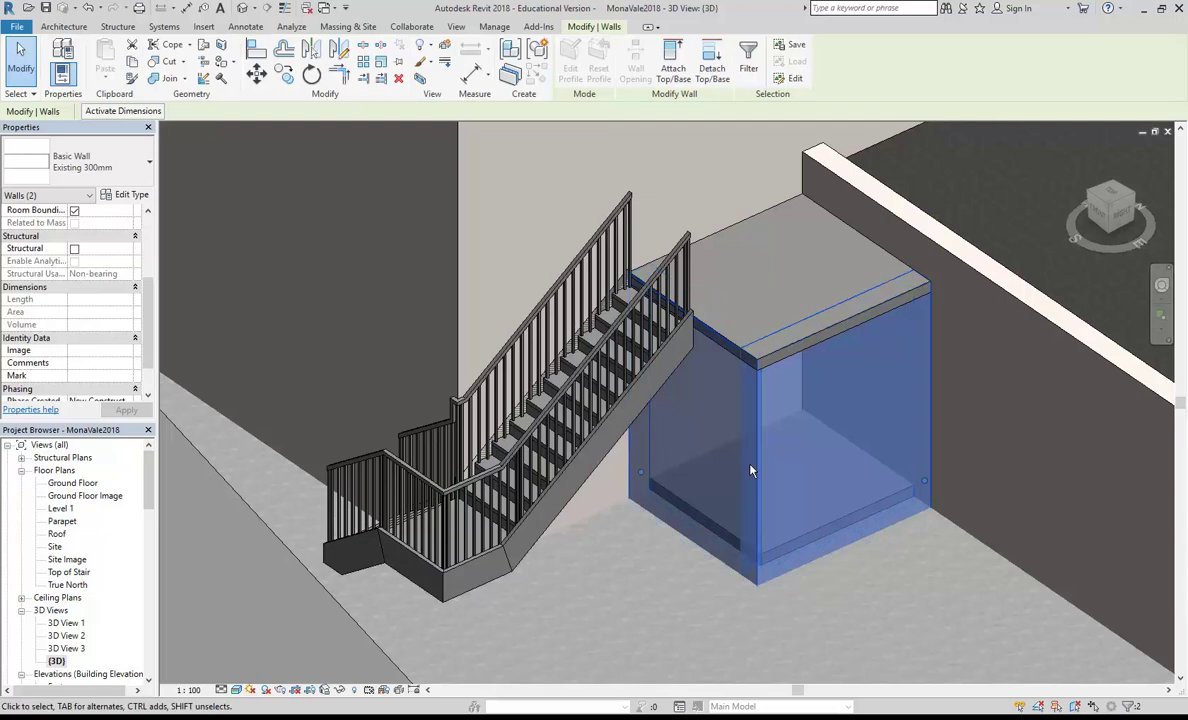
click(673, 60)
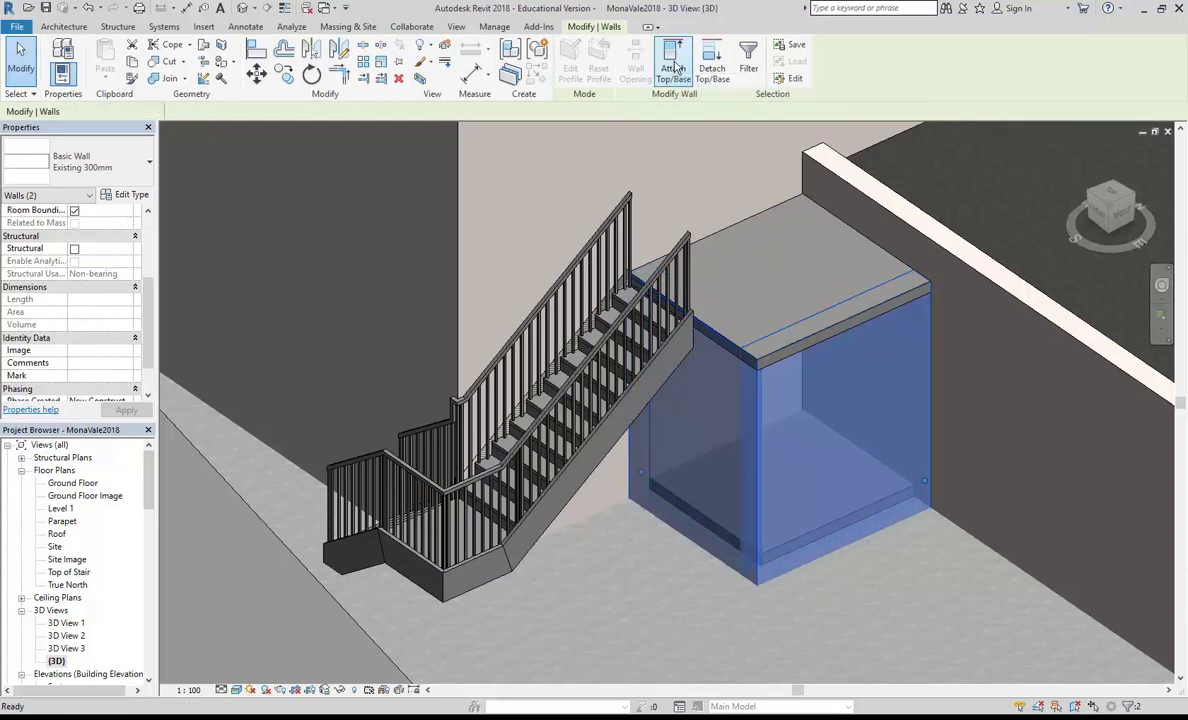
click(783, 369)
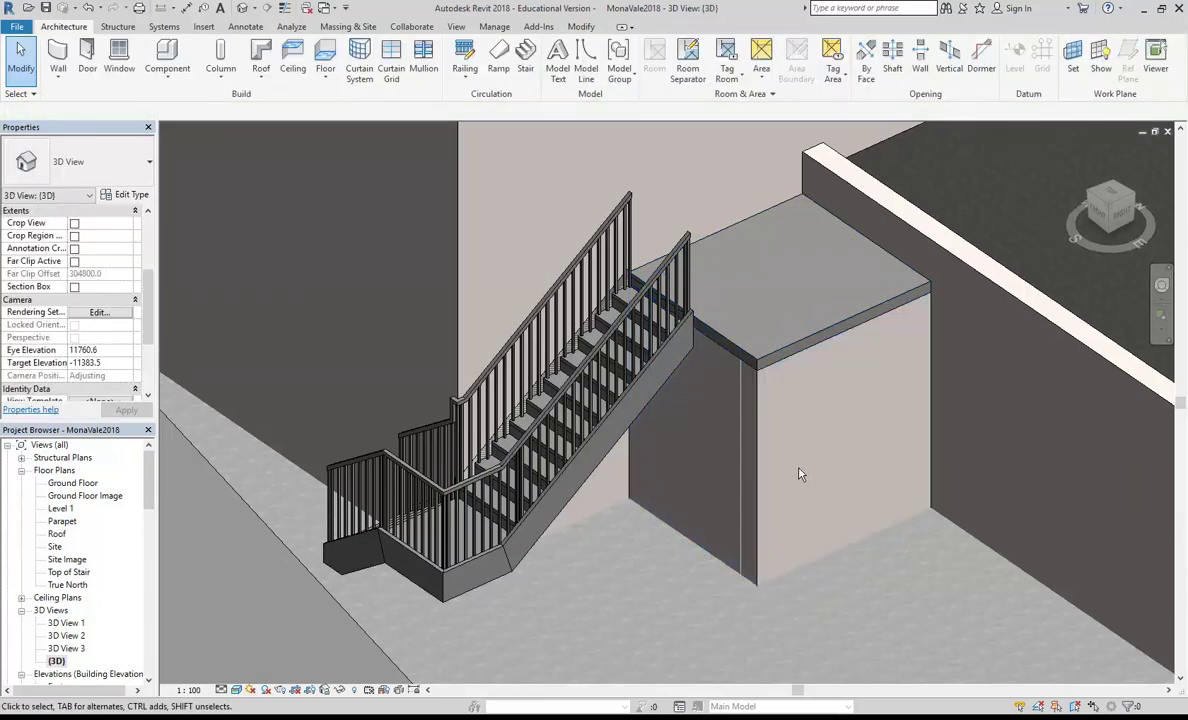
- Examine in 3D how the top of the stair and its railings meet the landing floor
shift+middle_drag(662, 368, 722, 372)
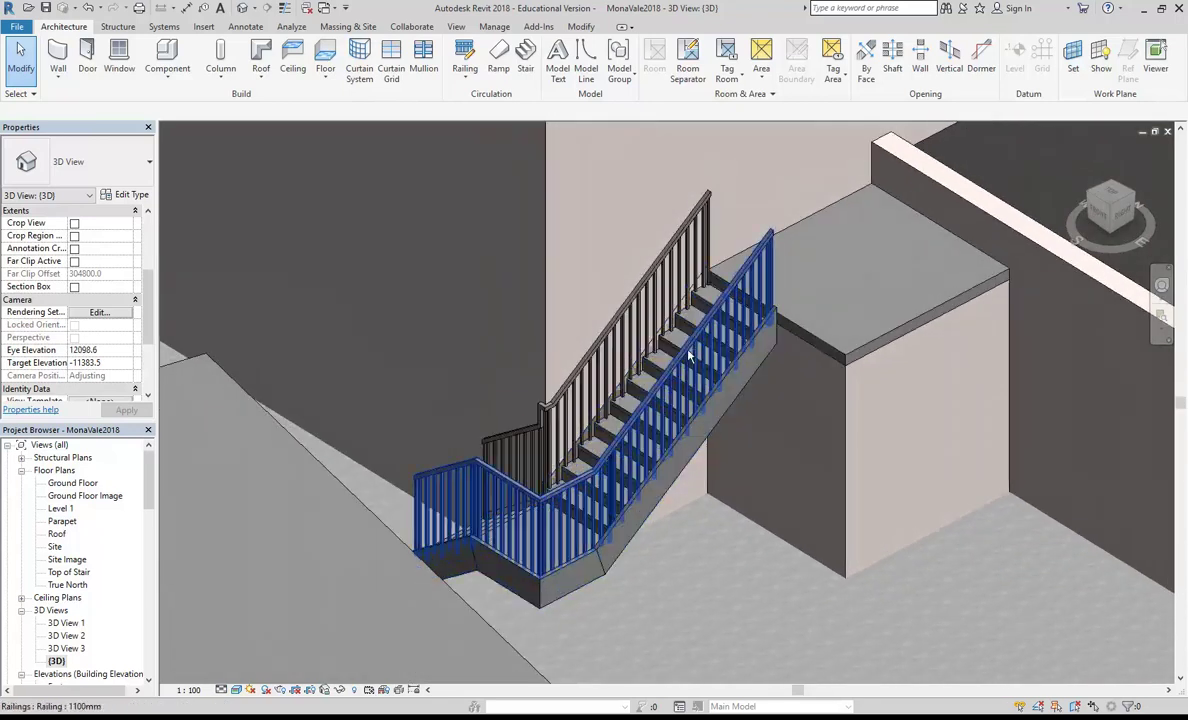
scroll(690, 270, up, 5)
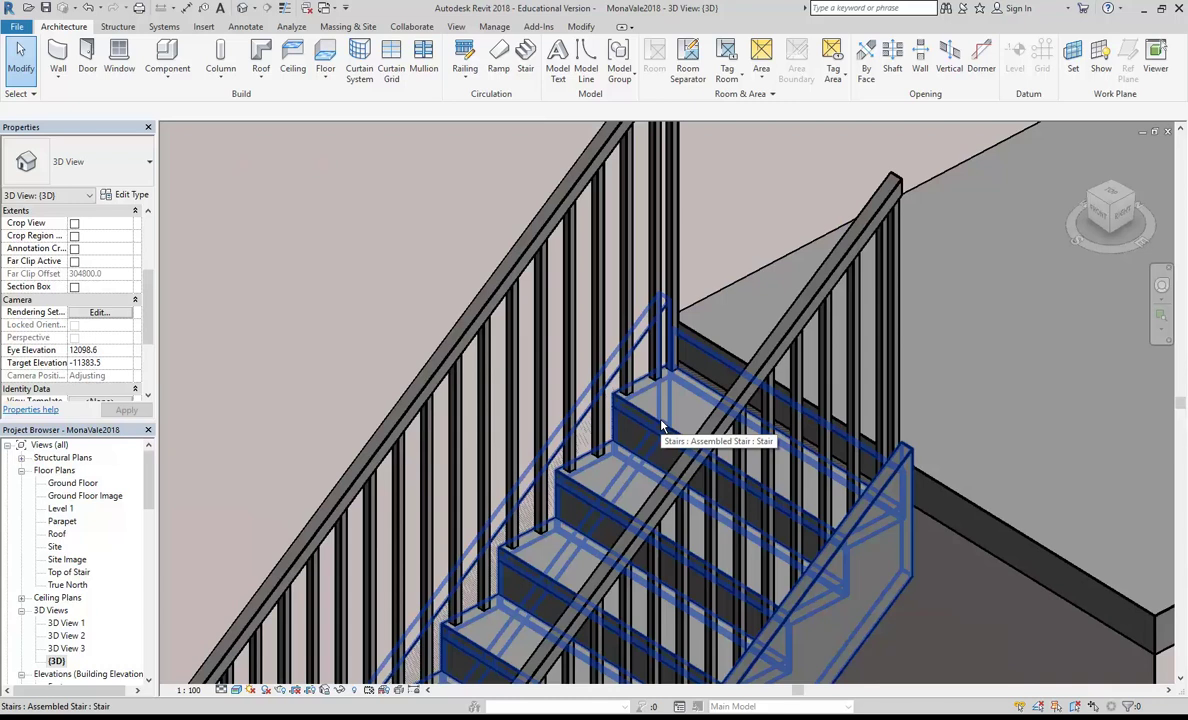
scroll(660, 427, up, 5)
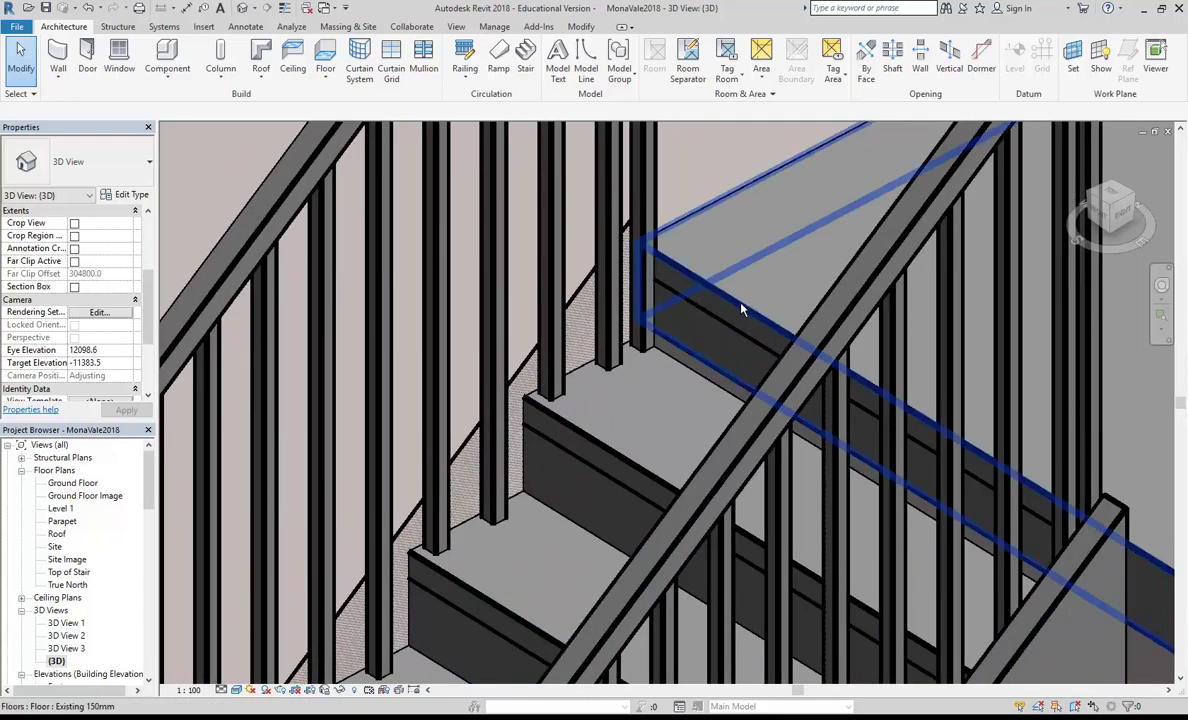
scroll(742, 310, down, 3)
middle_drag(742, 310, 671, 322)
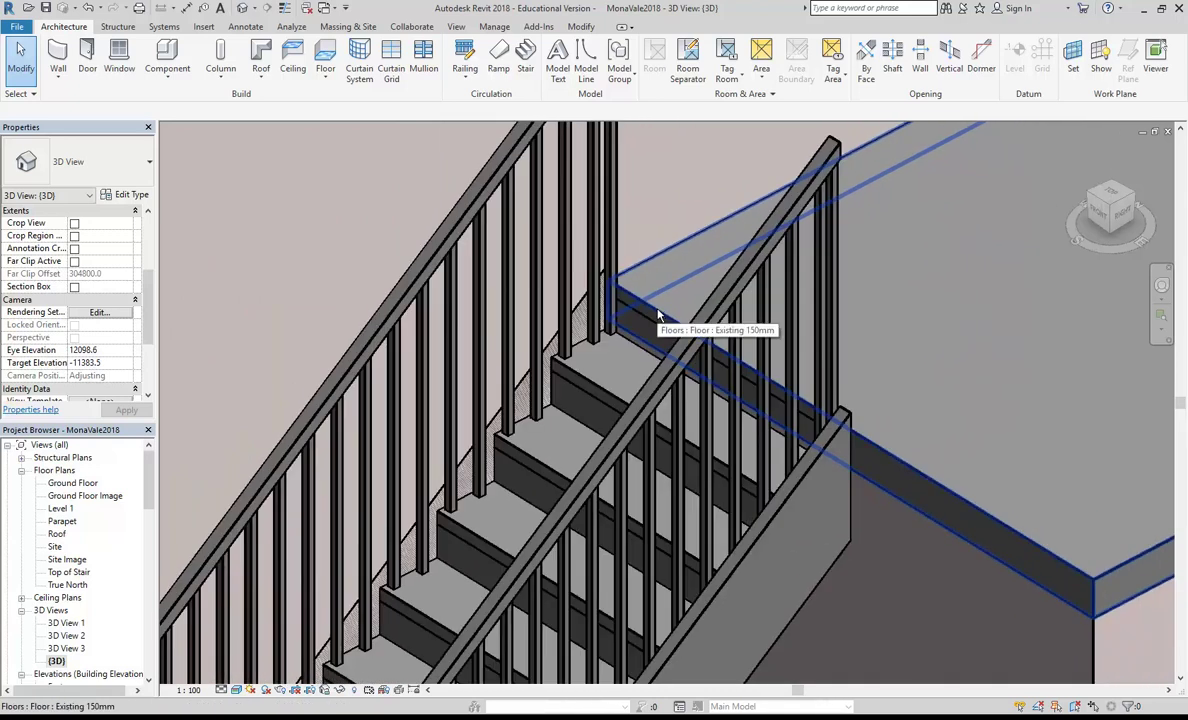
click(658, 316)
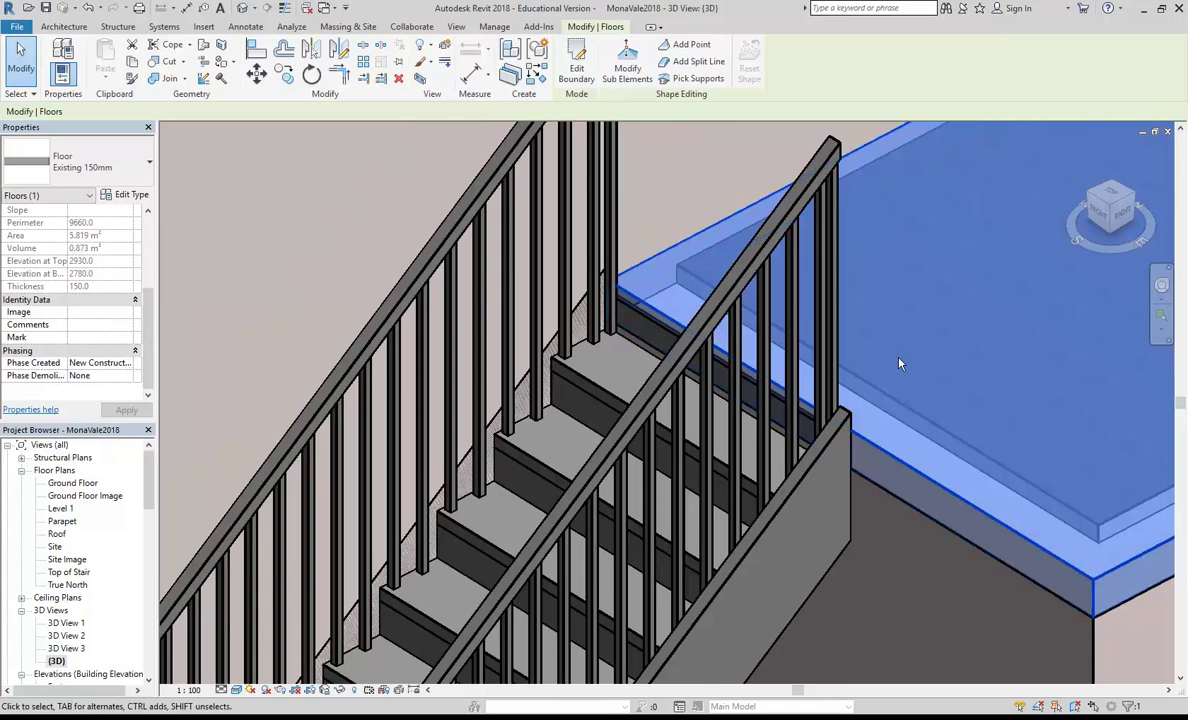
key(Escape)
shift+middle_drag(833, 330, 838, 430)
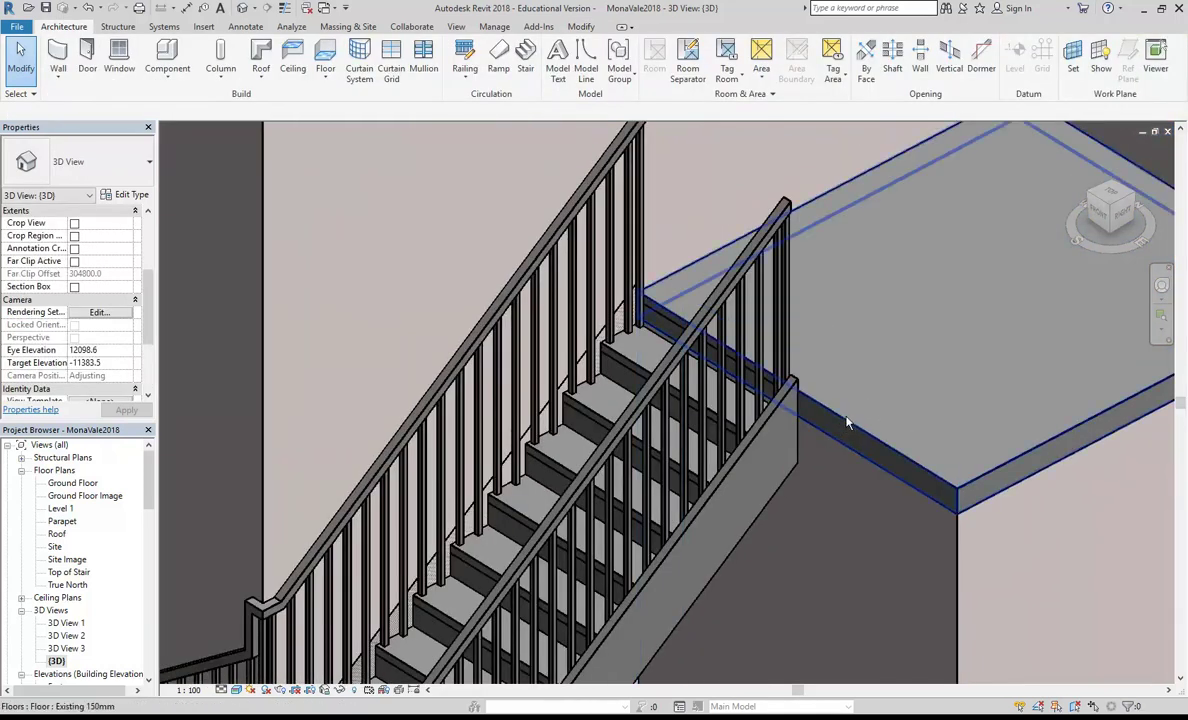
shift+middle_drag(847, 422, 772, 371)
scroll(778, 371, down, 2)
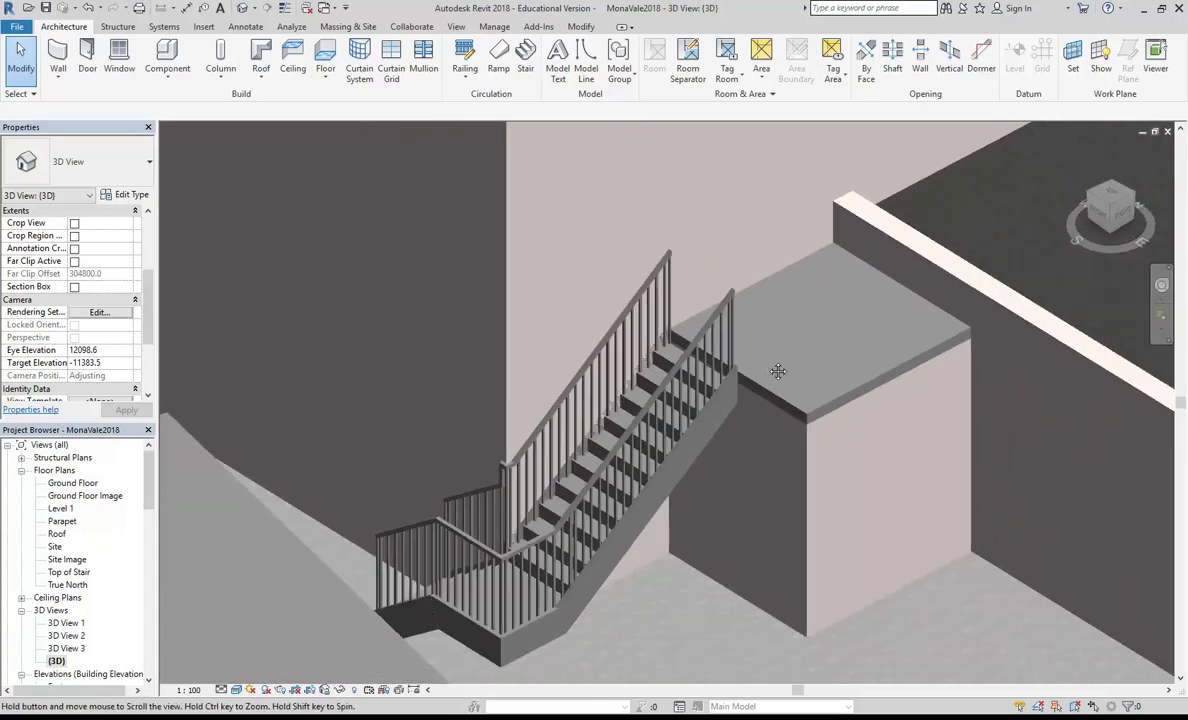
scroll(770, 350, down, 4)
scroll(740, 350, up, 2)
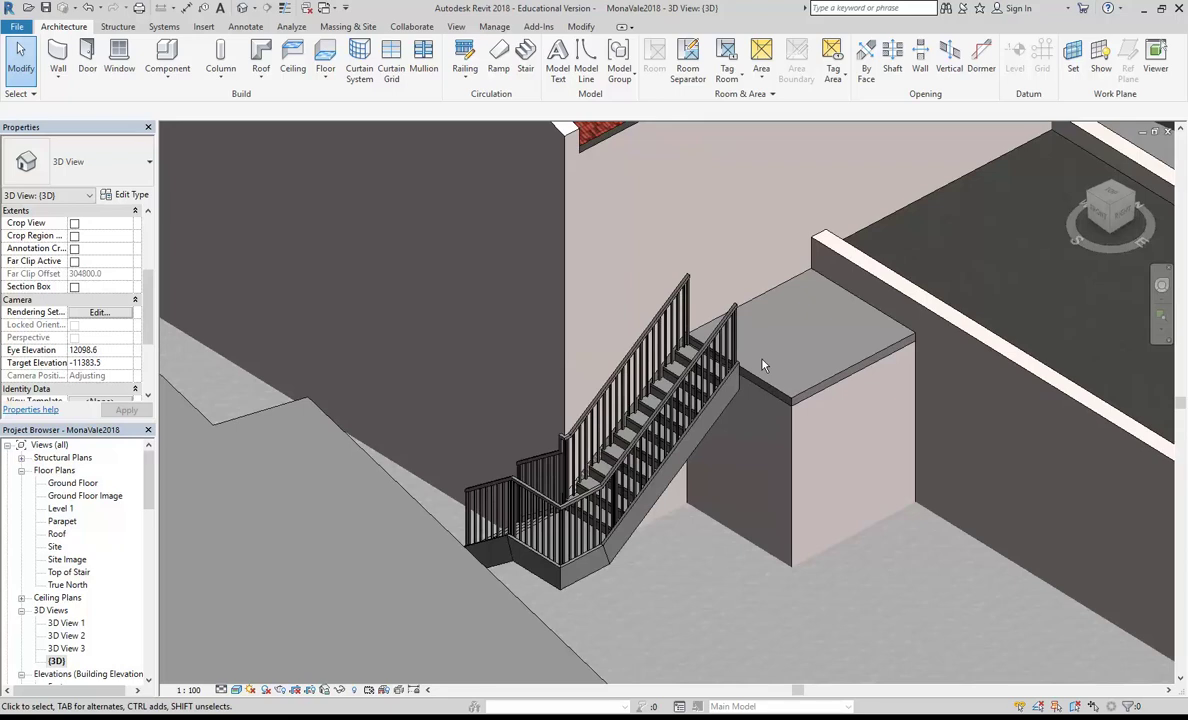
middle_drag(785, 344, 793, 360)
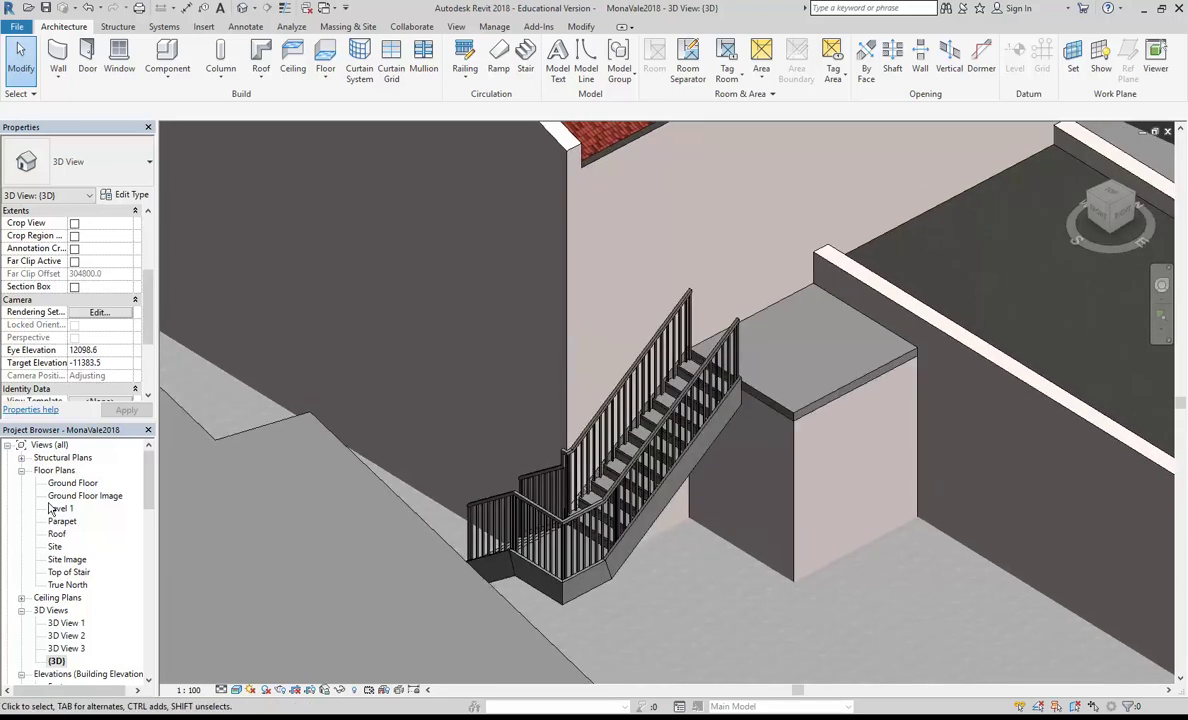
- In the Top of Stair floor plan, start a new stair using the Cast-In-Place Monolithic Stair type
double_click(68, 572)
scroll(541, 312, down, 1)
middle_drag(541, 312, 609, 345)
scroll(612, 345, up, 2)
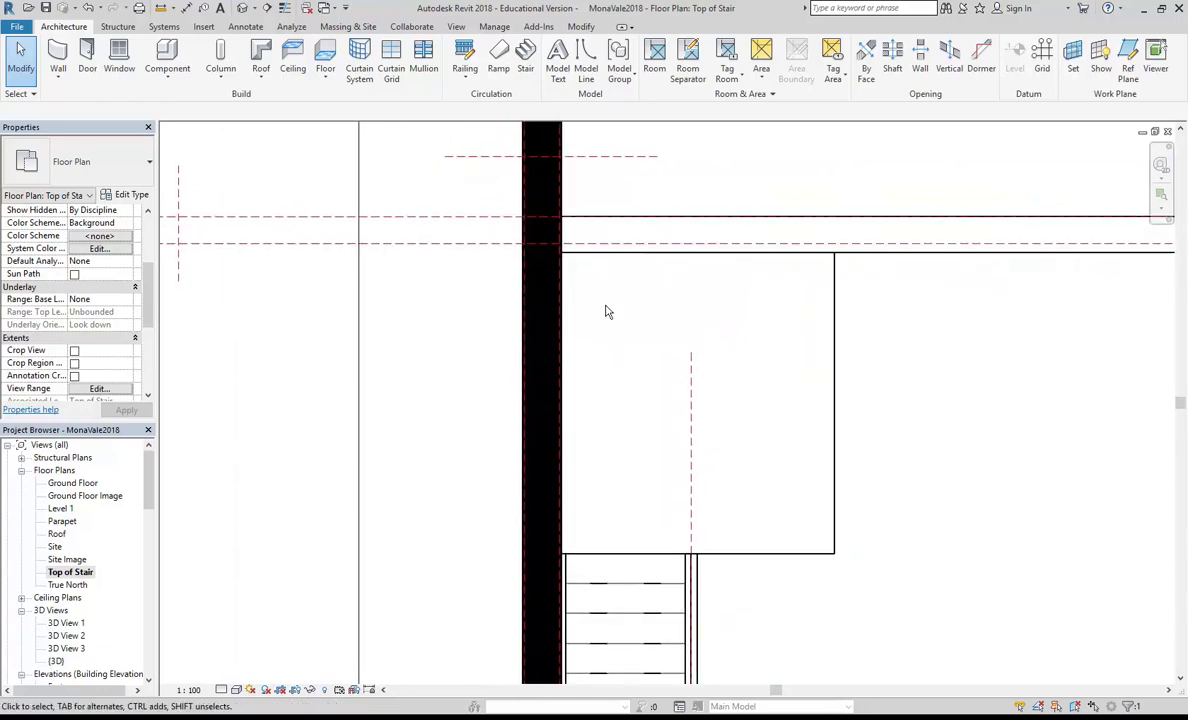
click(525, 52)
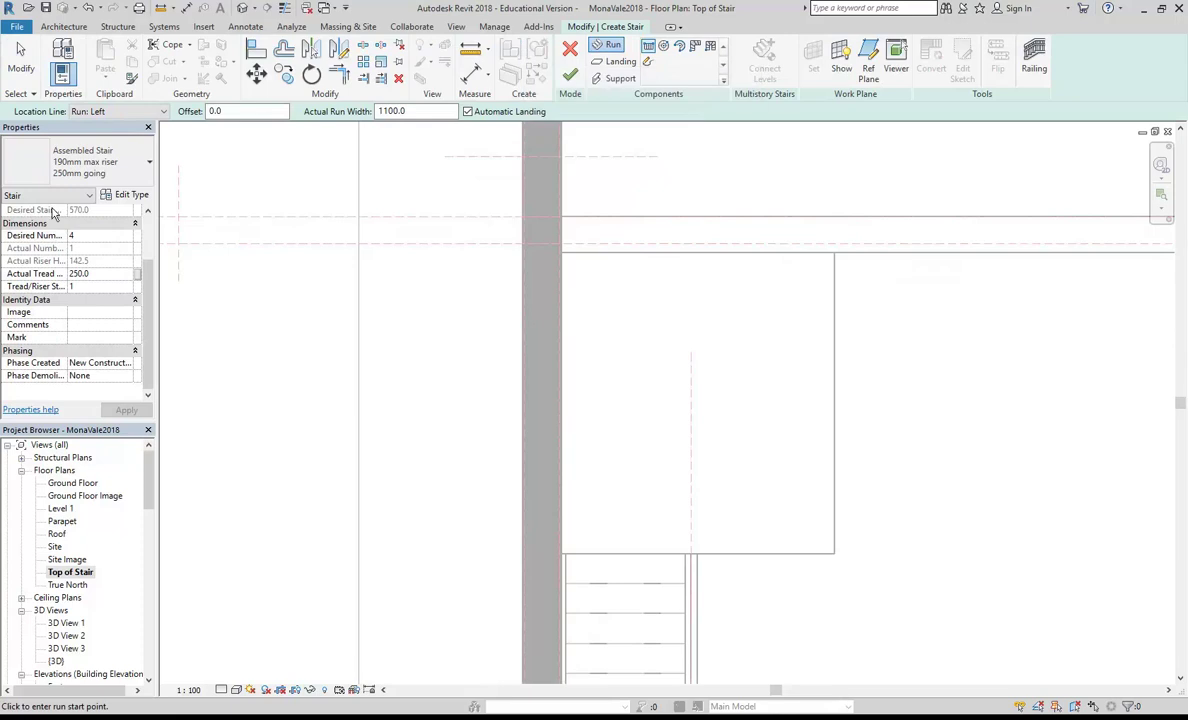
click(119, 163)
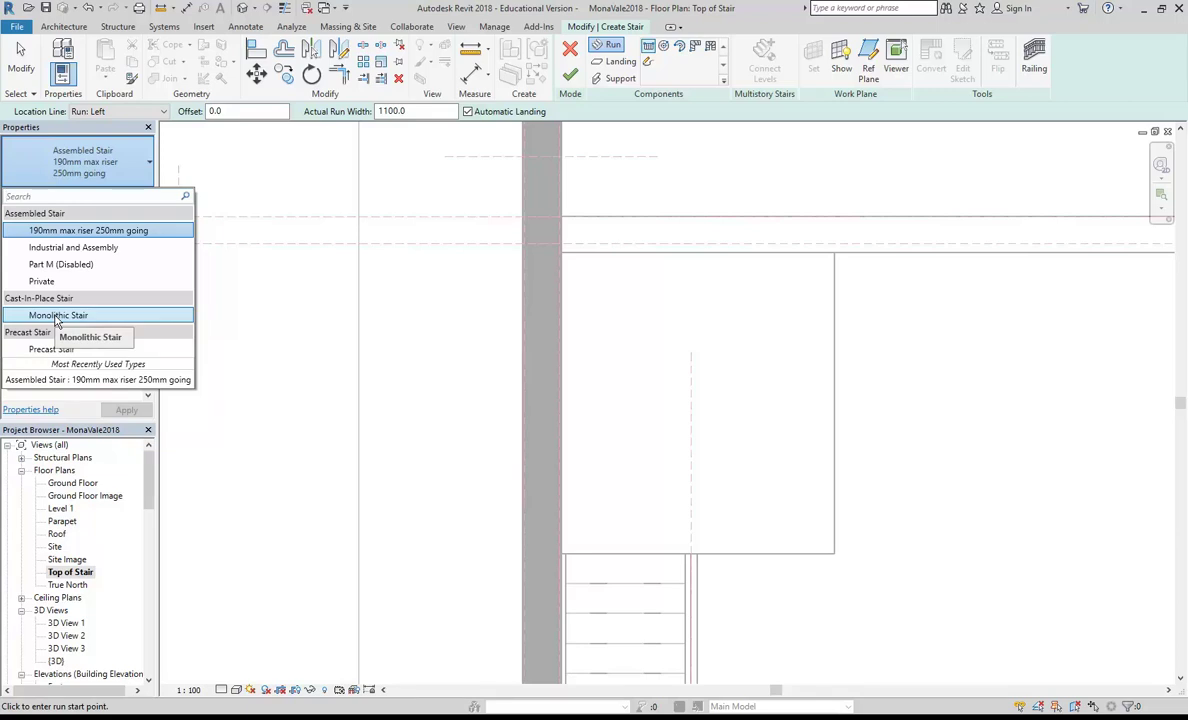
click(56, 316)
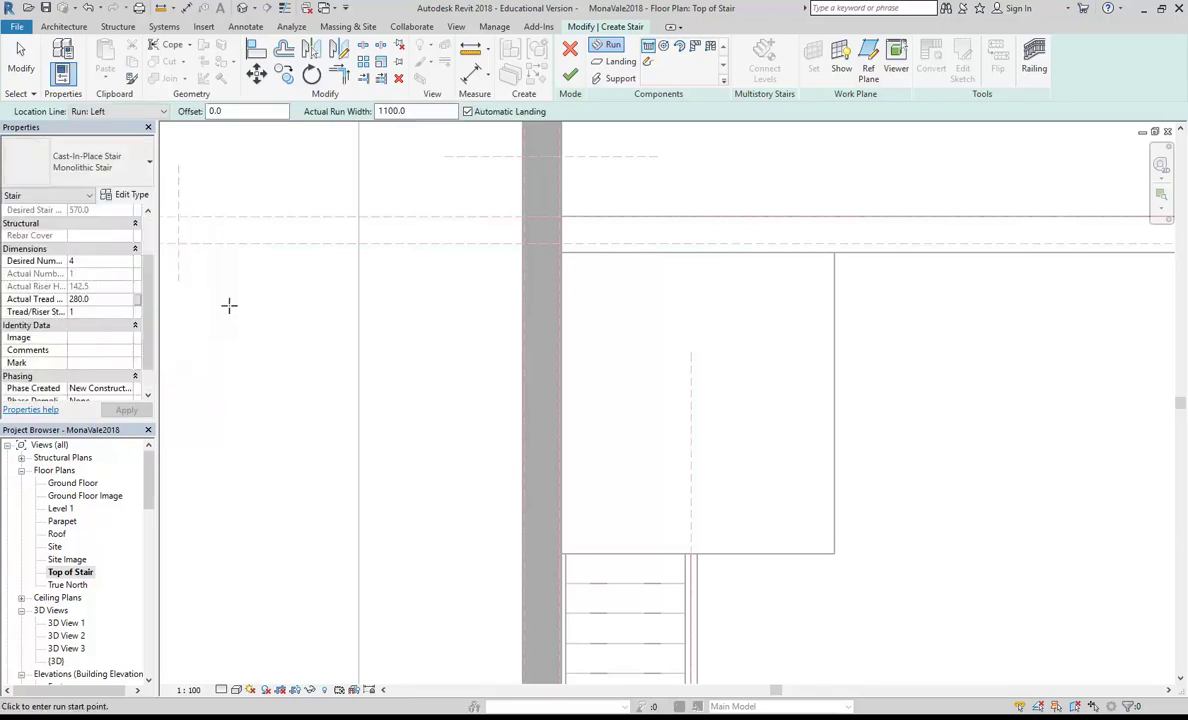
- Set the Monolithic Stair type's maximum riser height to 190 and its minimum tread depth to 250
click(127, 195)
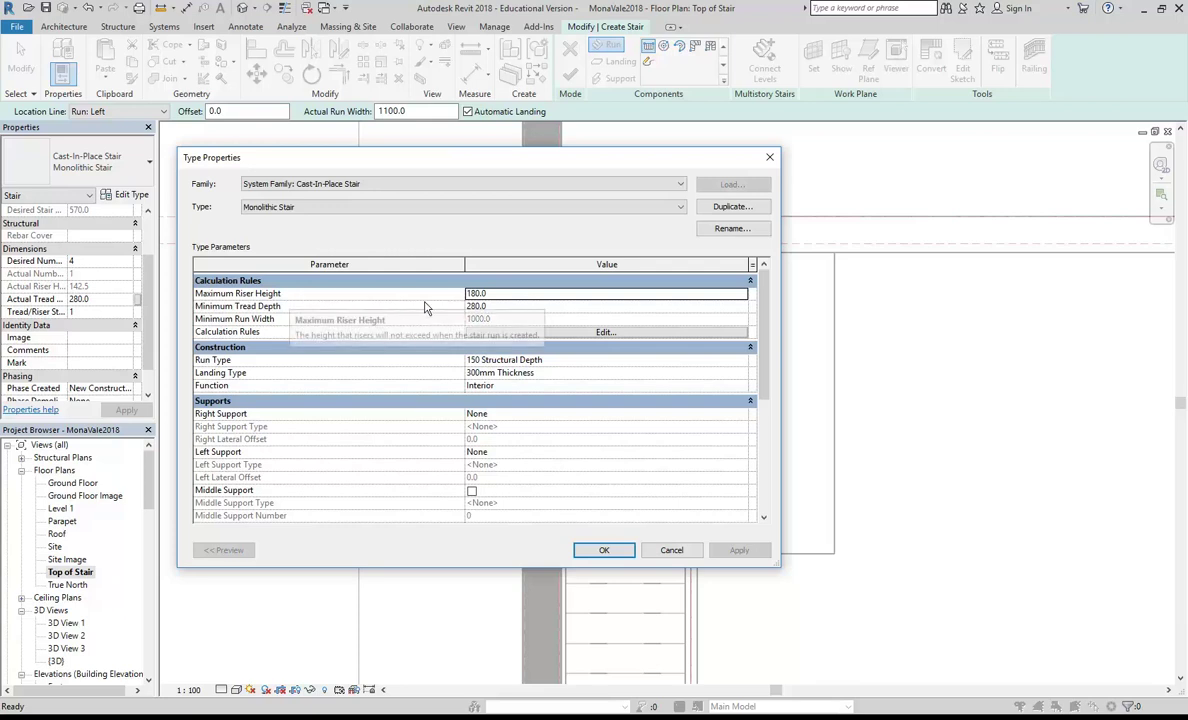
click(522, 294)
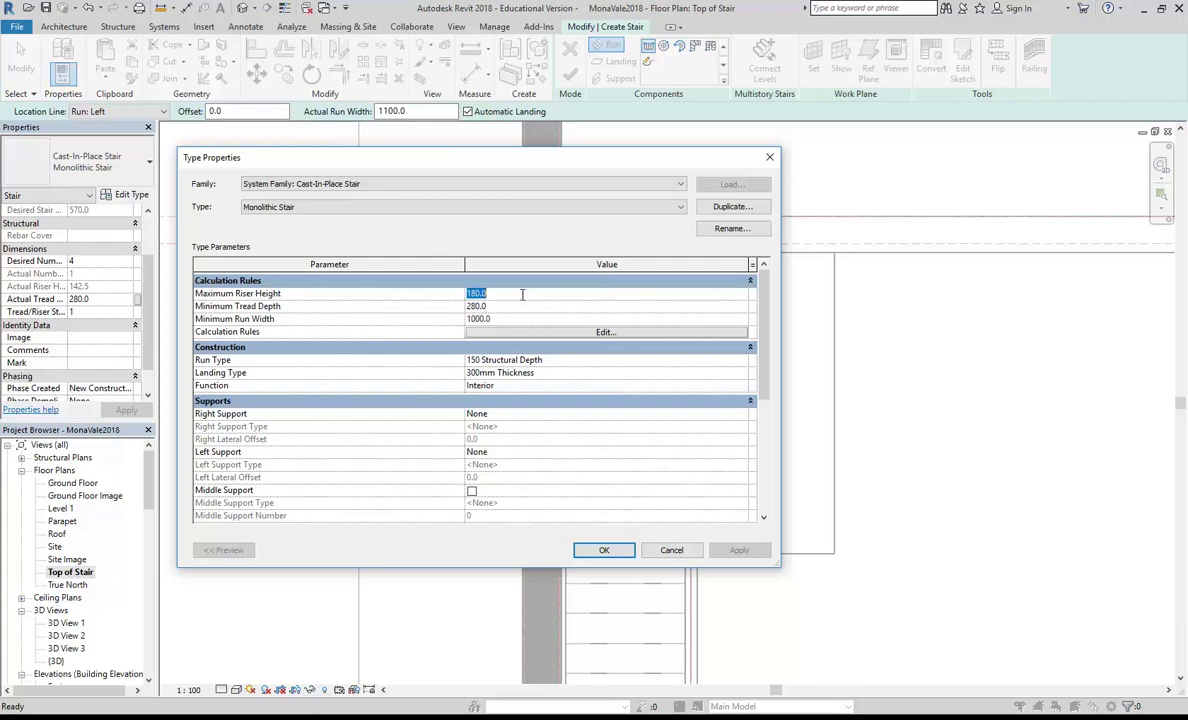
text(190)
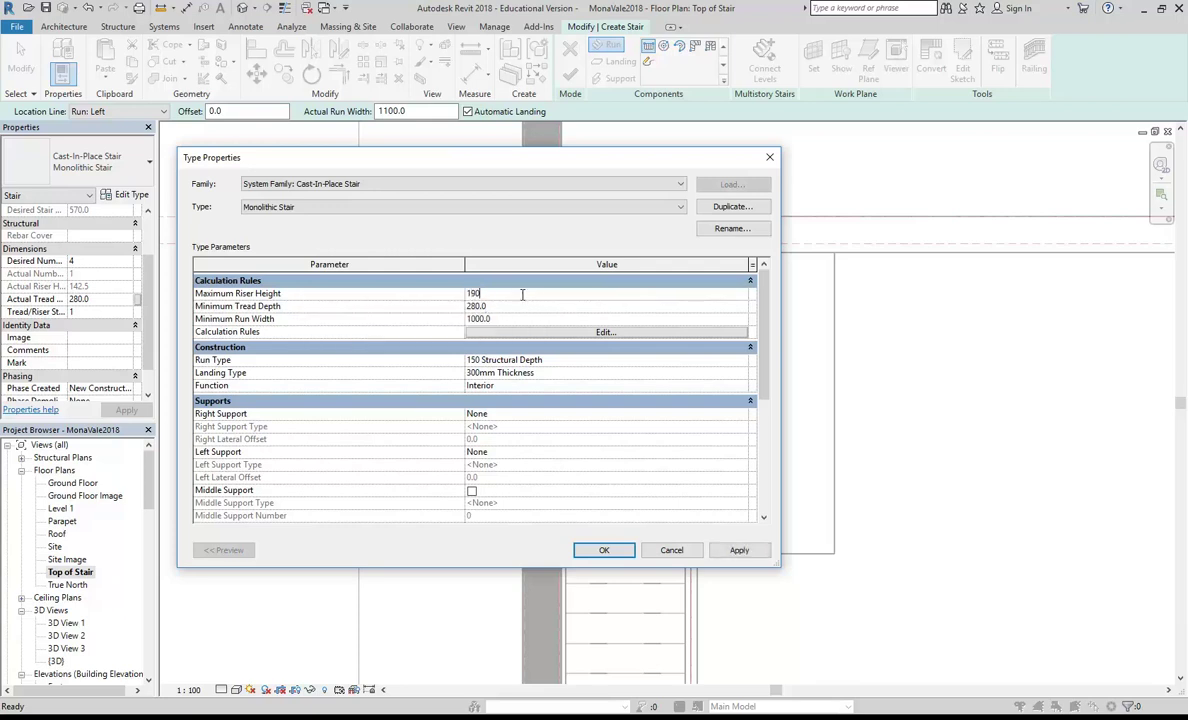
click(518, 307)
text(250)
click(604, 550)
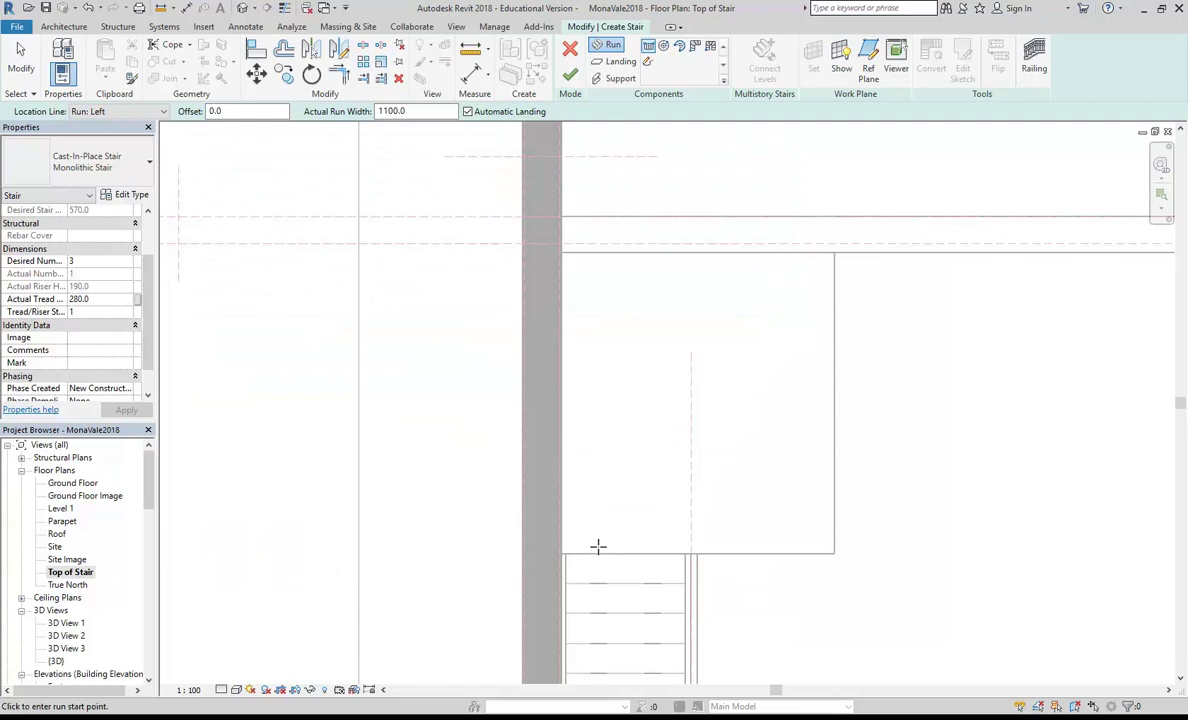
scroll(575, 387, up, 2)
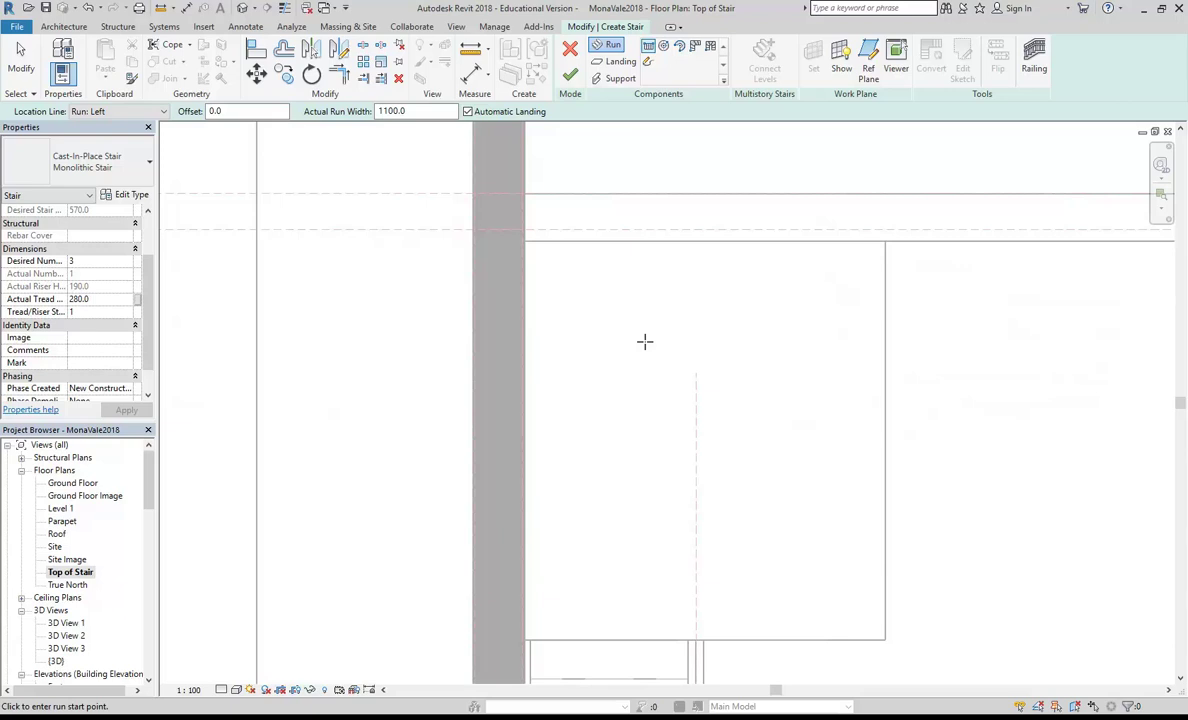
scroll(645, 355, down, 2)
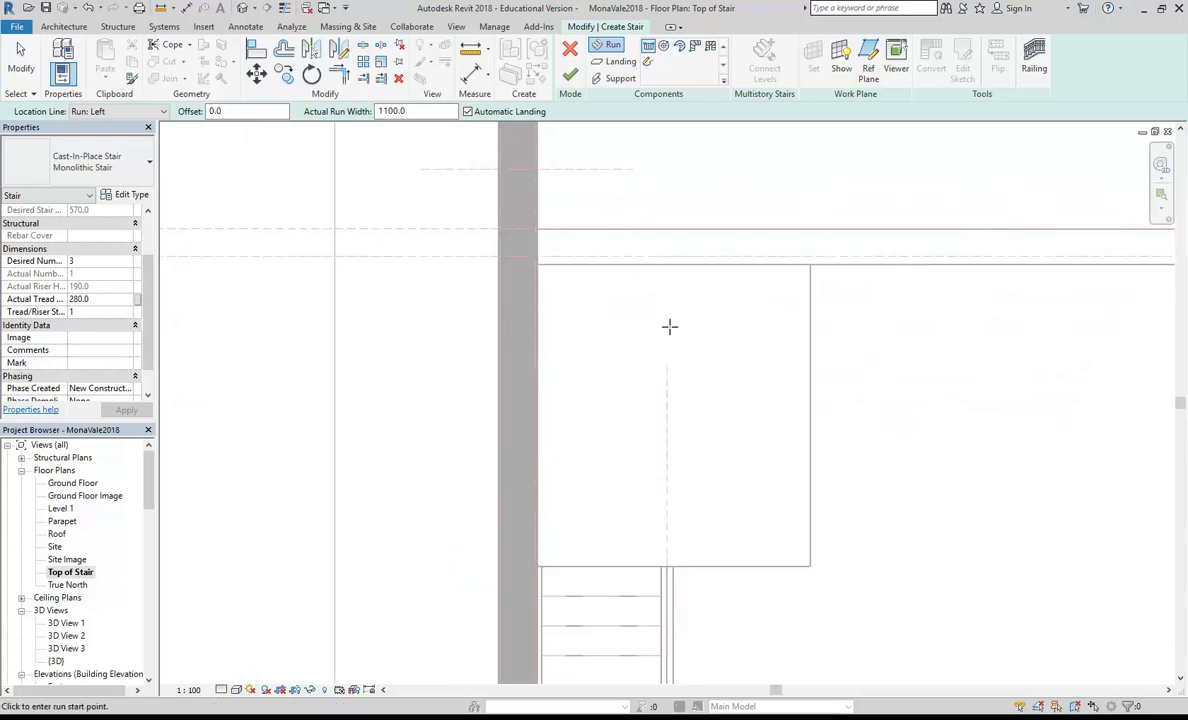
click(665, 322)
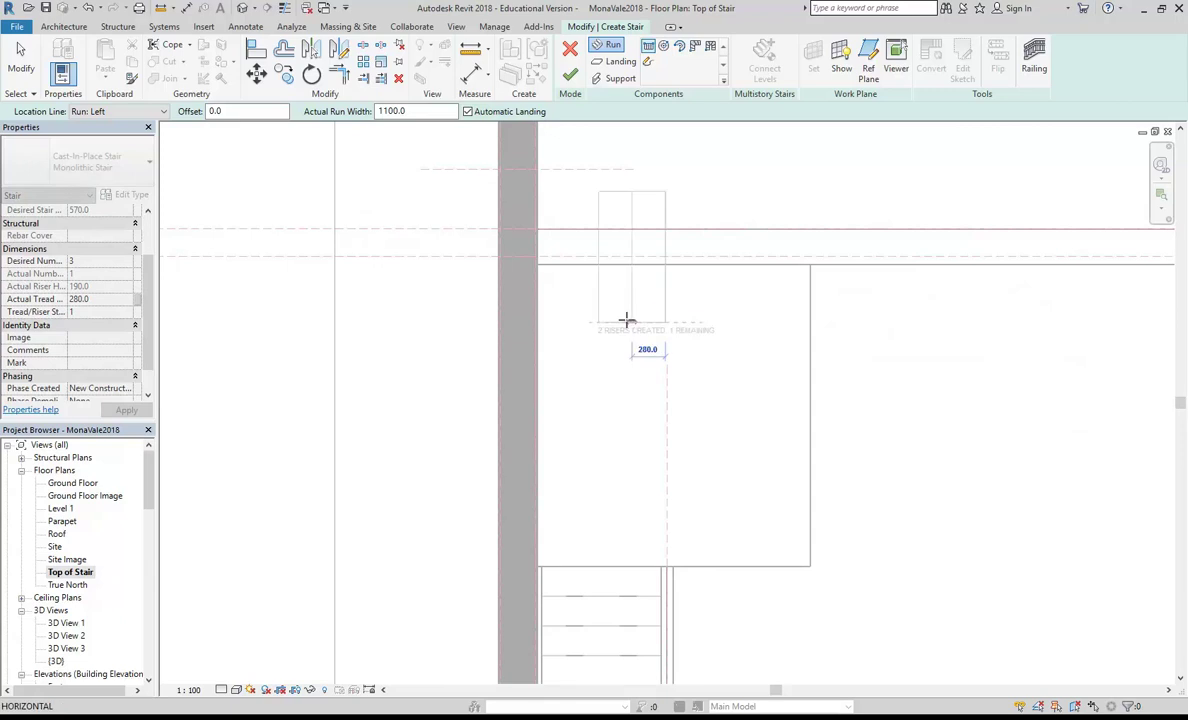
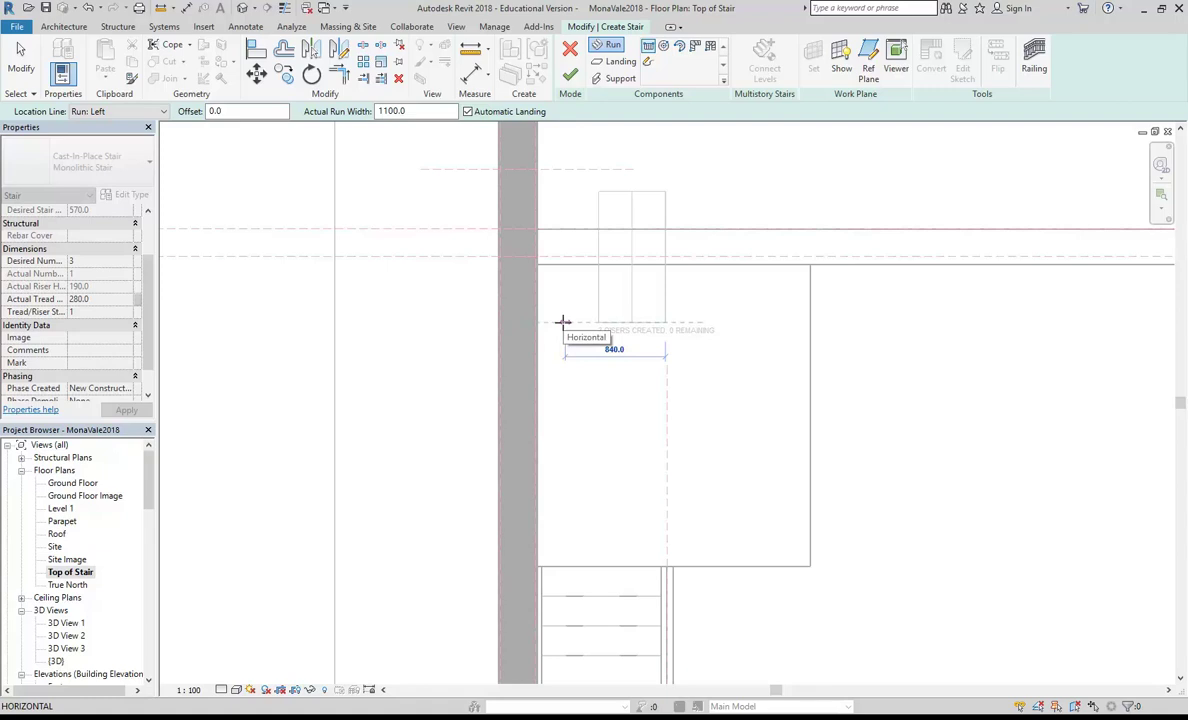
scroll(604, 340, up, 1)
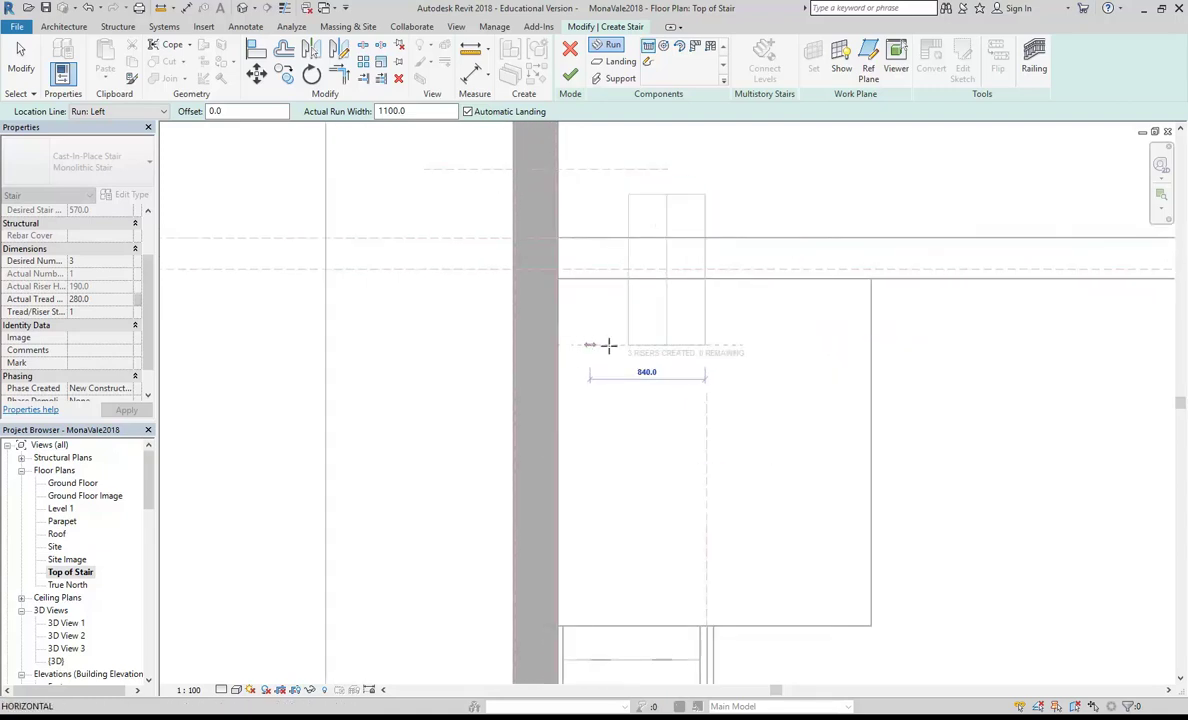
key(Escape)
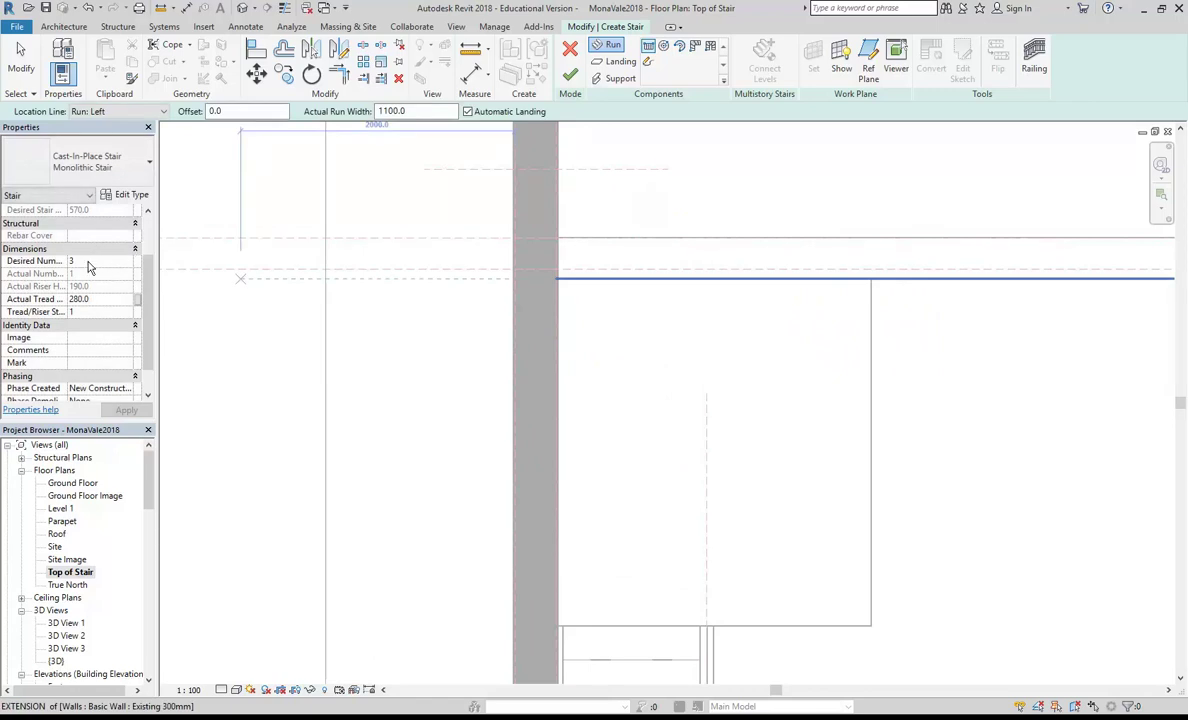
- Draw a three-riser, 1100 wide run with 280 treads from Top of Stair to Level 1, ascending across the landing toward the thick wall
scroll(95, 262, up, 2)
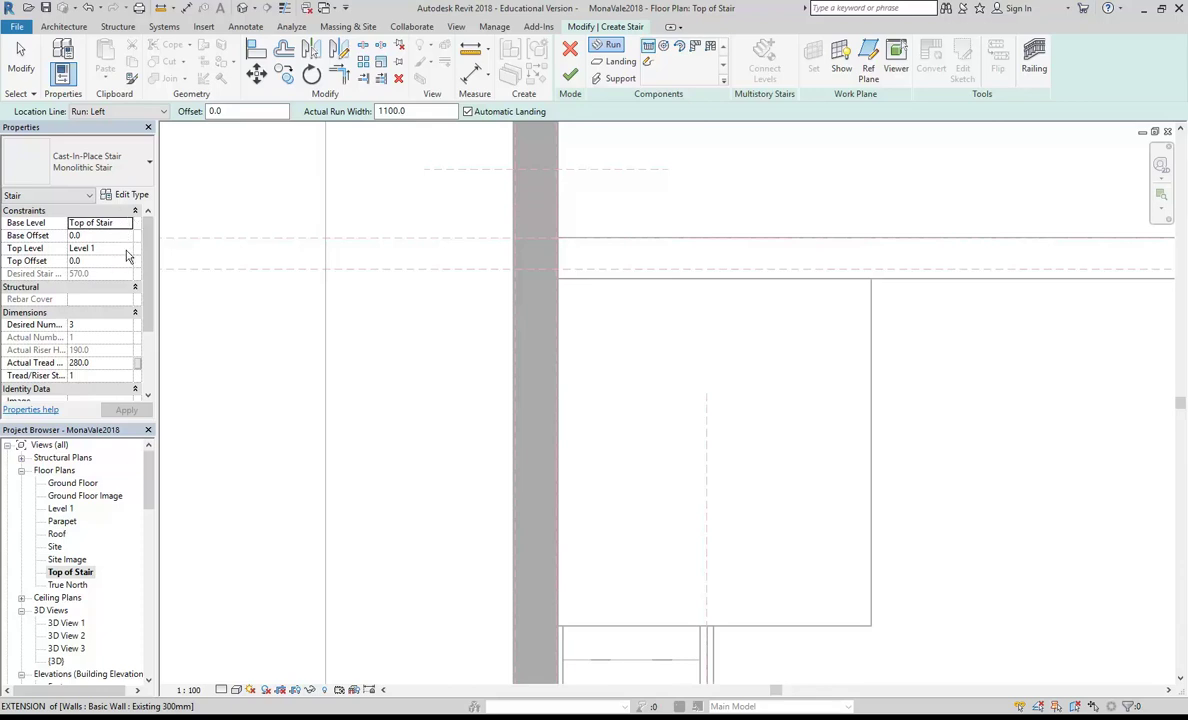
click(126, 250)
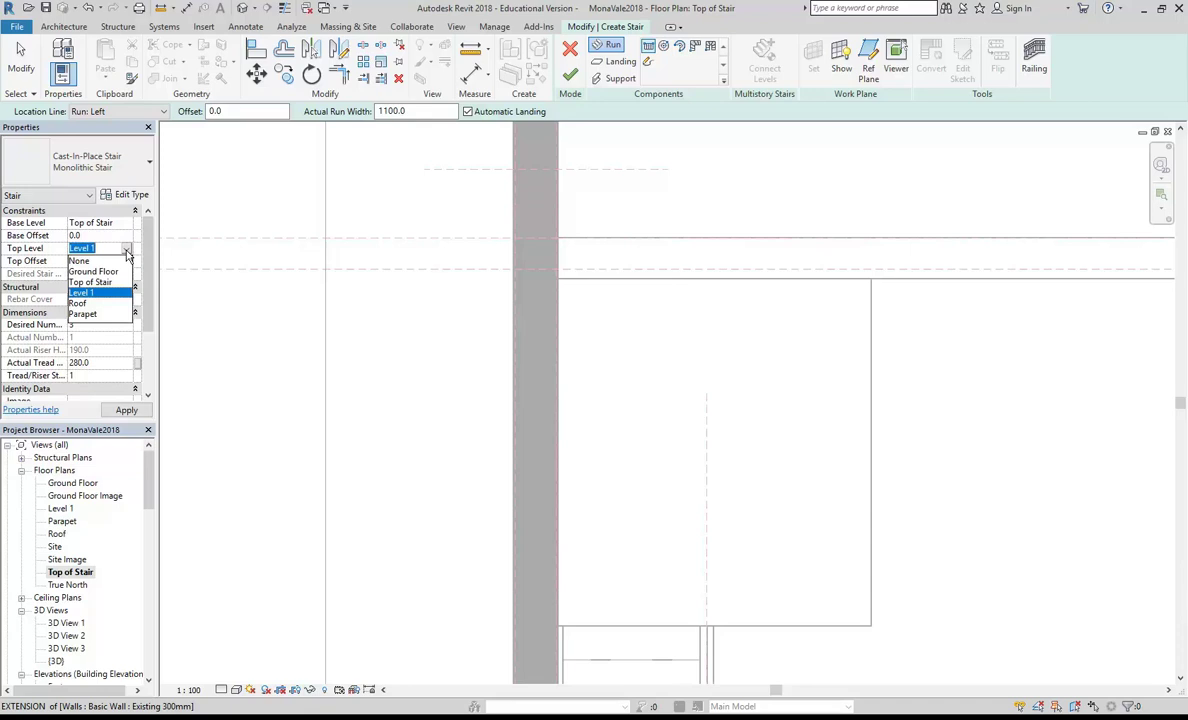
click(126, 252)
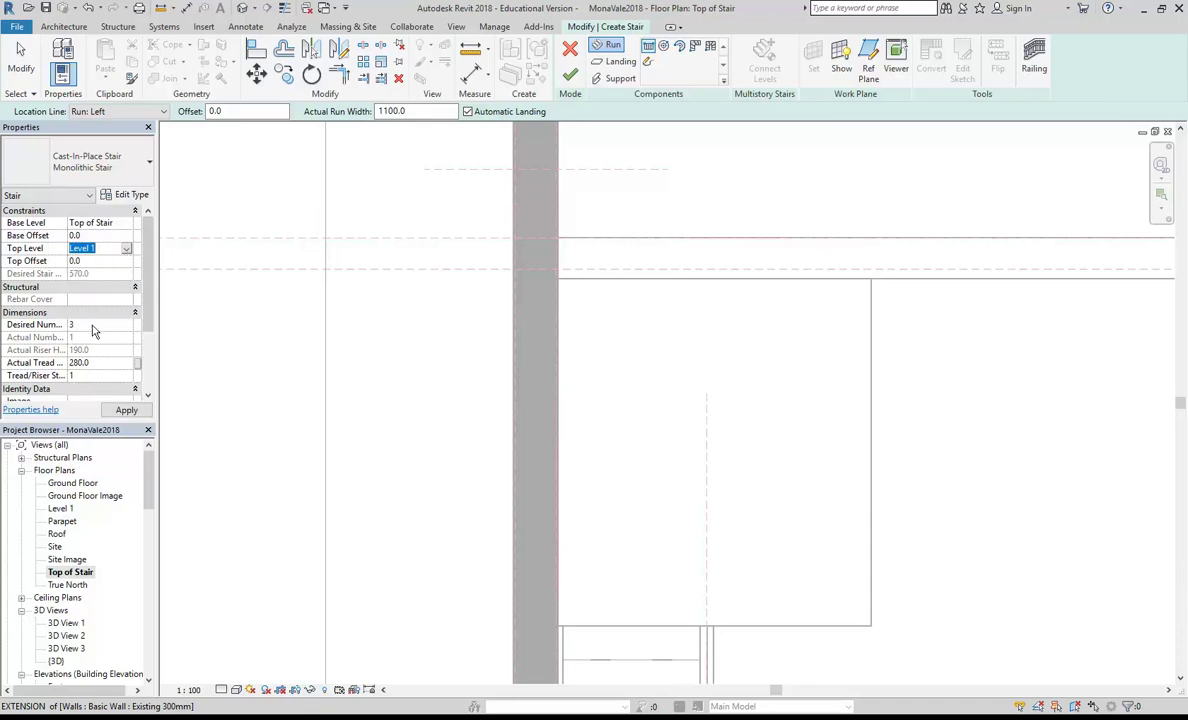
click(95, 324)
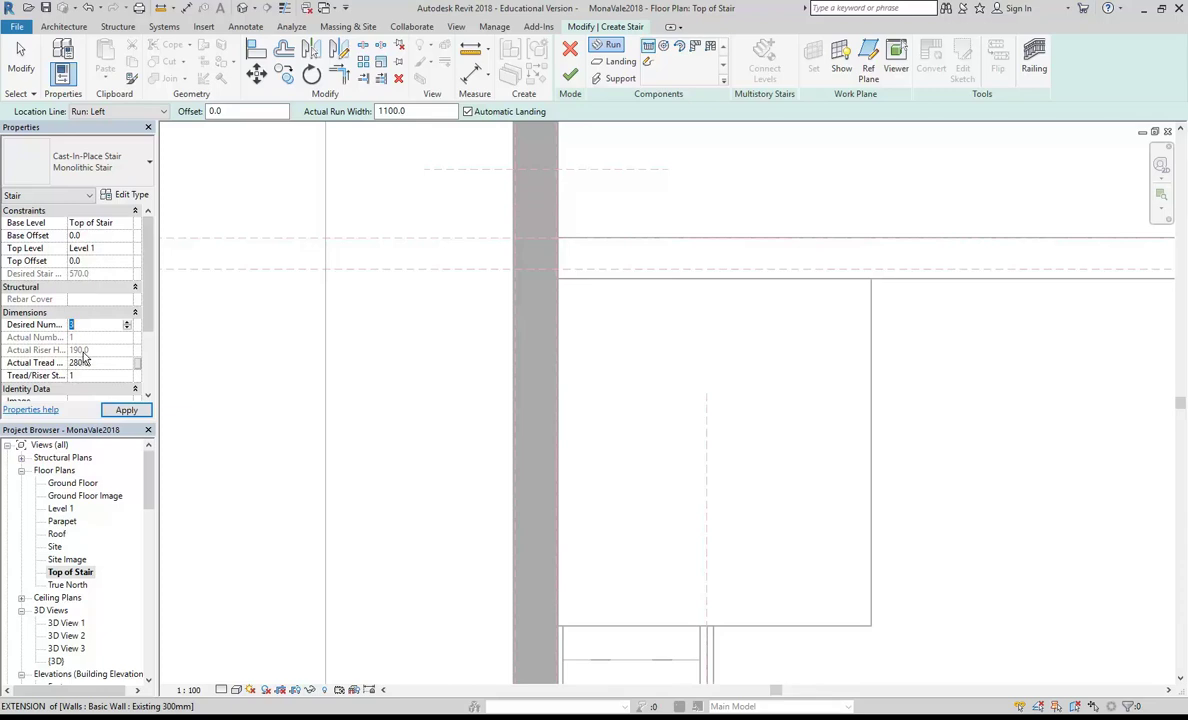
click(122, 411)
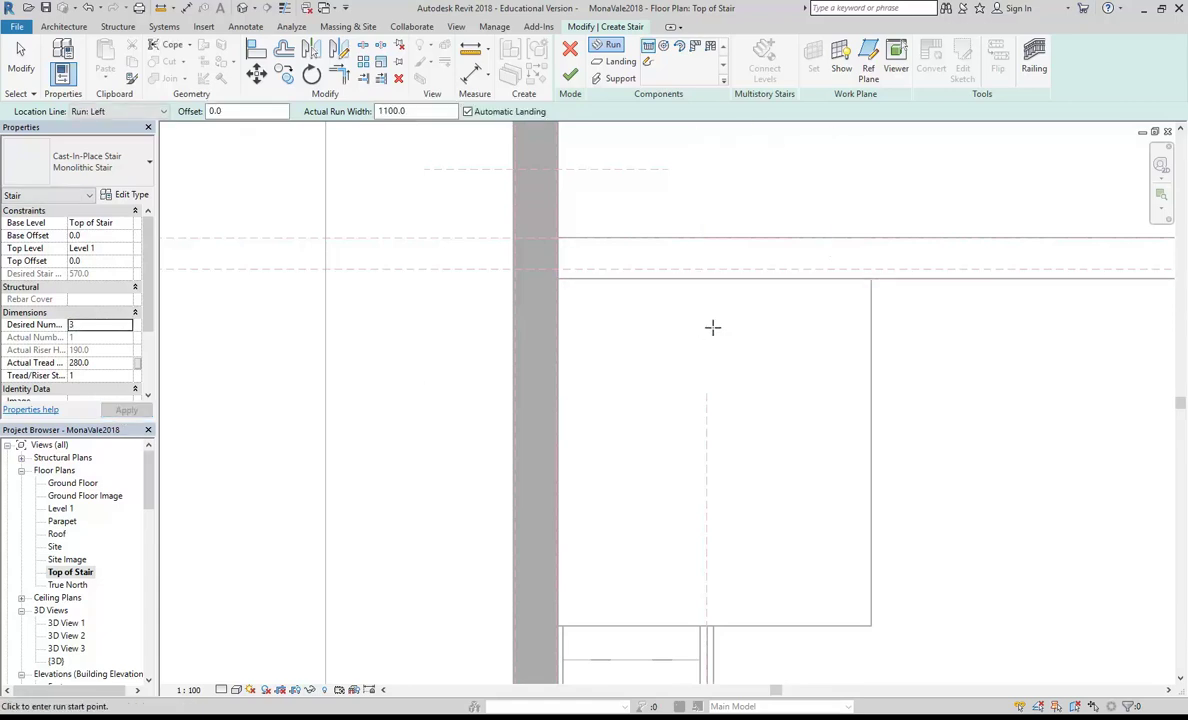
click(735, 330)
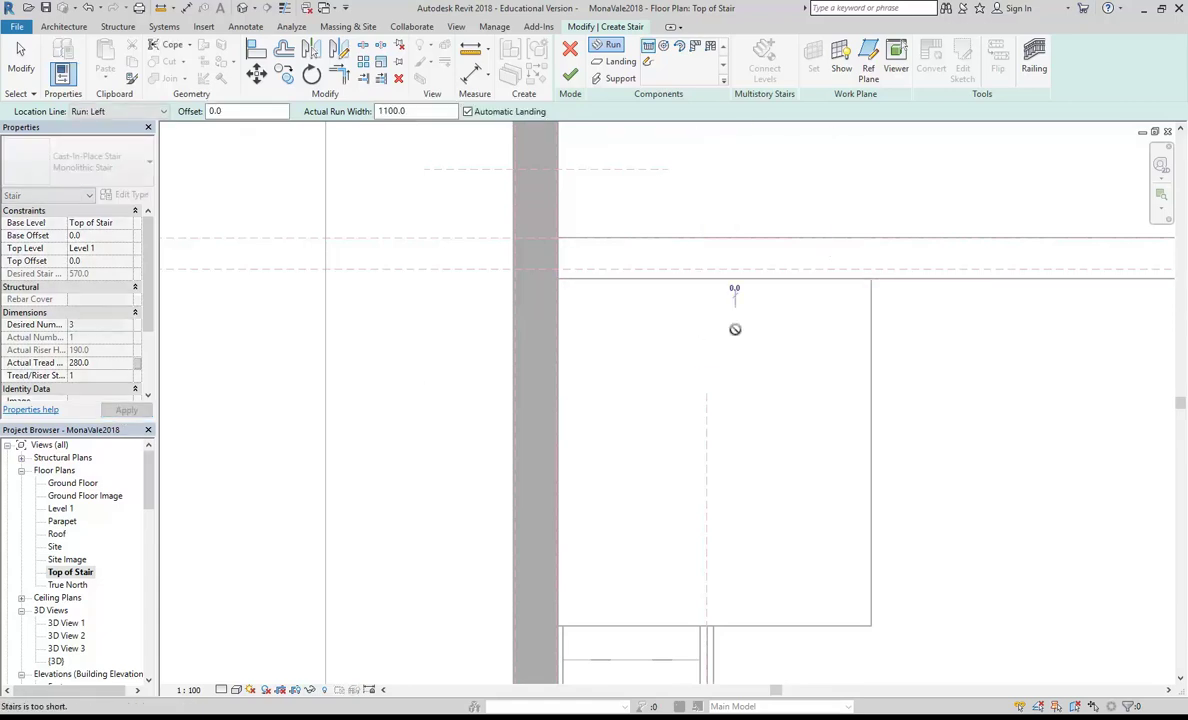
click(598, 324)
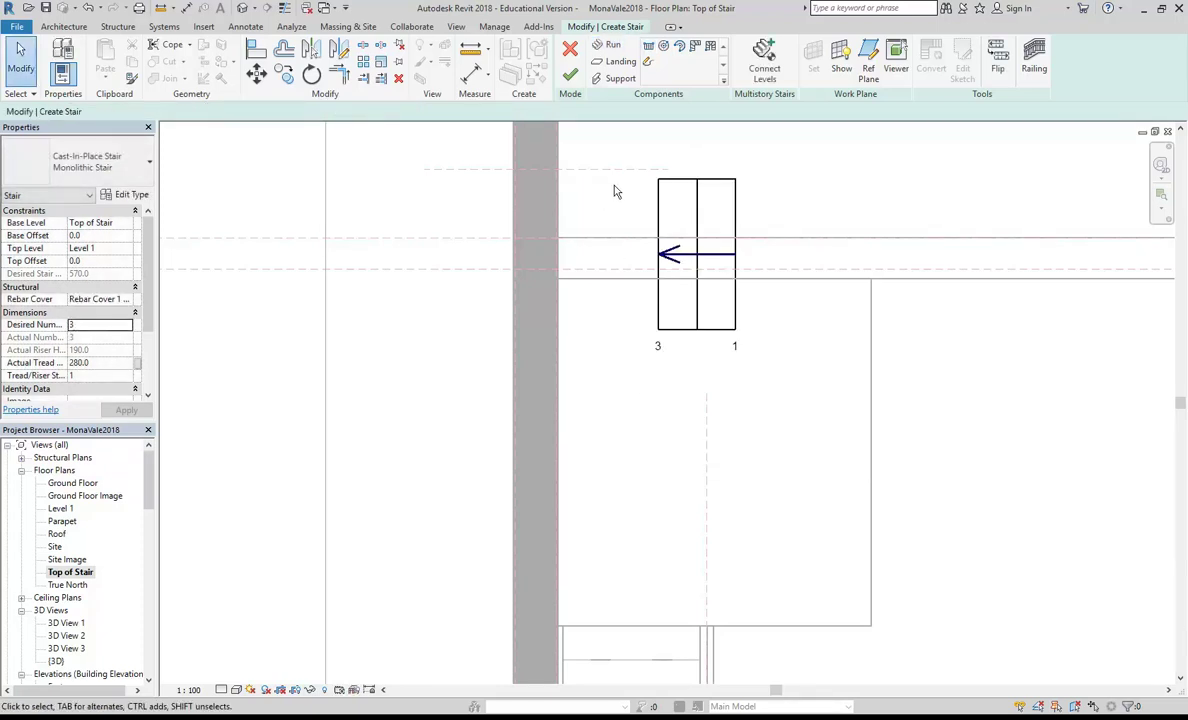
- Move the run's upper corner to the inner corner where the landing meets both walls, and finish the stair
click(678, 210)
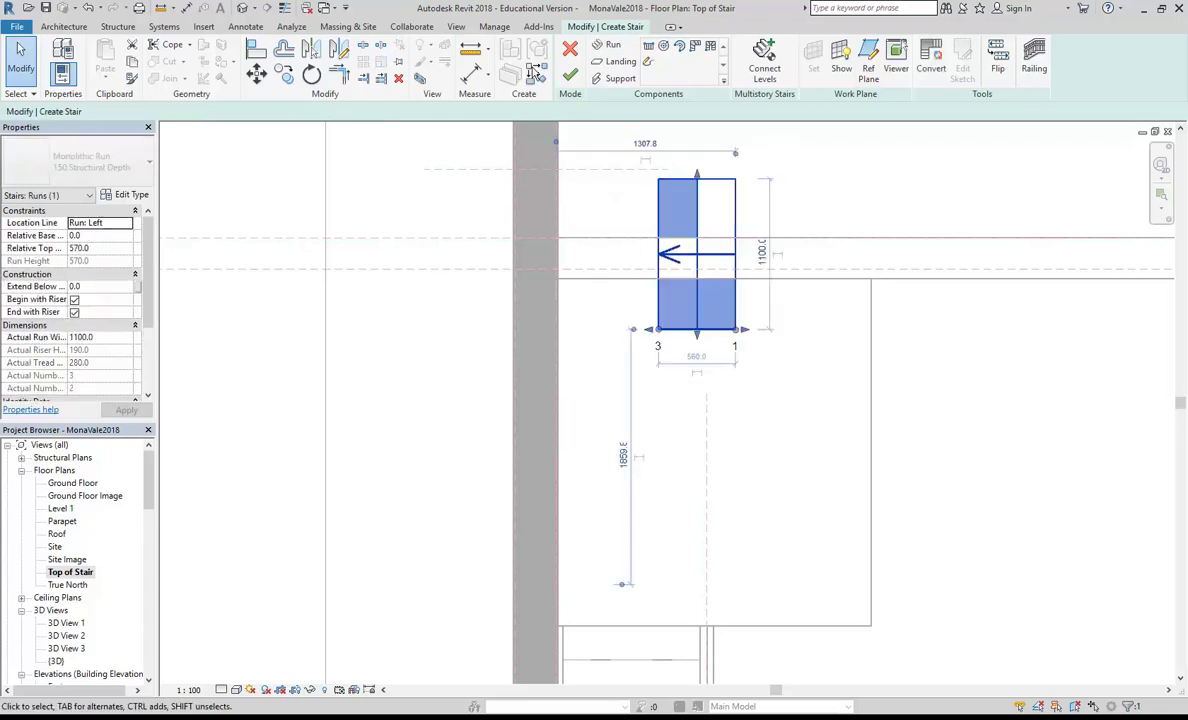
click(256, 72)
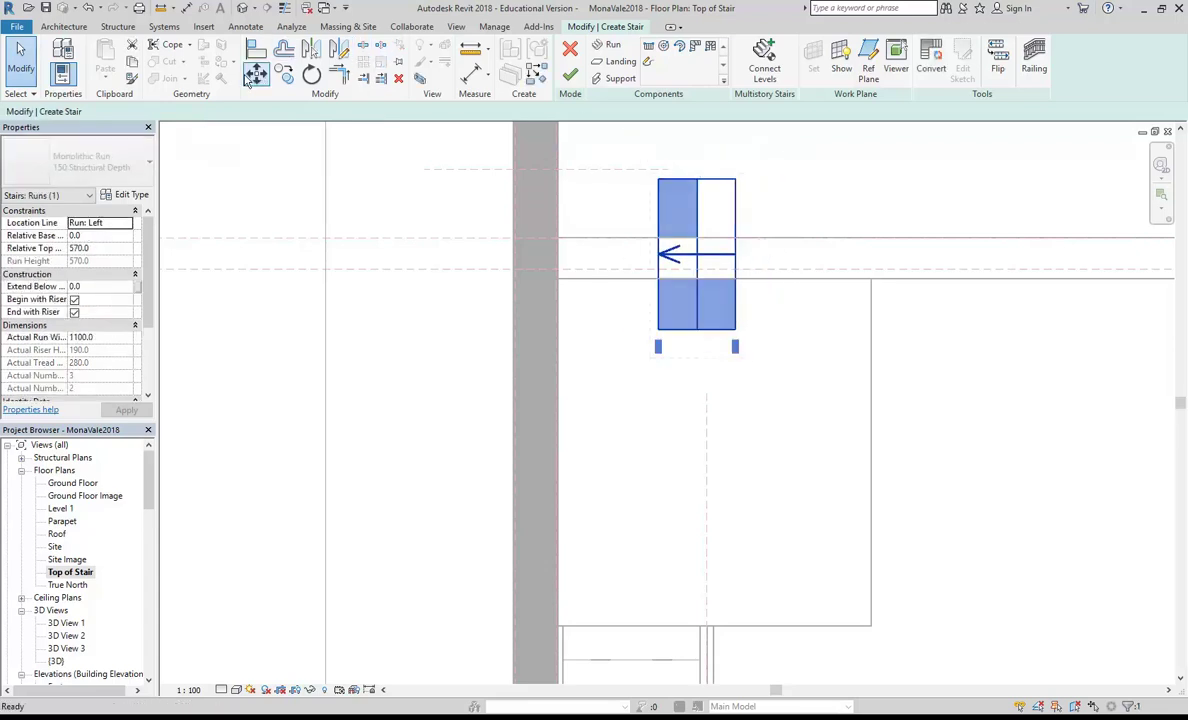
click(659, 181)
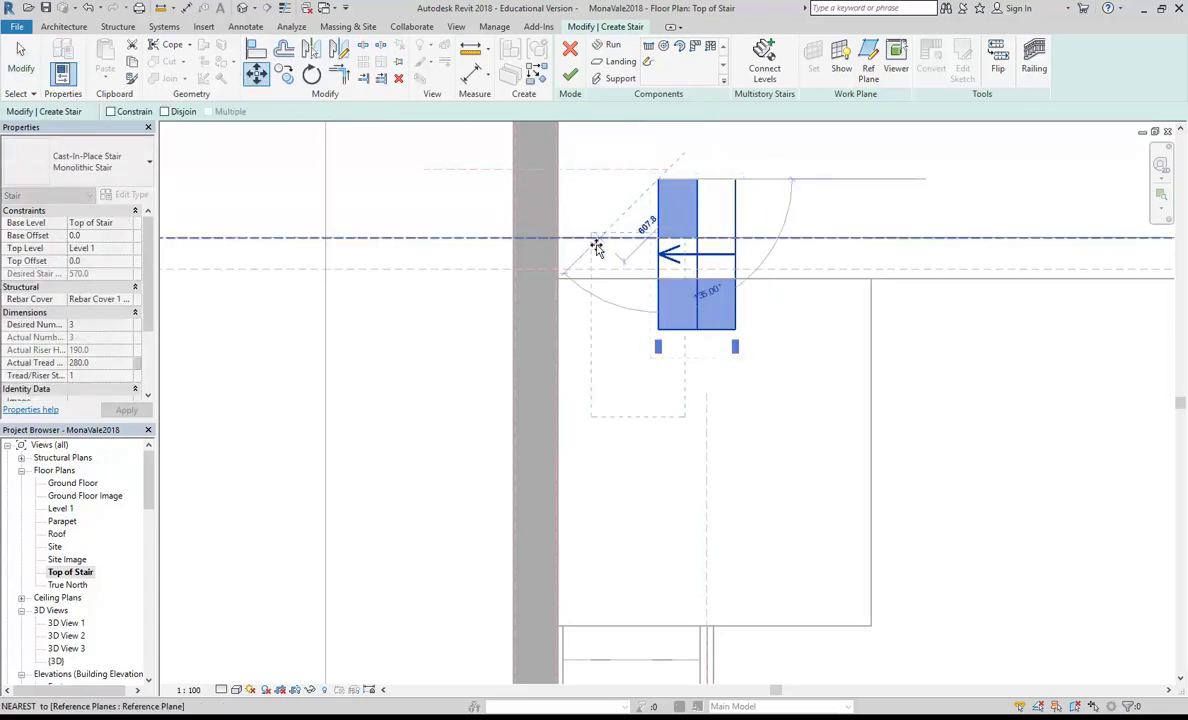
click(558, 279)
click(716, 418)
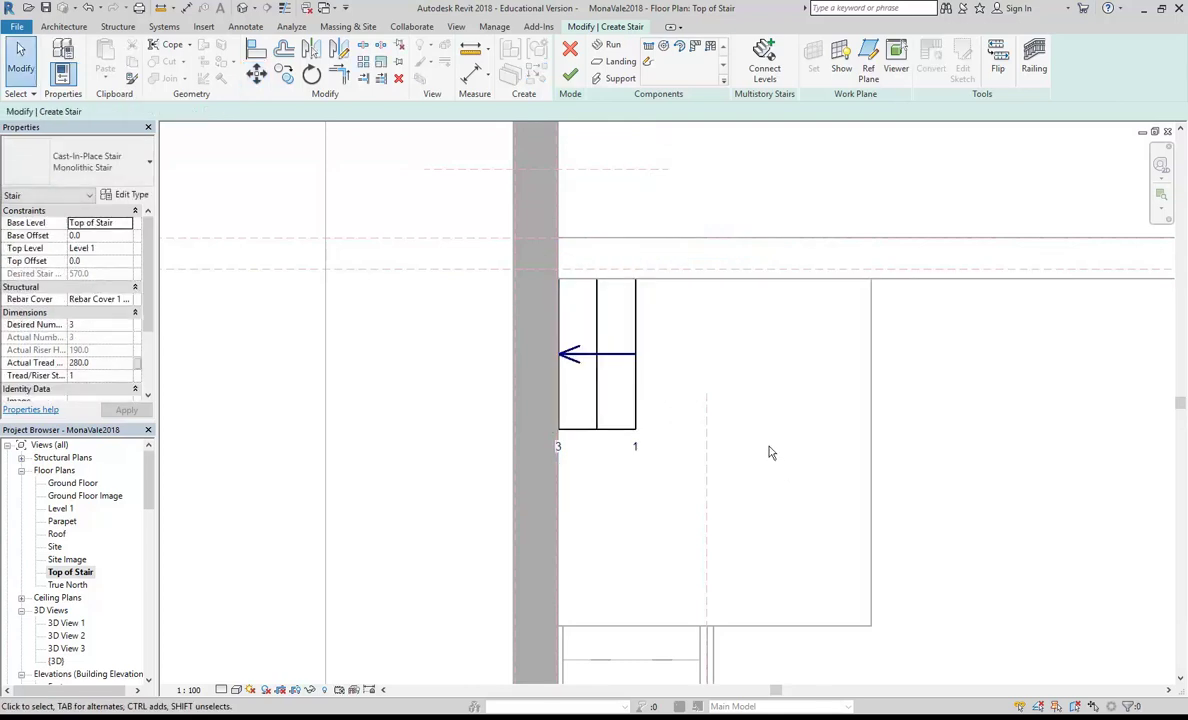
scroll(714, 414, down, 2)
middle_drag(716, 395, 709, 439)
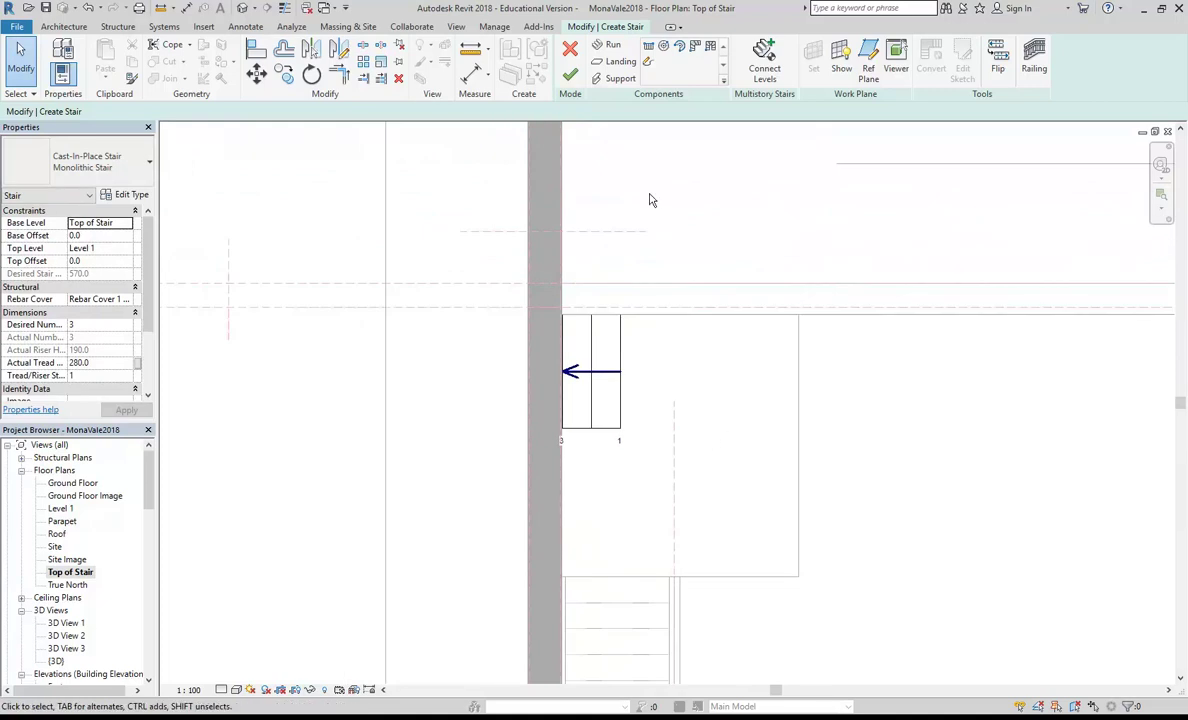
click(569, 75)
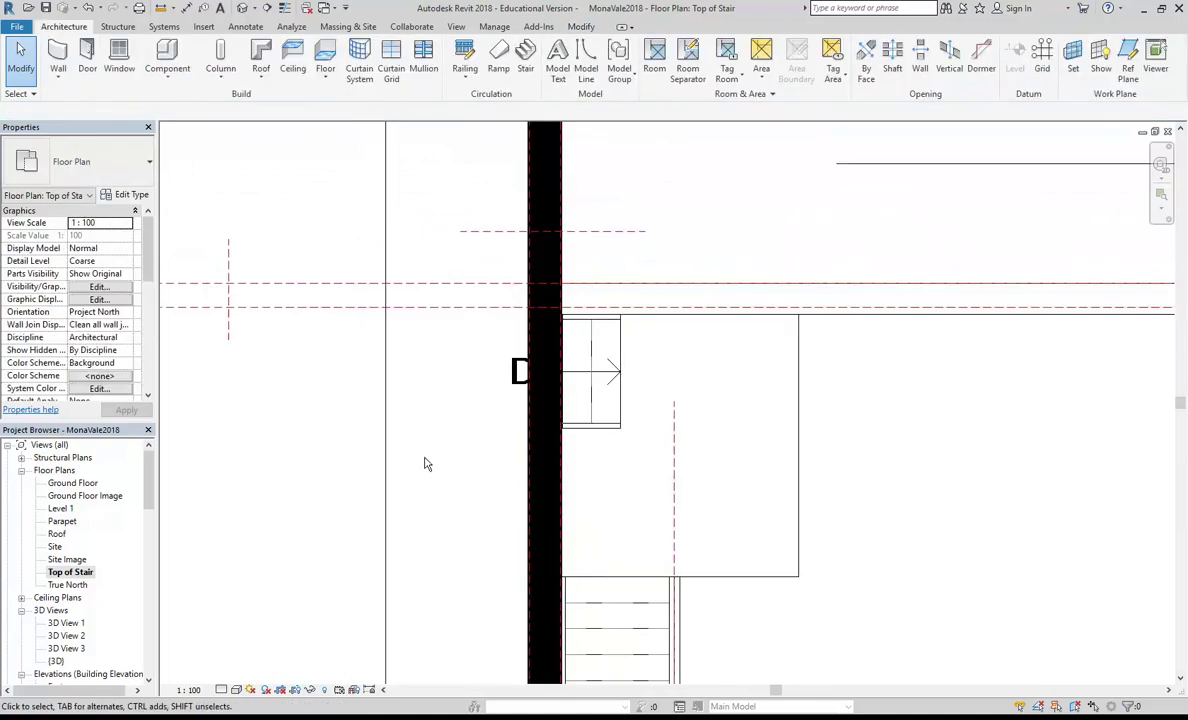
- In the {3D} view, change the lower main stair to the Cast-In-Place Monolithic Stair type
double_click(56, 661)
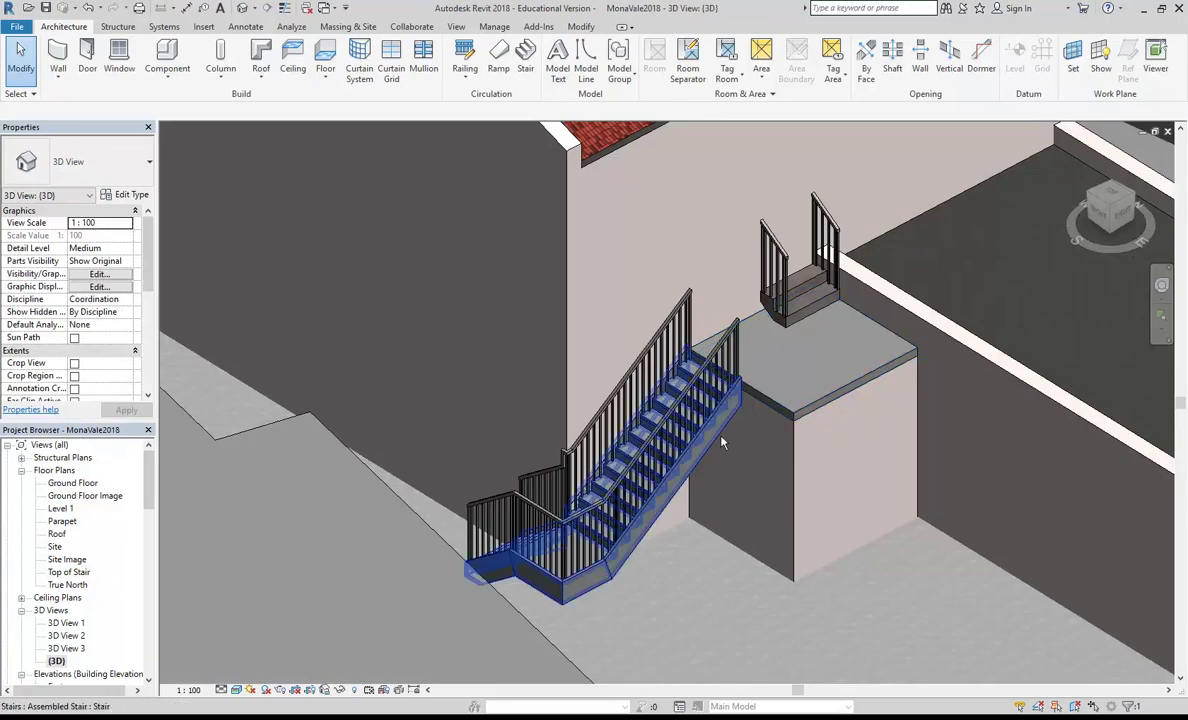
scroll(638, 449, up, 3)
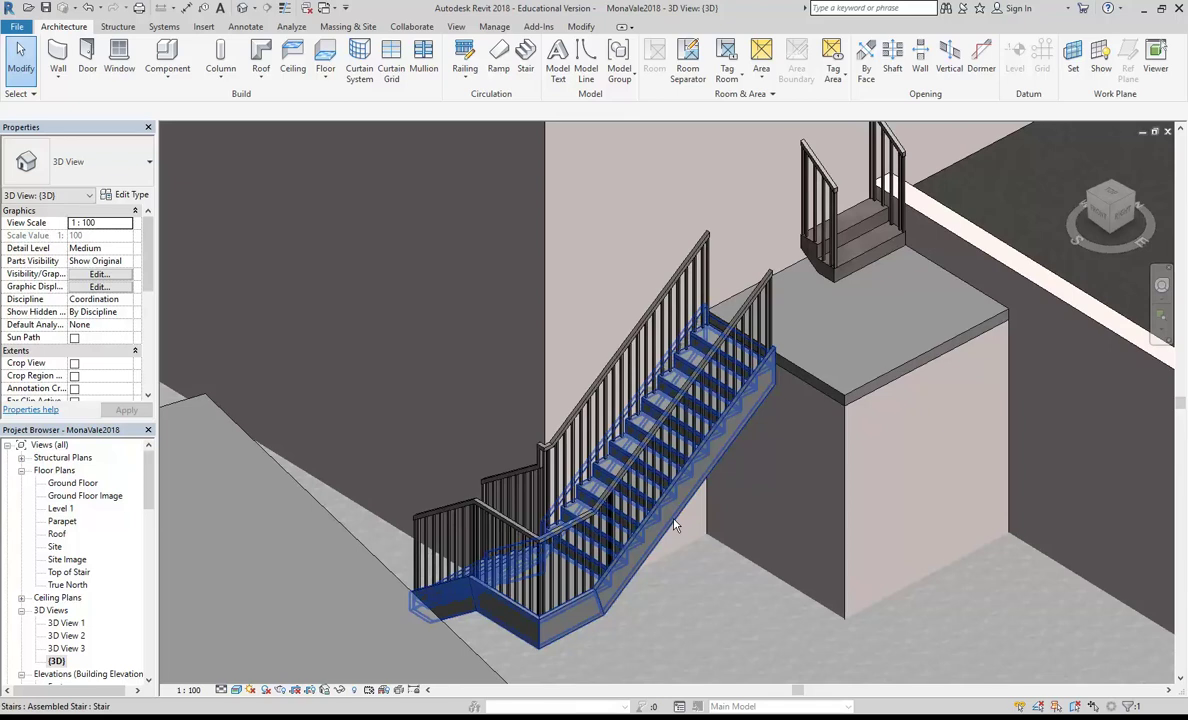
click(673, 524)
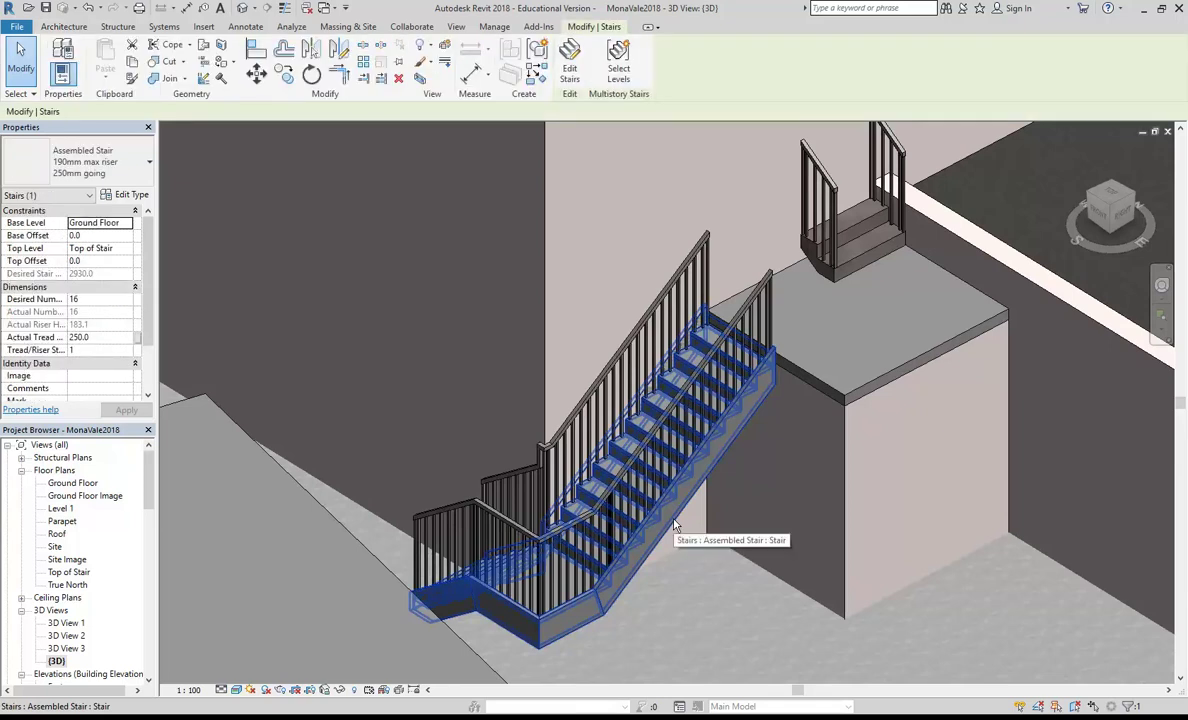
click(90, 163)
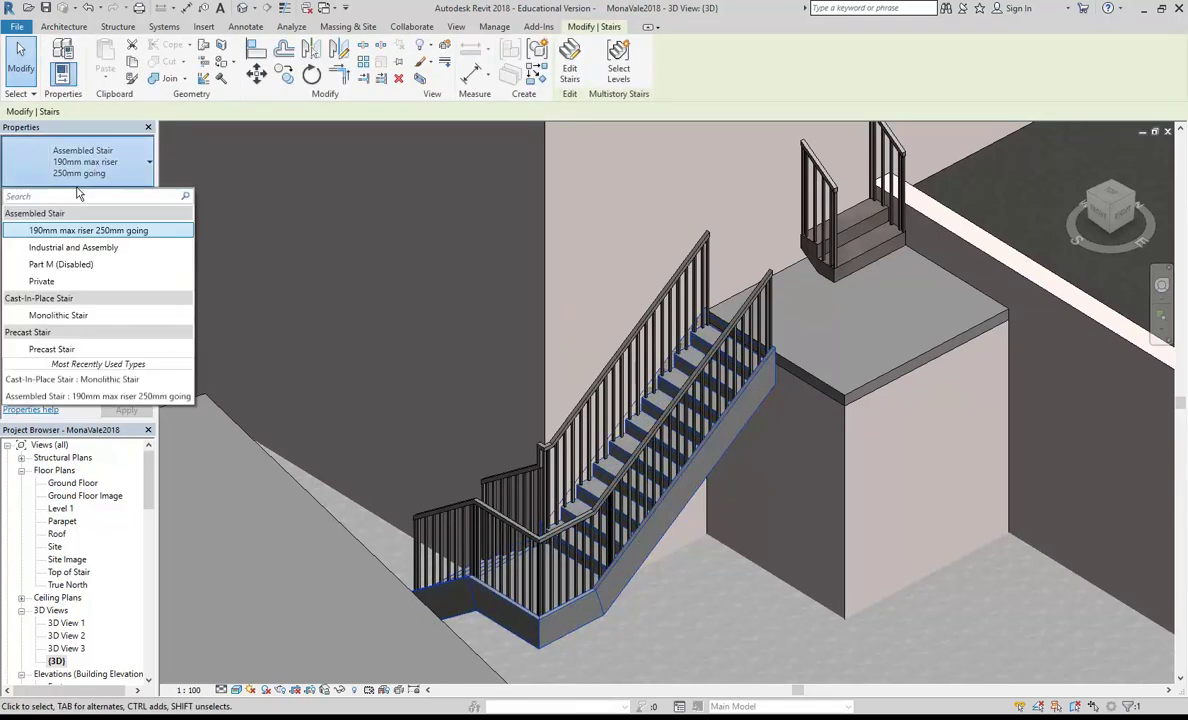
click(72, 316)
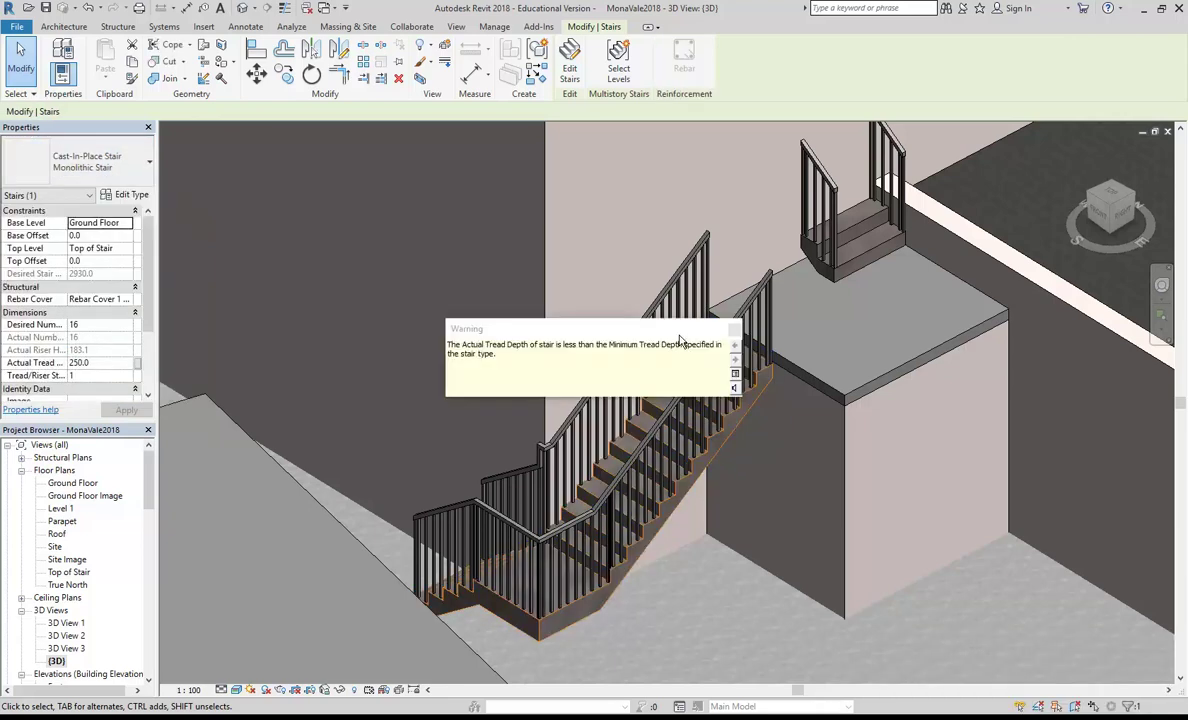
click(736, 328)
key(Escape)
- Delete the wall-side railing of the lower main stair
middle_drag(575, 309, 584, 272)
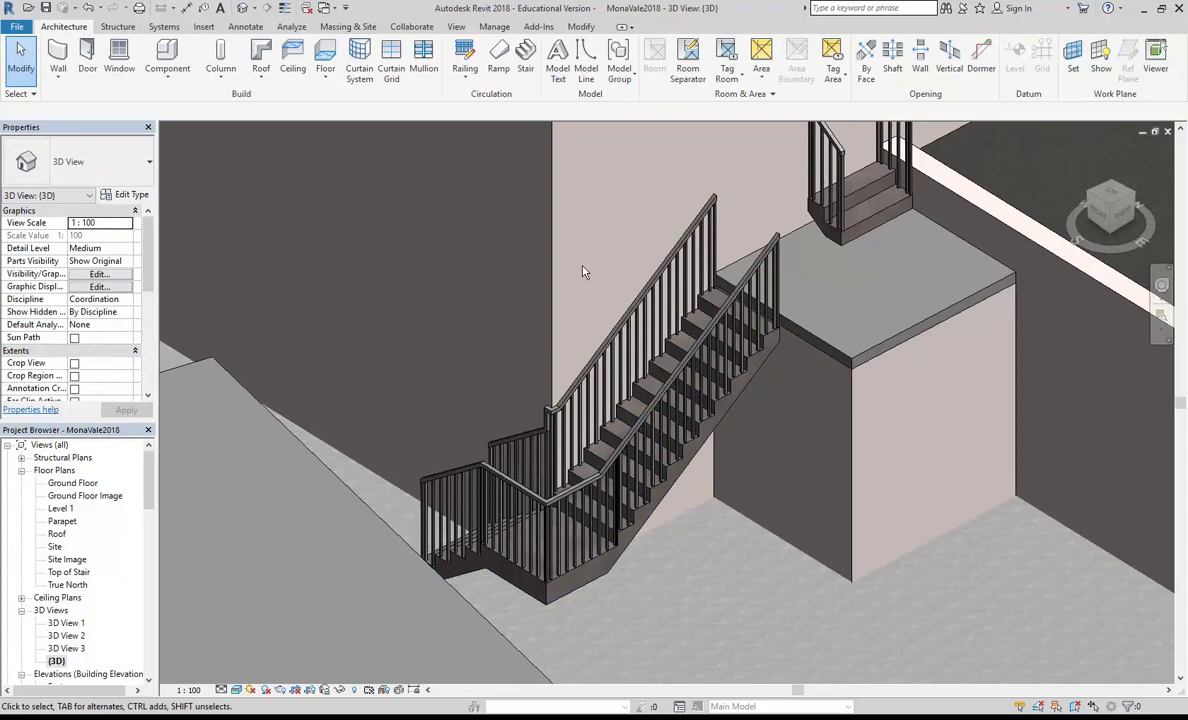
scroll(584, 272, up, 2)
click(490, 385)
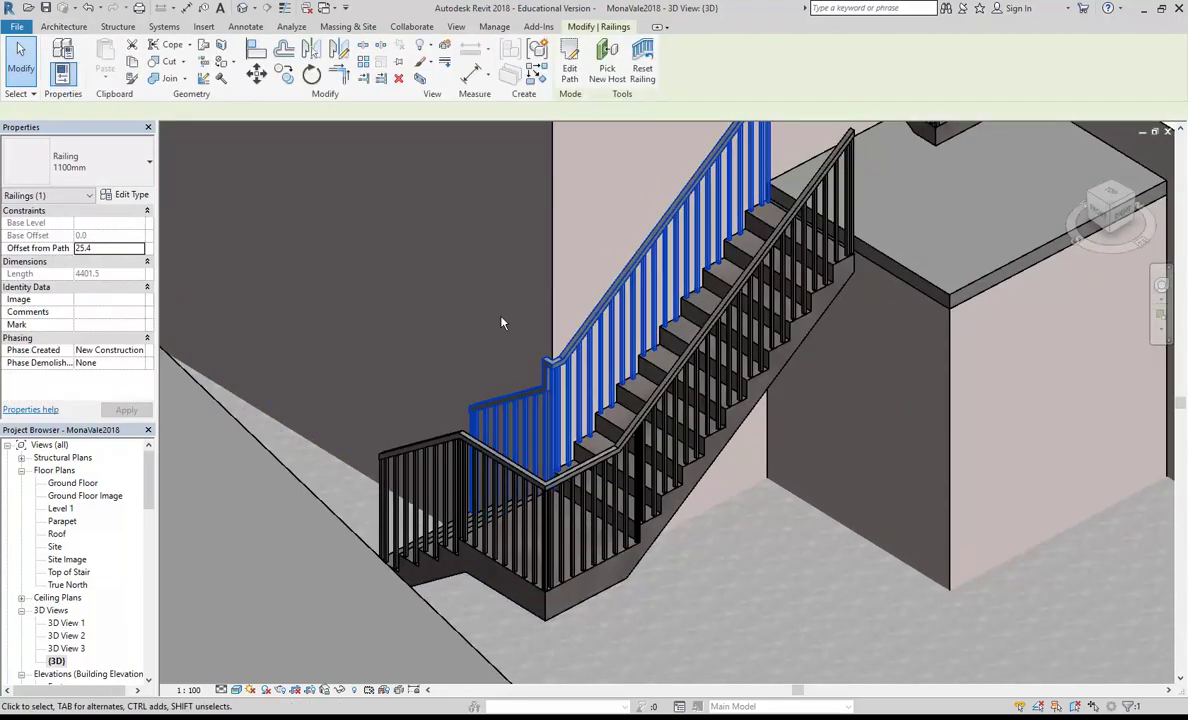
scroll(464, 240, down, 2)
key(Escape)
middle_drag(464, 214, 469, 264)
scroll(469, 265, up, 1)
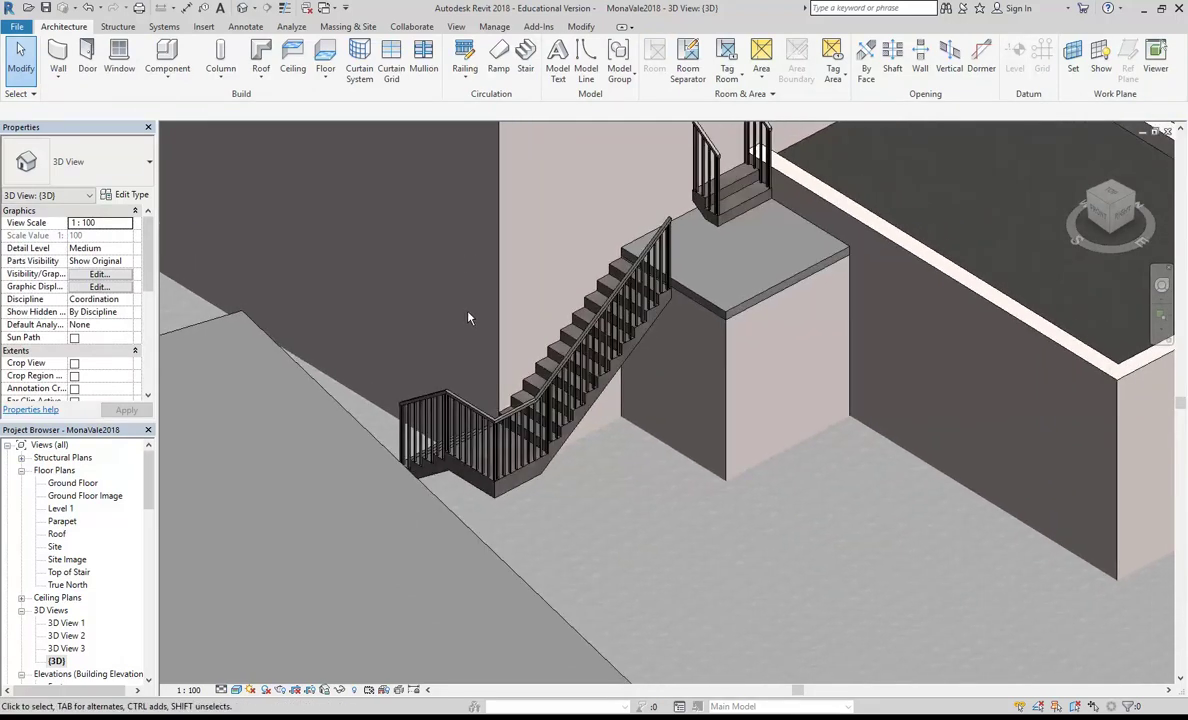
- Delete both railings of the short upper stair between the landing and Level 1
scroll(489, 325, up, 2)
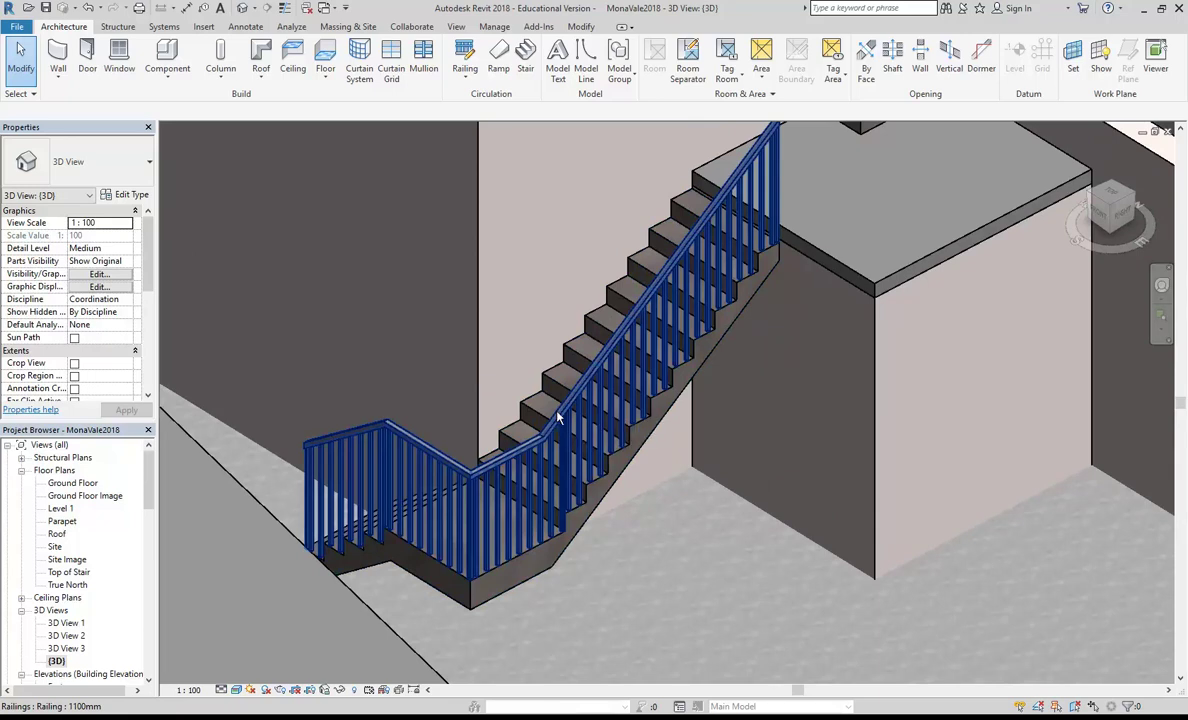
scroll(558, 416, down, 2)
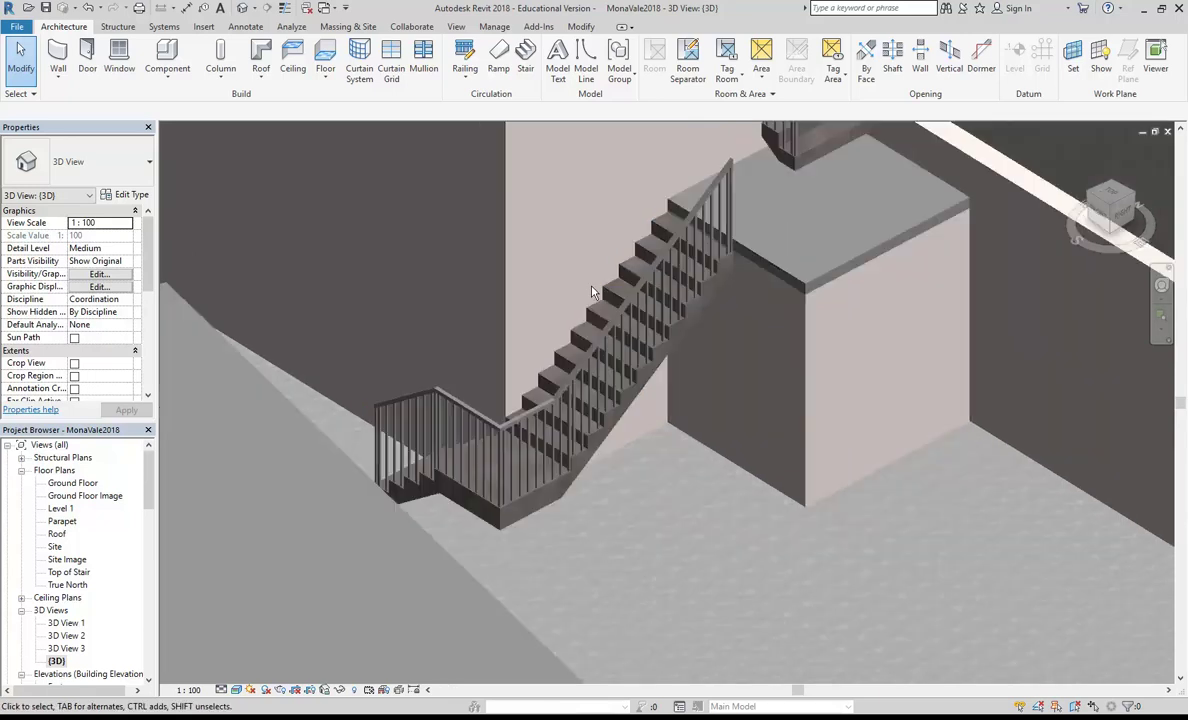
middle_drag(558, 416, 574, 362)
middle_drag(703, 276, 688, 401)
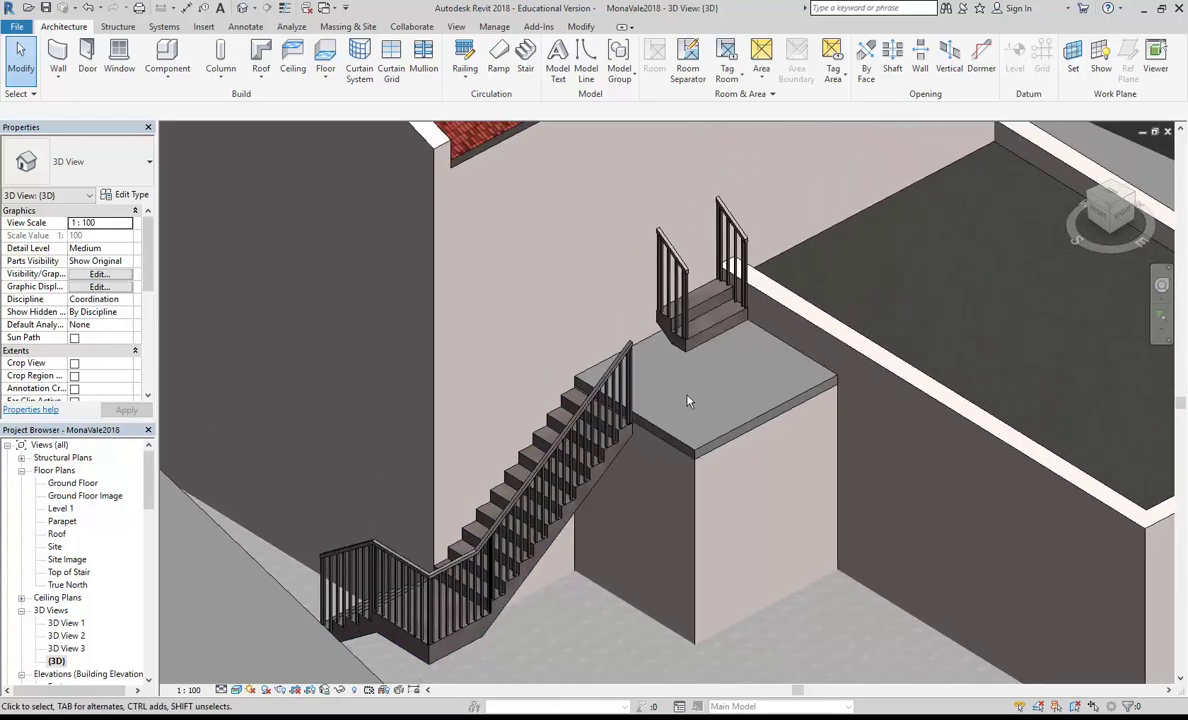
scroll(698, 259, up, 2)
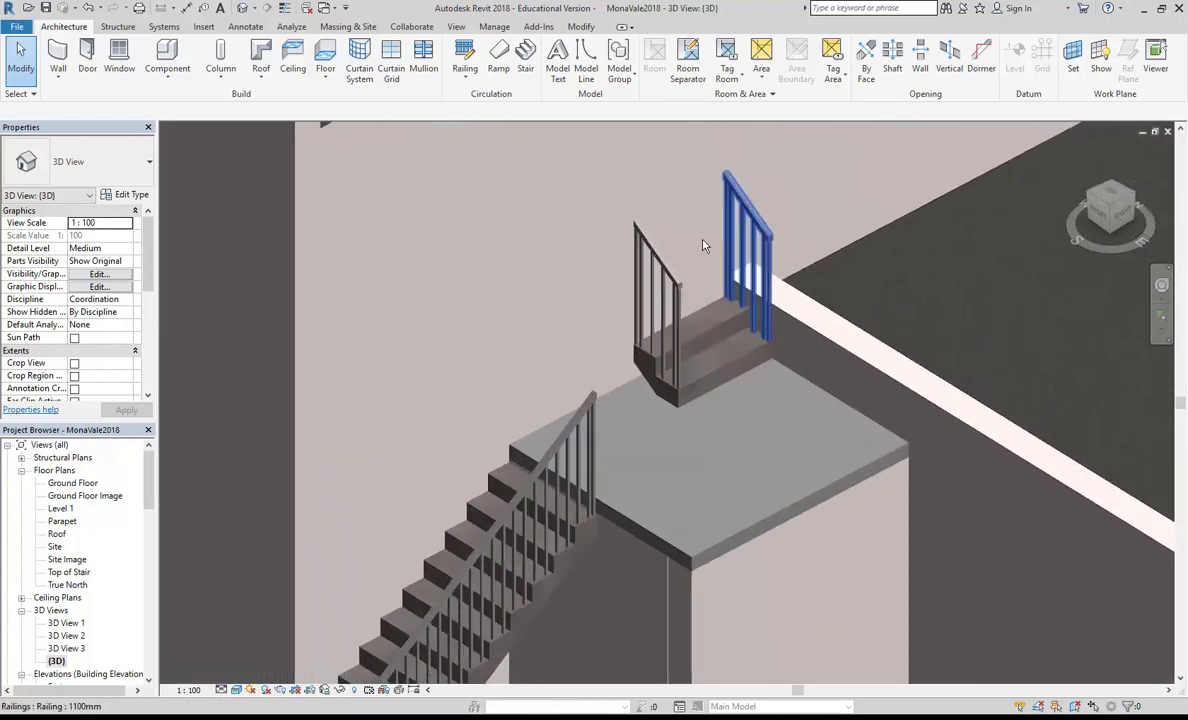
click(758, 230)
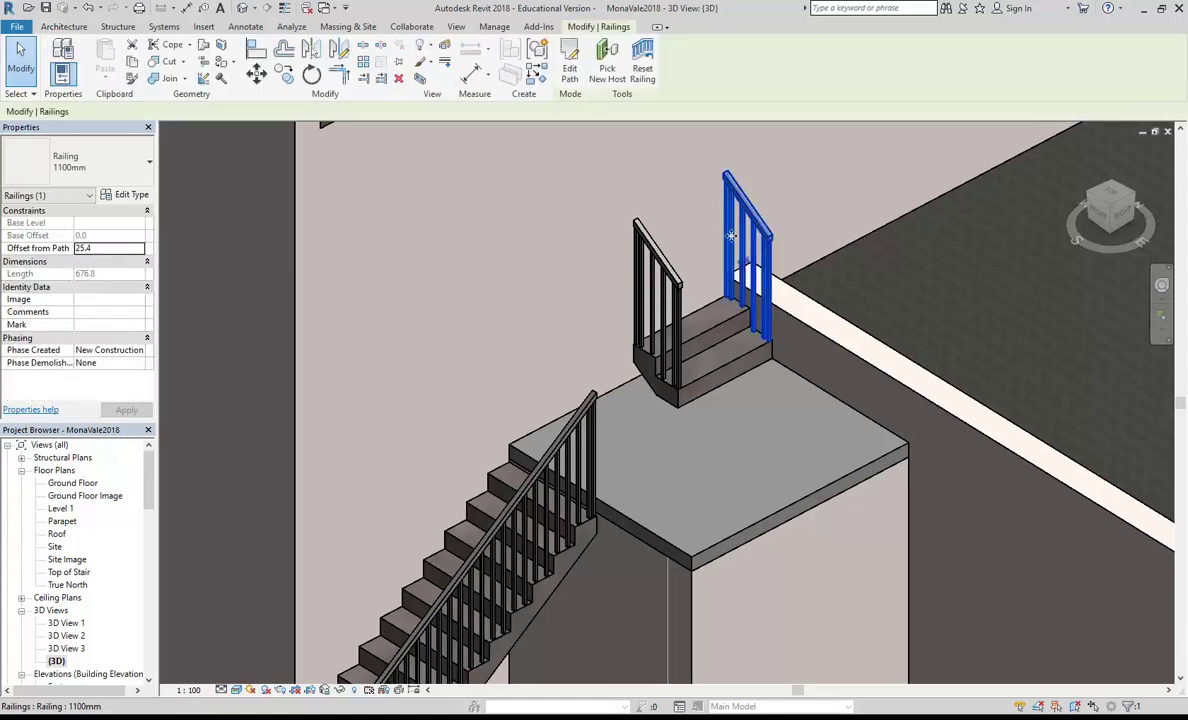
ctrl+click(655, 285)
key(Delete)
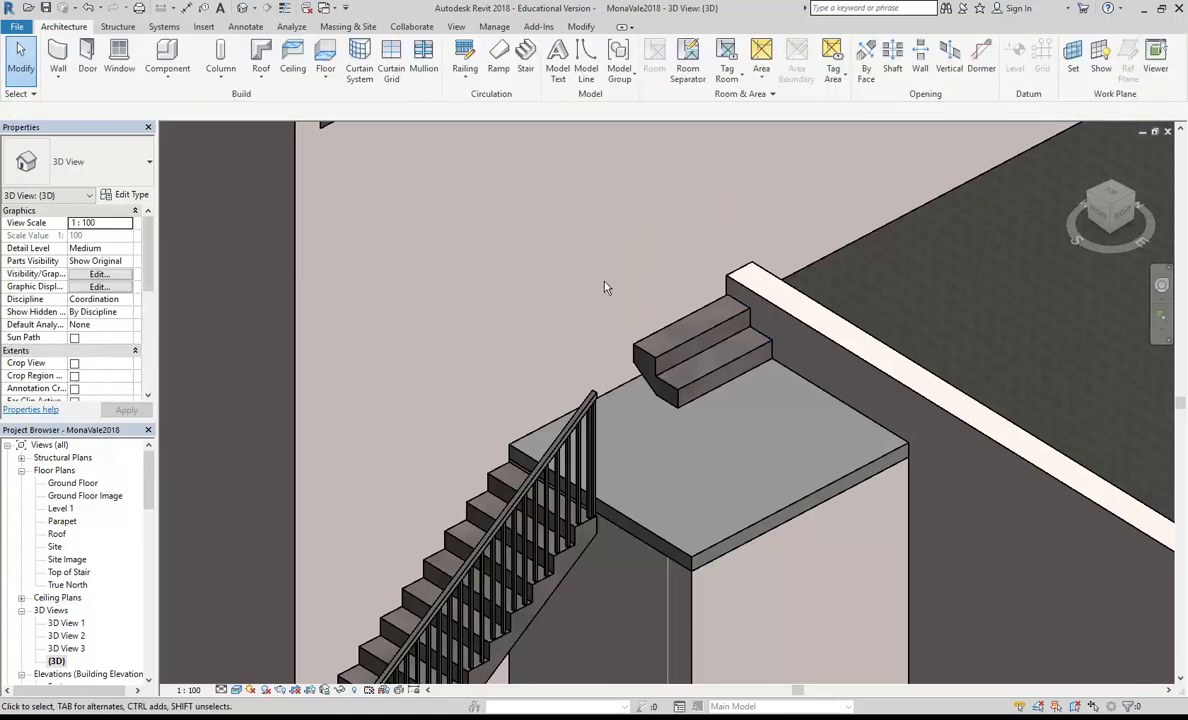
scroll(673, 268, down, 3)
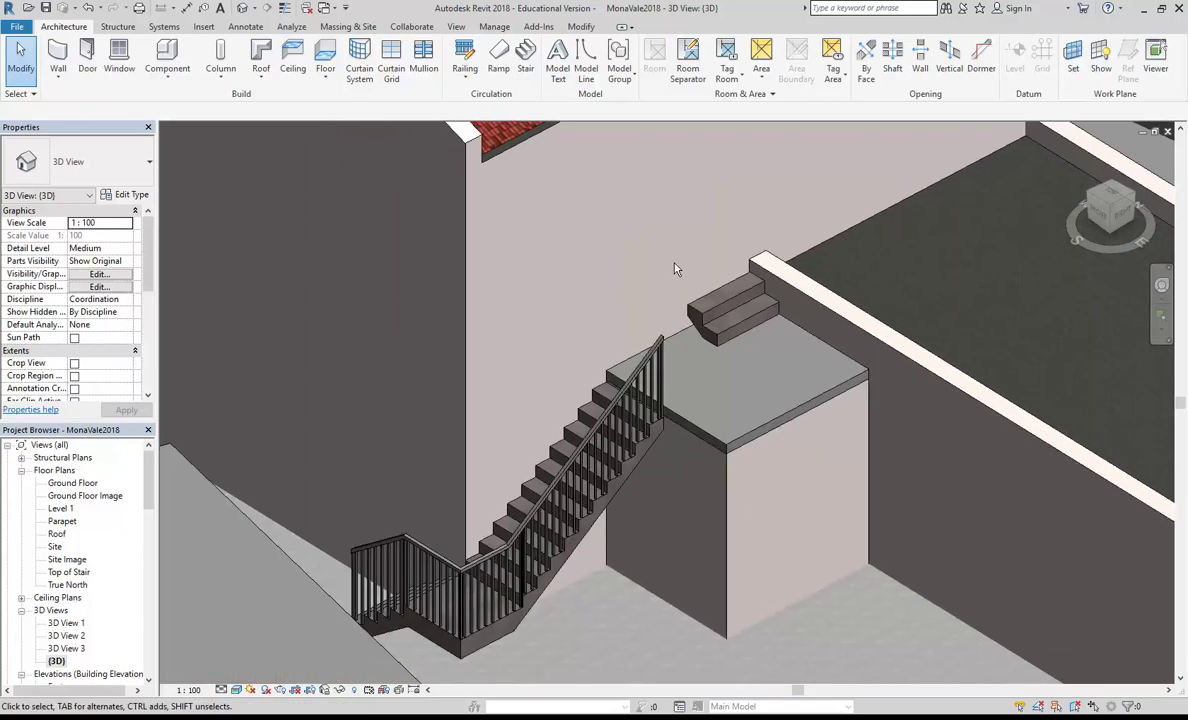
middle_drag(613, 327, 680, 222)
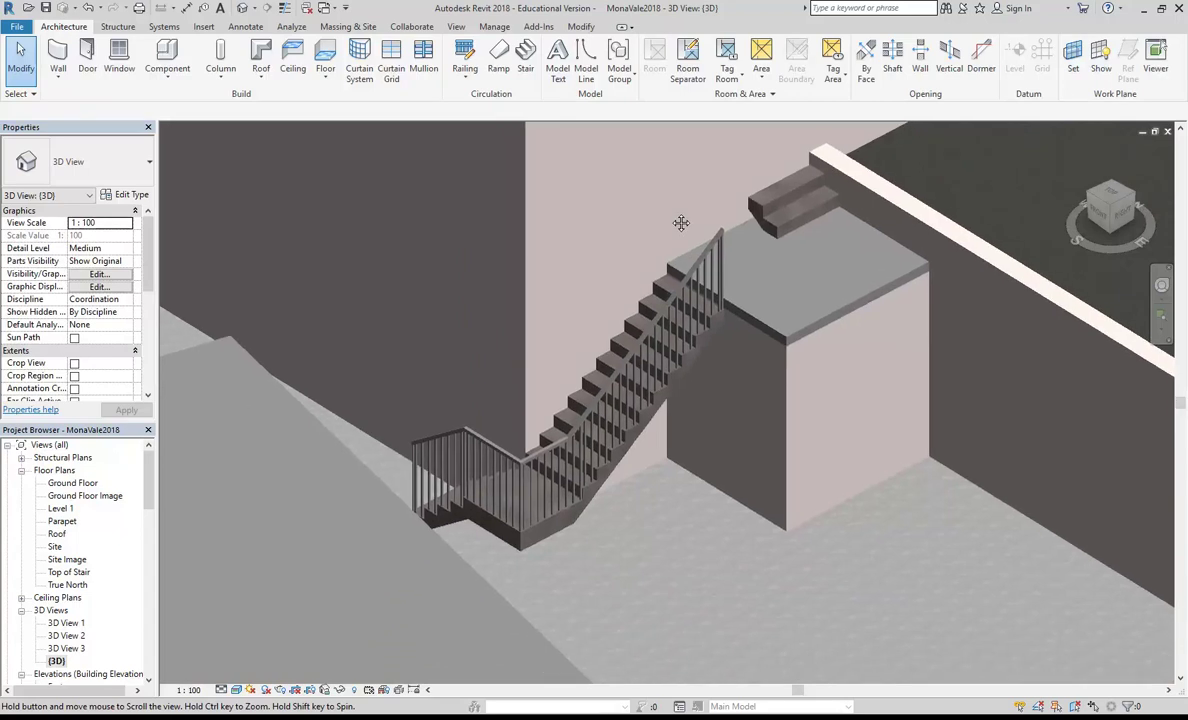
click(481, 448)
scroll(430, 400, up, 3)
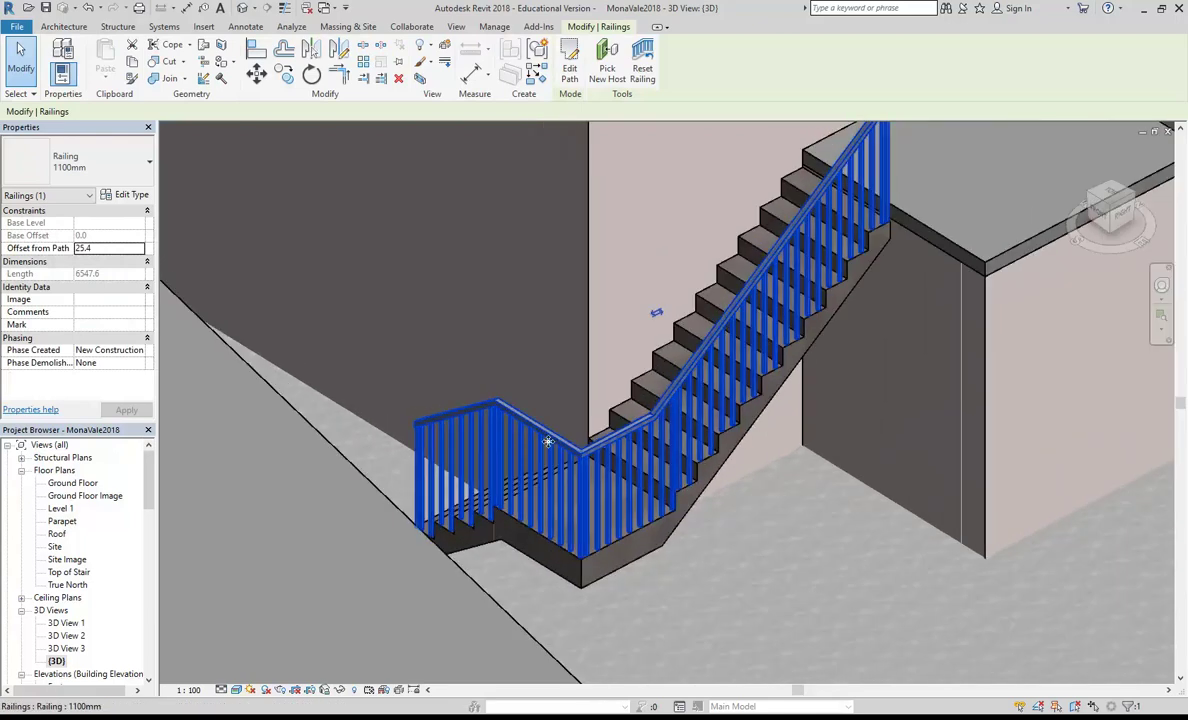
key(Escape)
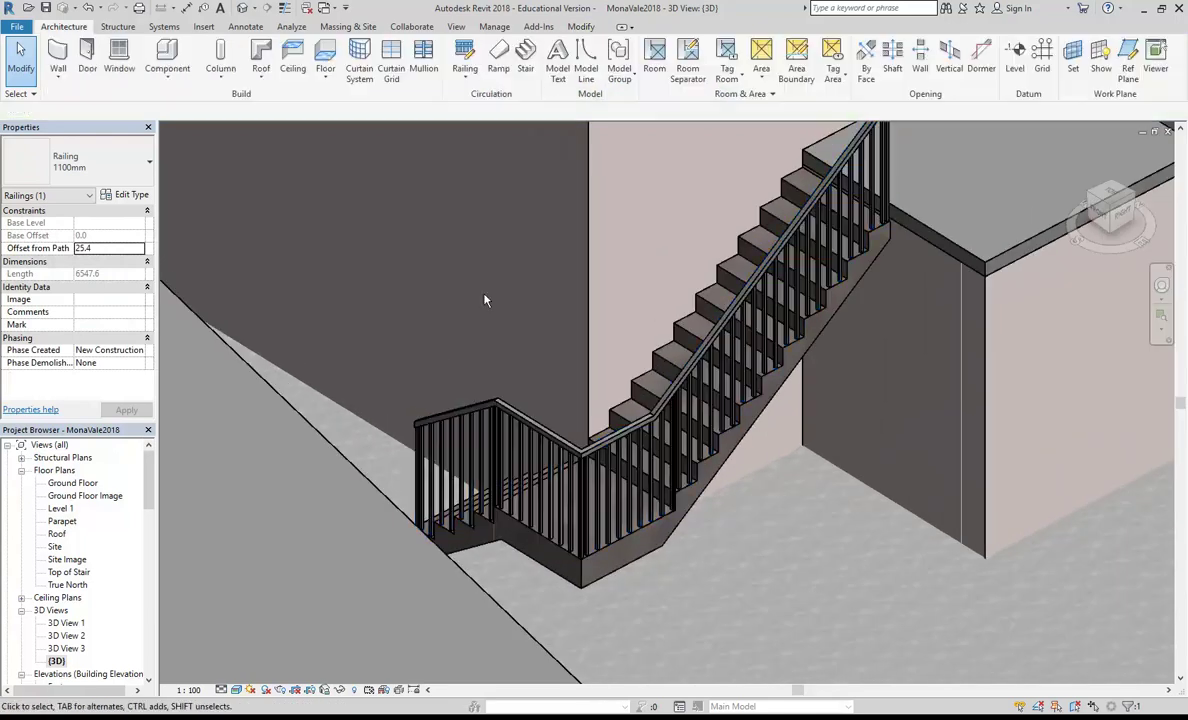
scroll(481, 375, down, 3)
- Try to remove the landing segment at the foot of the upper flight from the main stair's railing path, and discard the sketch edits
click(524, 366)
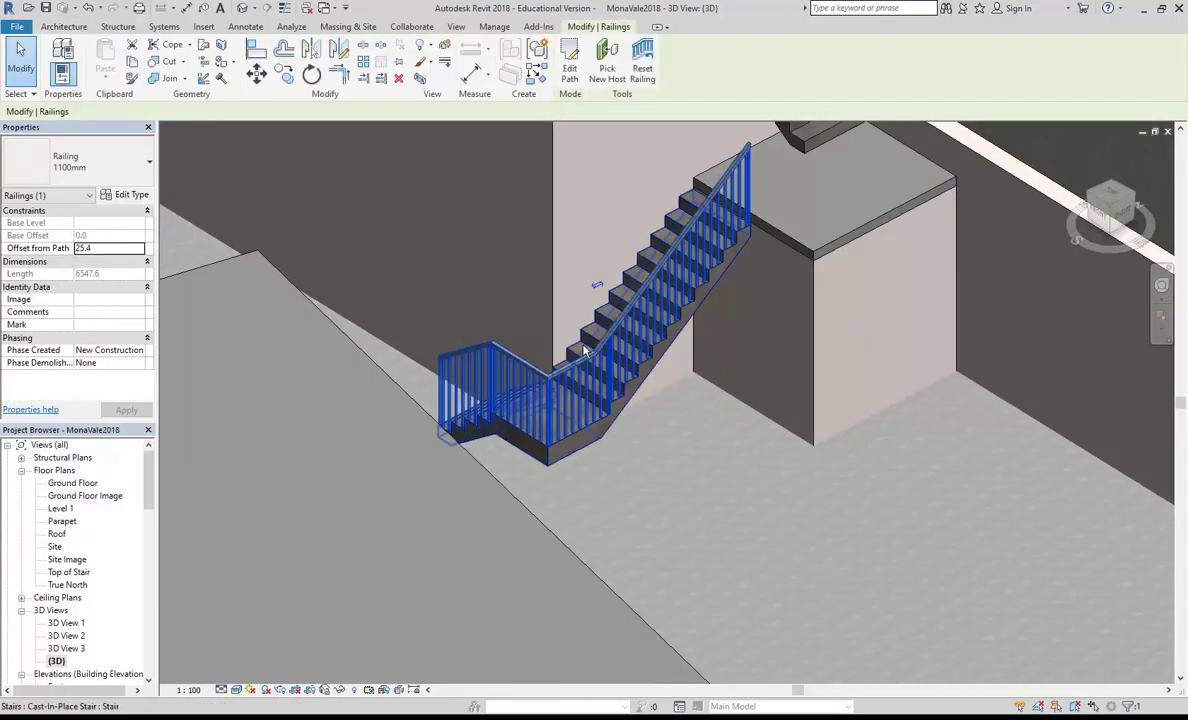
middle_drag(545, 368, 551, 374)
middle_drag(686, 319, 658, 363)
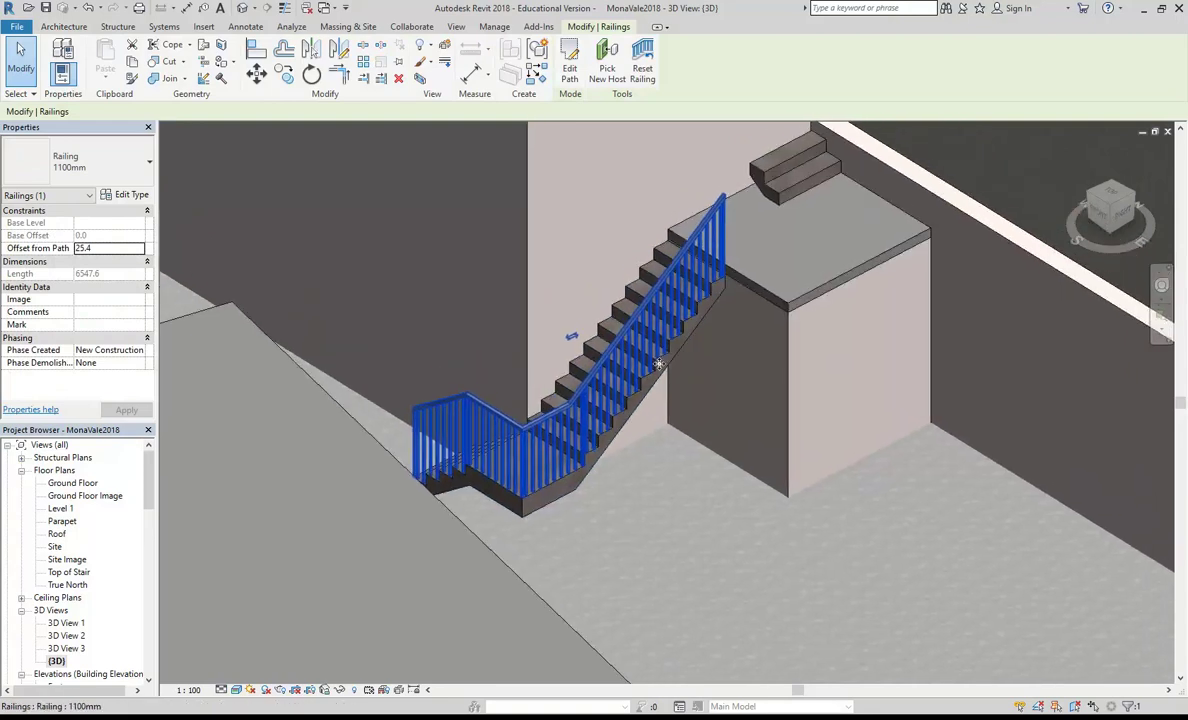
middle_drag(756, 292, 713, 344)
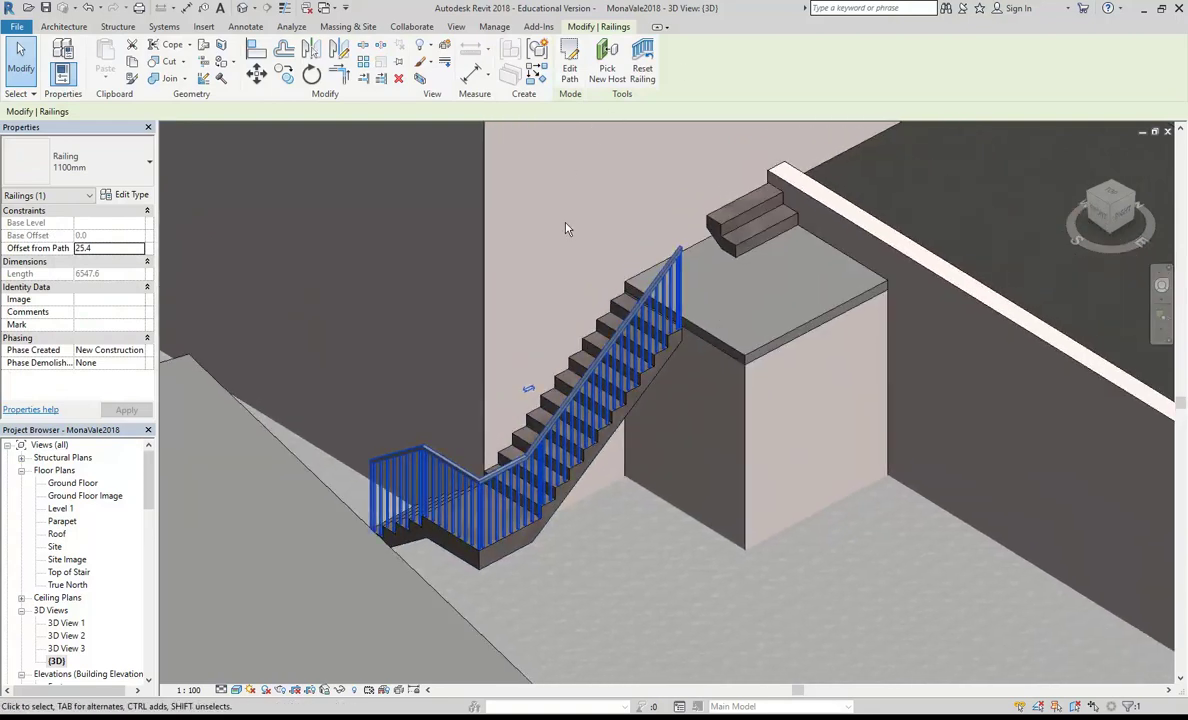
middle_drag(527, 210, 563, 163)
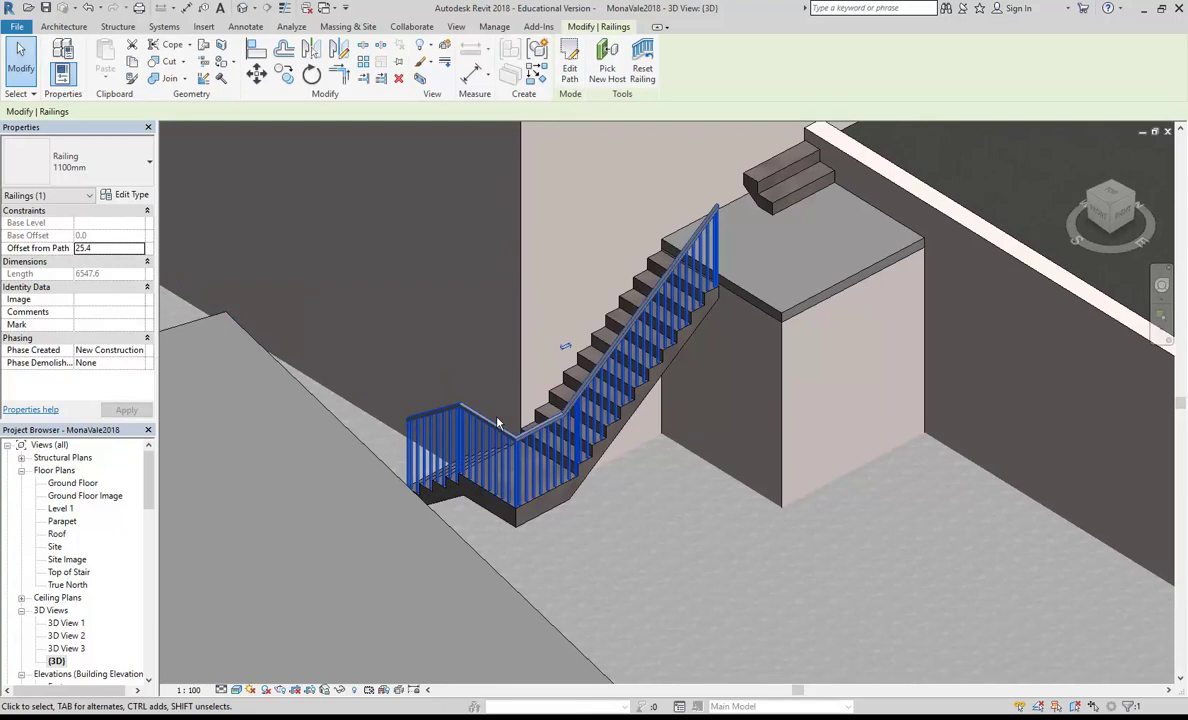
click(570, 68)
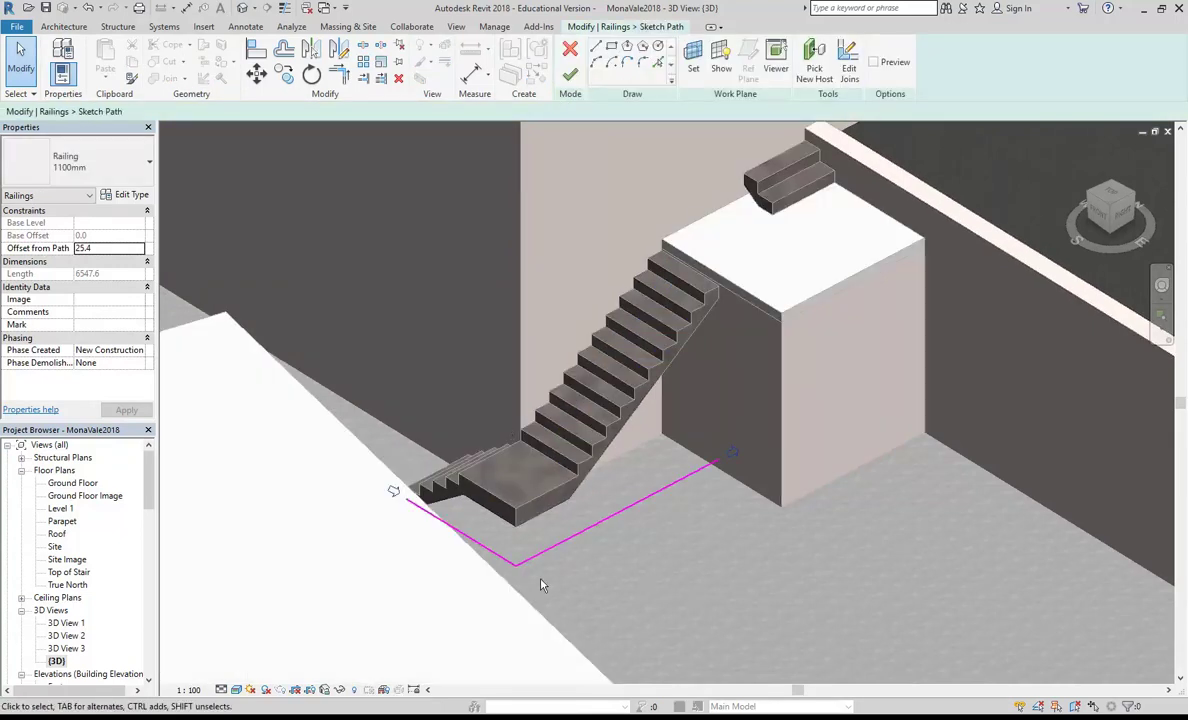
click(537, 558)
key(Delete)
click(570, 75)
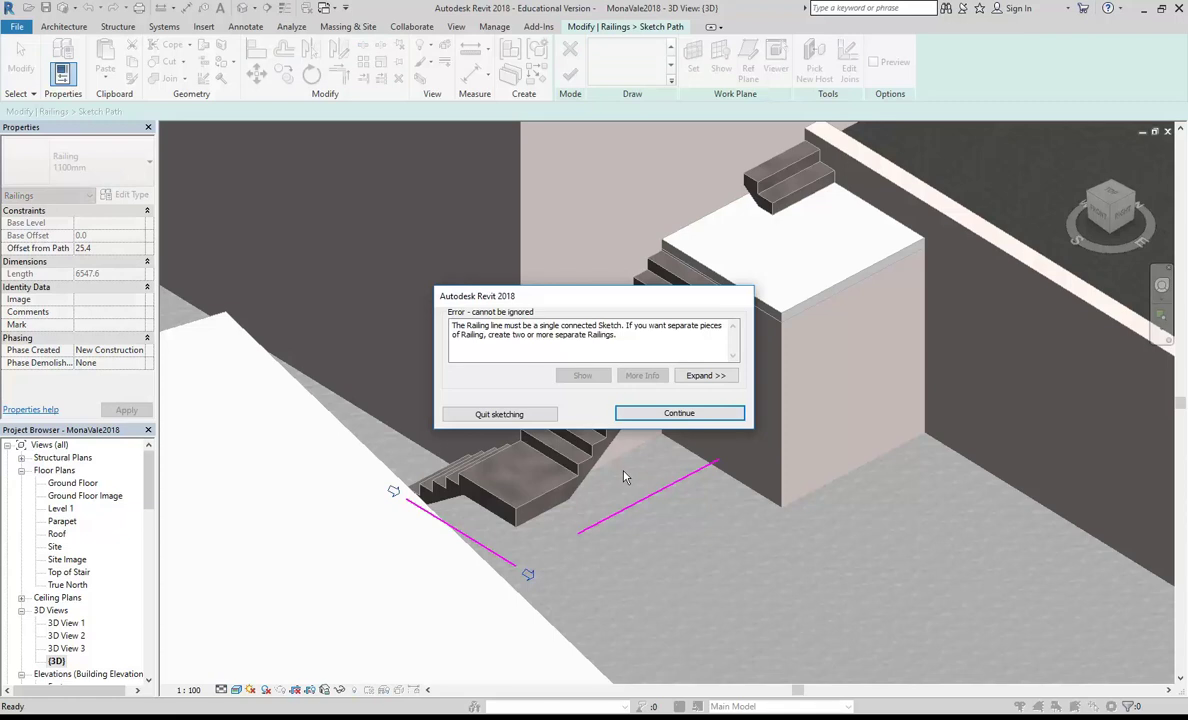
drag(556, 314, 412, 185)
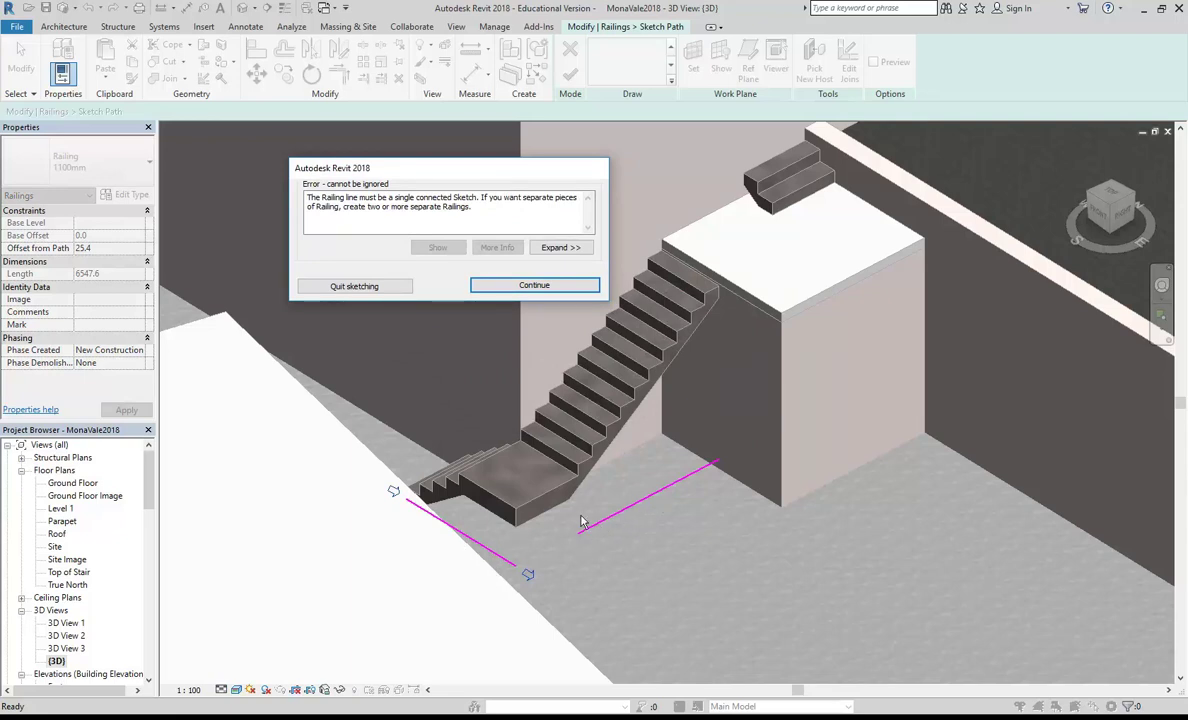
click(354, 286)
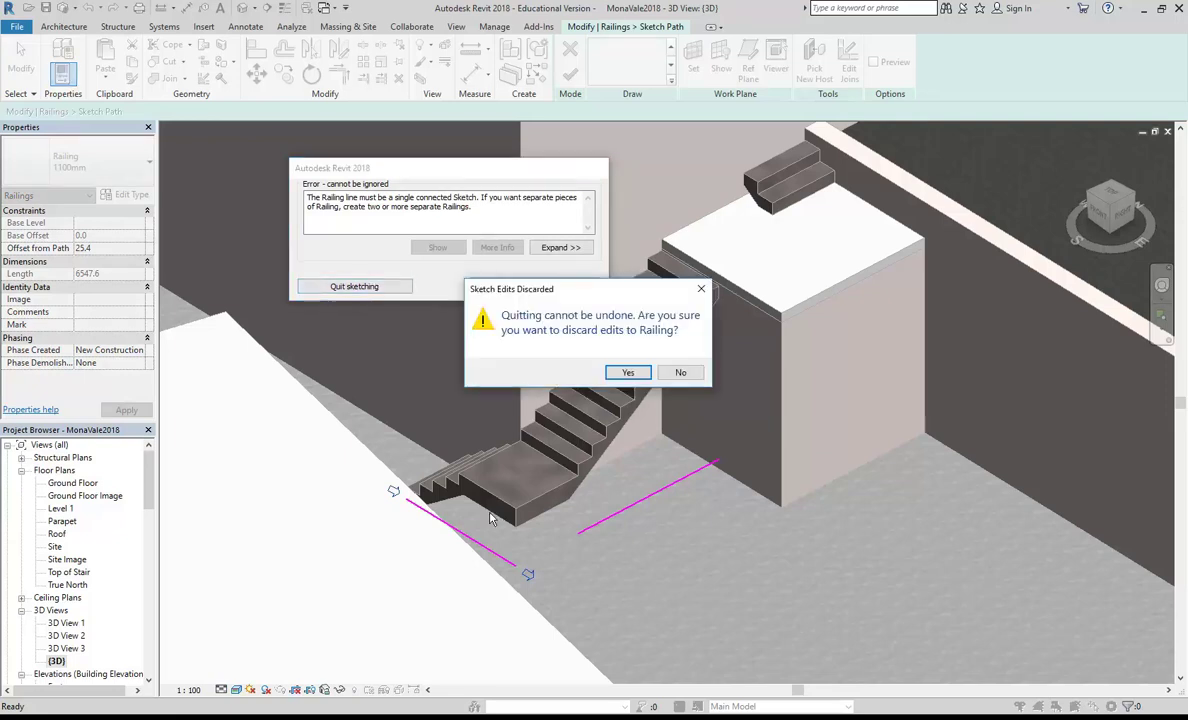
click(628, 372)
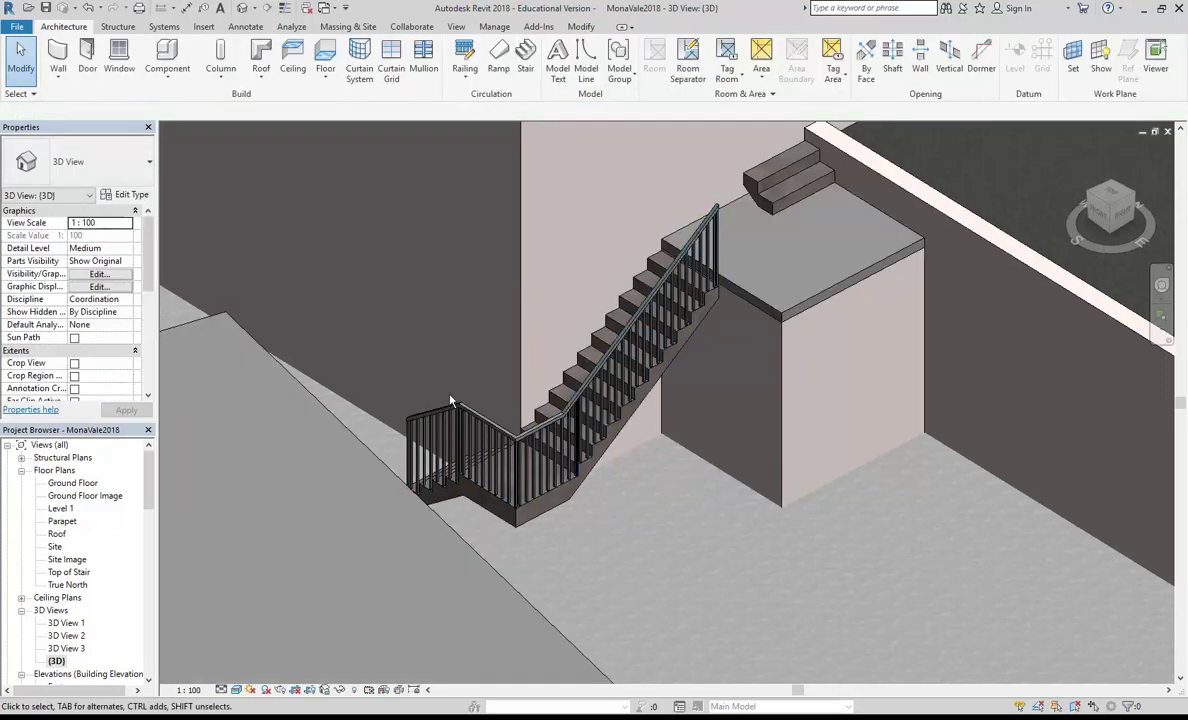
- Copy the main stair's 1100mm railing and paste the duplicate aligned to the same place
click(450, 402)
scroll(435, 415, up, 3)
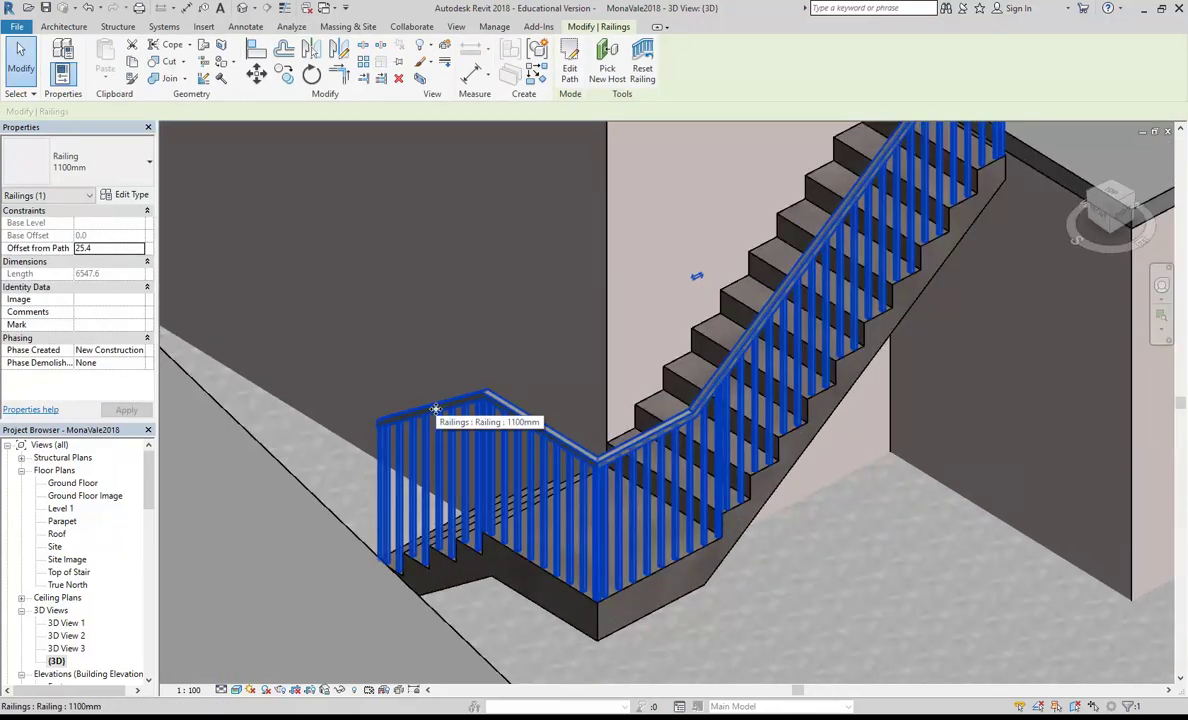
click(131, 63)
click(105, 72)
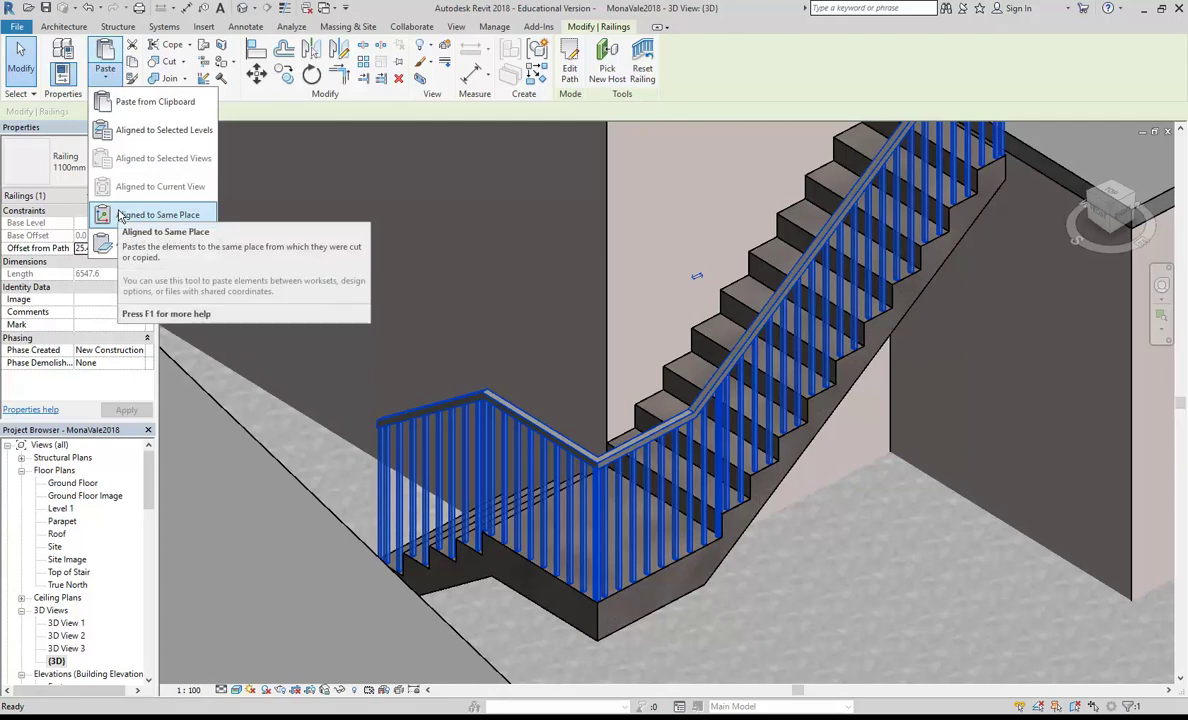
click(119, 215)
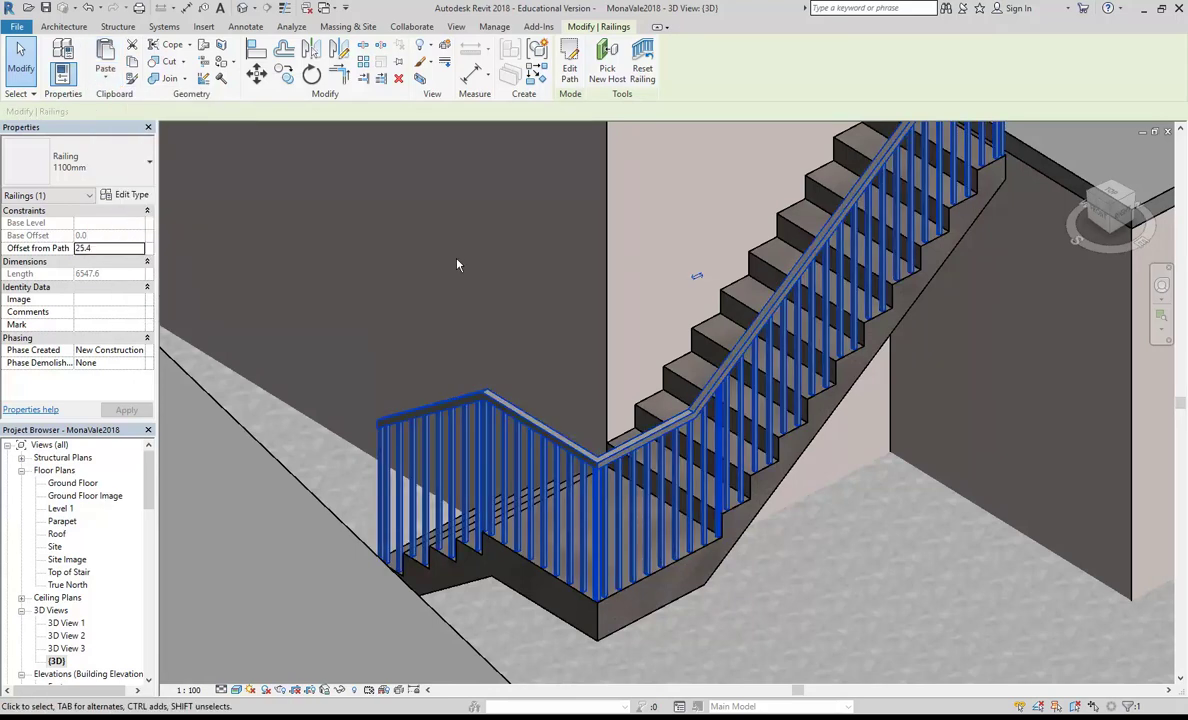
- Edit one duplicate railing's path, deleting the lower flight and both landing segments so only the upper flight segment remains
scroll(455, 270, down, 3)
scroll(446, 286, up, 2)
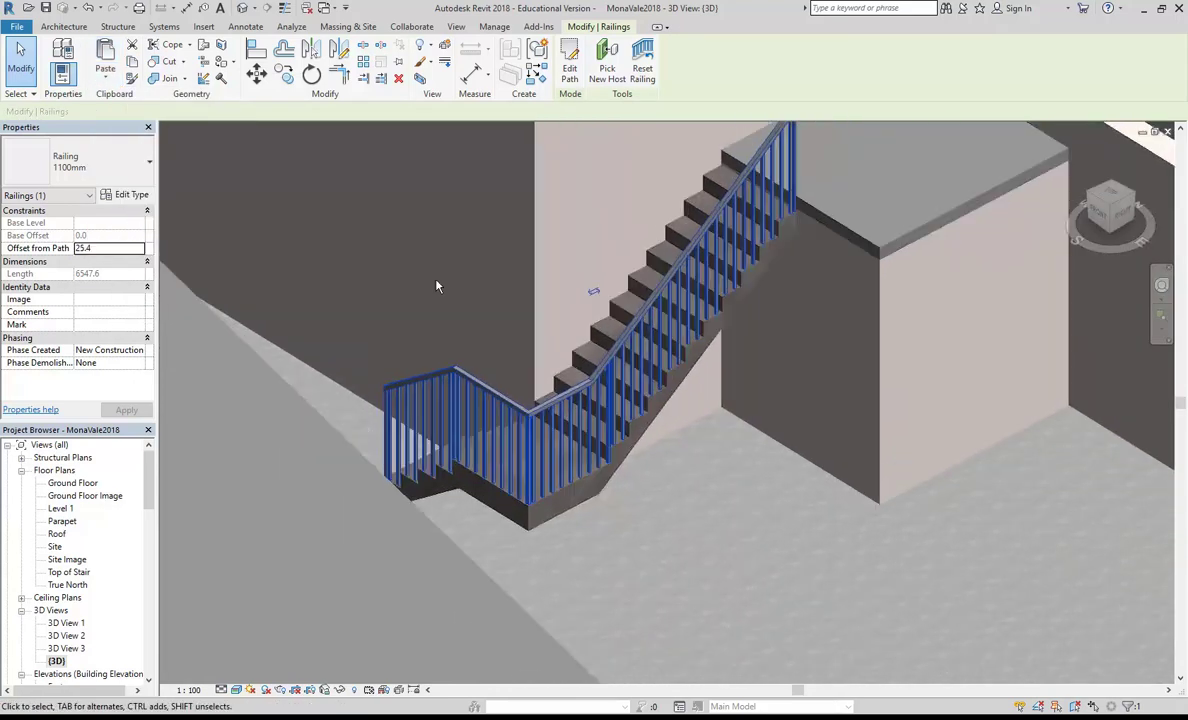
click(569, 66)
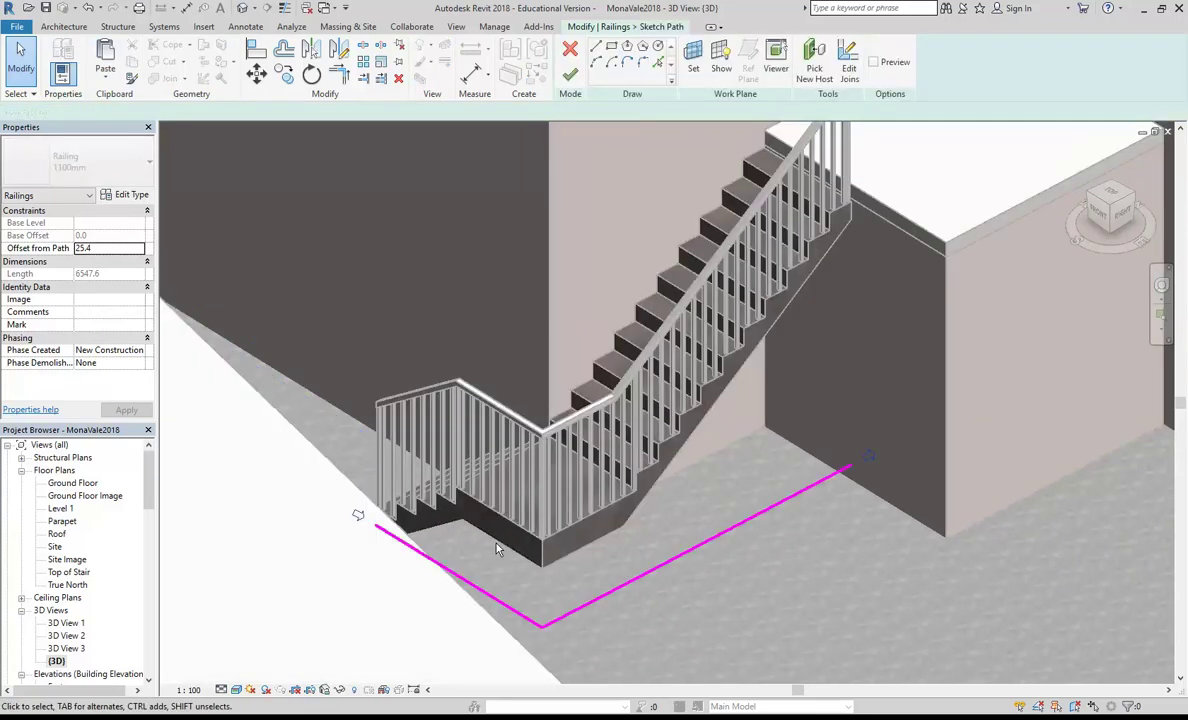
click(422, 558)
key(Delete)
click(493, 601)
key(Delete)
click(569, 613)
key(Delete)
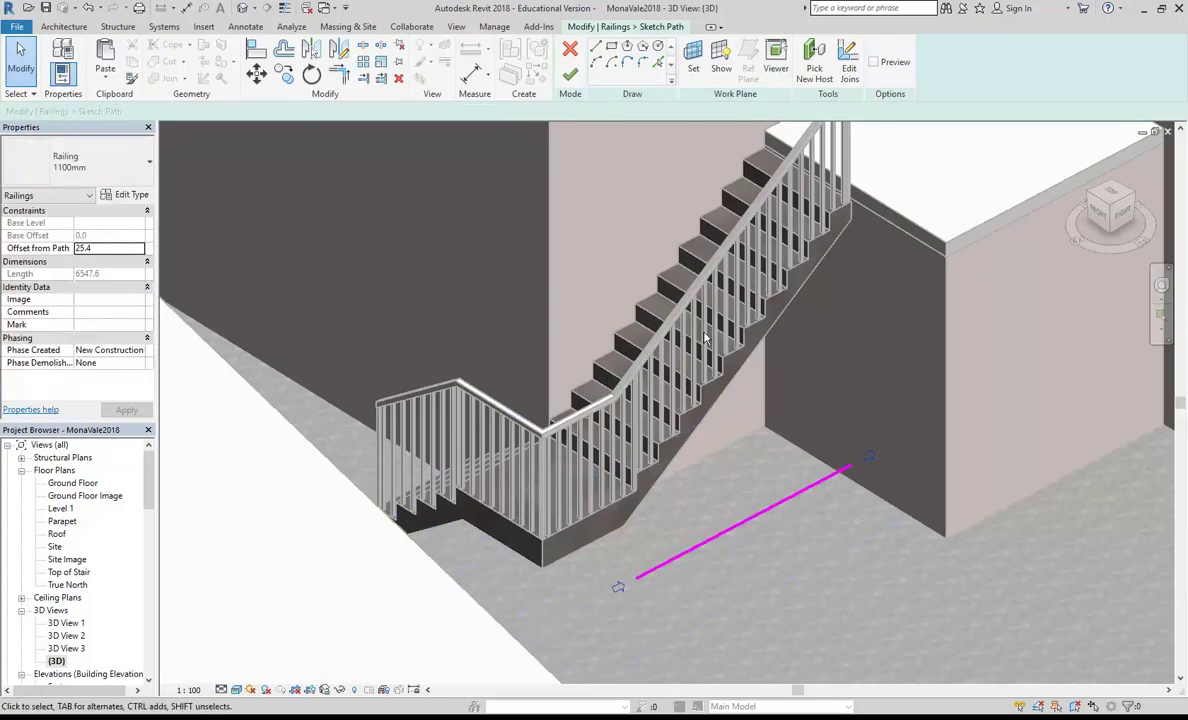
click(569, 75)
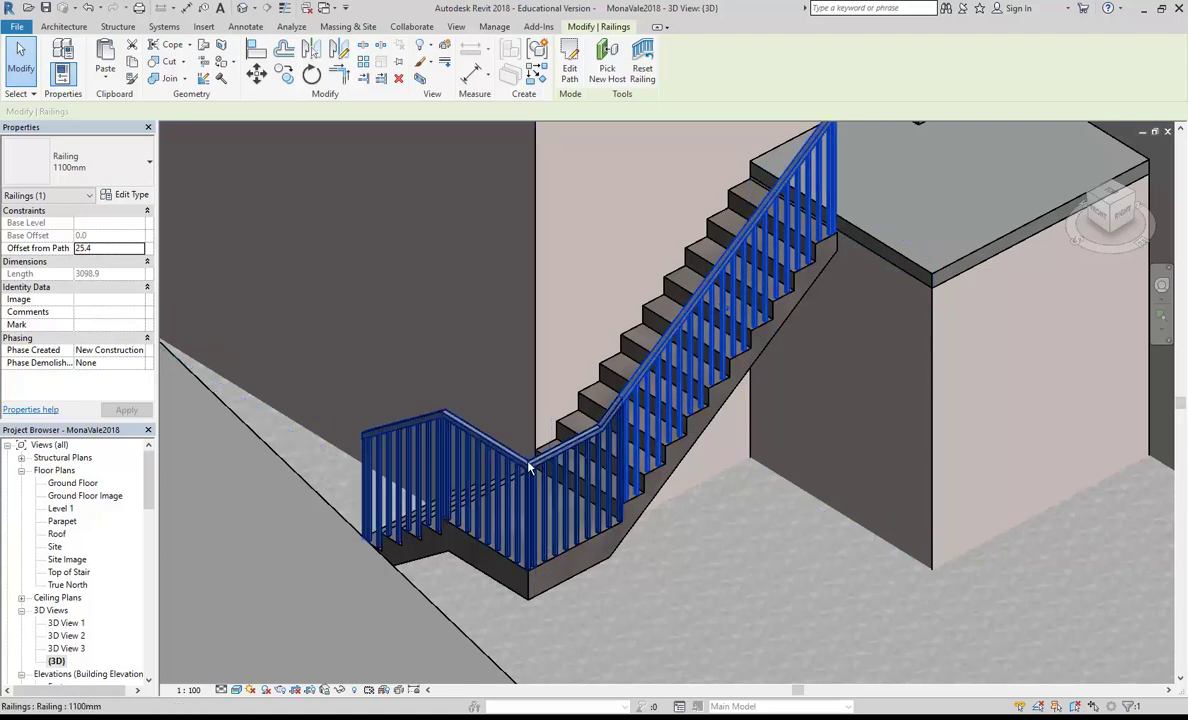
- Delete the upper flight segment and the adjoining short landing segment from the other railing's path, and finish the sketch
click(530, 467)
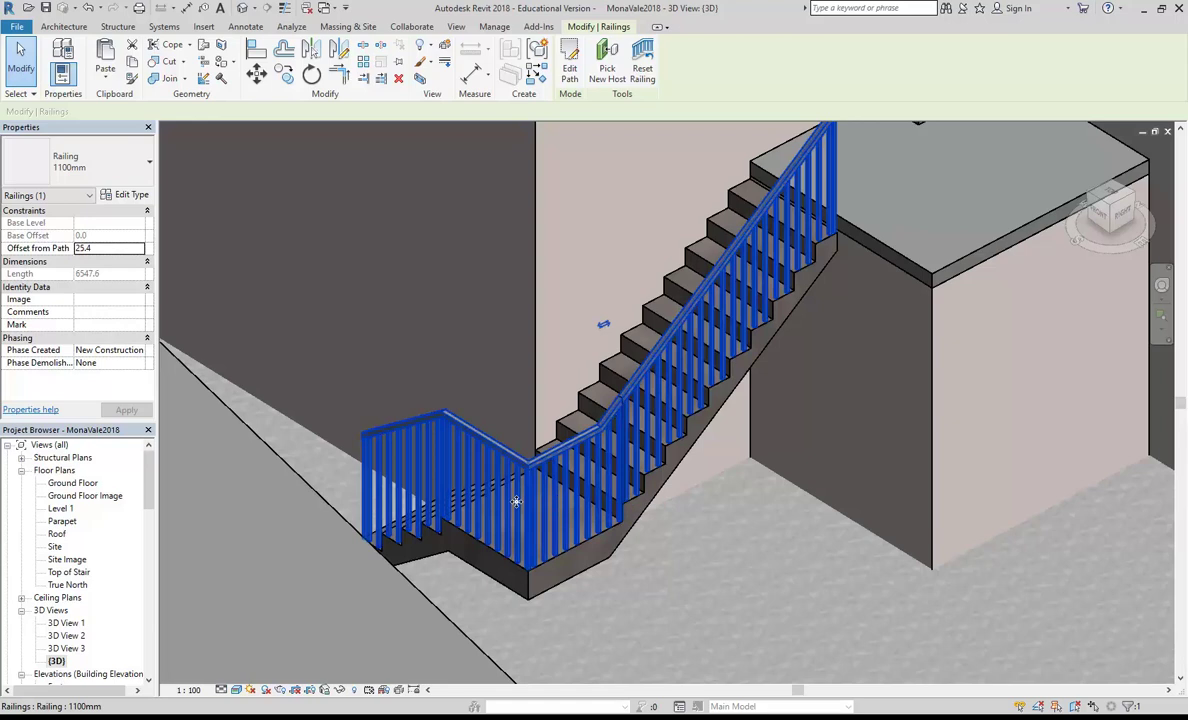
click(569, 66)
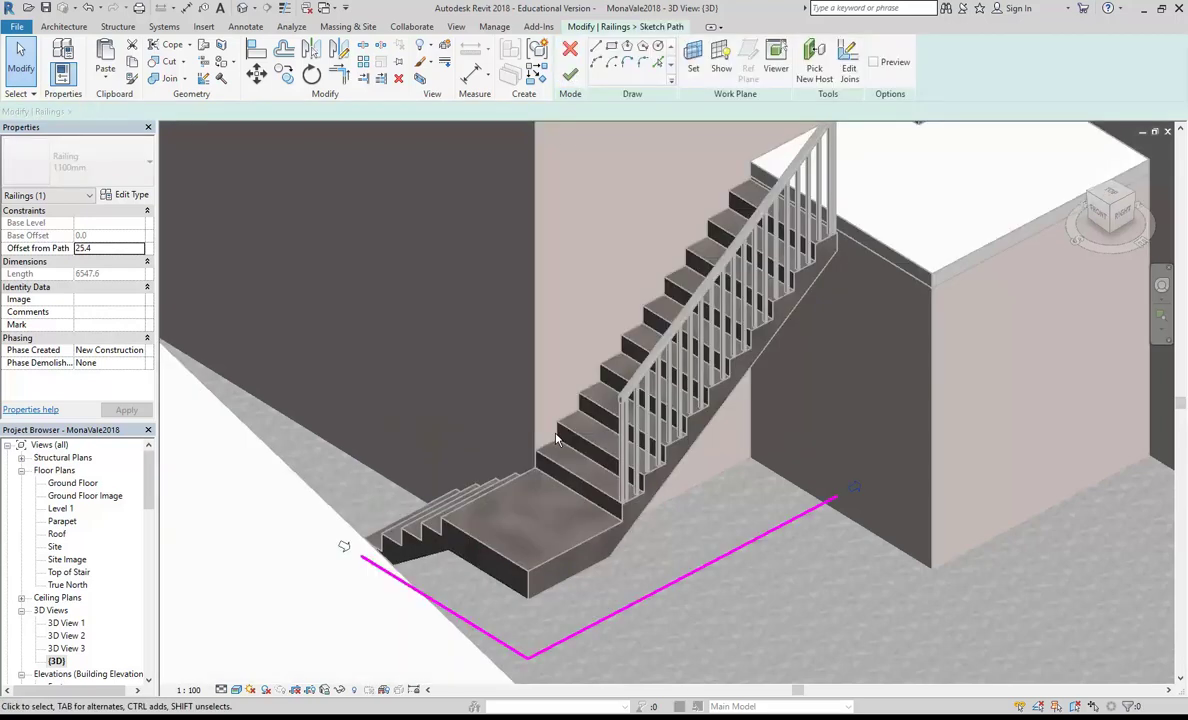
click(772, 534)
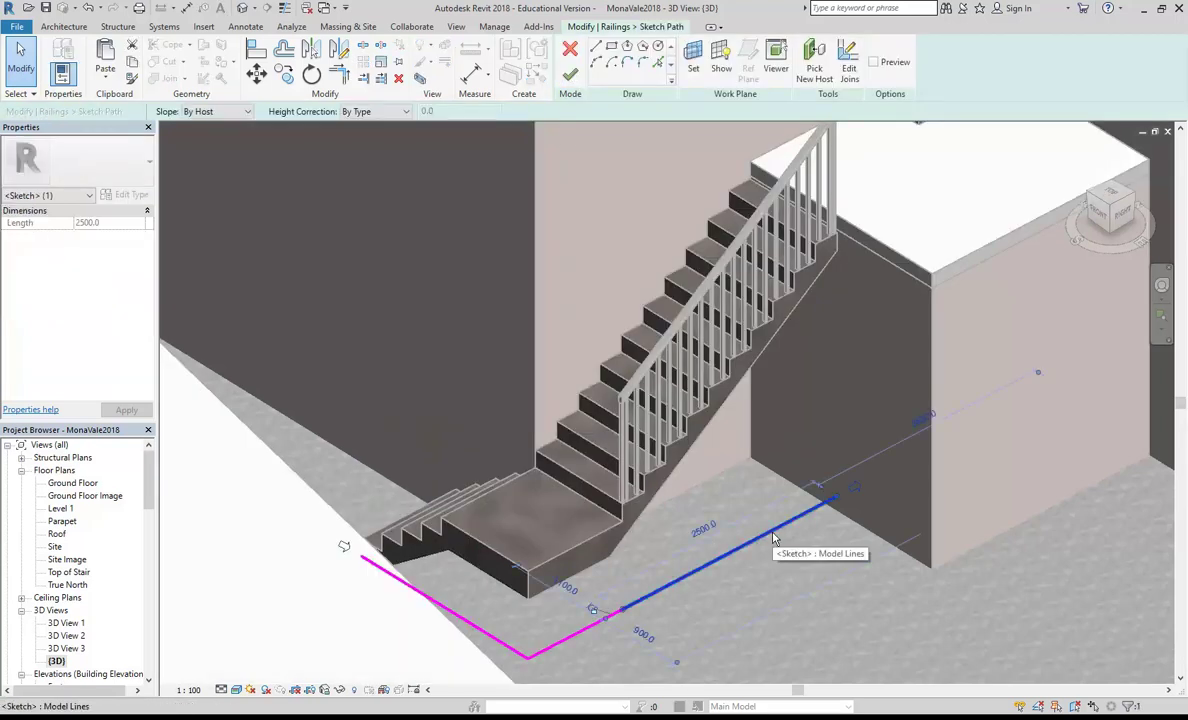
key(Delete)
click(580, 631)
key(Delete)
middle_drag(484, 553, 507, 475)
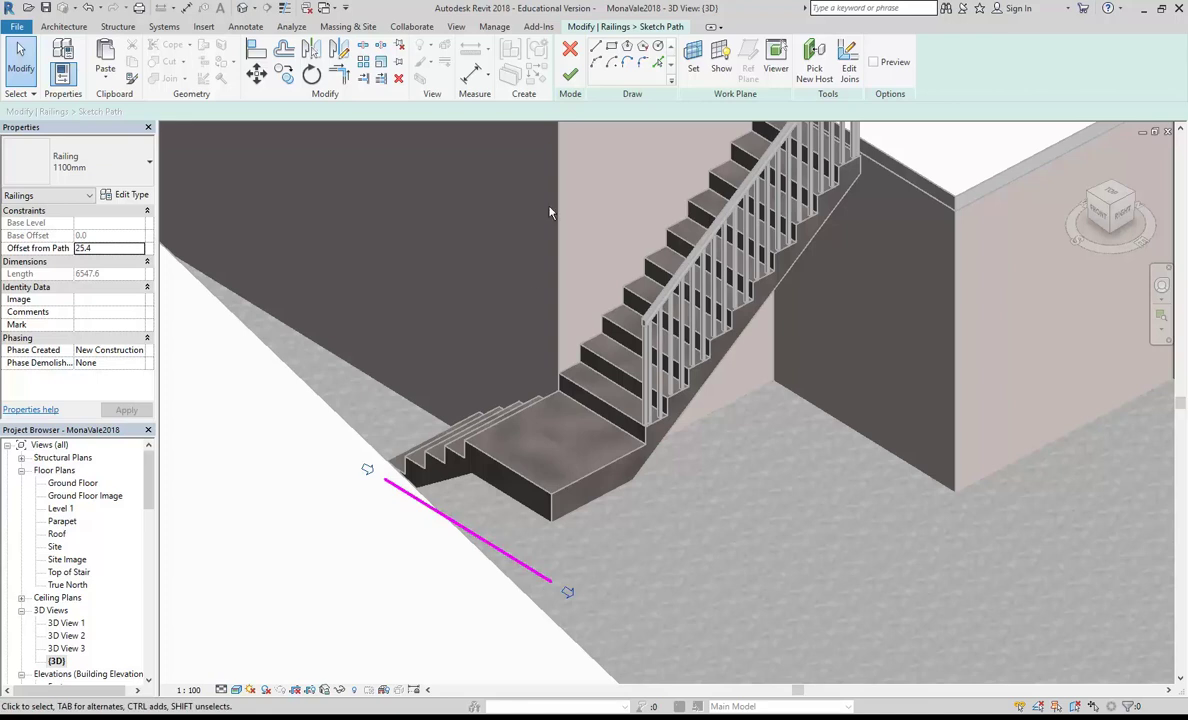
click(570, 75)
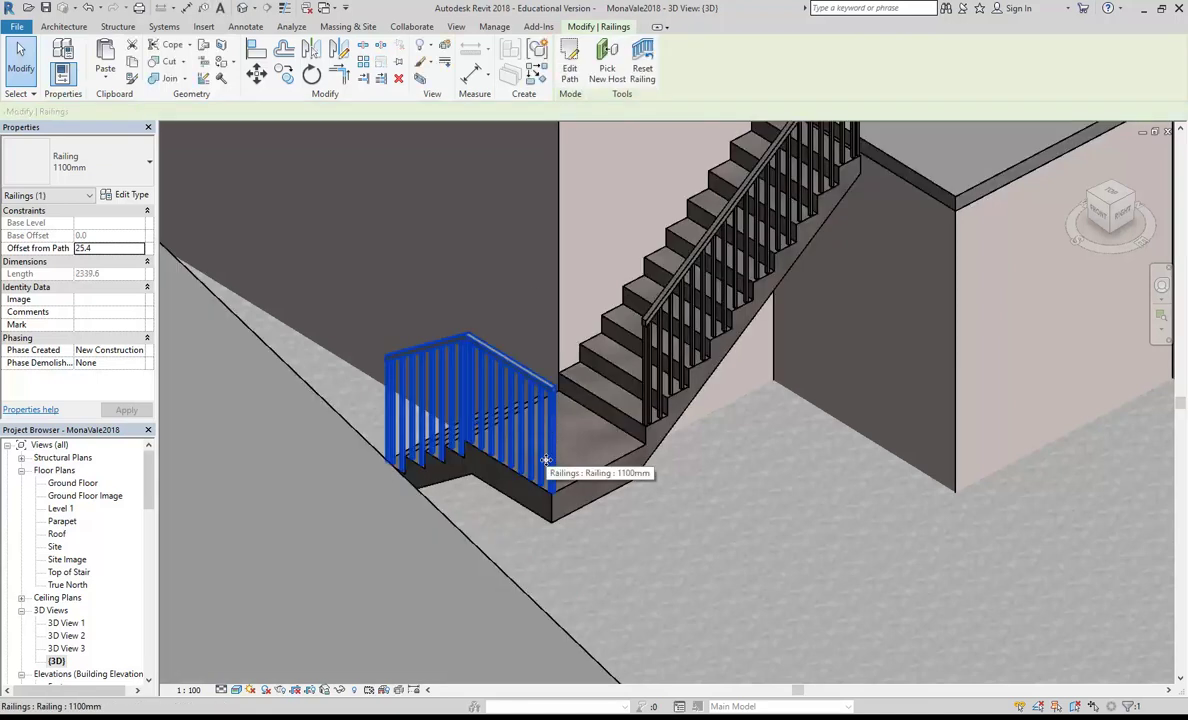
click(671, 551)
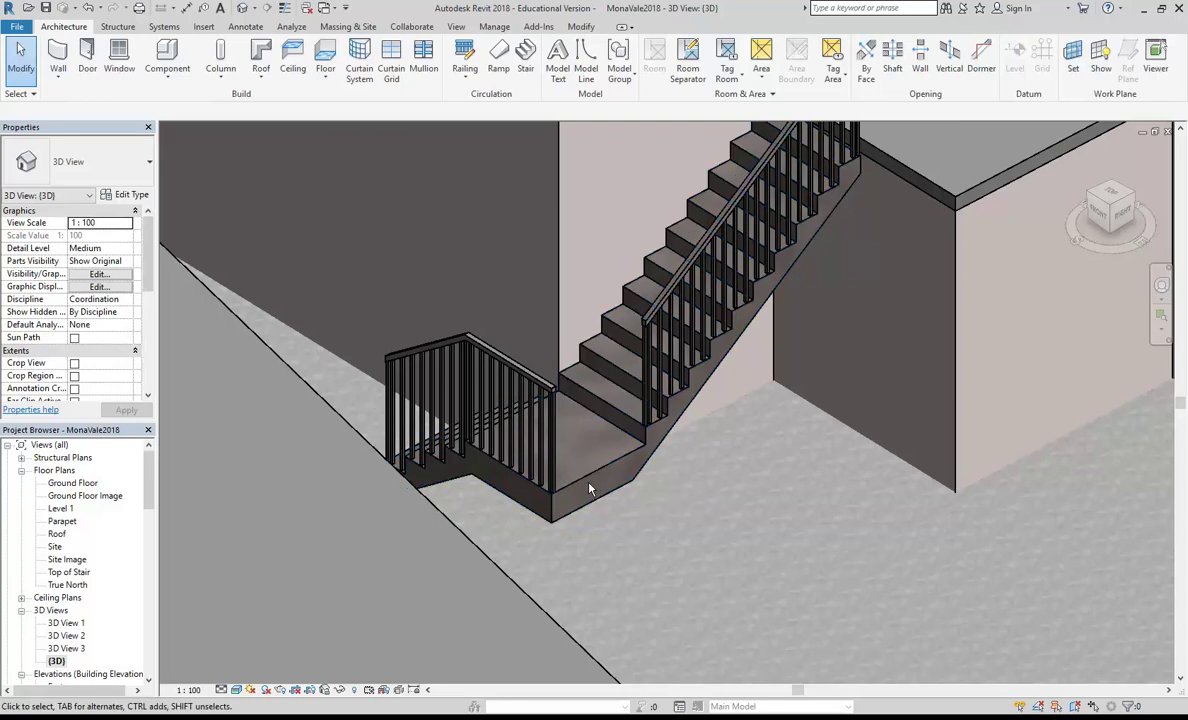
- Open the main stair for component editing and show it in the Ground Floor plan
shift+middle_drag(589, 487, 565, 455)
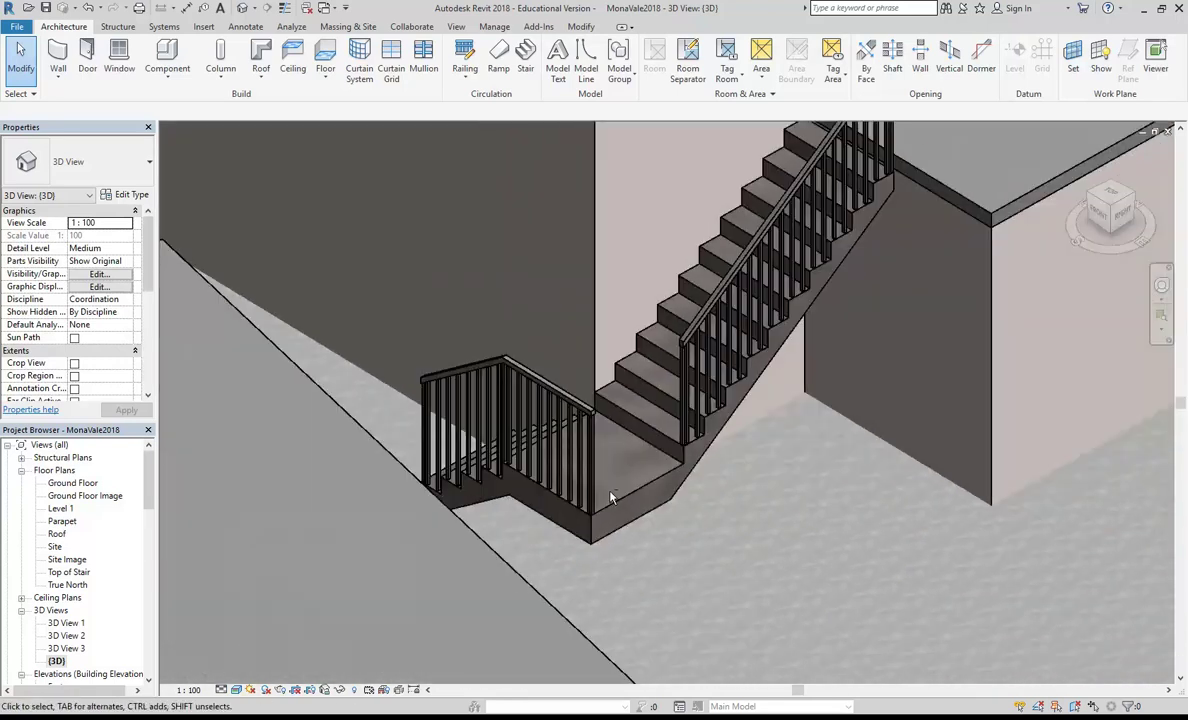
shift+middle_drag(627, 498, 470, 475)
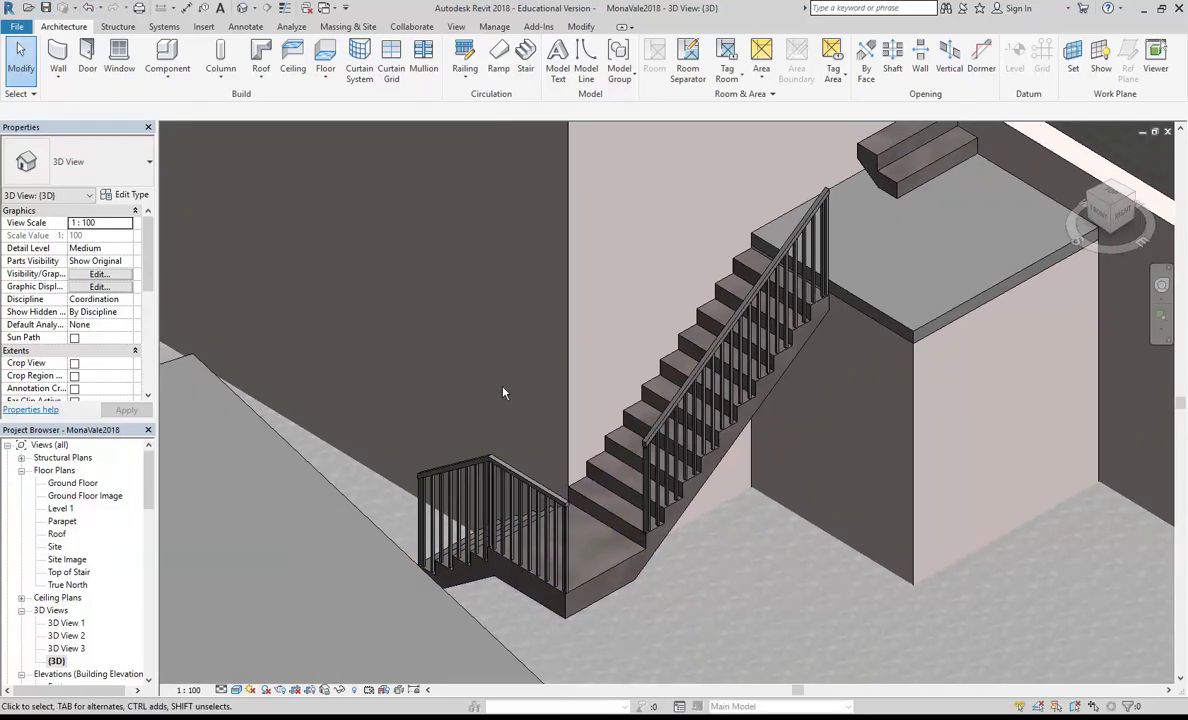
click(594, 584)
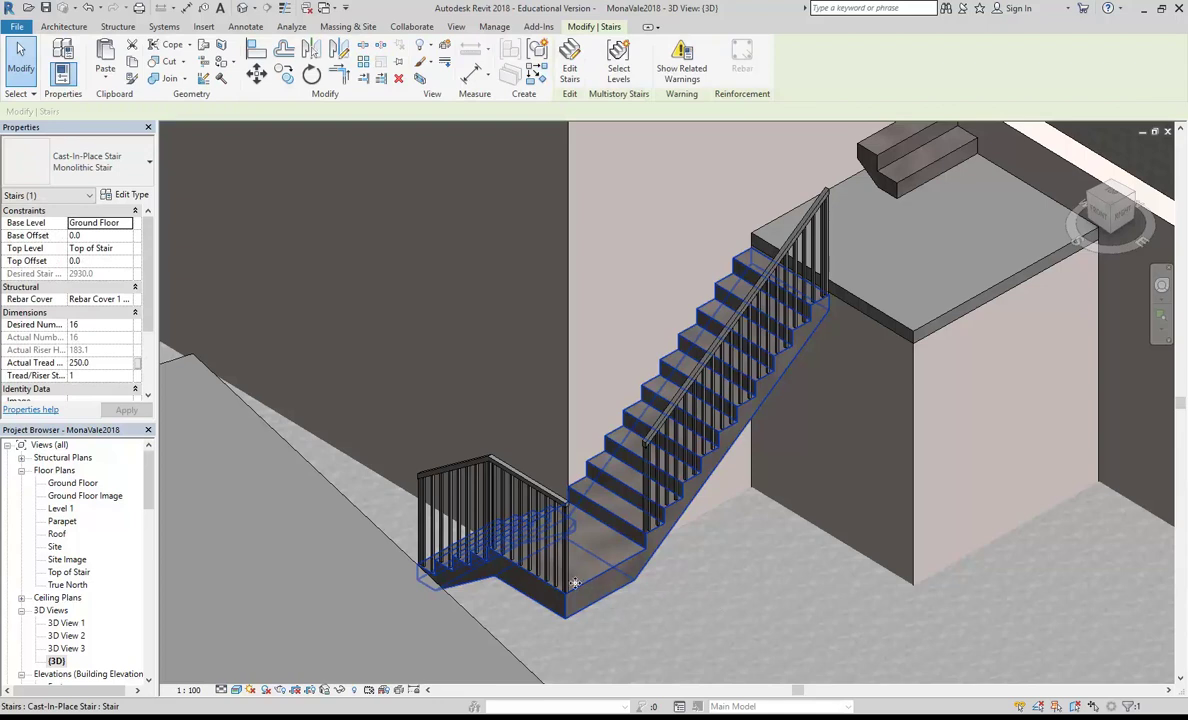
middle_drag(575, 583, 549, 553)
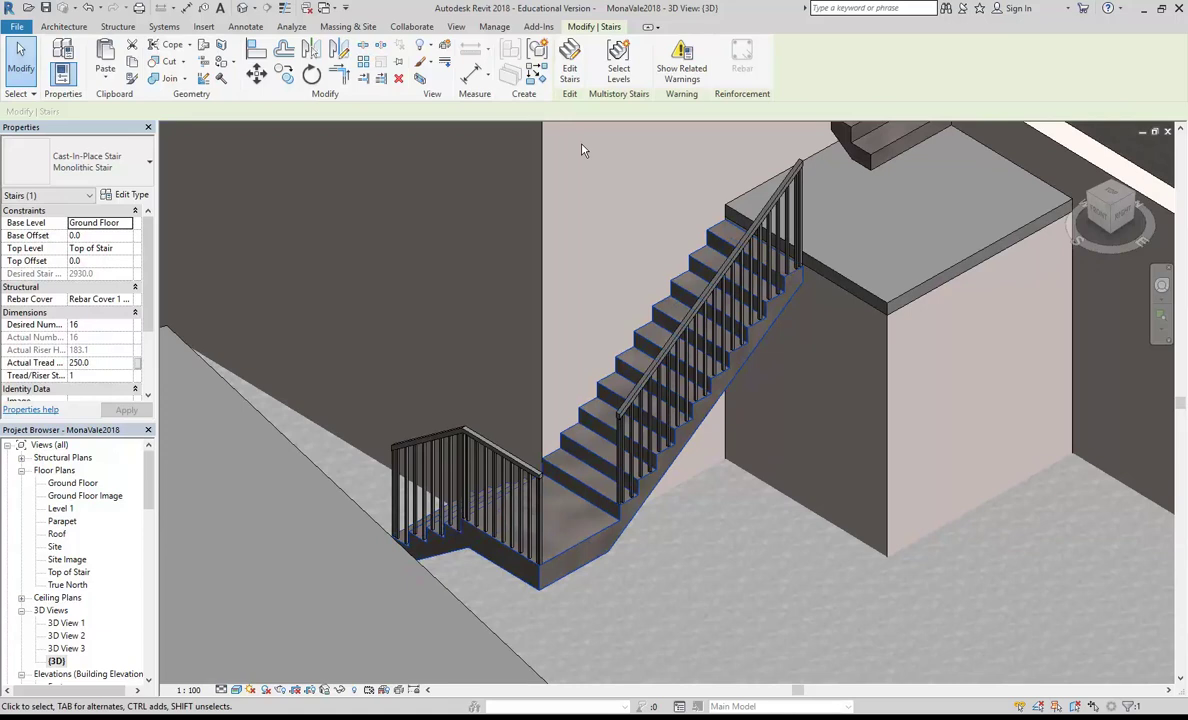
click(569, 62)
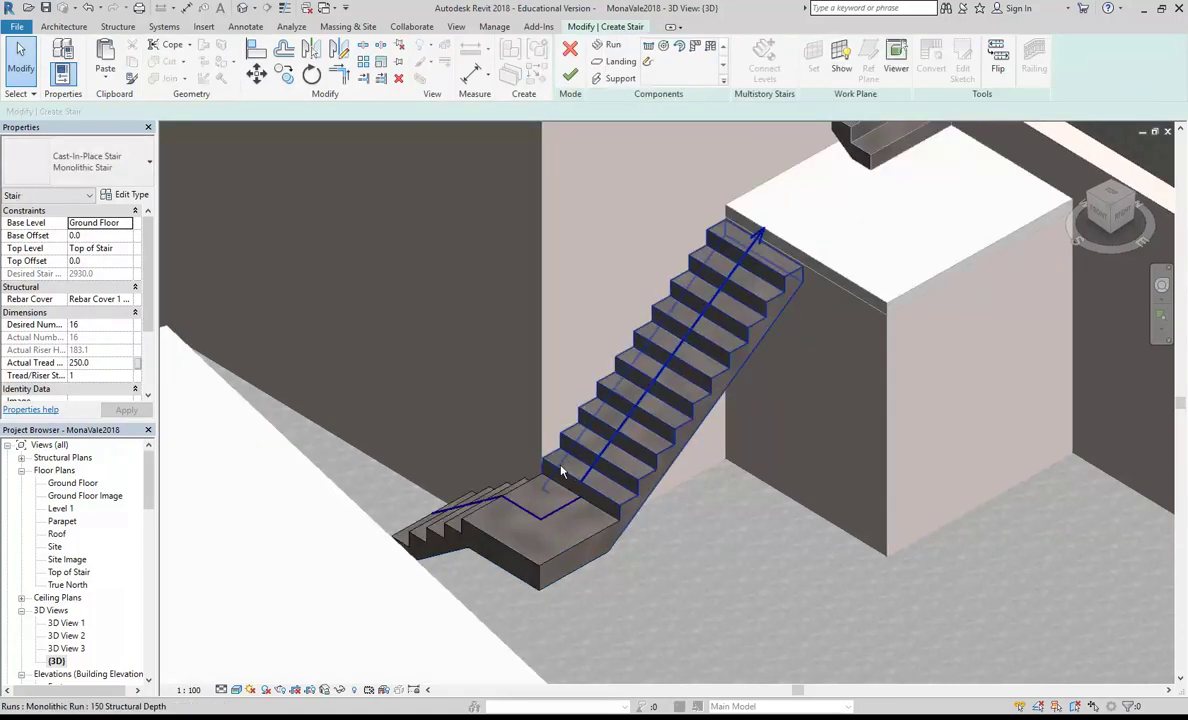
double_click(74, 483)
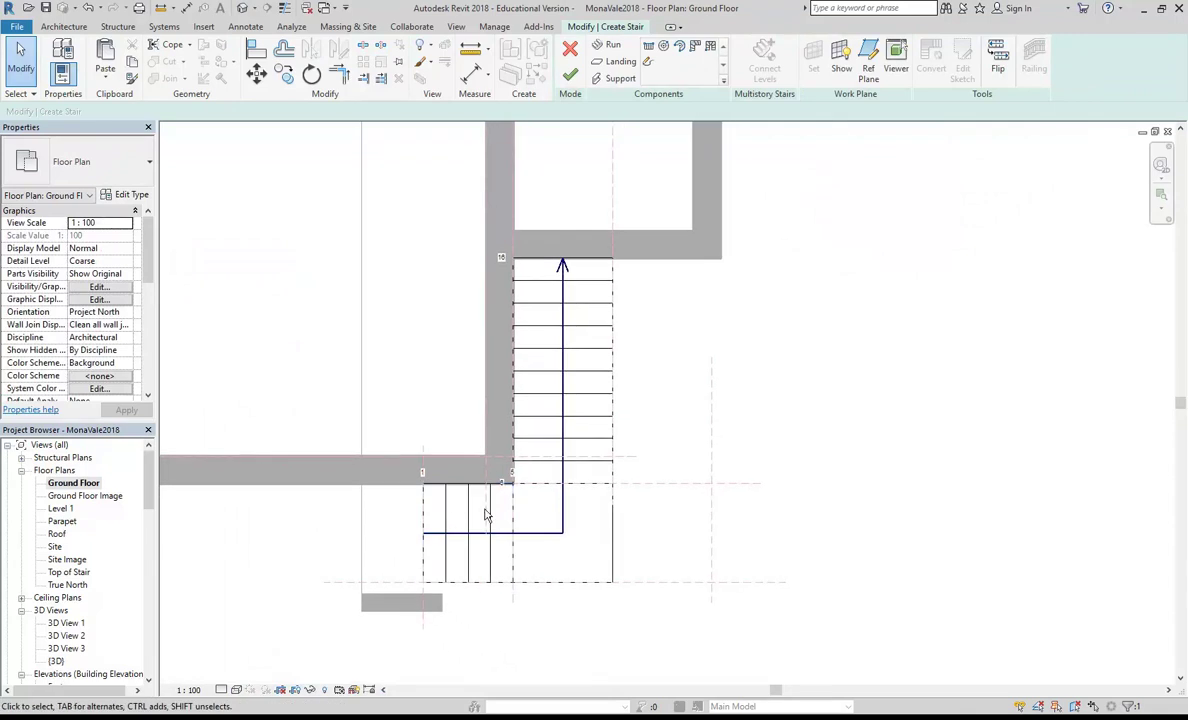
- Copy the lower five-riser run from its lower landing corner to the reference plane intersection on the far side of the upper flight
click(491, 518)
key(Escape)
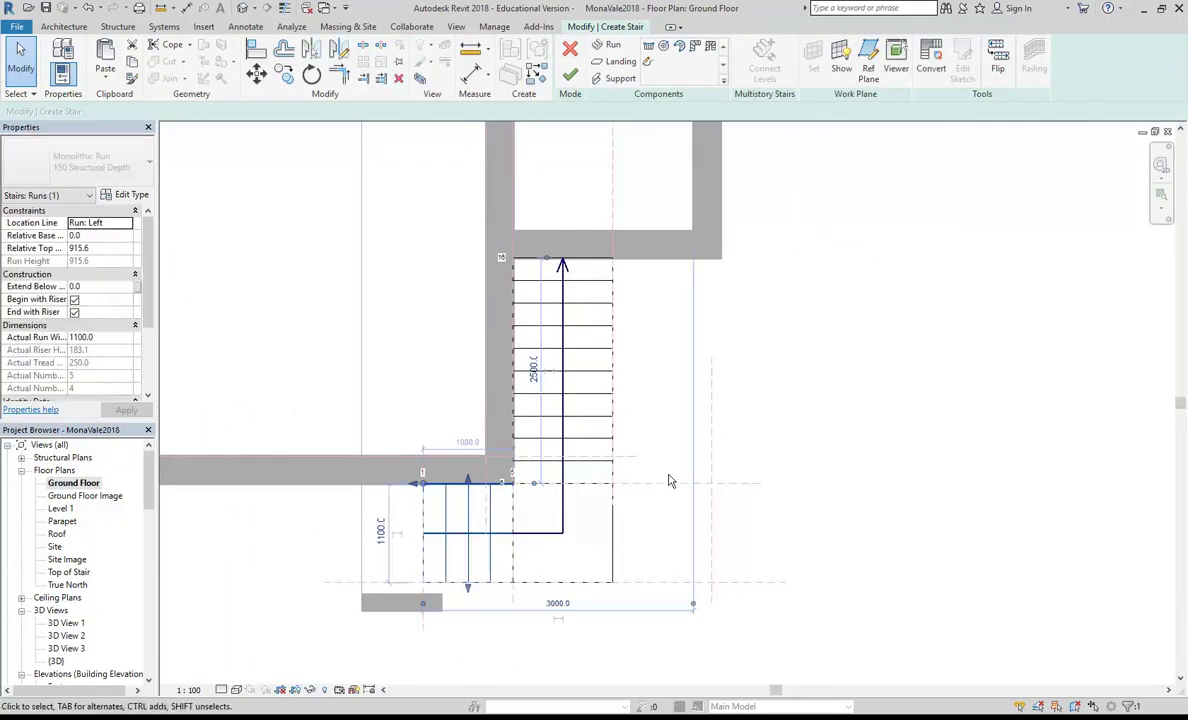
scroll(660, 457, up, 2)
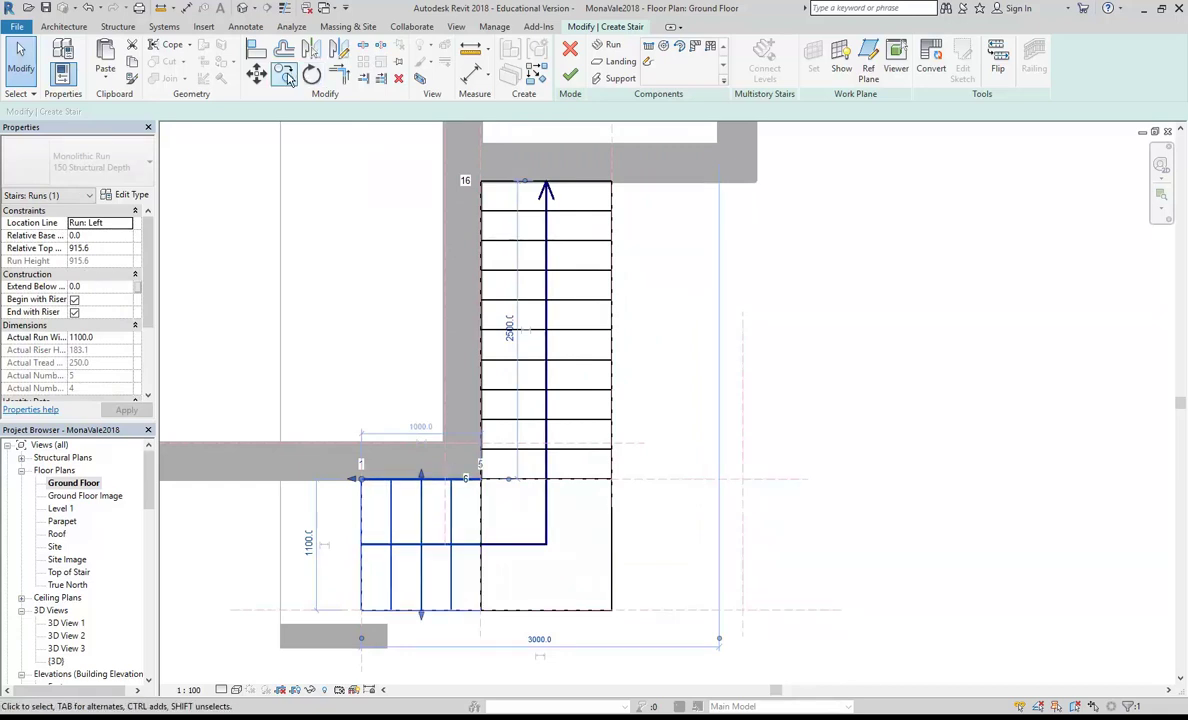
click(286, 76)
click(481, 609)
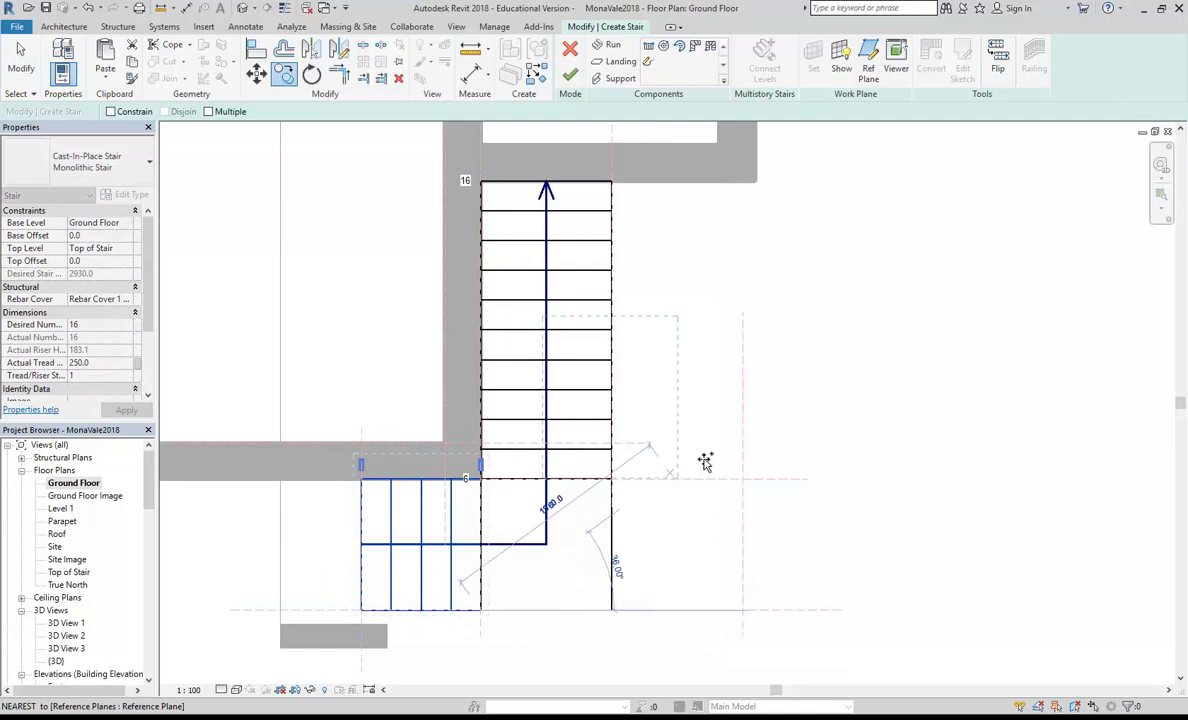
click(744, 478)
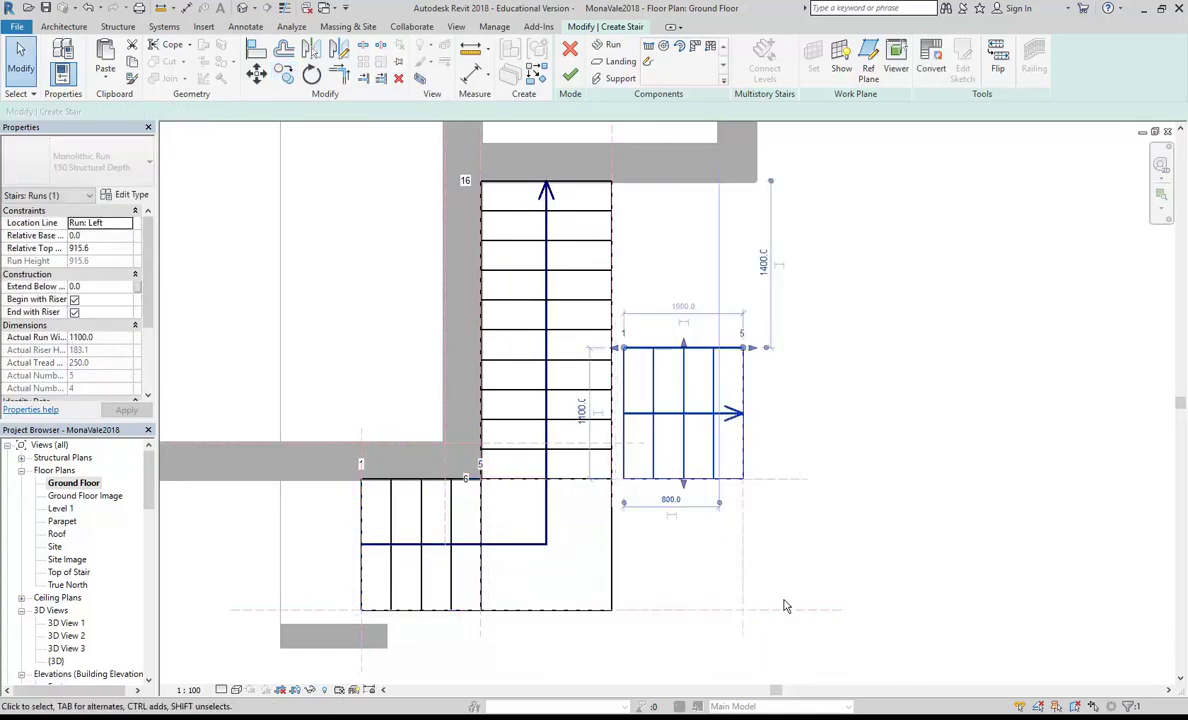
- Rotate the copied run 90° clockwise about its corner at the reference plane intersection so it runs parallel to the upper flight
scroll(705, 379, up, 1)
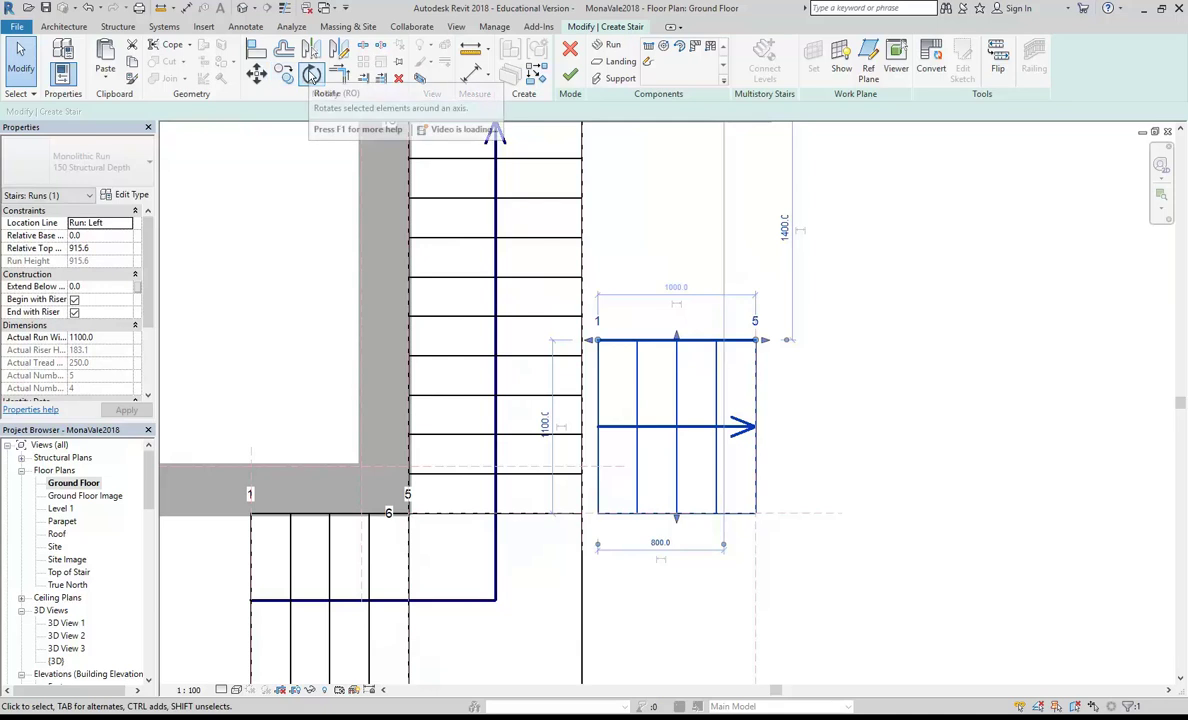
click(311, 75)
drag(678, 415, 756, 512)
click(757, 276)
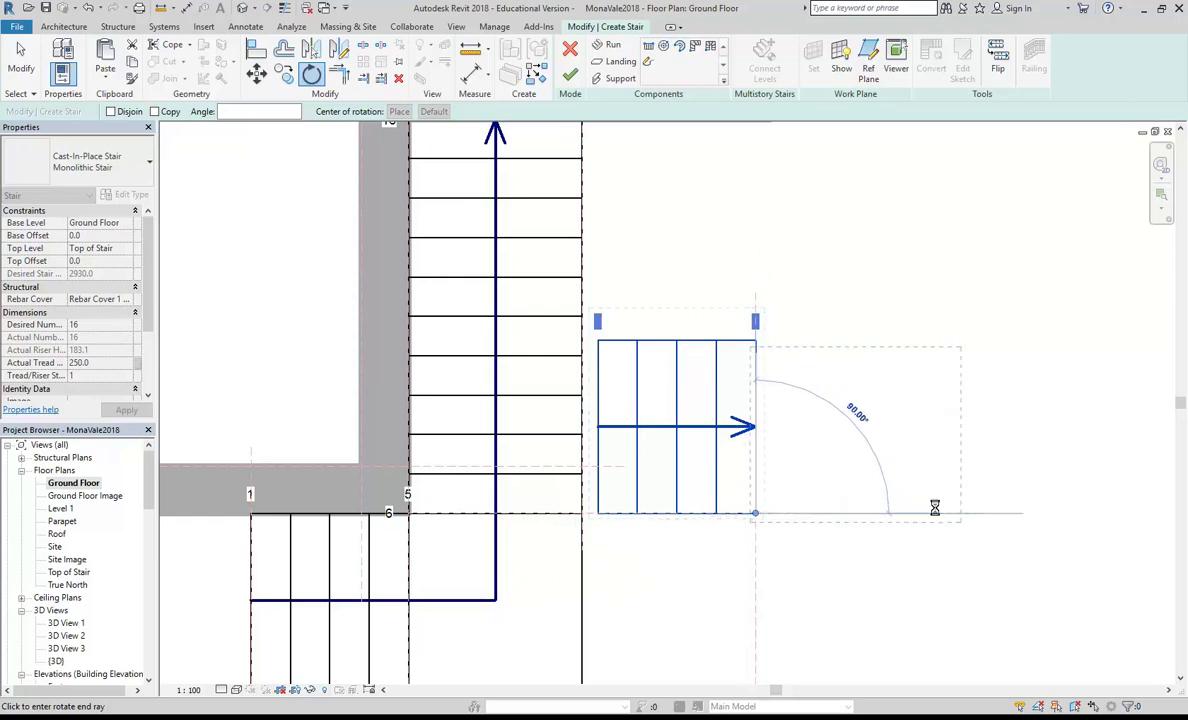
click(935, 508)
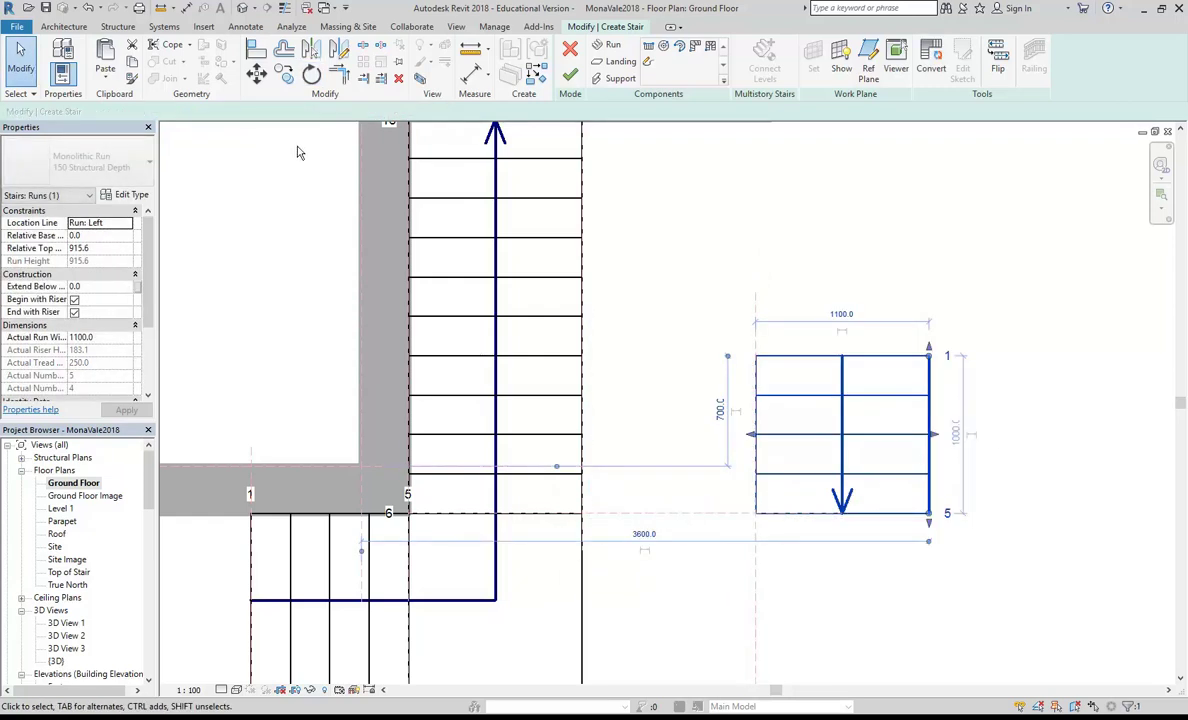
- Move the rotated run so its inner top-riser corner meets the outer corner at the foot of the upper flight
click(257, 73)
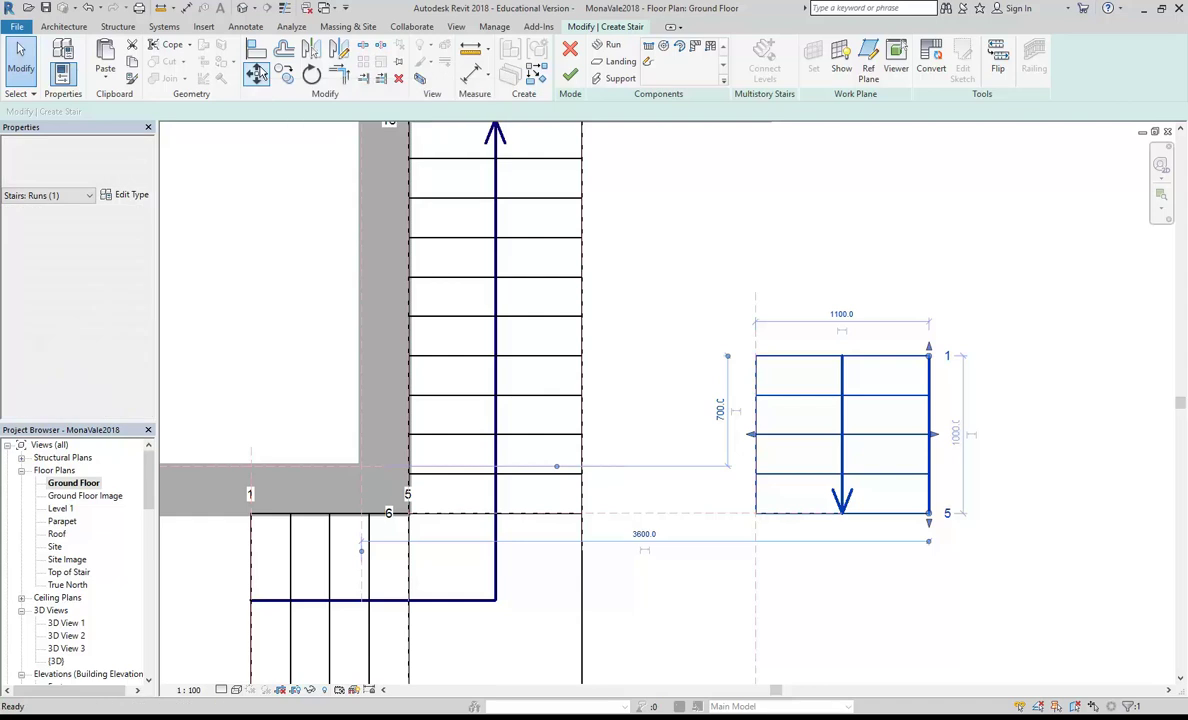
click(756, 513)
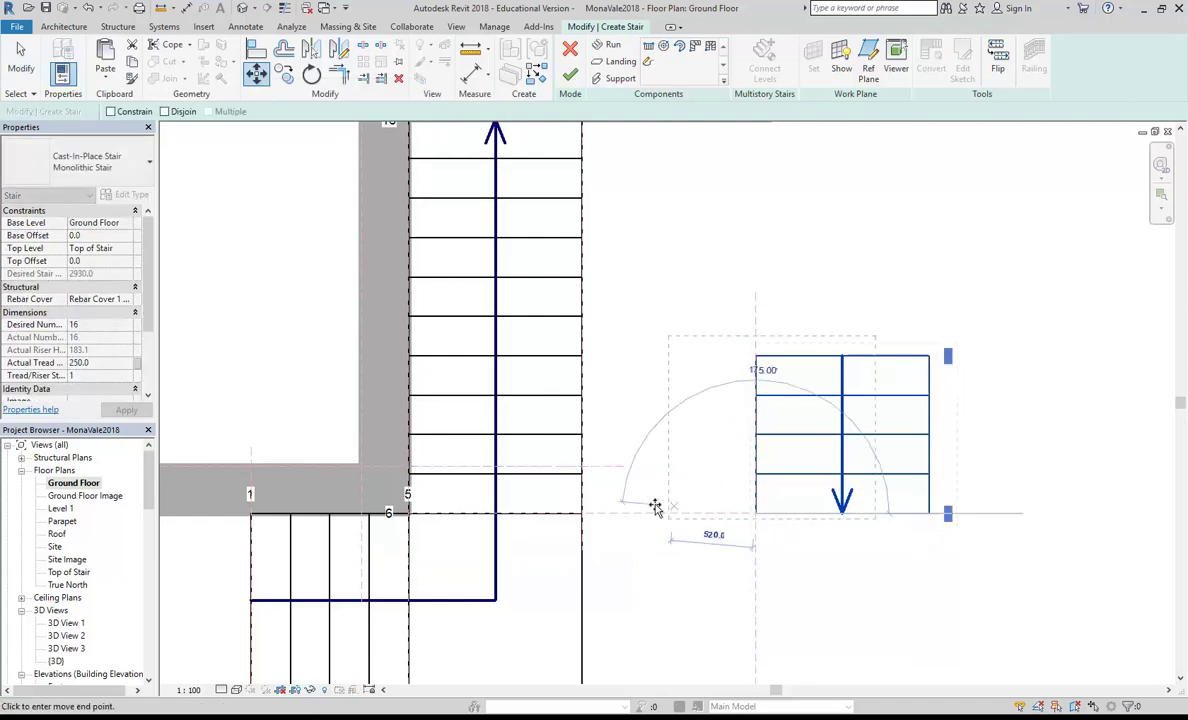
click(584, 513)
click(667, 264)
- Stretch the landing's outer edge to the reference plane along the outer side of the copied run
middle_drag(653, 206, 713, 54)
click(644, 421)
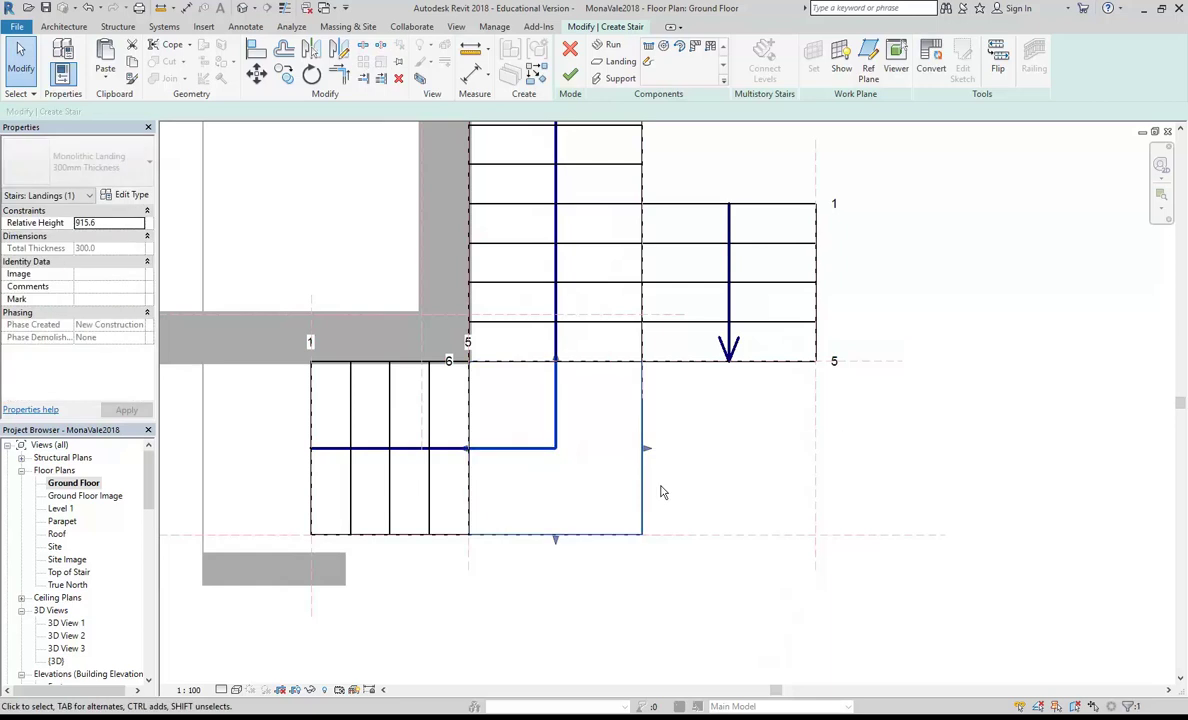
drag(646, 449, 818, 452)
click(930, 416)
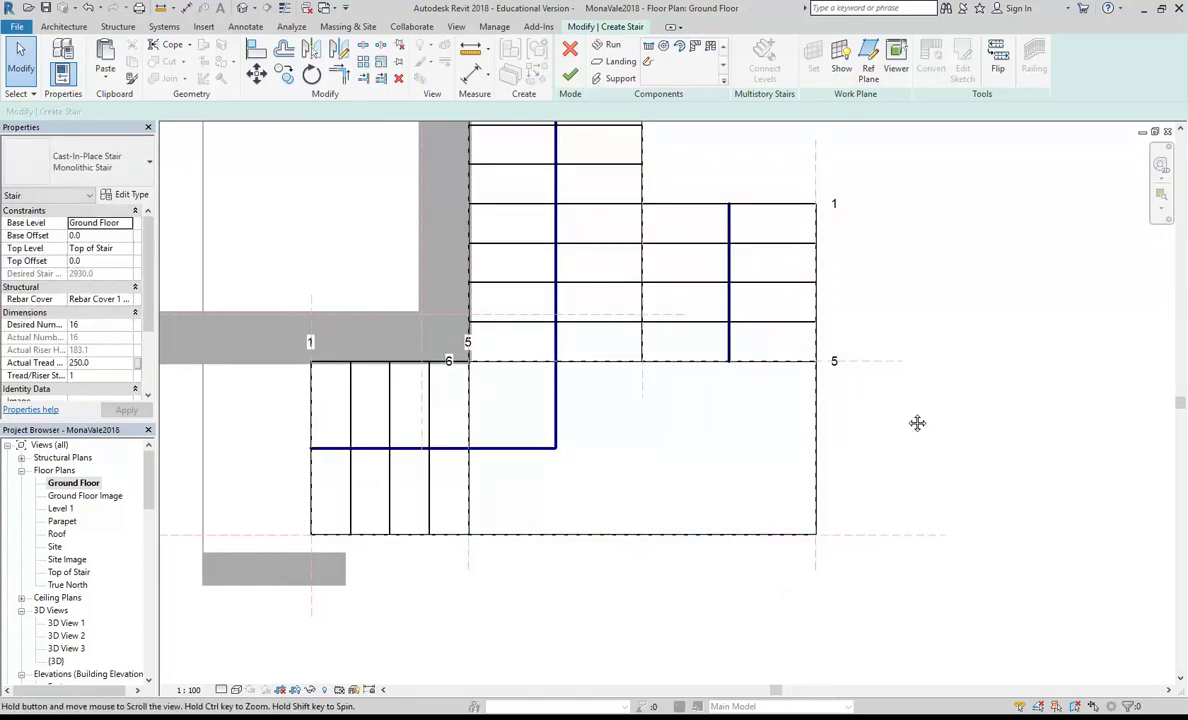
scroll(915, 424, down, 1)
middle_drag(915, 424, 880, 482)
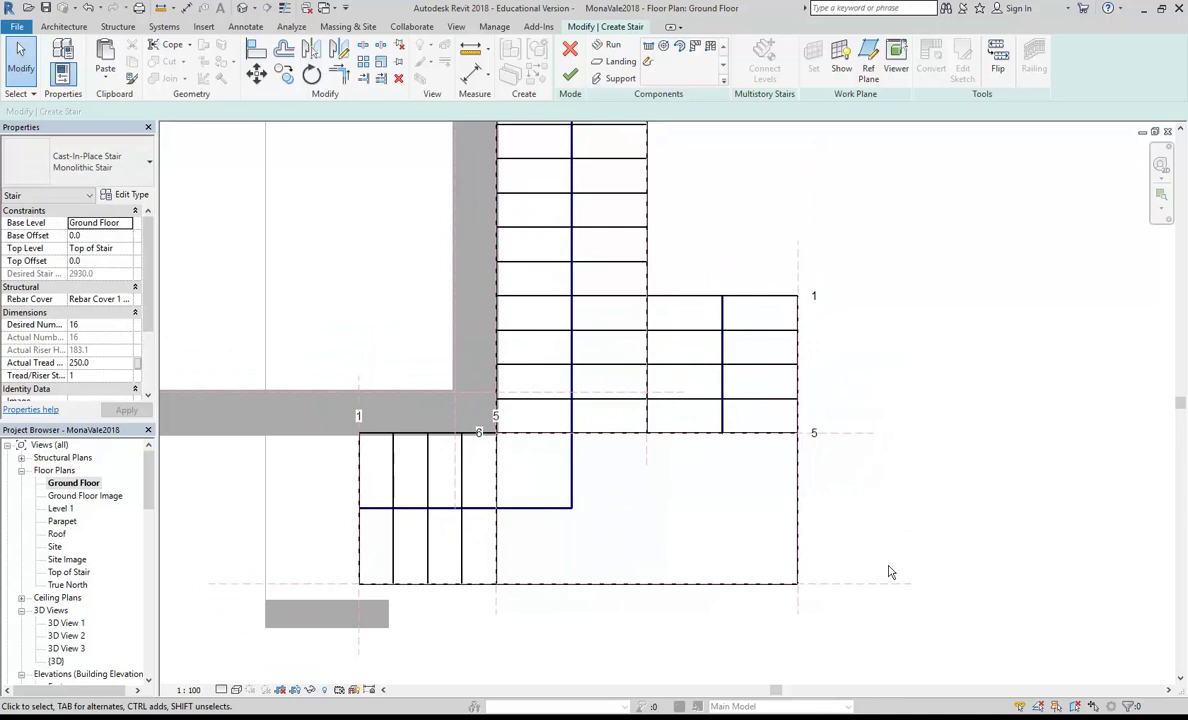
- Return to the default 3D view and finish editing the stair with its second lower flight
double_click(56, 661)
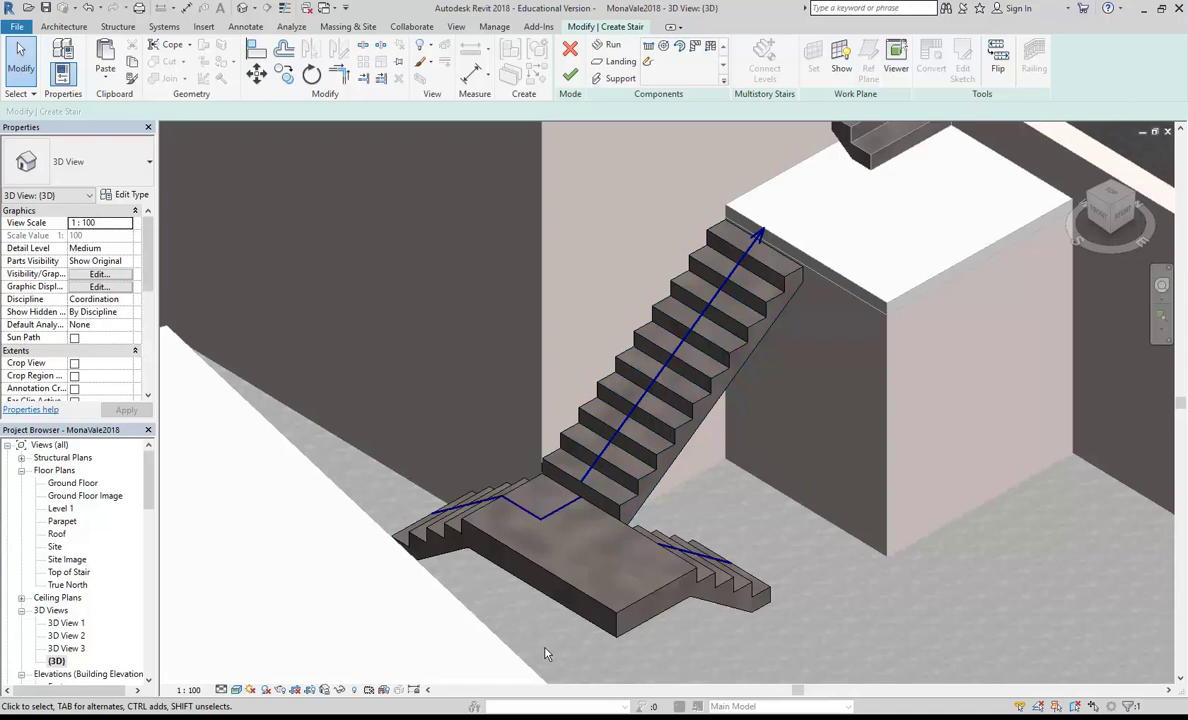
mouse_move(545, 632)
shift+middle_down()
mouse_move(517, 631)
mouse_move(525, 620)
shift+middle_up()
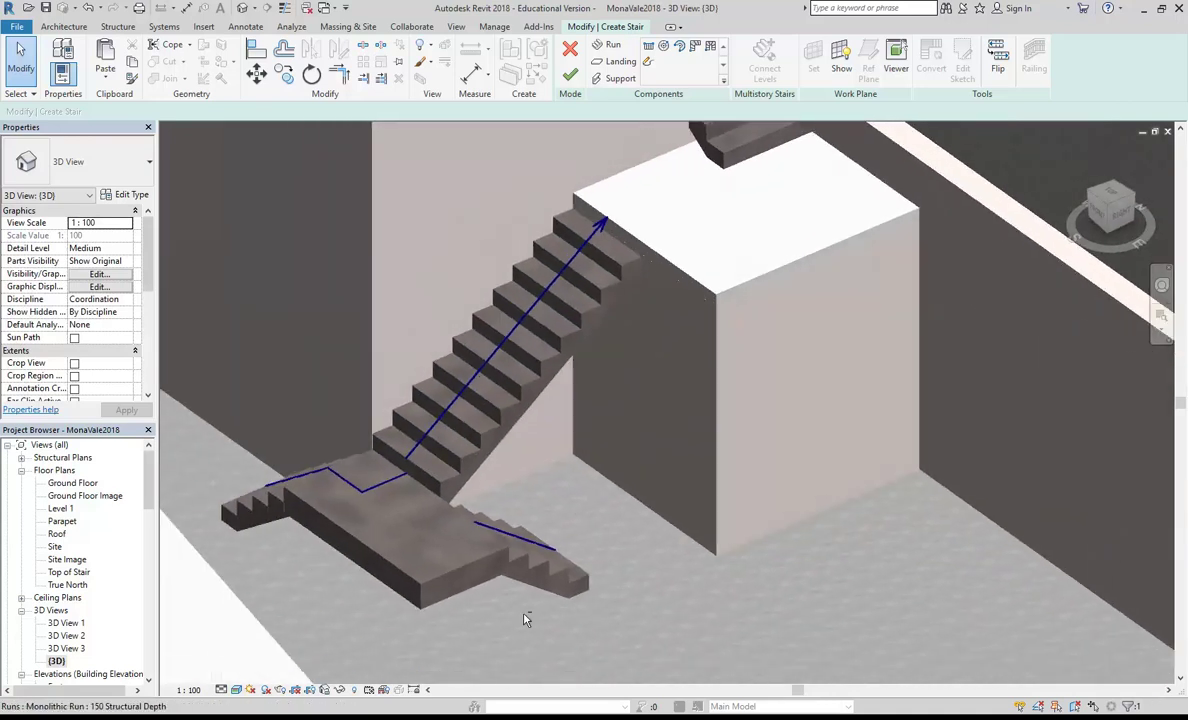
click(570, 74)
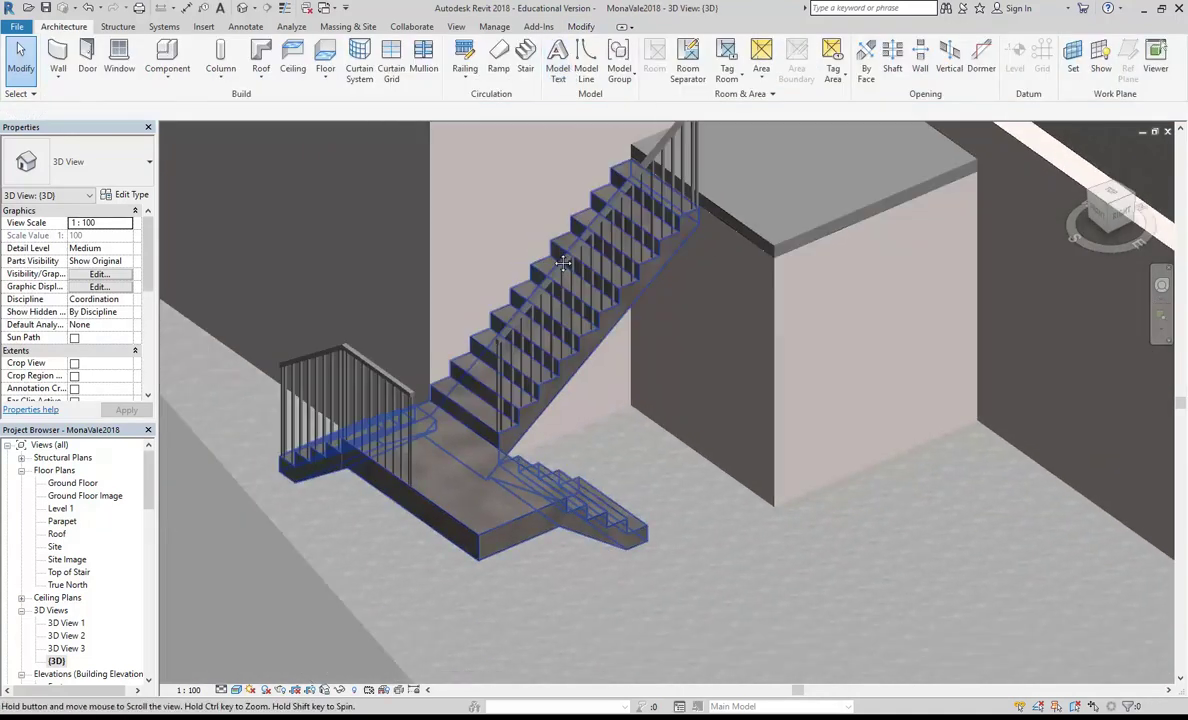
- Open the path sketch of the lower flight's 1100mm railing and show it in the Ground Floor plan
scroll(395, 363, up, 2)
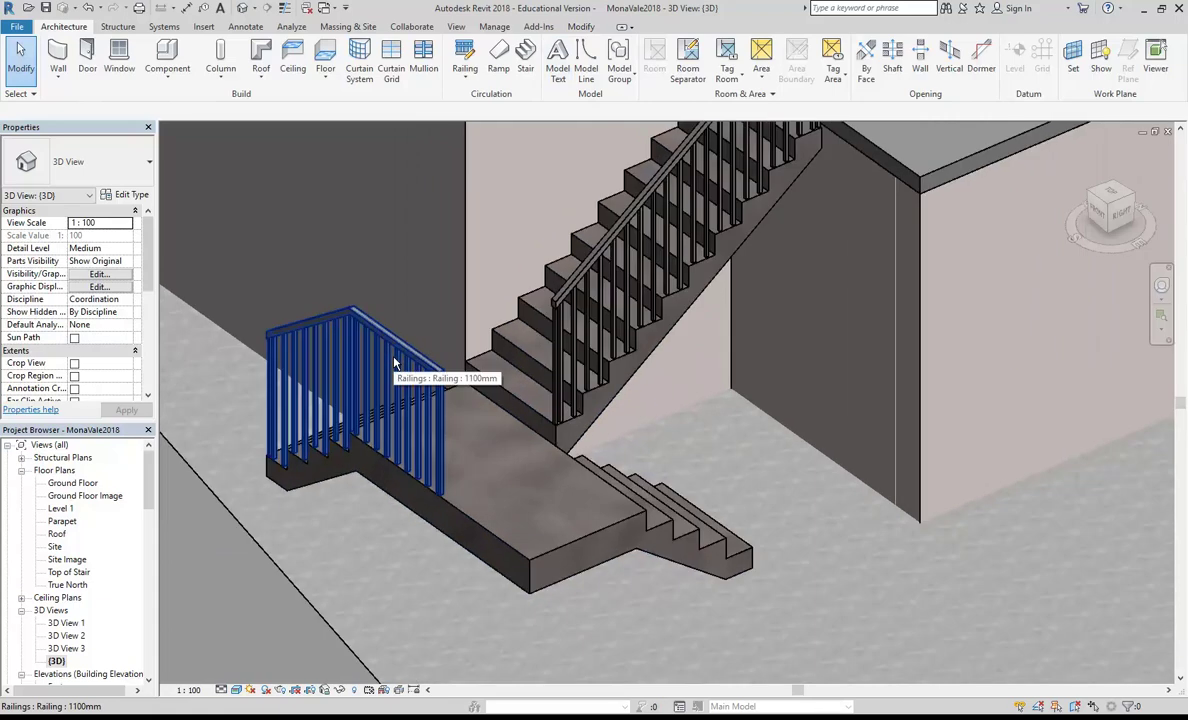
click(395, 363)
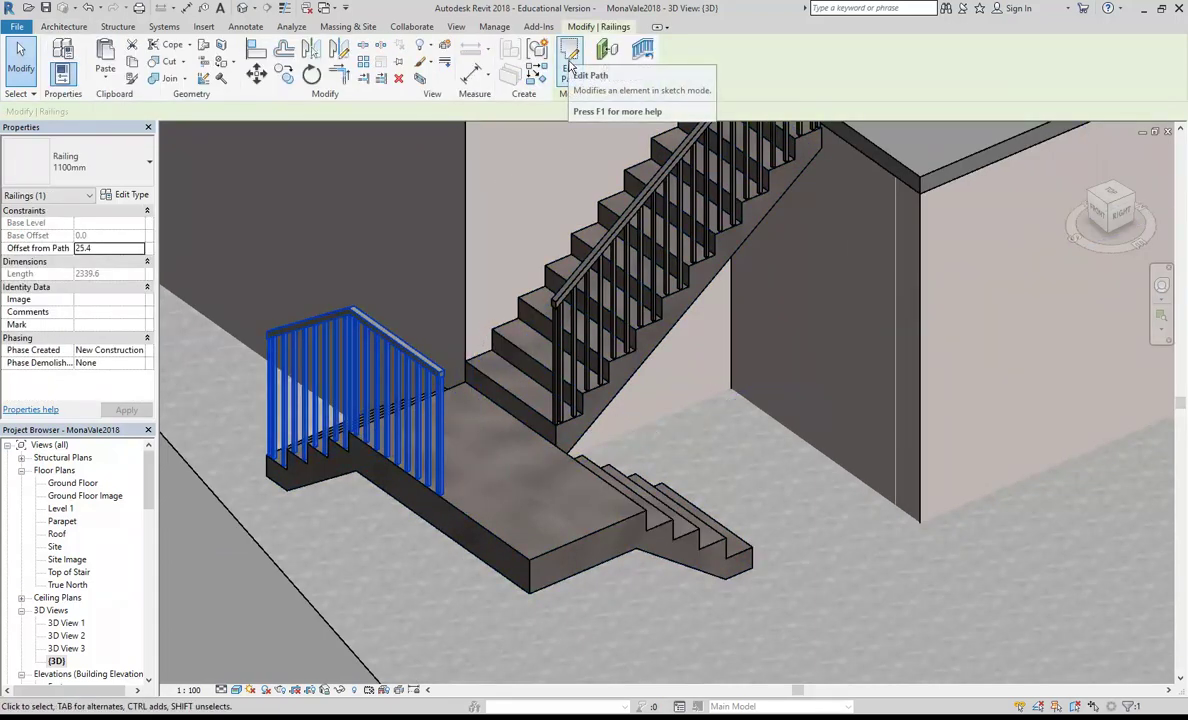
click(570, 62)
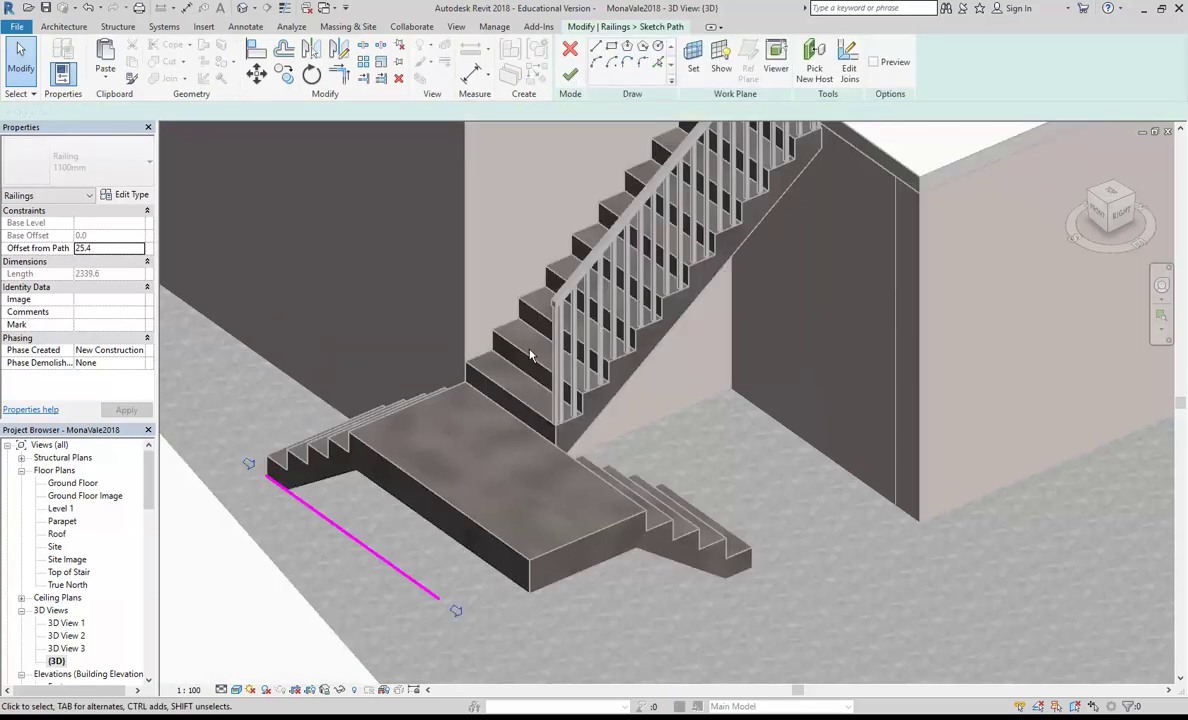
double_click(72, 483)
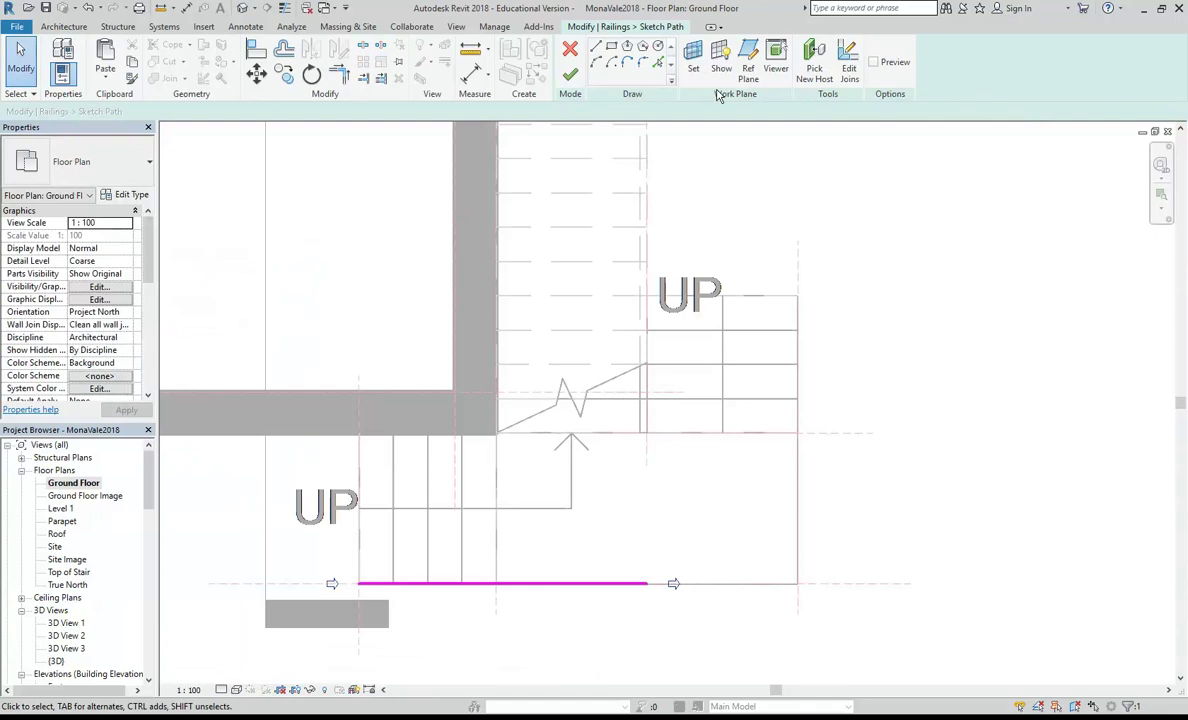
- Draw railing path lines along the second lower flight's outer edge, 1000 mm, and the landing's adjoining outer edge, 1100 mm
click(596, 47)
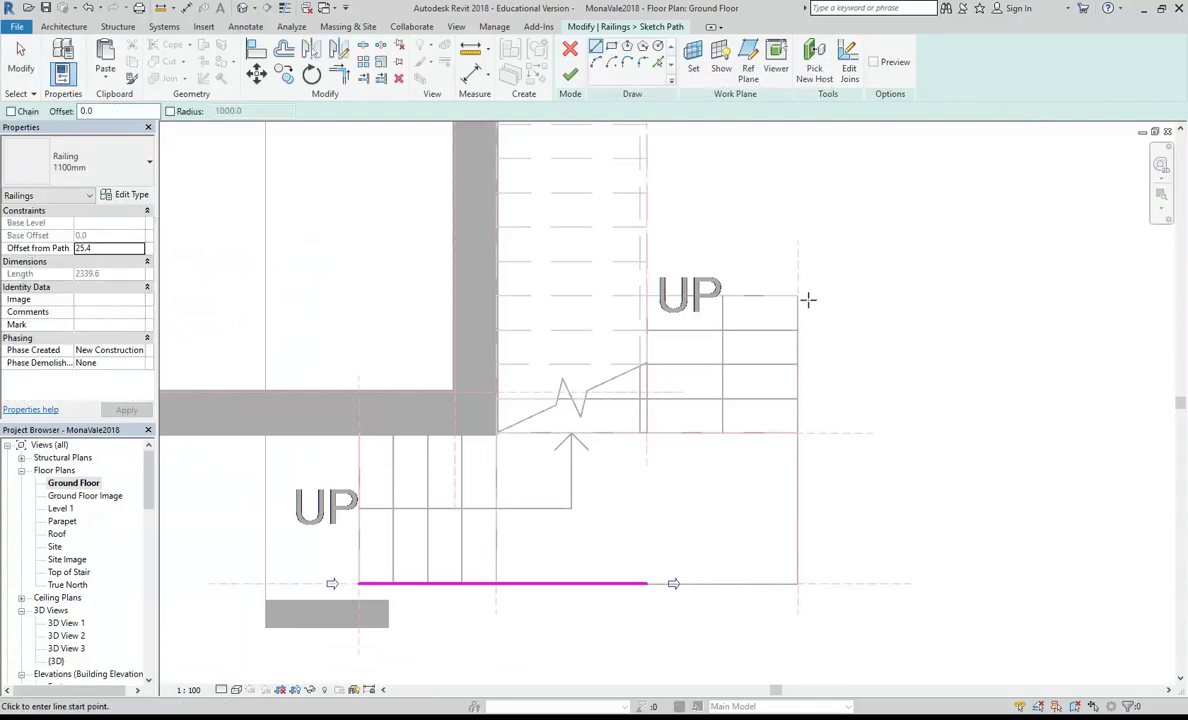
click(797, 295)
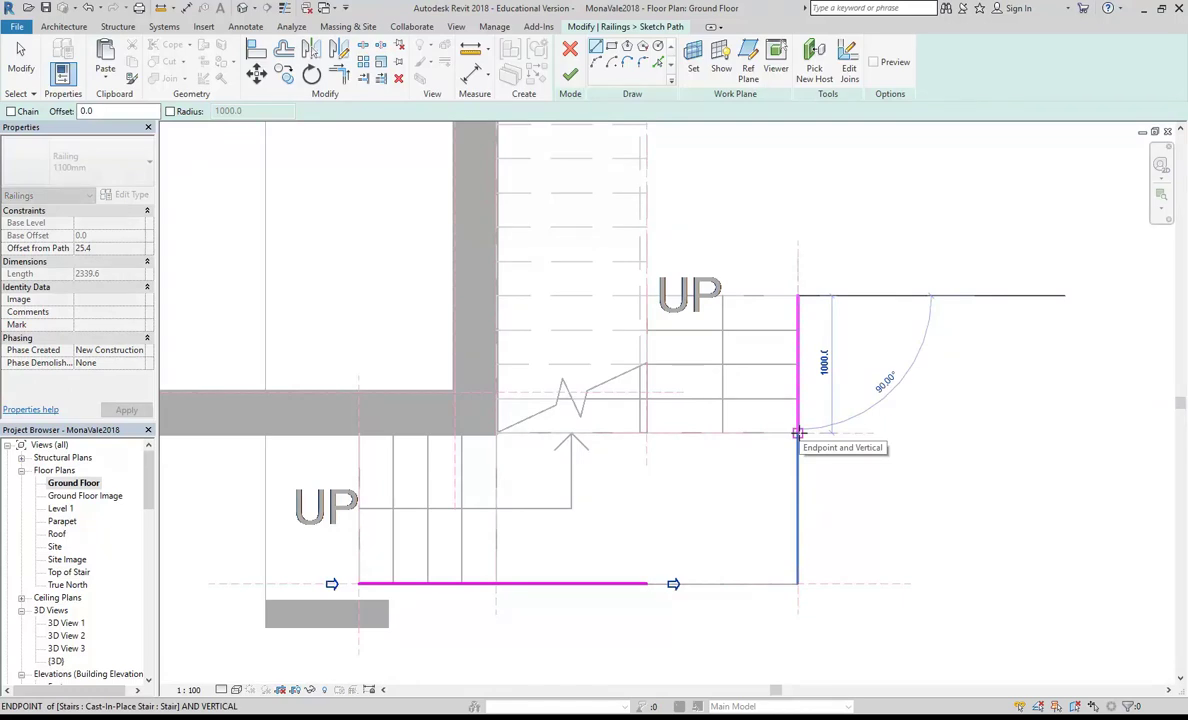
click(797, 432)
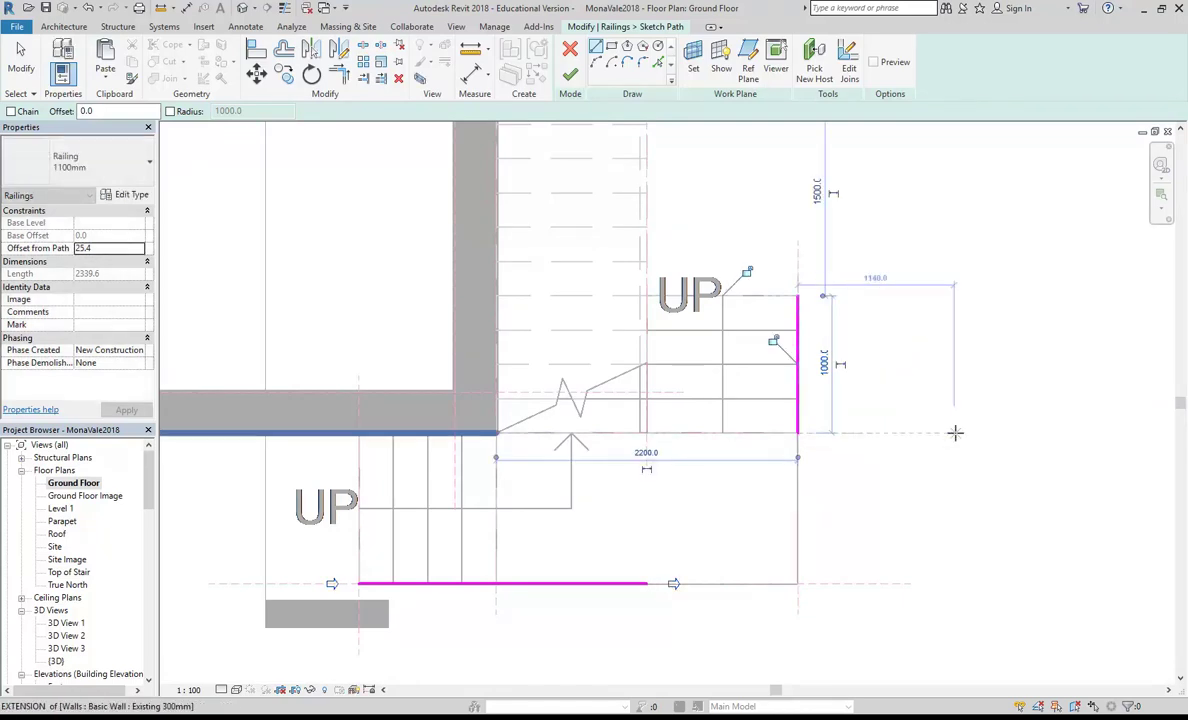
click(797, 432)
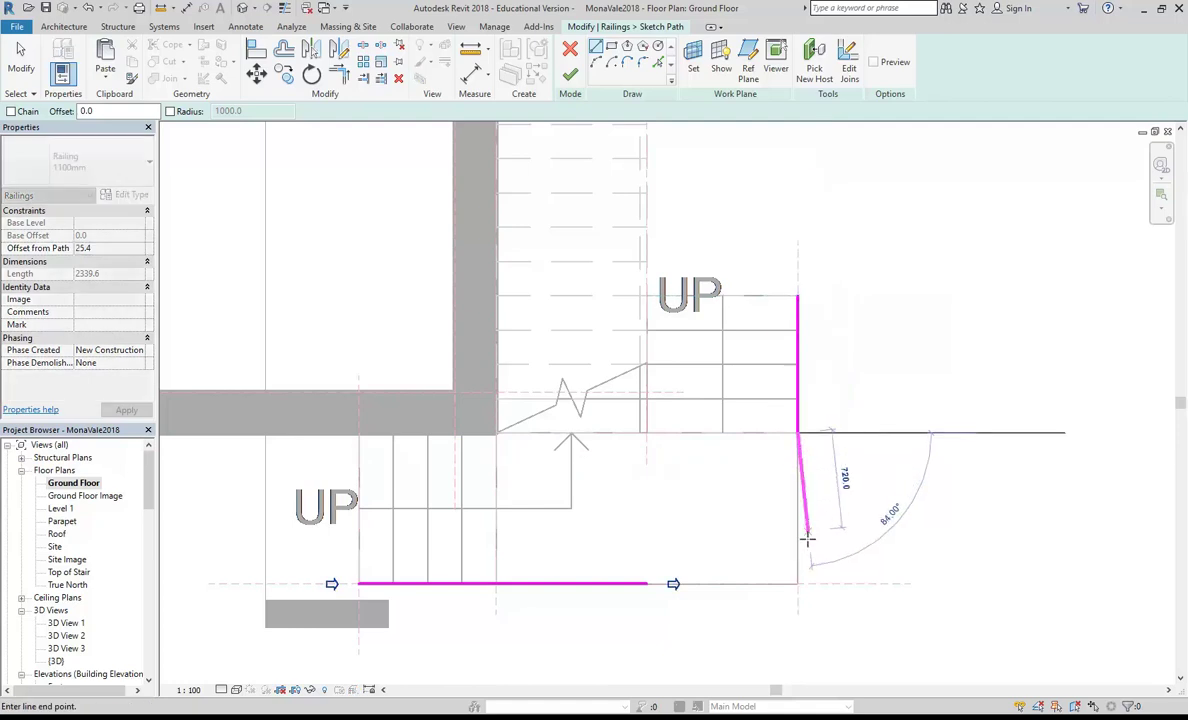
click(797, 583)
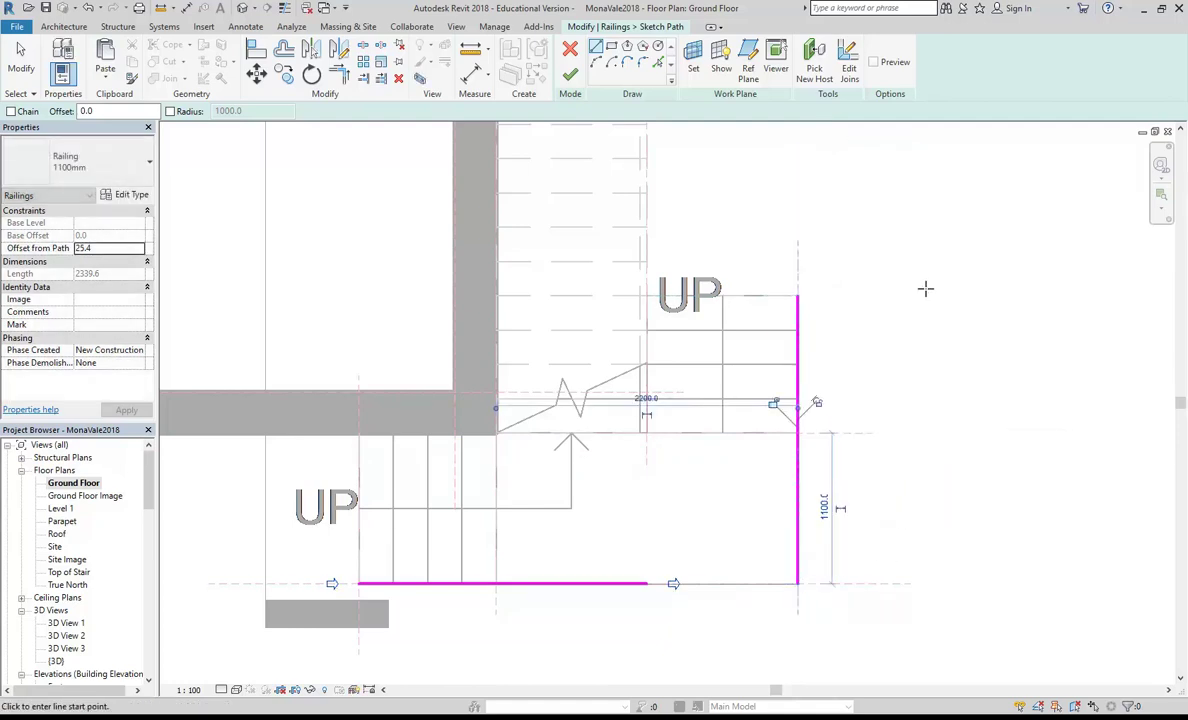
- Extend the existing railing path line to meet the new segments at the landing's outer corner, and finish the sketch in the 3D view
click(340, 78)
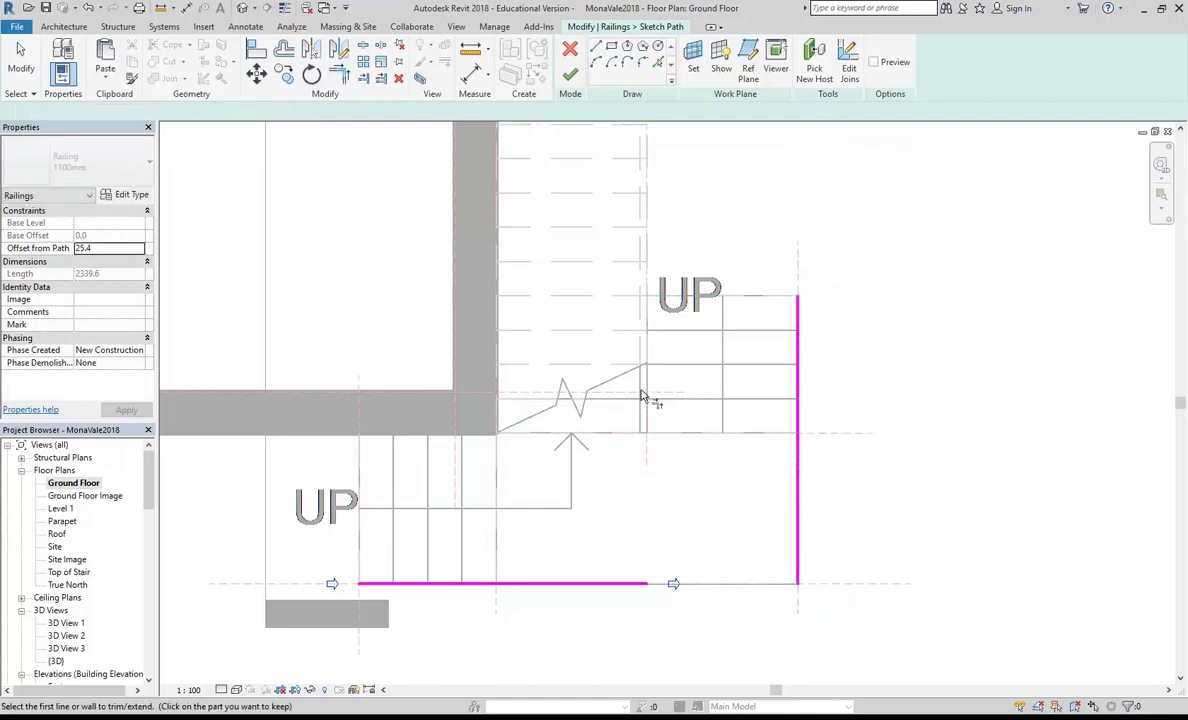
click(605, 584)
click(800, 553)
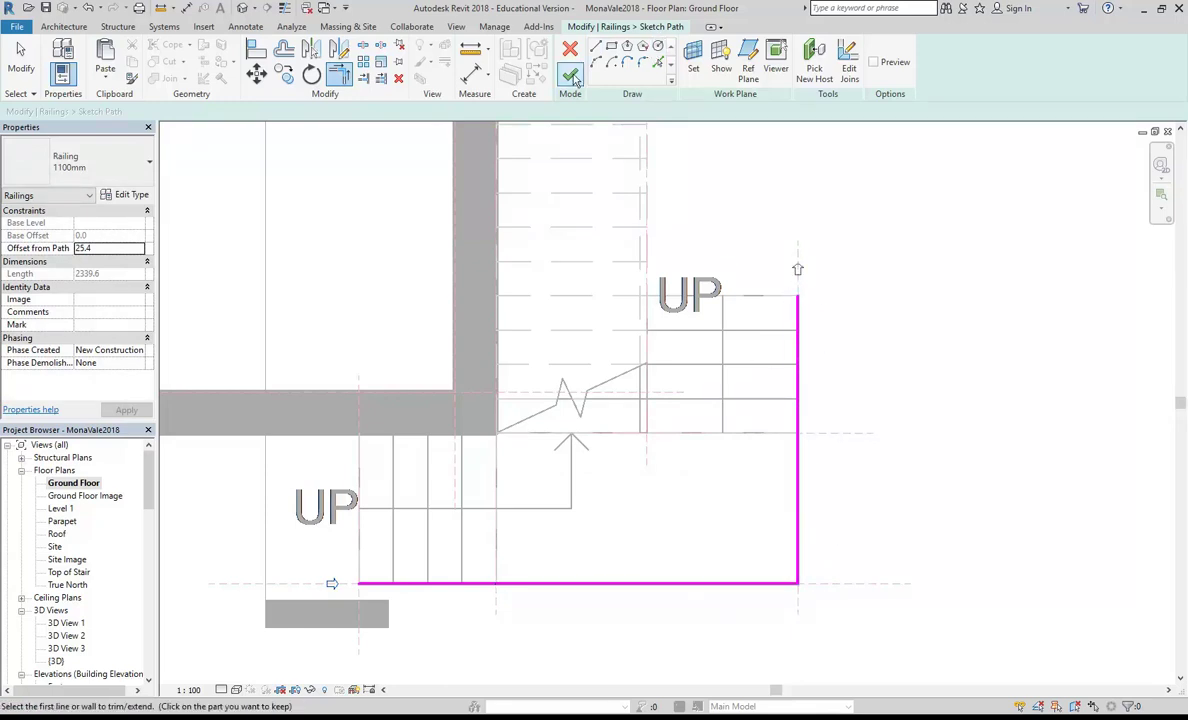
double_click(55, 662)
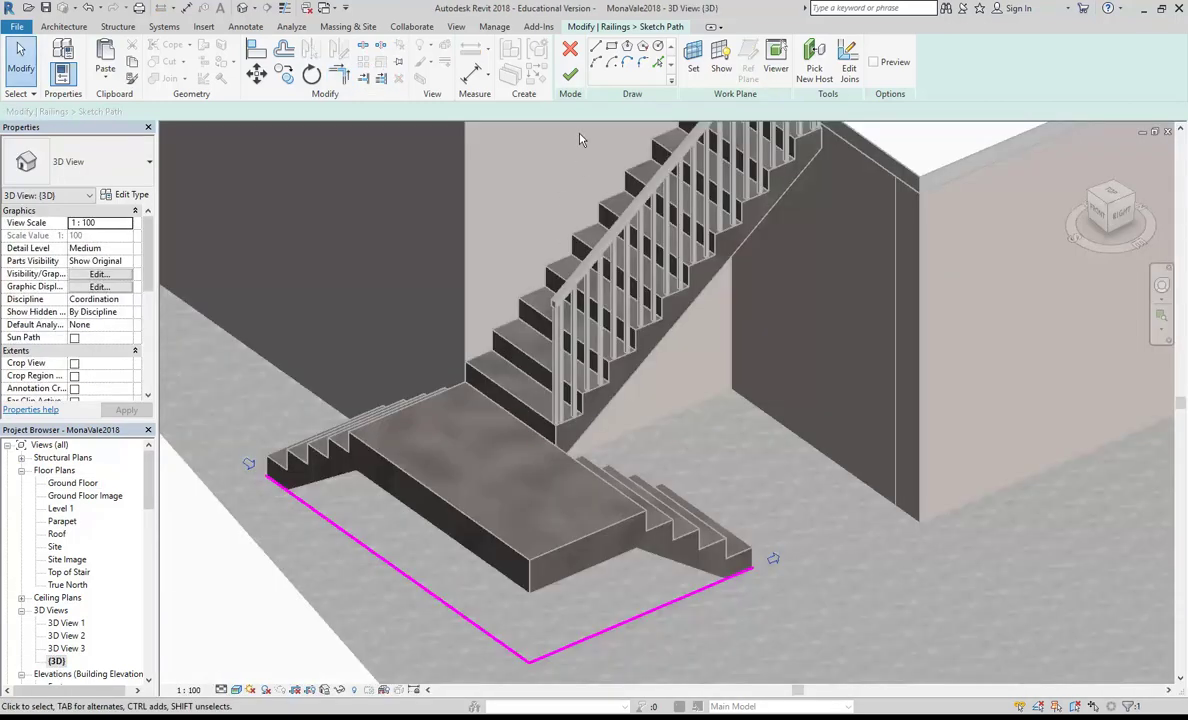
click(570, 75)
shift+middle_drag(556, 478, 597, 560)
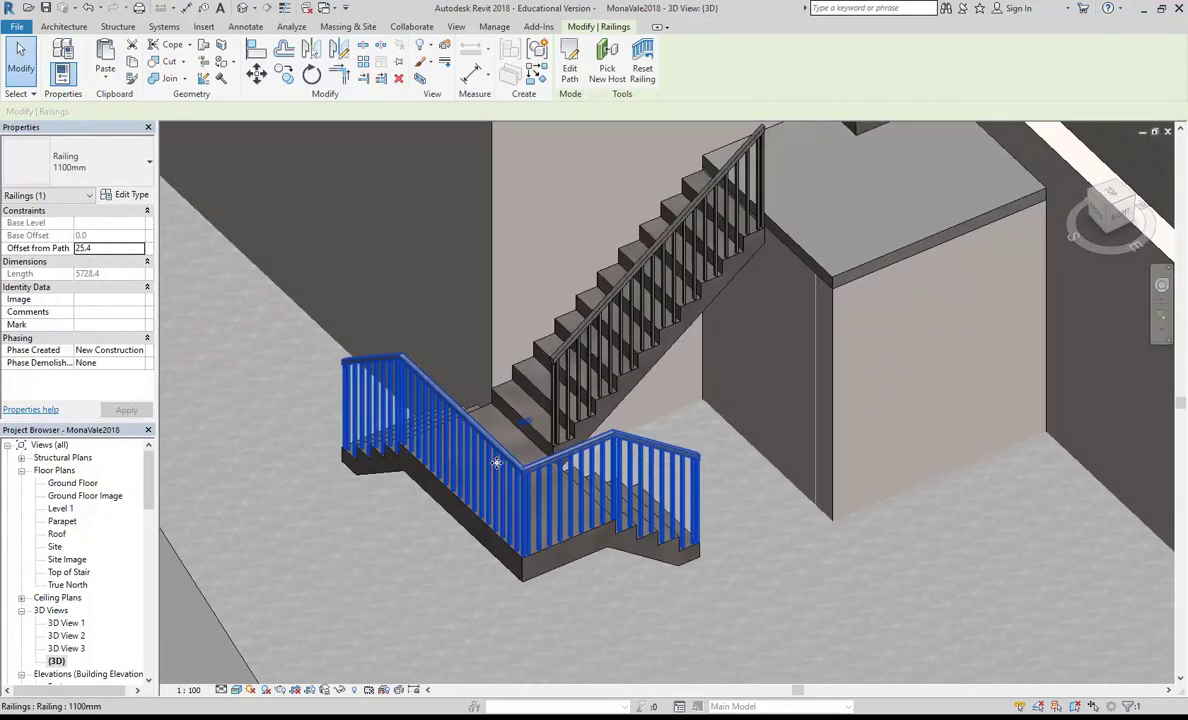
scroll(496, 460, up, 1)
scroll(496, 459, down, 5)
shift+middle_drag(560, 468, 600, 455)
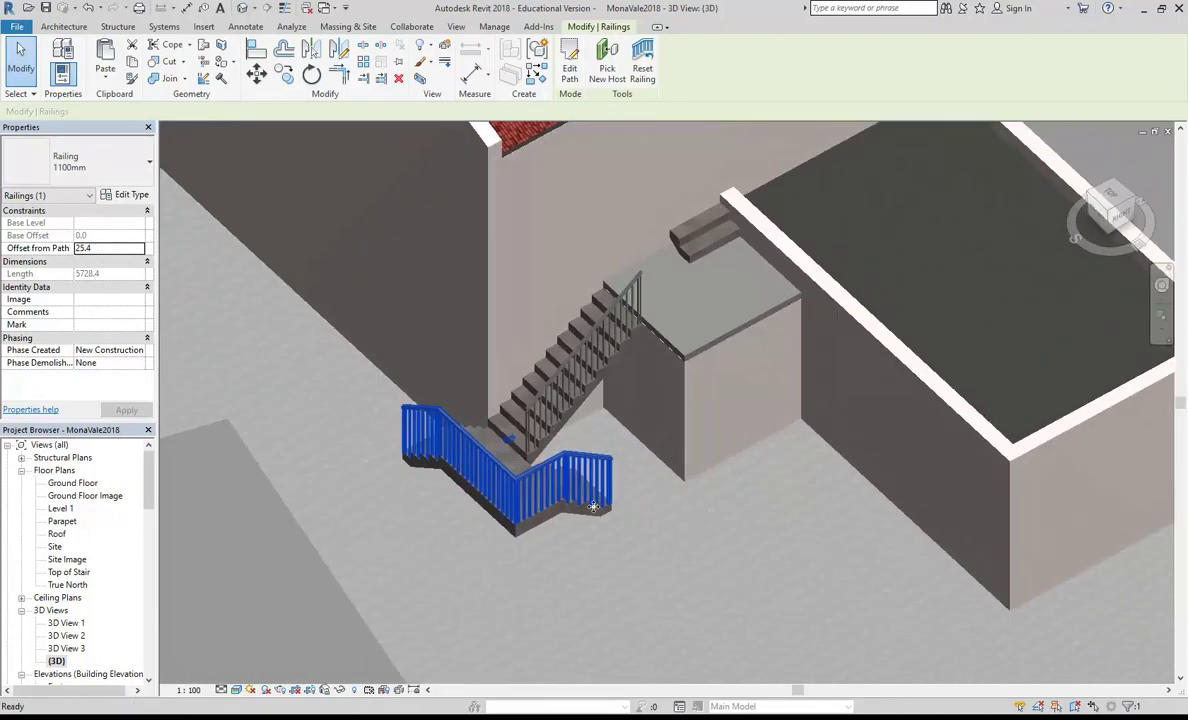
- Open the path sketch of the upper flight's 1100mm railing in the Top of Stair plan
scroll(598, 447, up, 4)
middle_drag(624, 313, 620, 360)
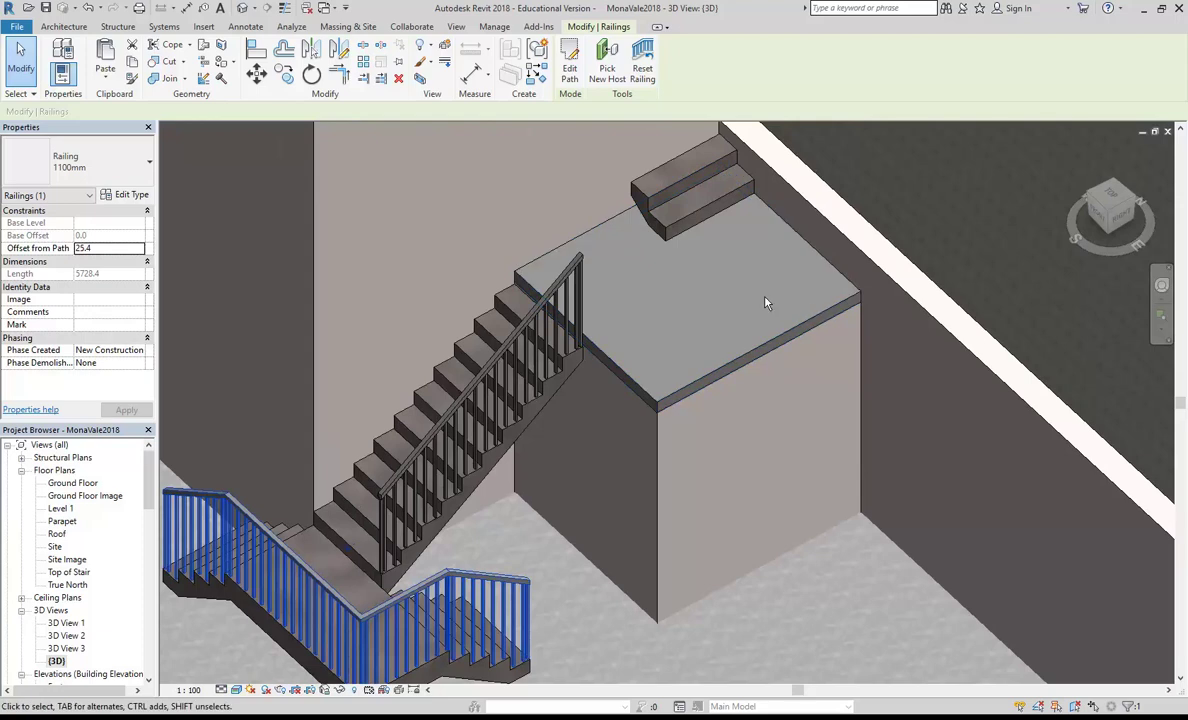
key(Escape)
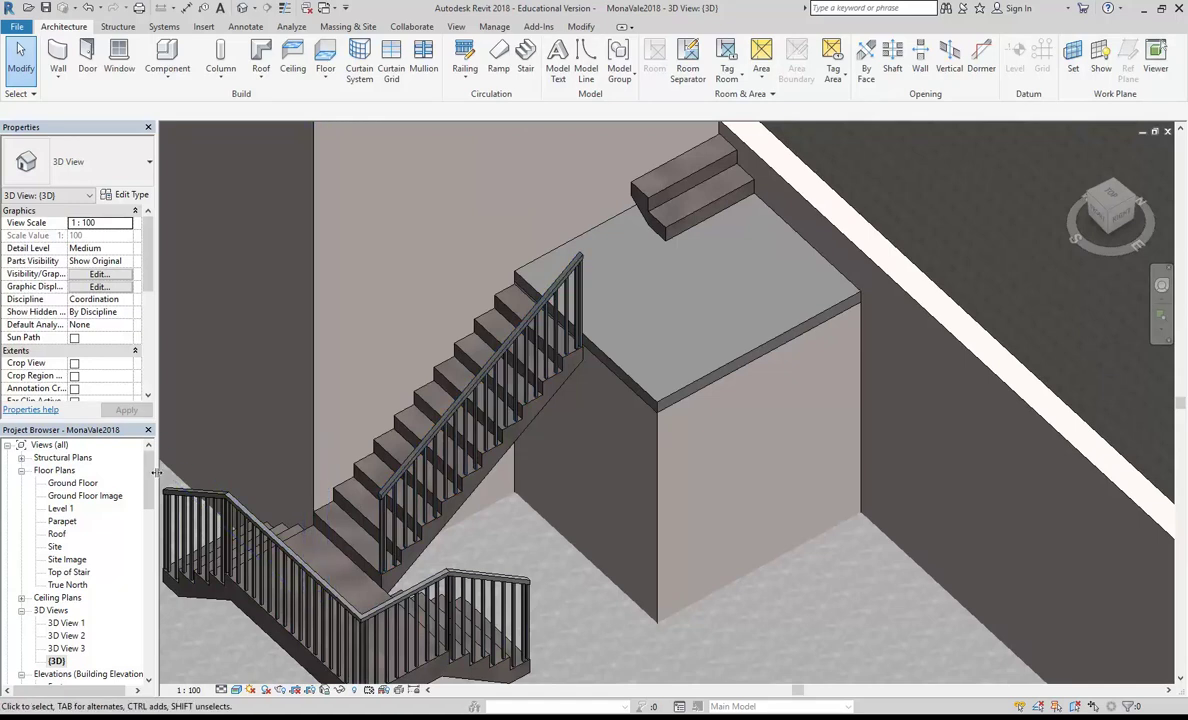
click(541, 268)
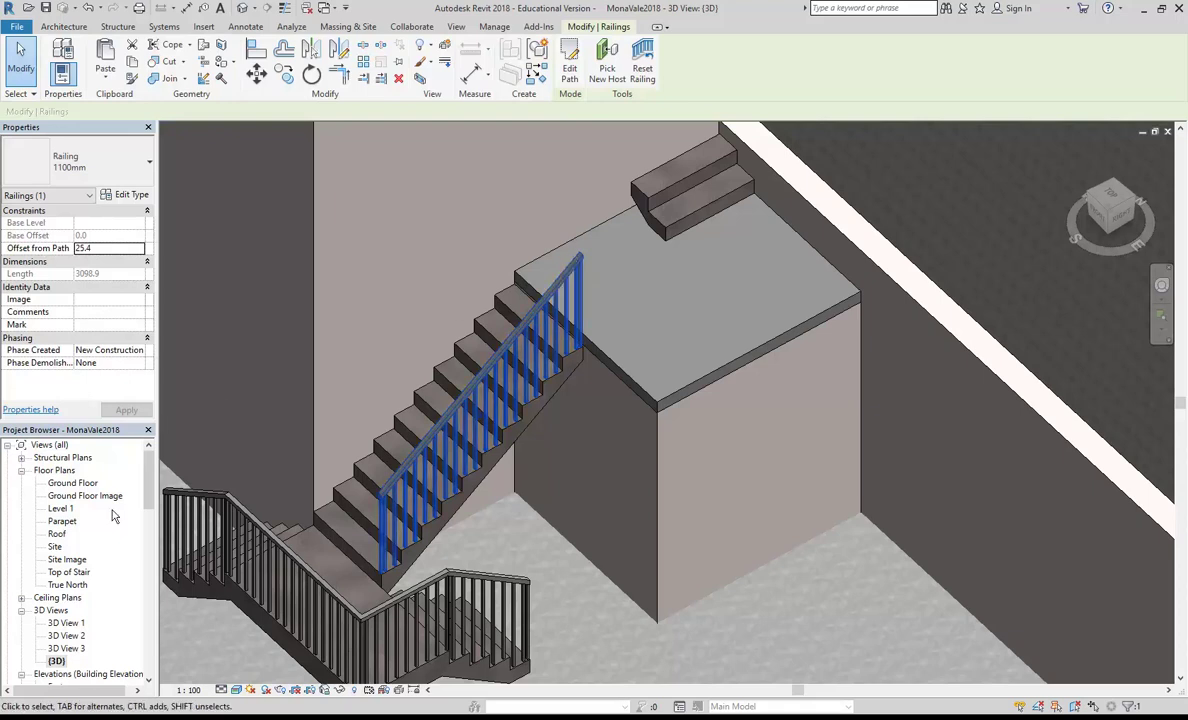
double_click(68, 572)
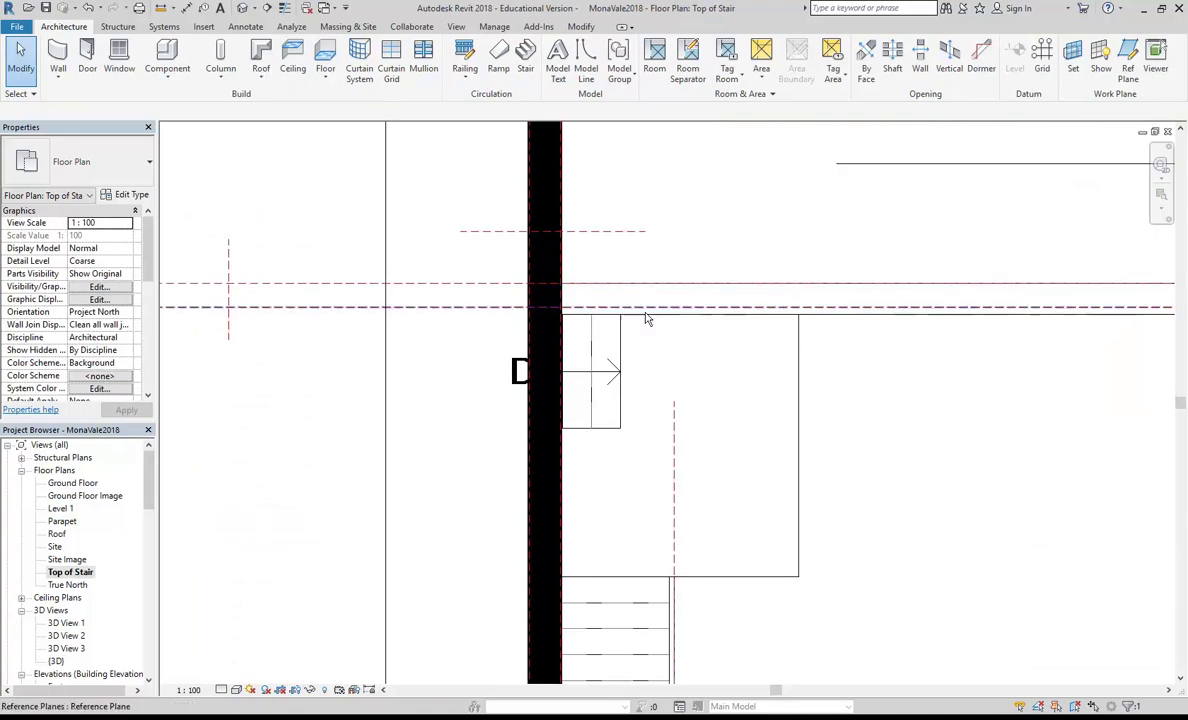
middle_drag(644, 321, 557, 193)
scroll(541, 456, up, 2)
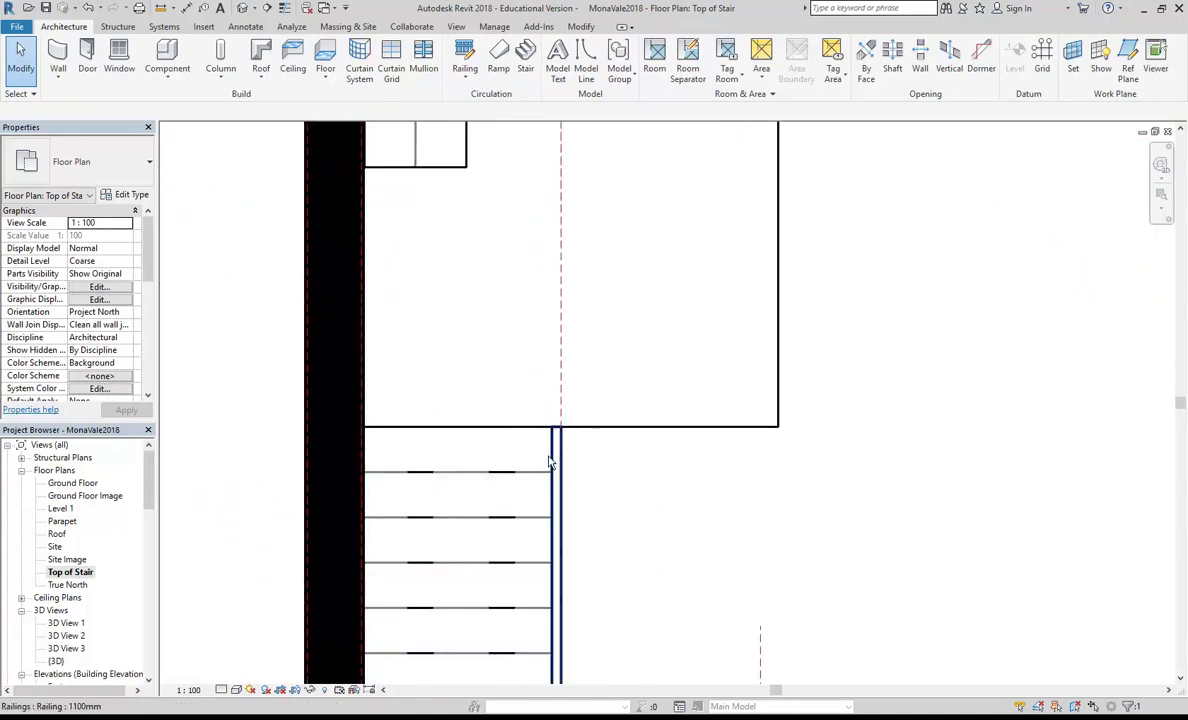
click(556, 452)
click(569, 66)
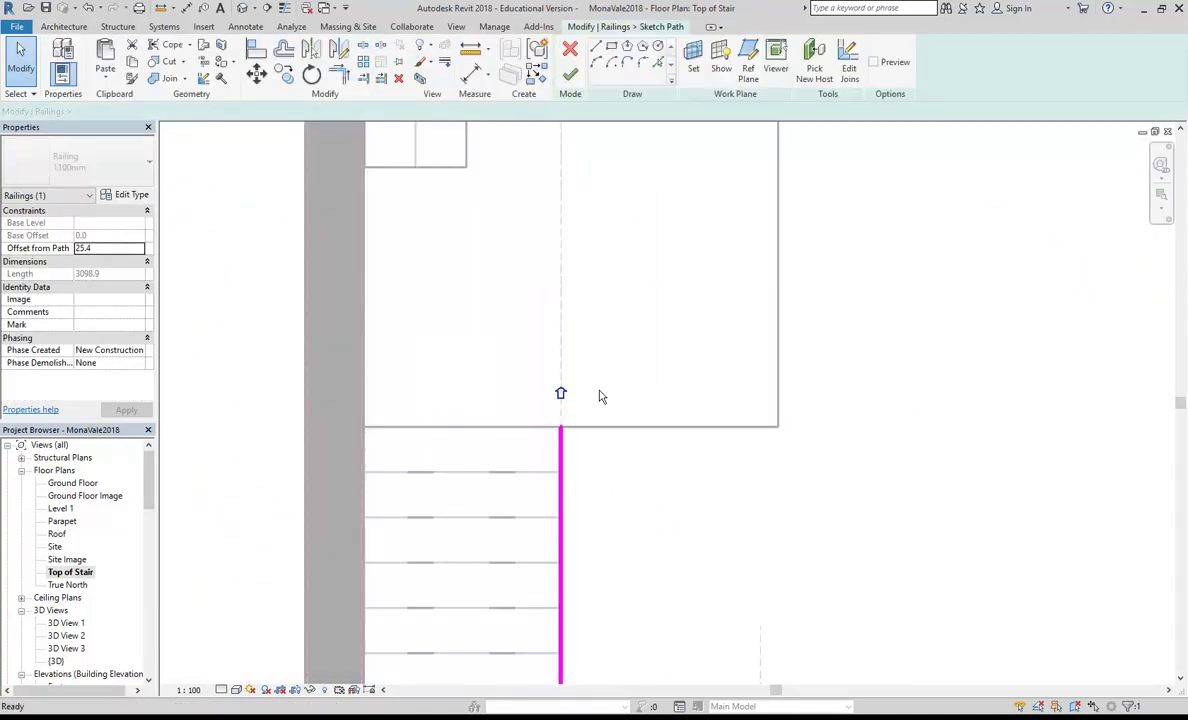
- Draw railing path lines along the upper landing's front edge, 1200 mm, and its outer side up to the wall, and finish the sketch
click(596, 47)
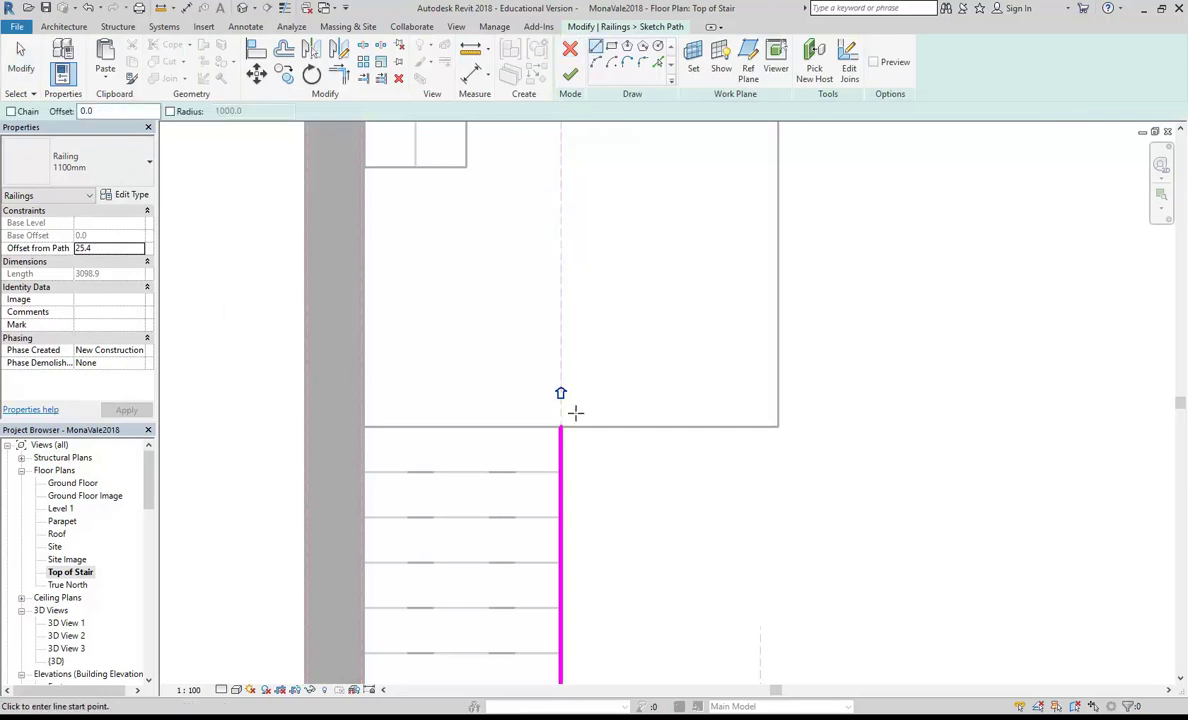
click(560, 427)
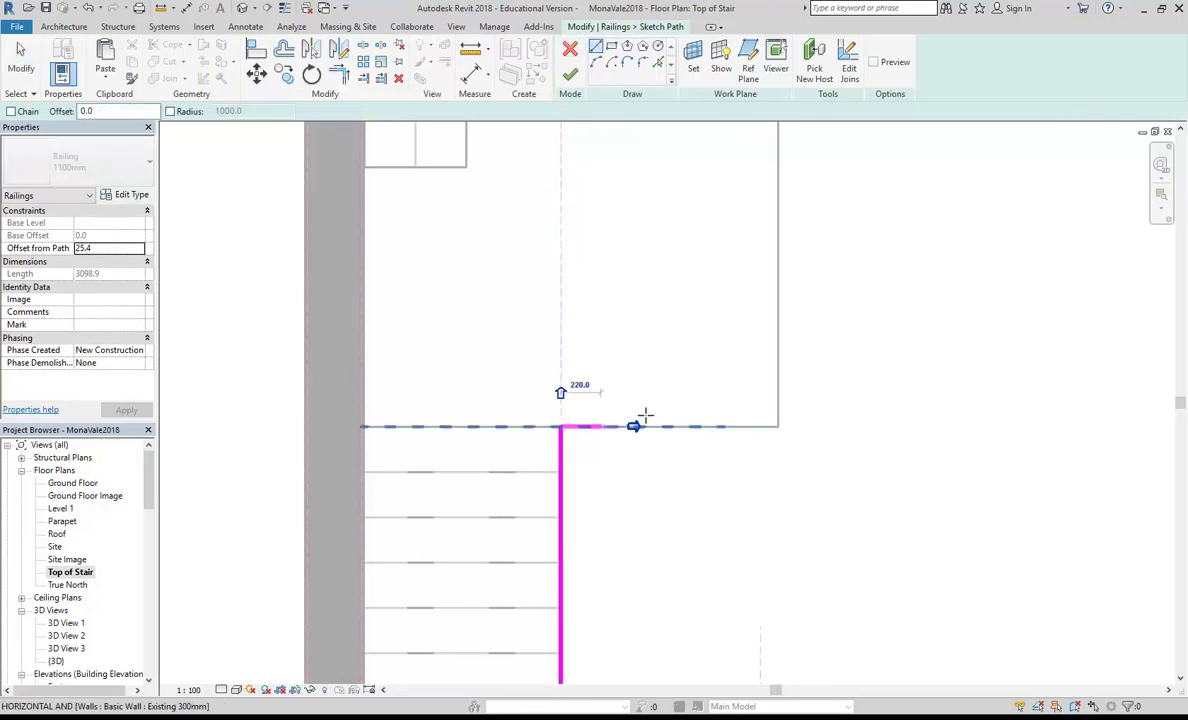
click(778, 427)
middle_drag(750, 282, 754, 384)
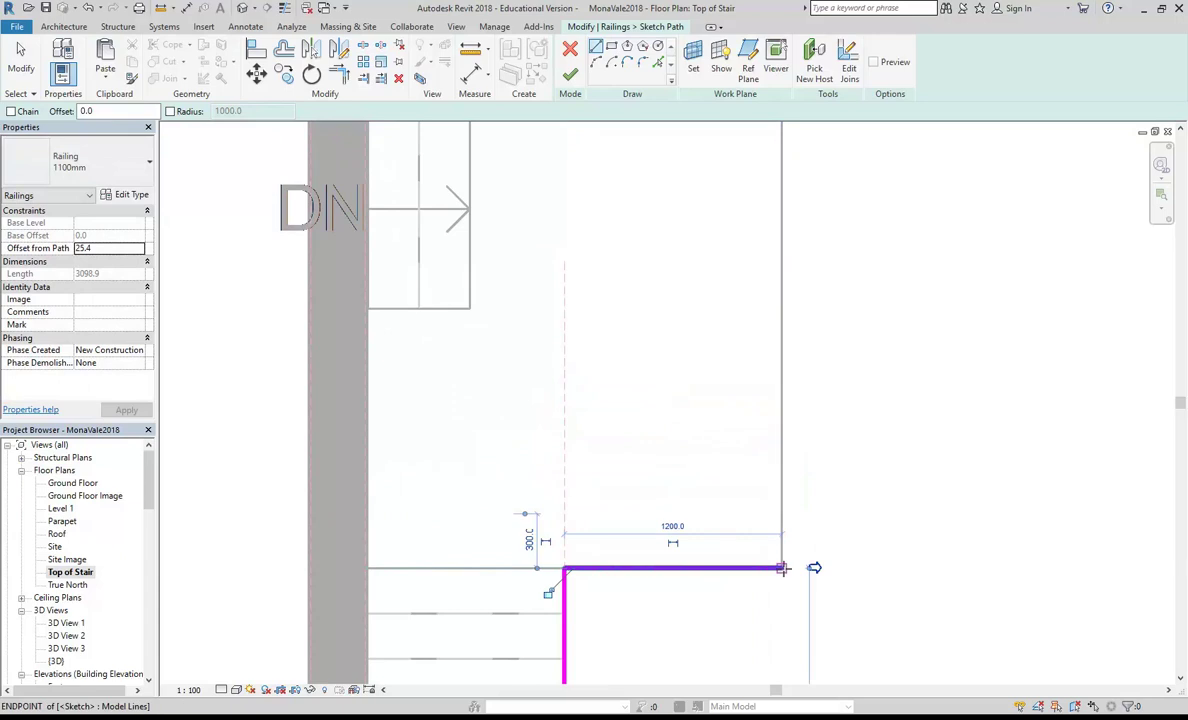
scroll(780, 530, down, 1)
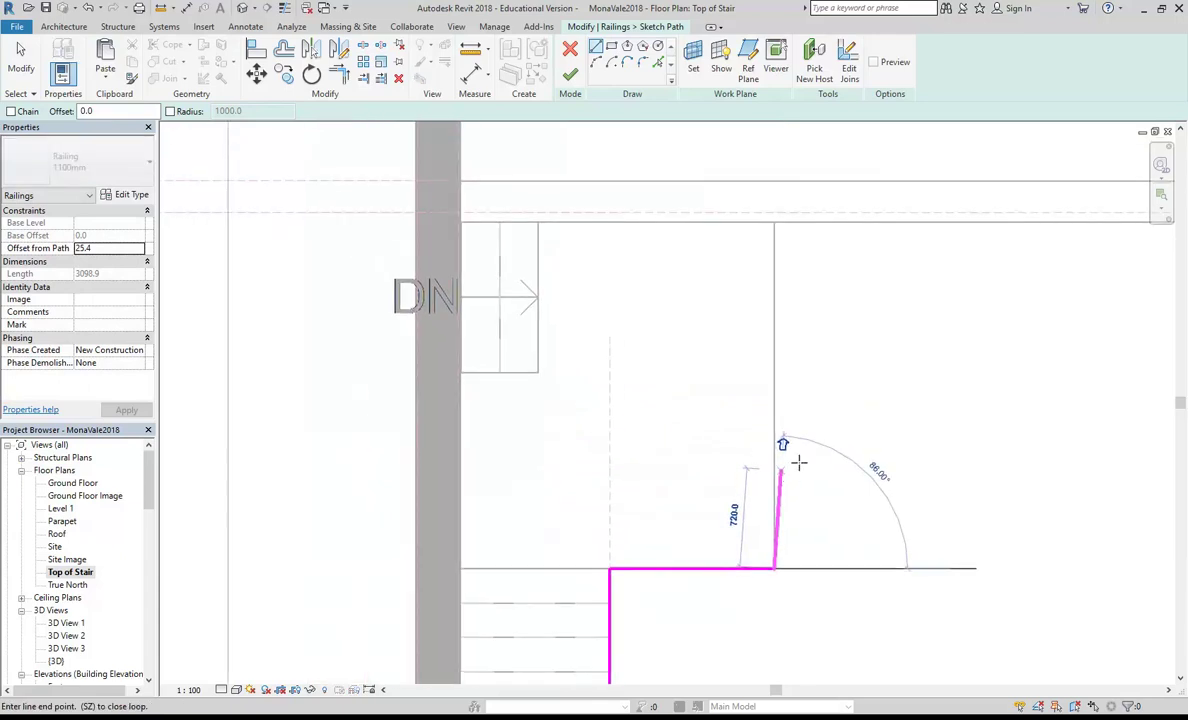
click(773, 222)
click(569, 75)
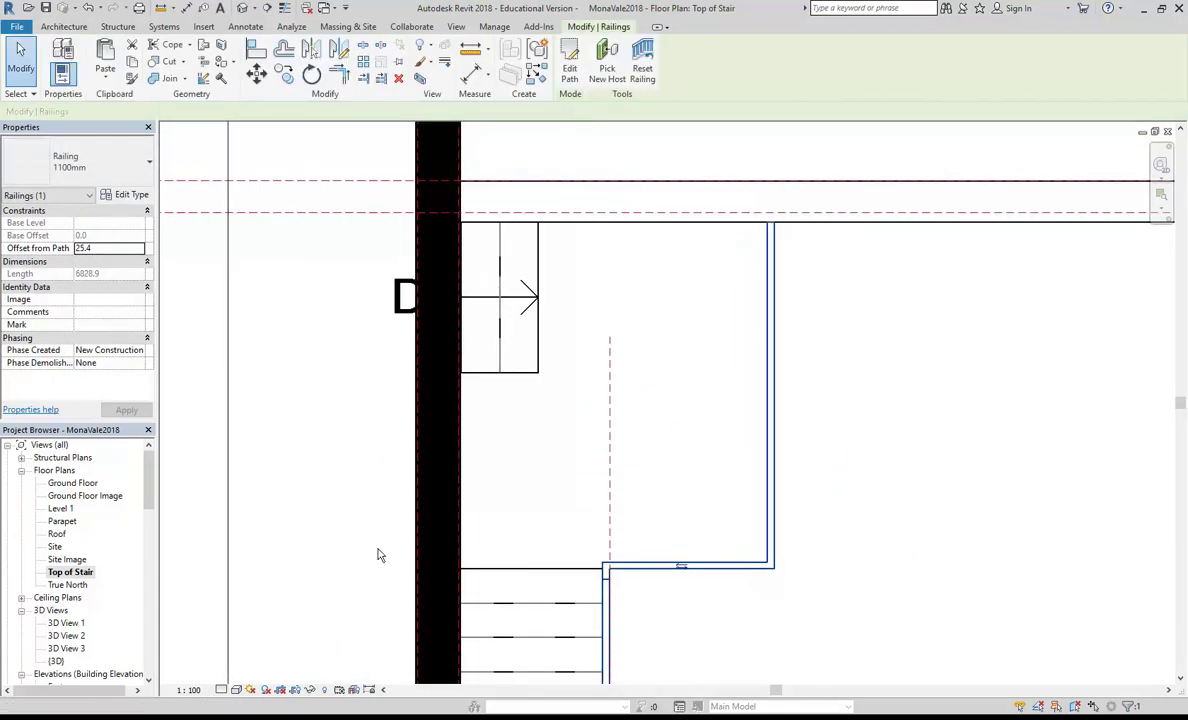
- Return to the default 3D view and examine the landing railing and its junction with the upper flight's railing
double_click(55, 661)
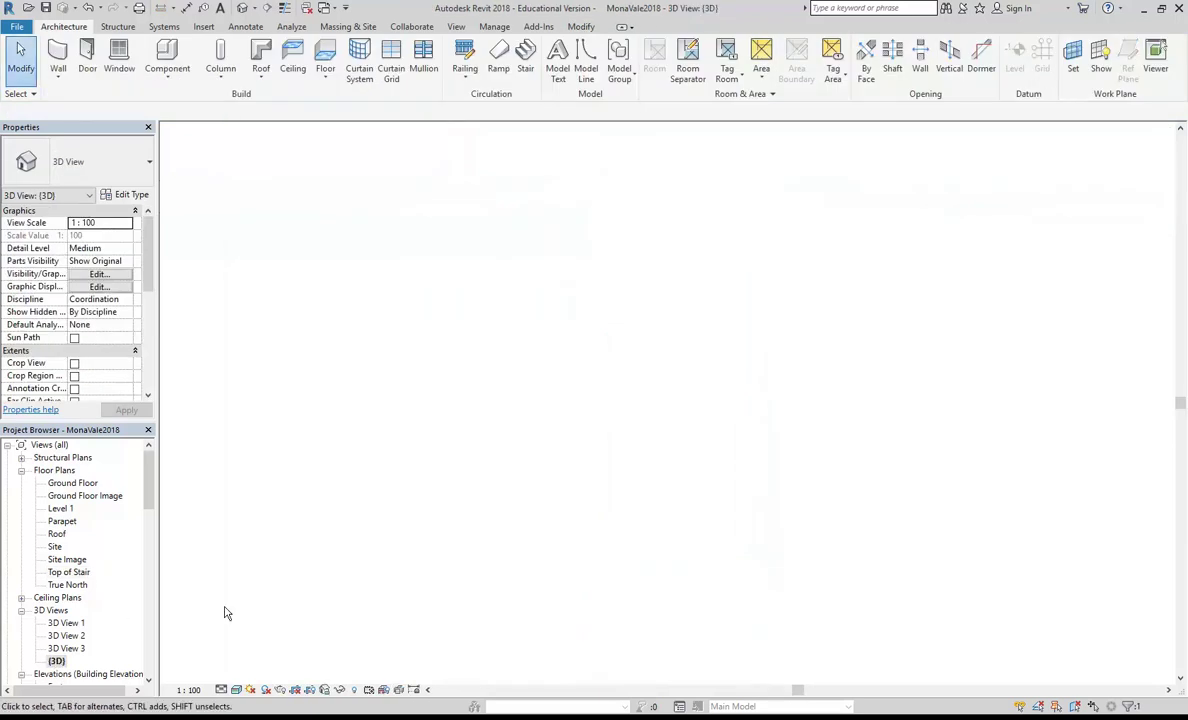
shift+middle_drag(697, 487, 753, 403)
scroll(566, 224, up, 2)
scroll(566, 226, up, 5)
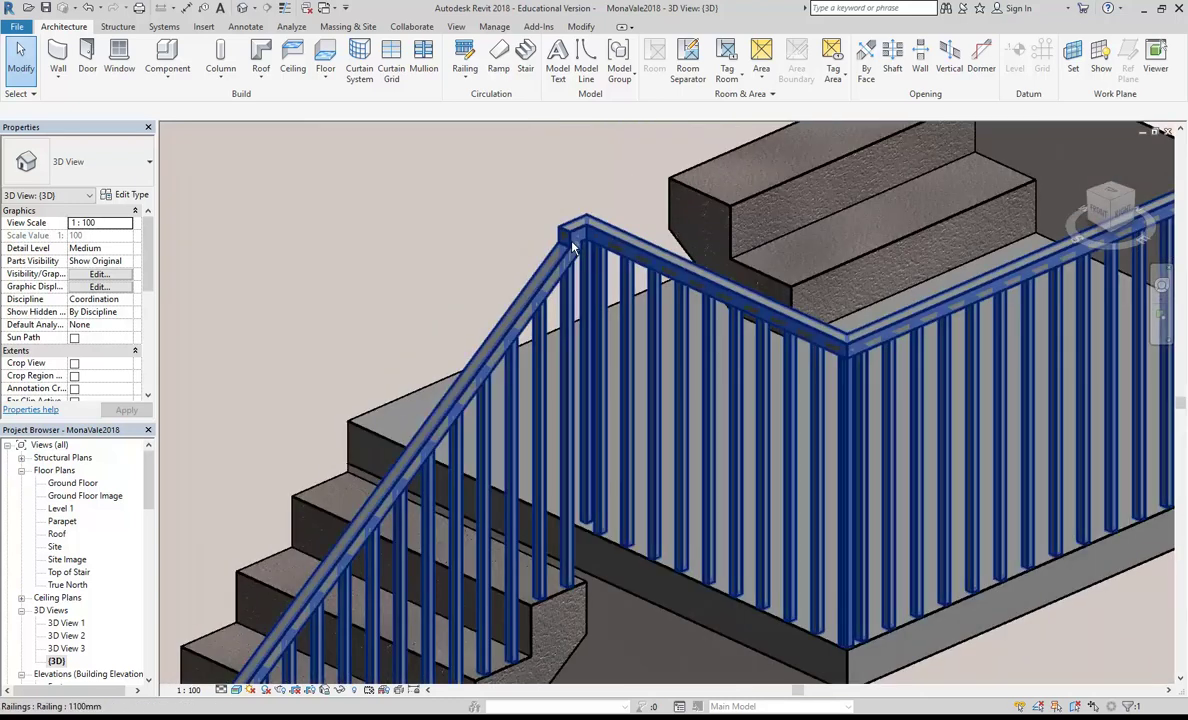
scroll(572, 243, down, 4)
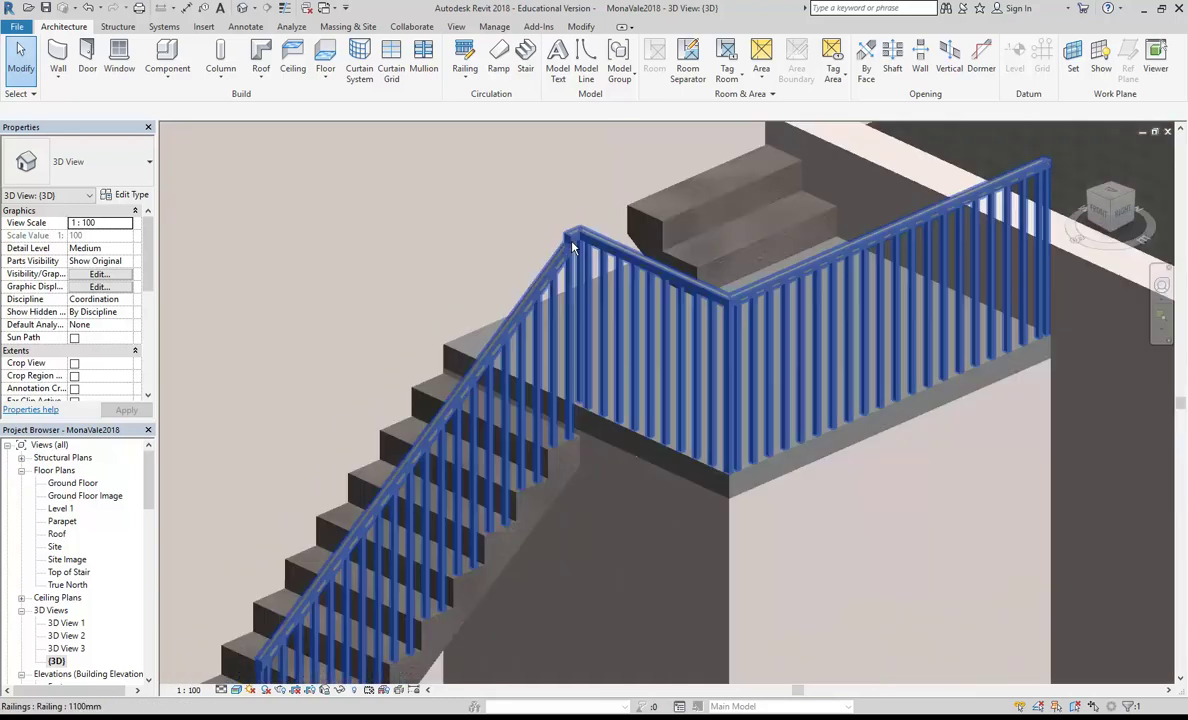
scroll(570, 255, down, 1)
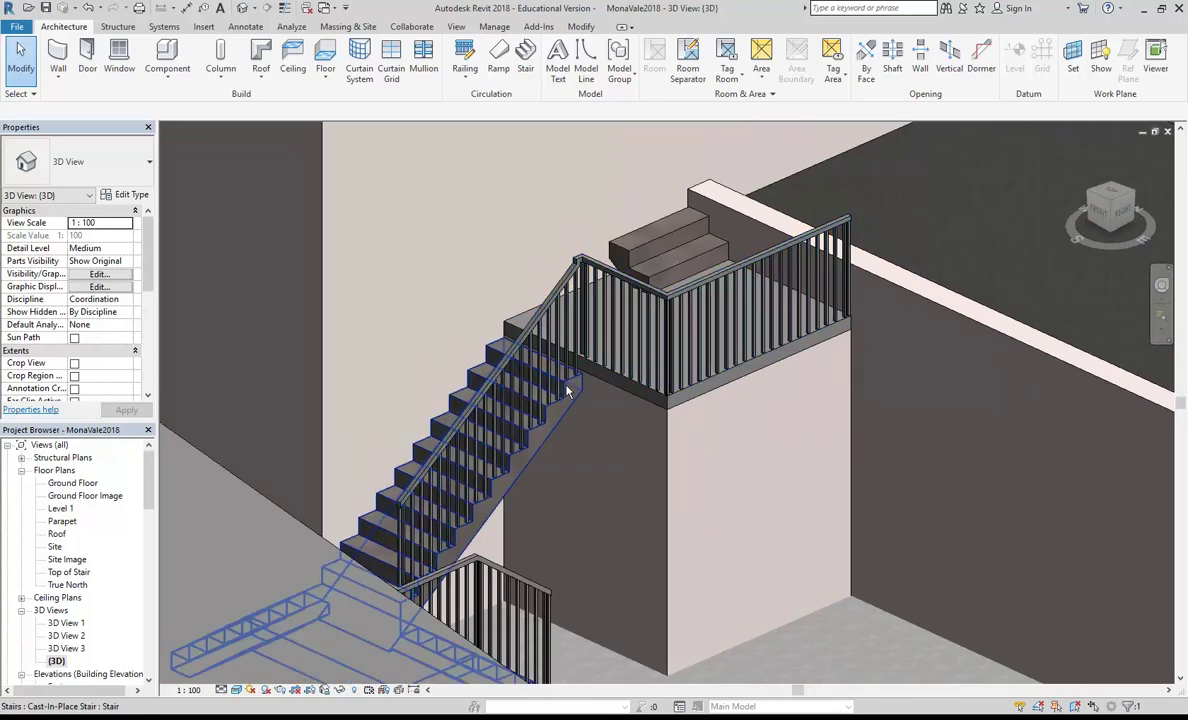
shift+middle_drag(628, 446, 578, 507)
scroll(577, 259, up, 1)
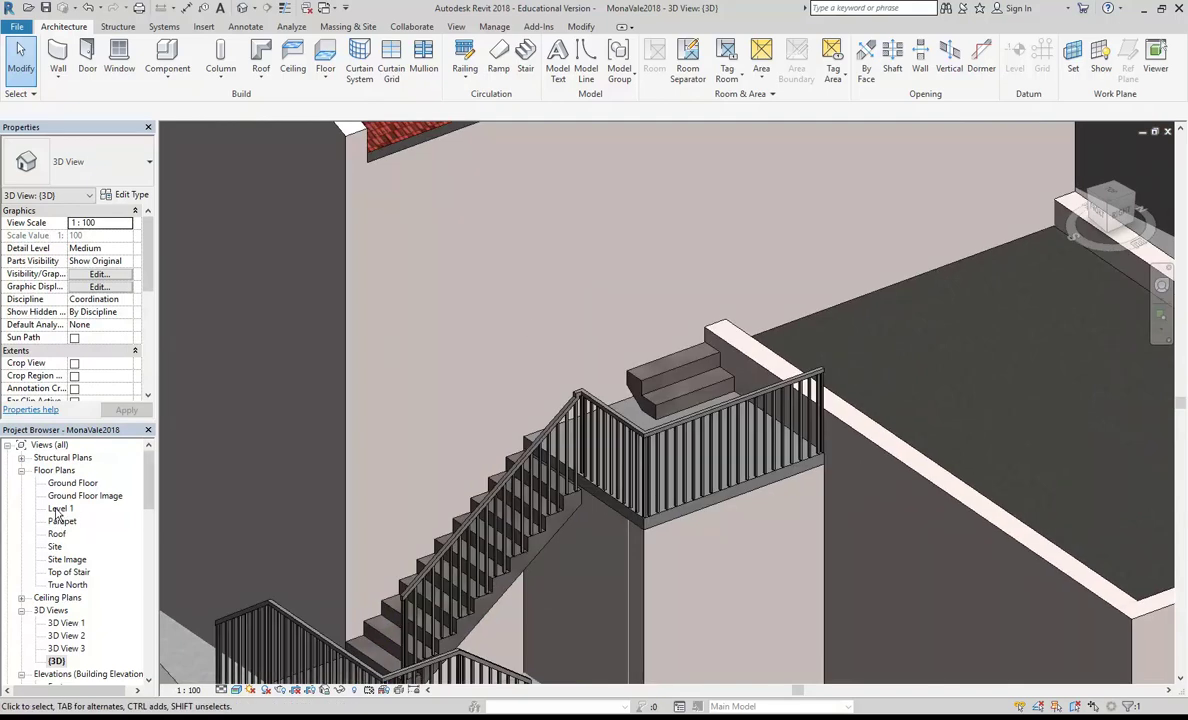
- Place an M_Single-Flush 0813 x 2134mm door in the building wall at the short steps in the Level 1 plan
double_click(59, 509)
middle_drag(576, 208, 630, 389)
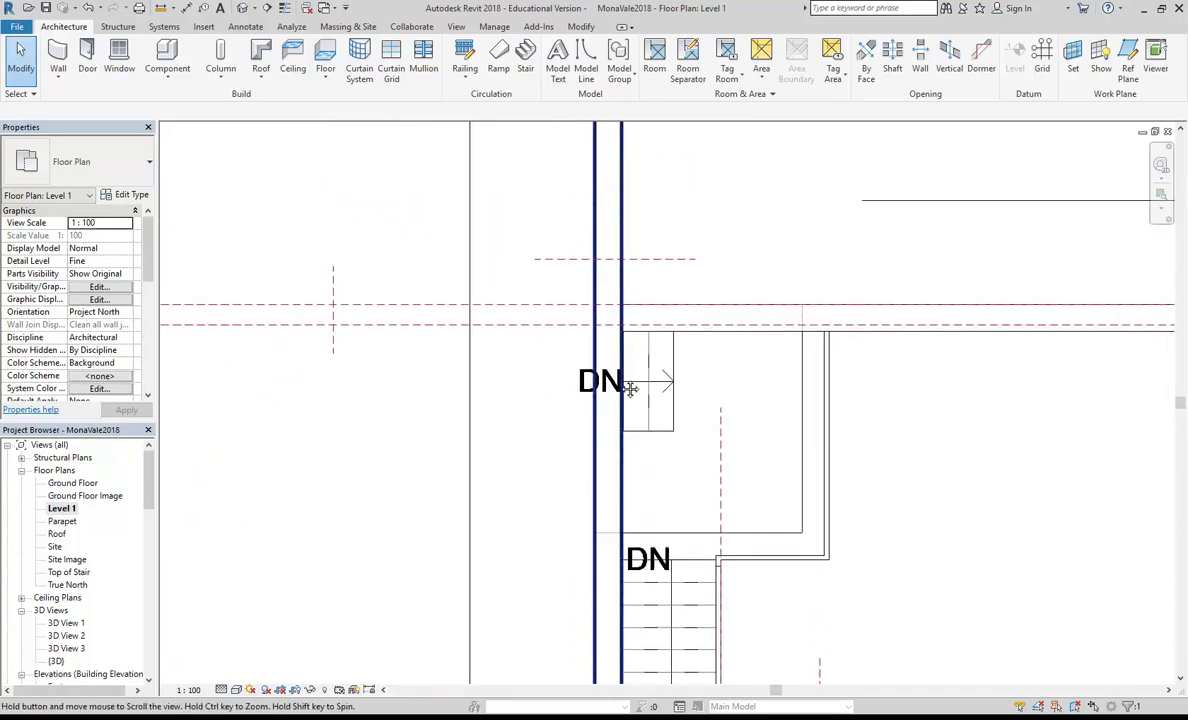
click(87, 55)
scroll(585, 385, up, 1)
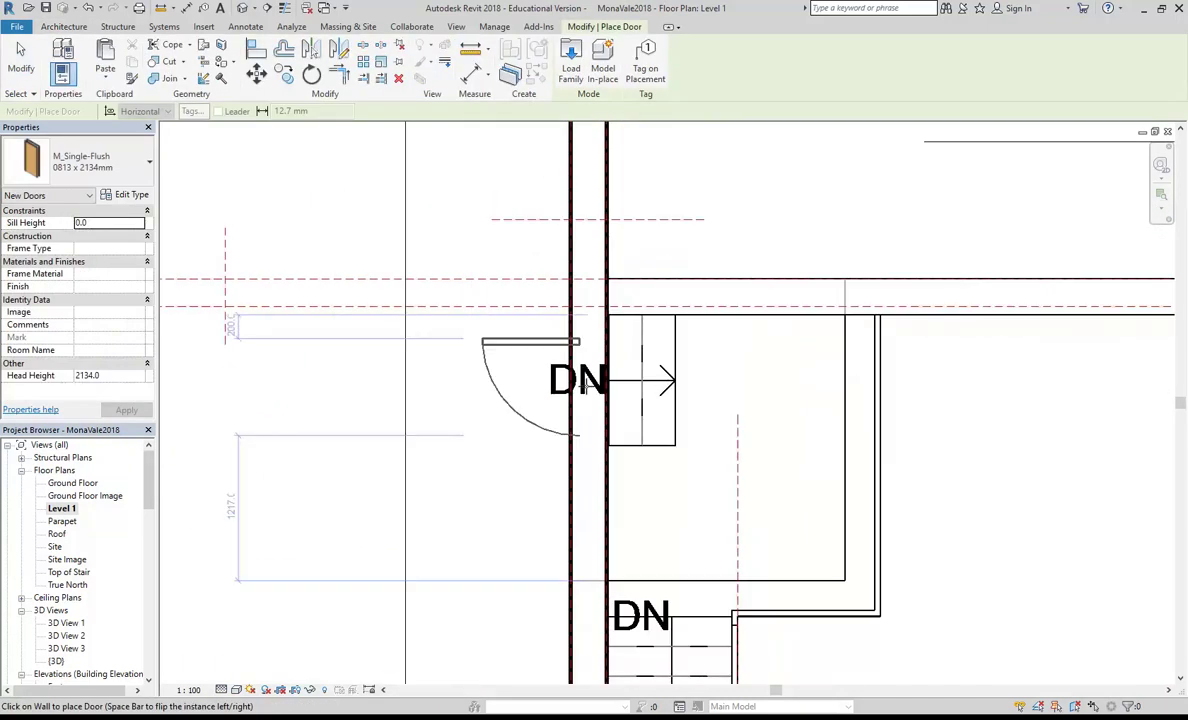
click(577, 380)
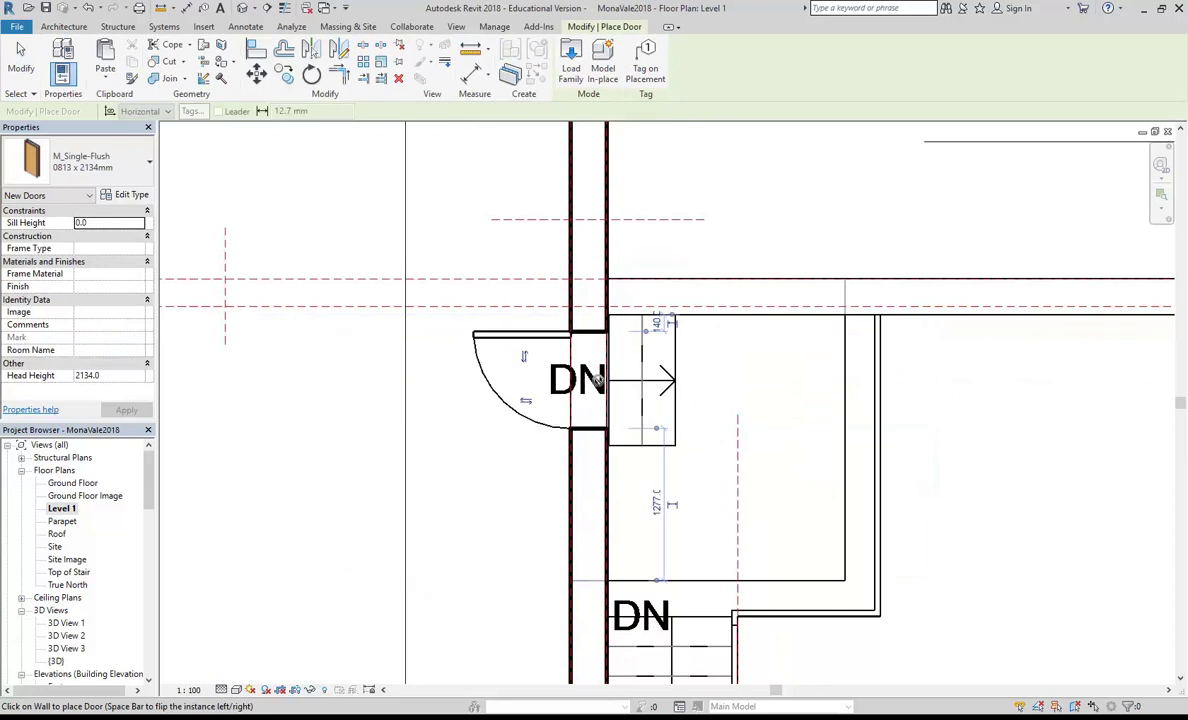
- Return to the default 3D view and examine the door's position above the short steps and the complete stair
double_click(57, 661)
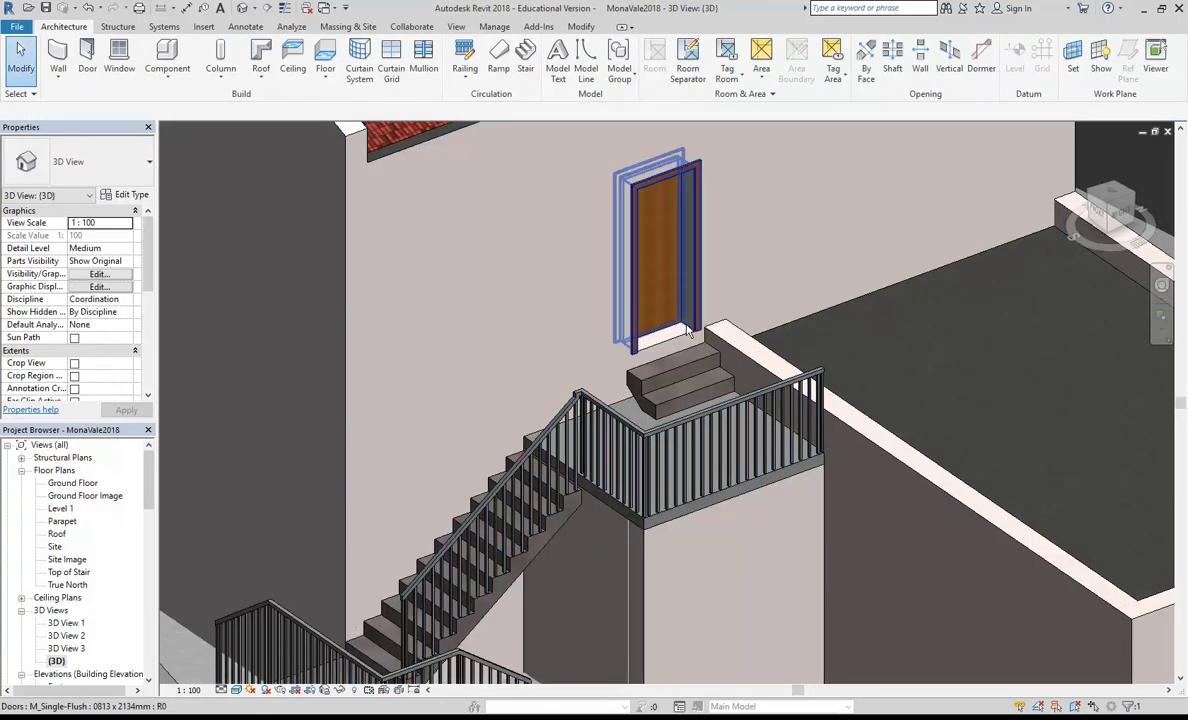
scroll(688, 332, up, 3)
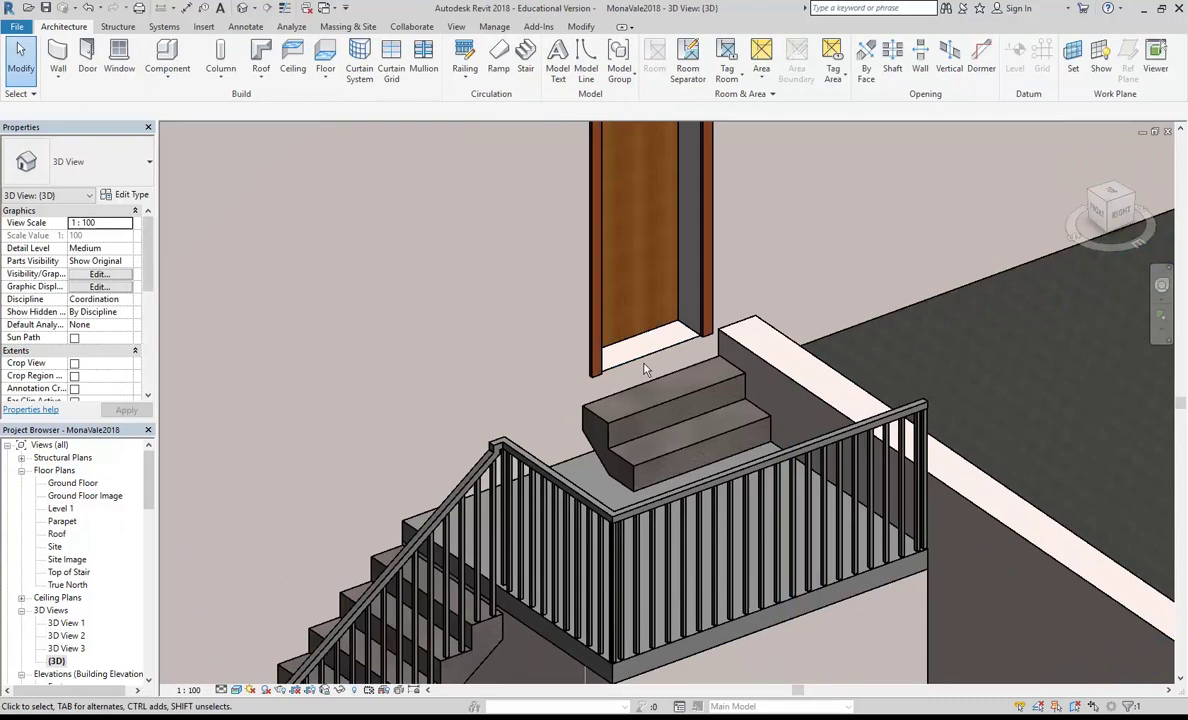
scroll(645, 370, up, 2)
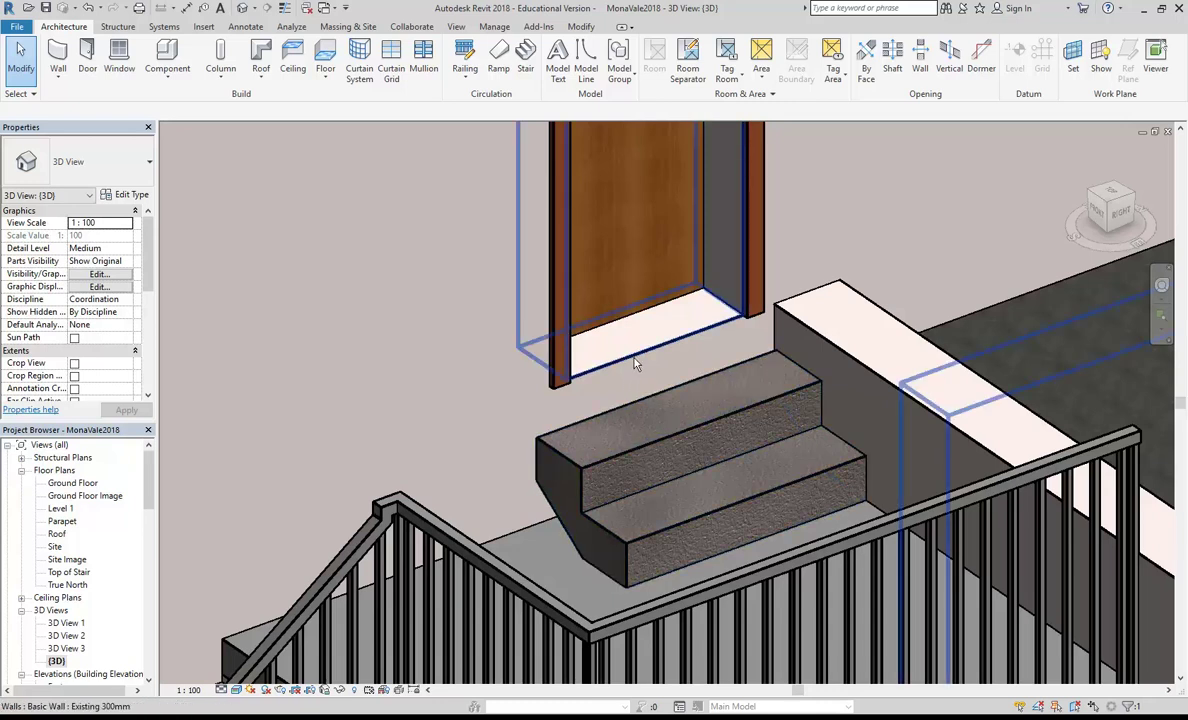
scroll(400, 295, down, 5)
mouse_move(403, 297)
middle_down()
mouse_move(695, 329)
mouse_move(642, 255)
mouse_move(600, 293)
mouse_move(607, 310)
mouse_move(584, 319)
middle_up()
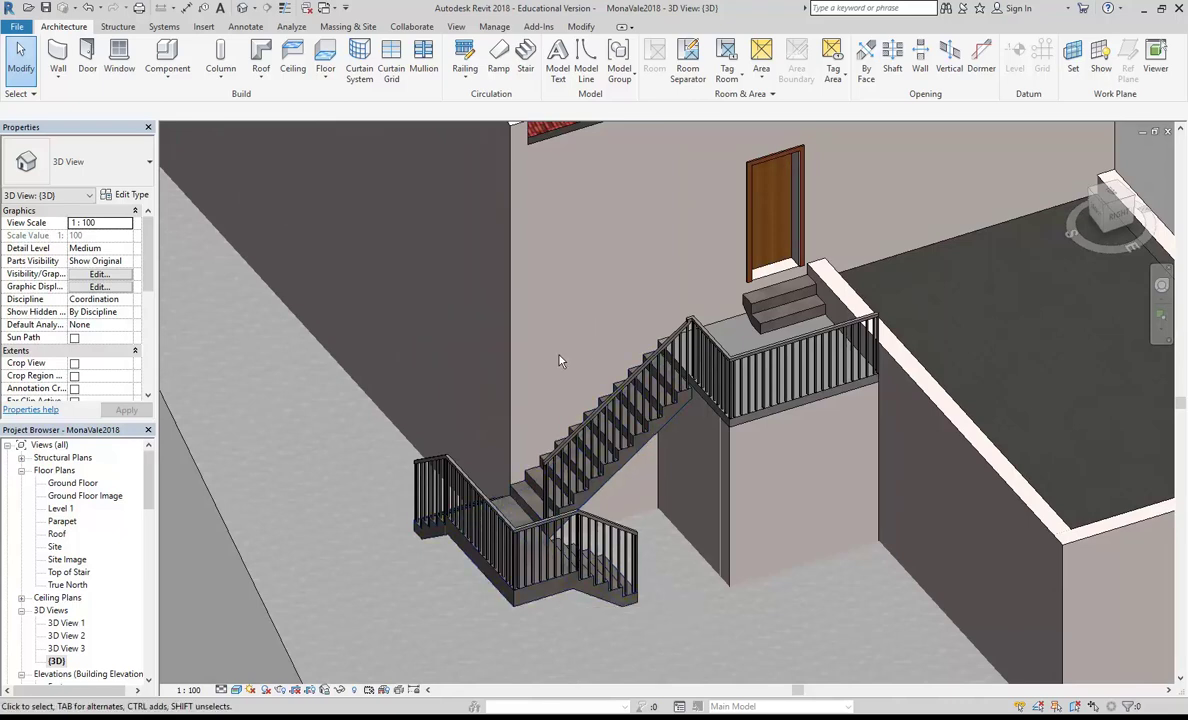
shift+middle_drag(560, 361, 578, 398)
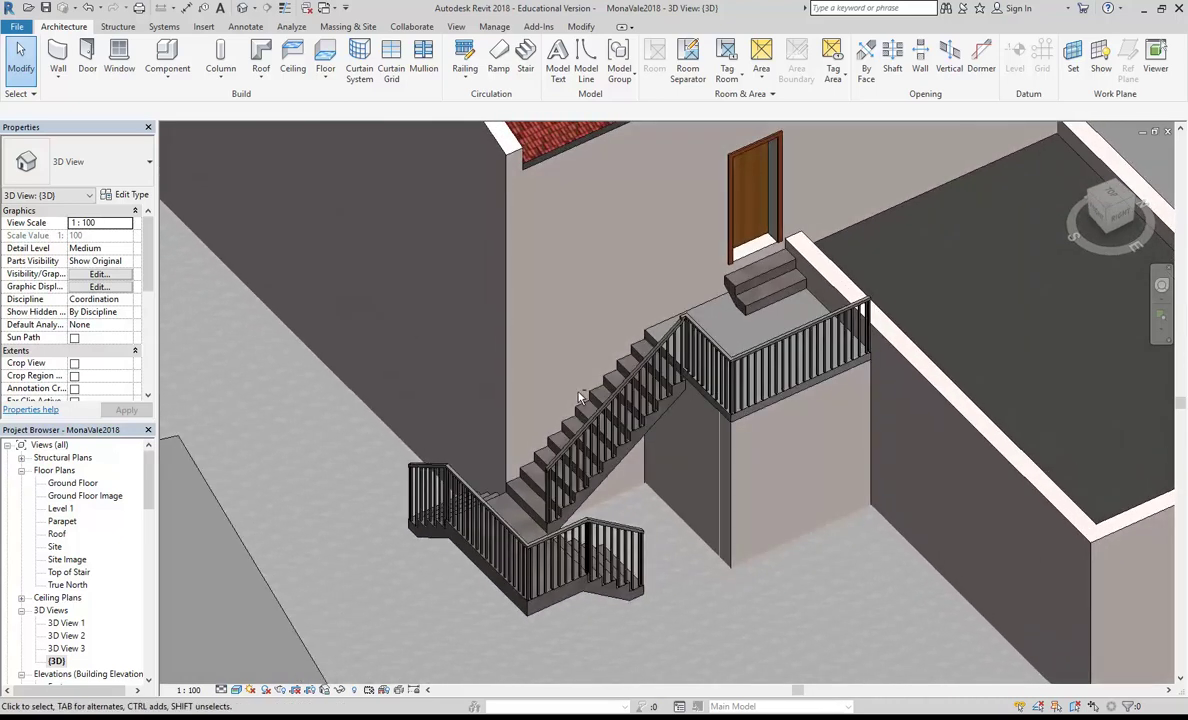